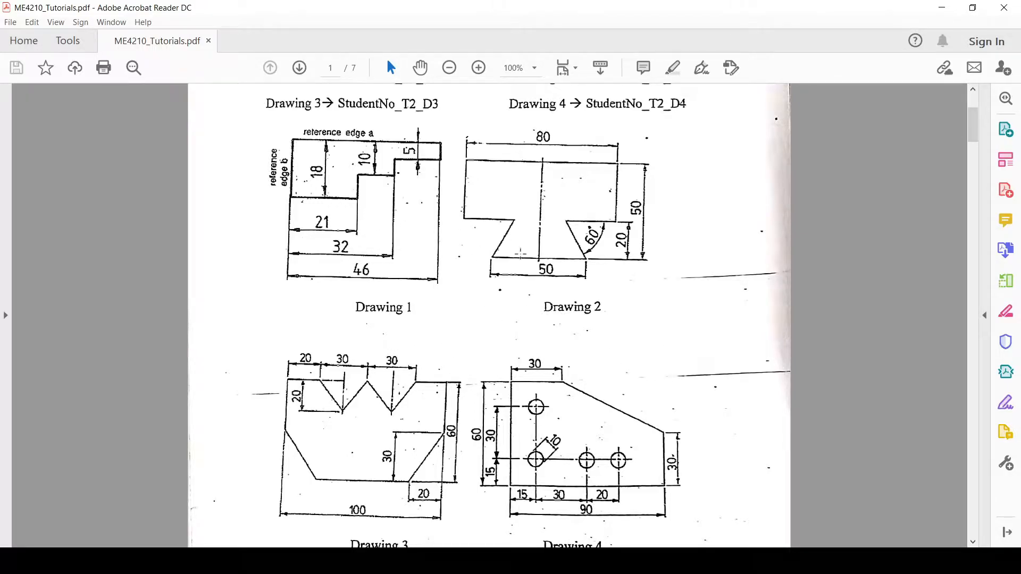
Switch from the tutorial PDF to SOLIDWORKS and create a new Part document
click(942, 8)
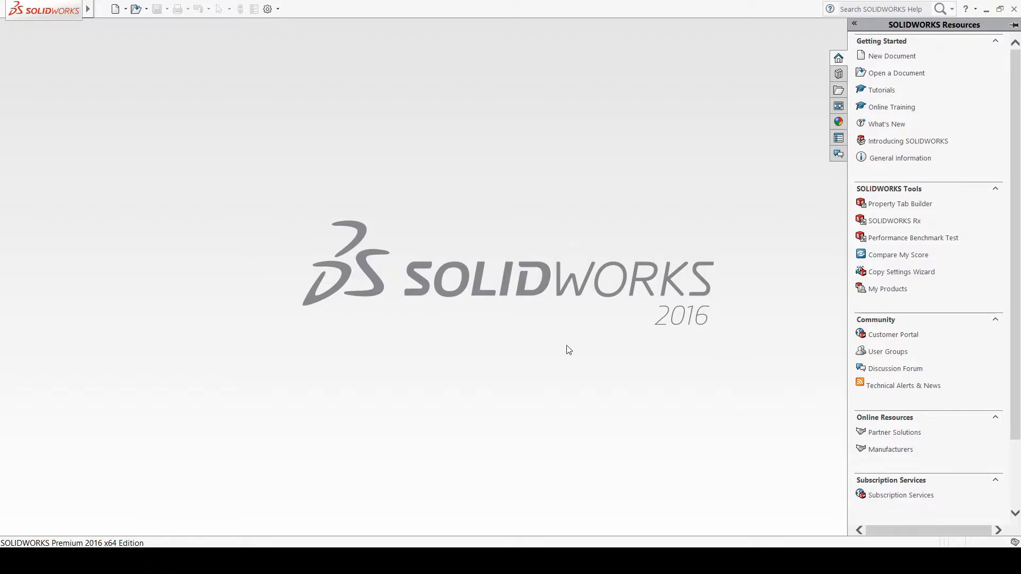
click(125, 9)
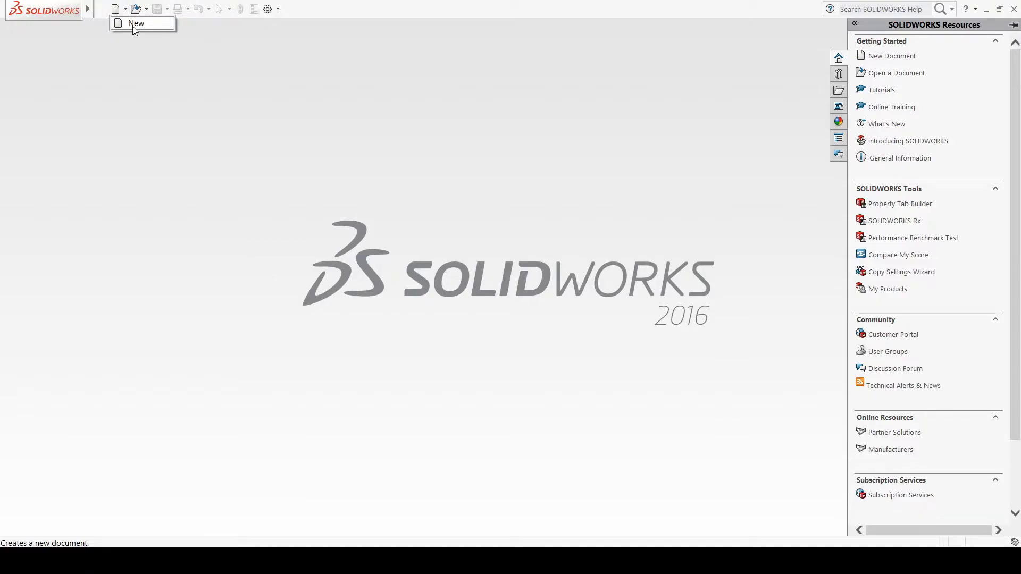
click(132, 26)
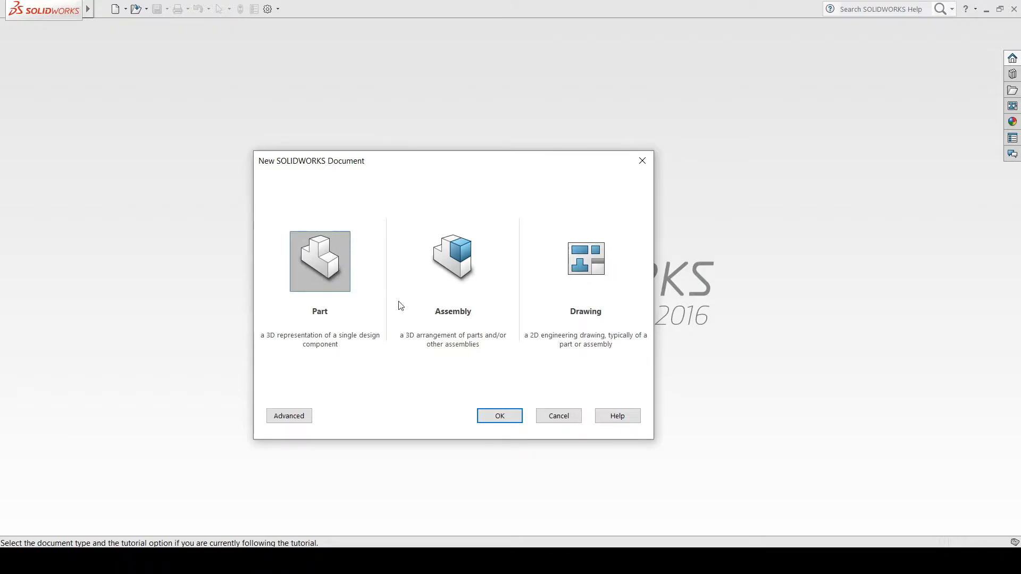
click(493, 418)
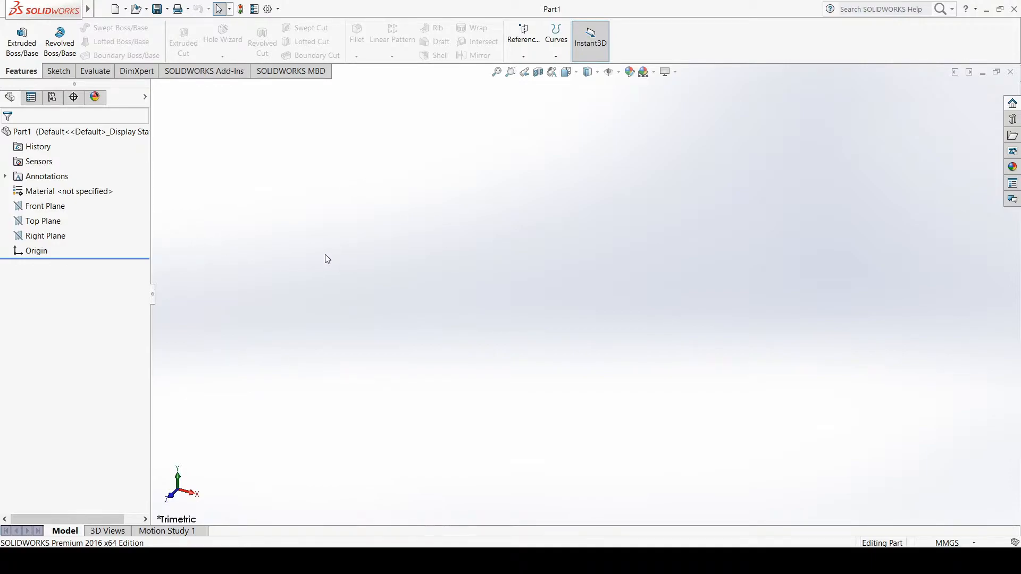
Examine the orientation of the Front, Top and Right planes and compare them with the drawings in the tutorial PDF
click(46, 207)
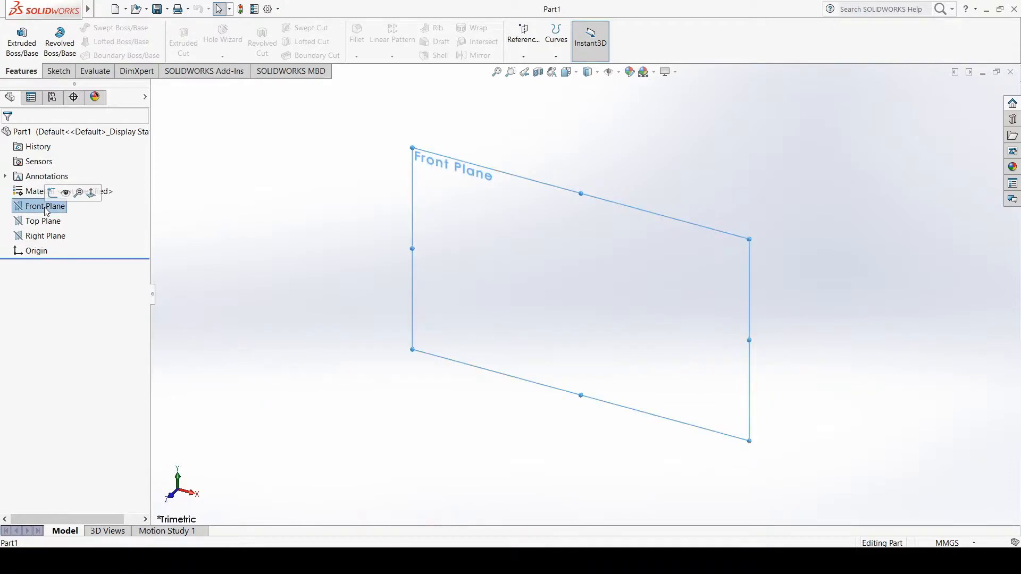
click(46, 223)
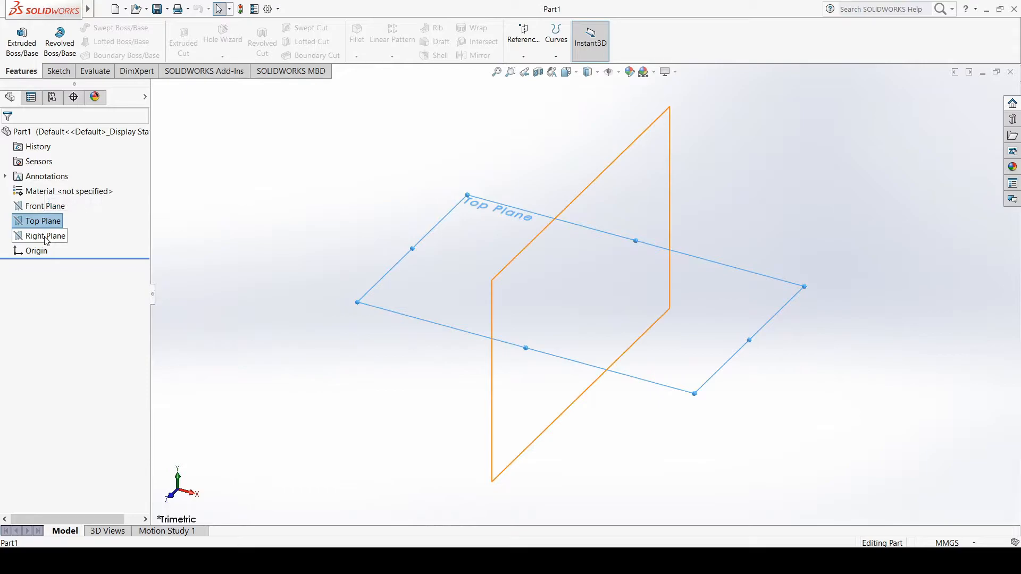
click(44, 235)
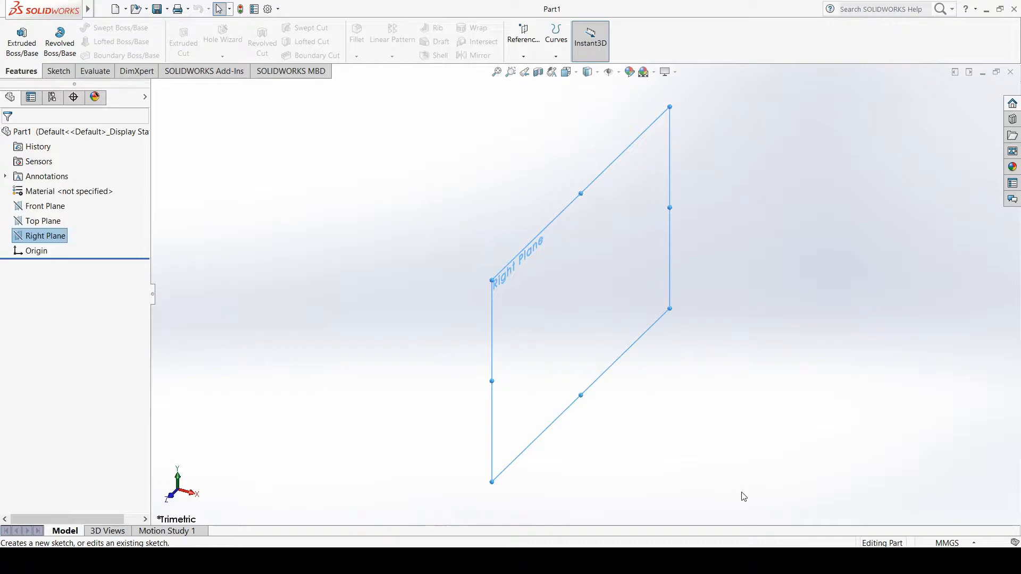
click(48, 208)
click(43, 221)
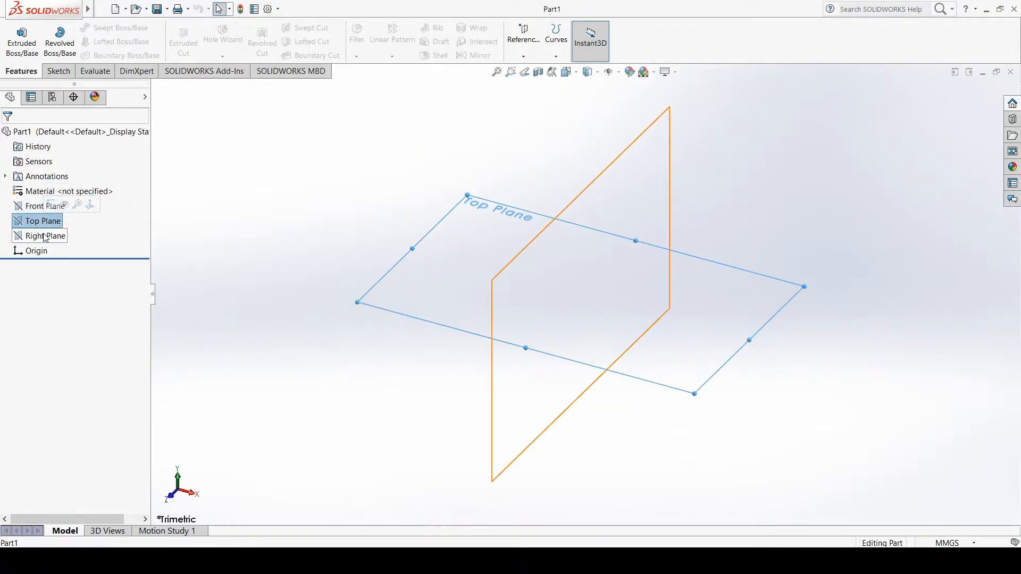
click(46, 237)
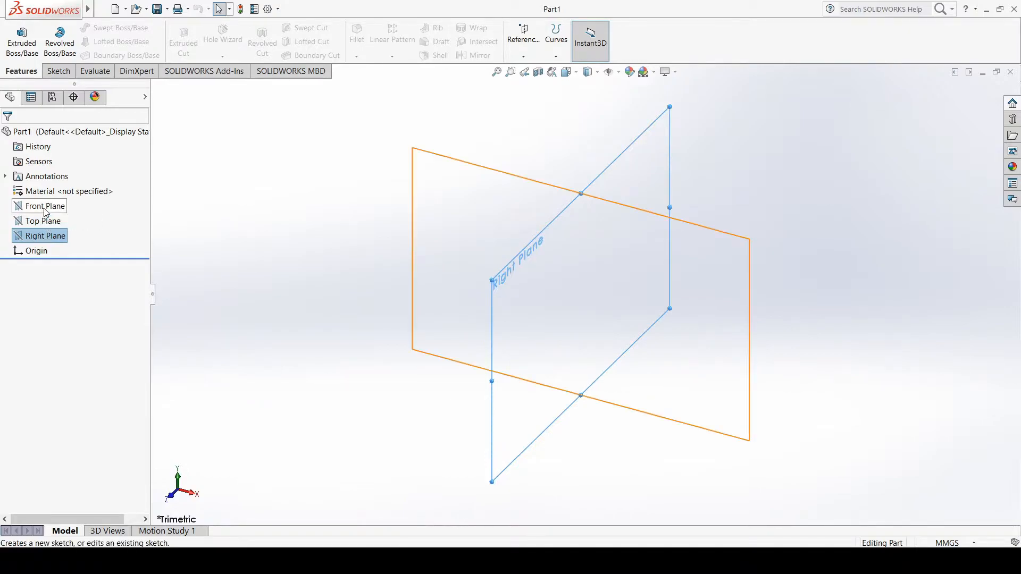
click(46, 212)
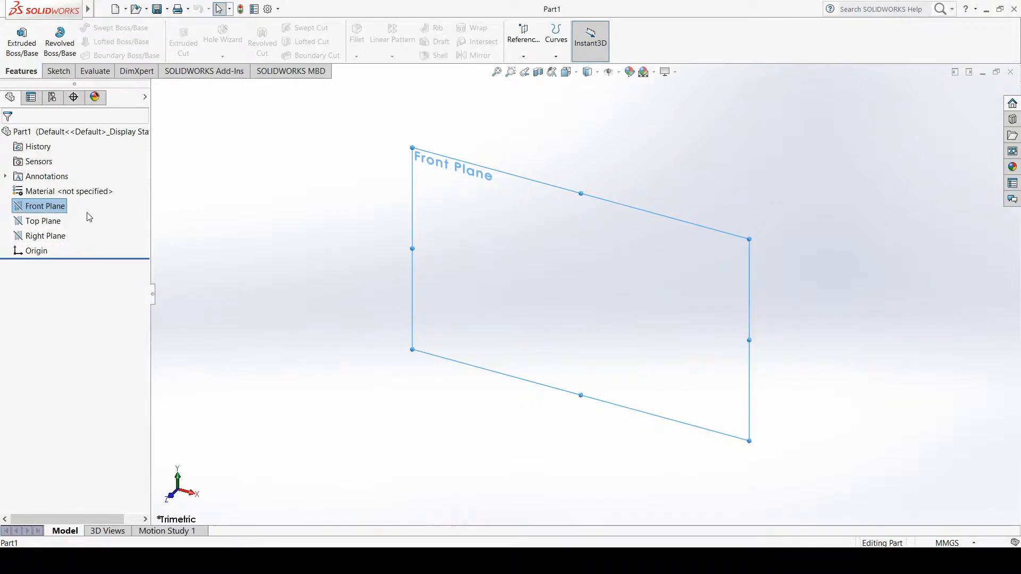
click(53, 223)
click(53, 236)
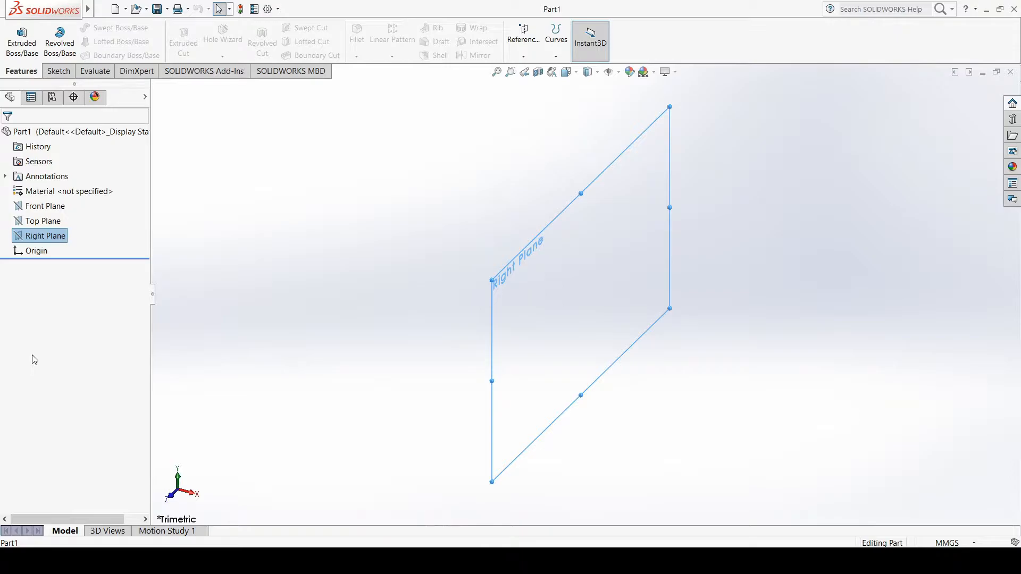
click(452, 561)
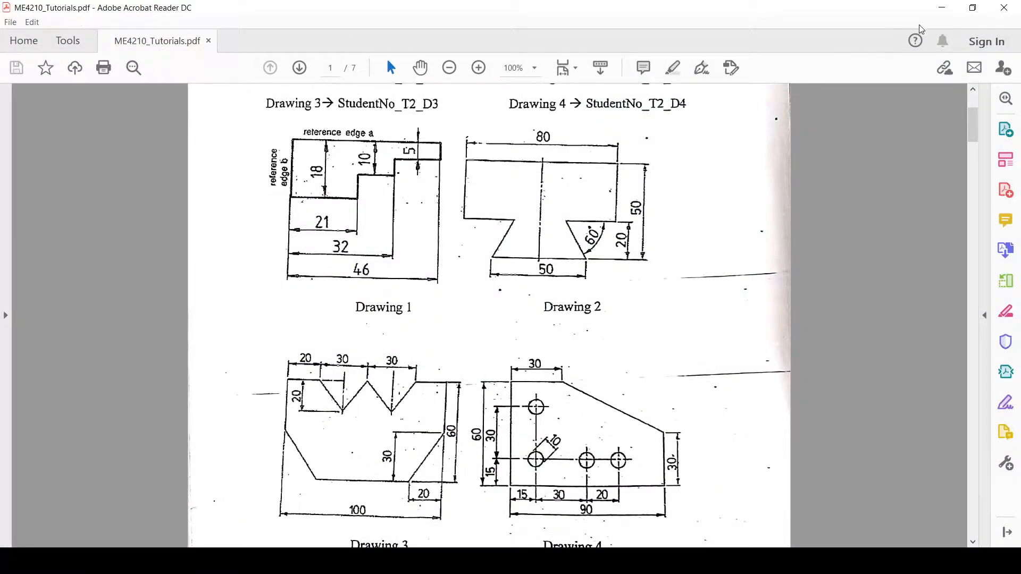
click(942, 7)
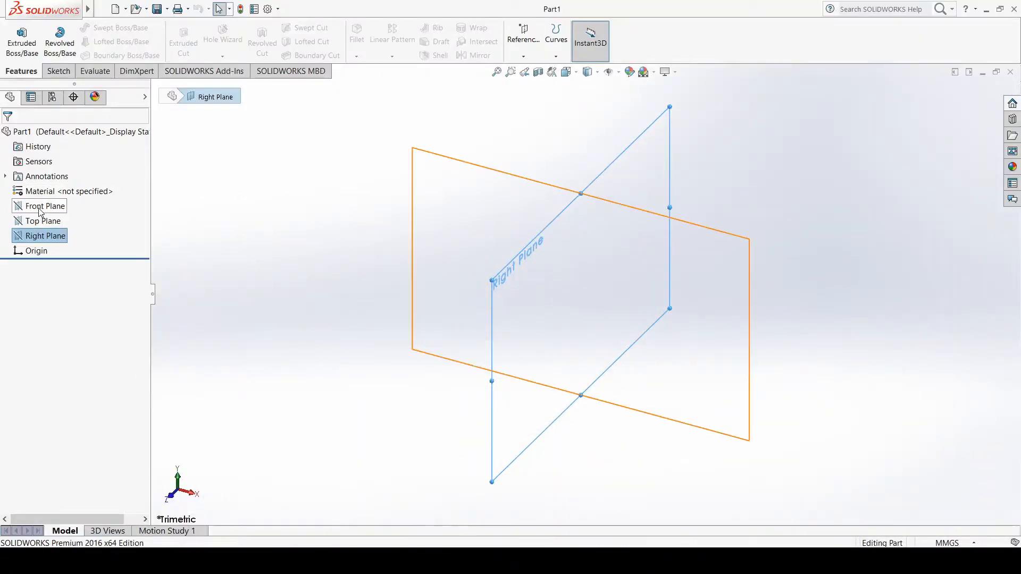
Orient the view normal to the Front Plane and start a new sketch on it
click(44, 208)
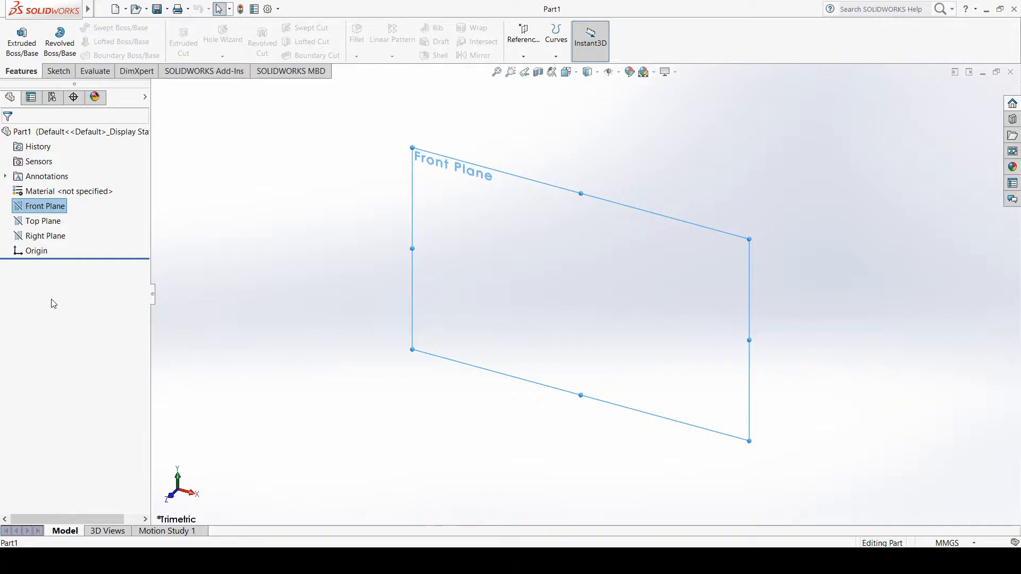
click(51, 206)
key(Escape)
right_click(56, 208)
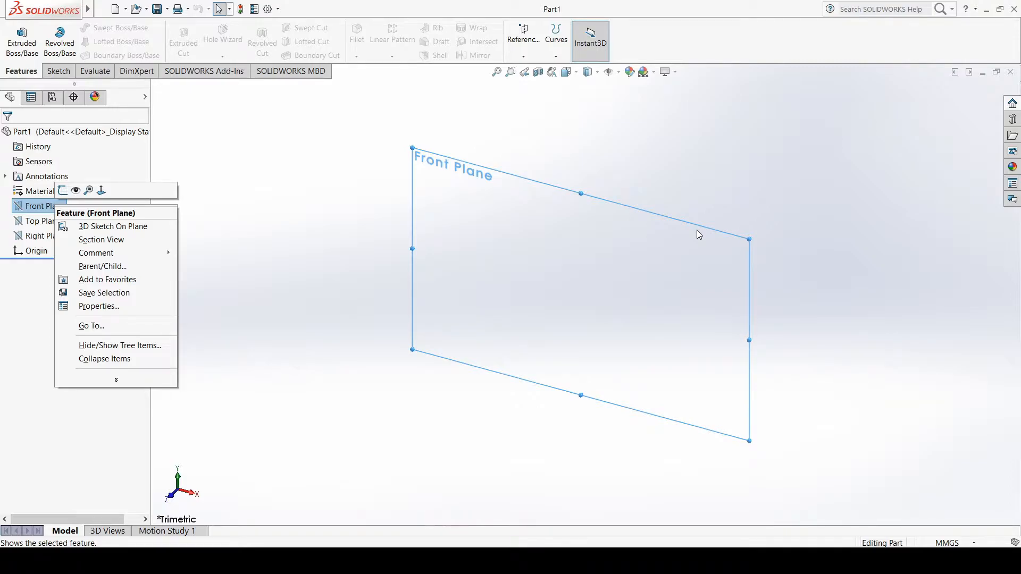
click(101, 190)
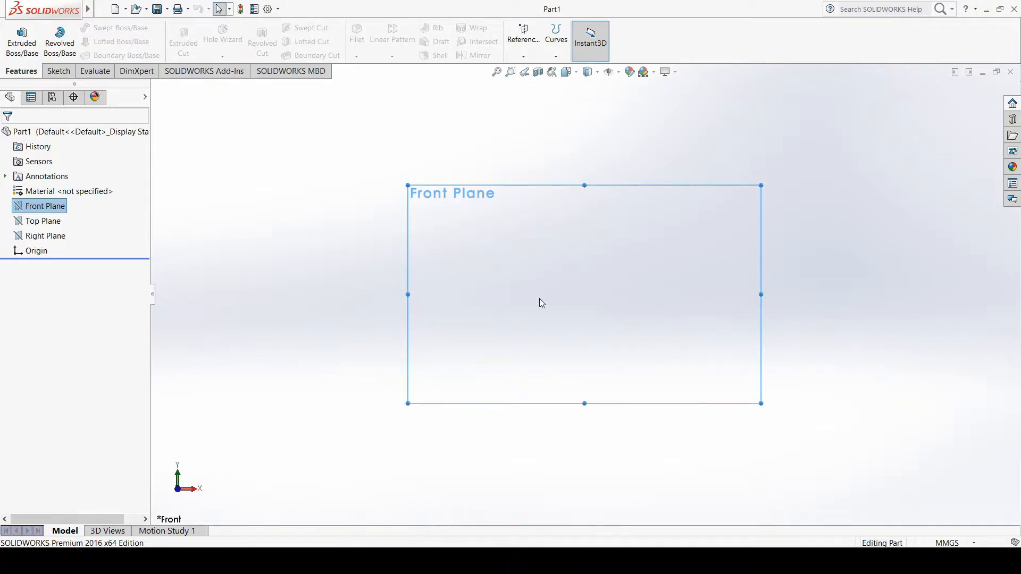
click(59, 72)
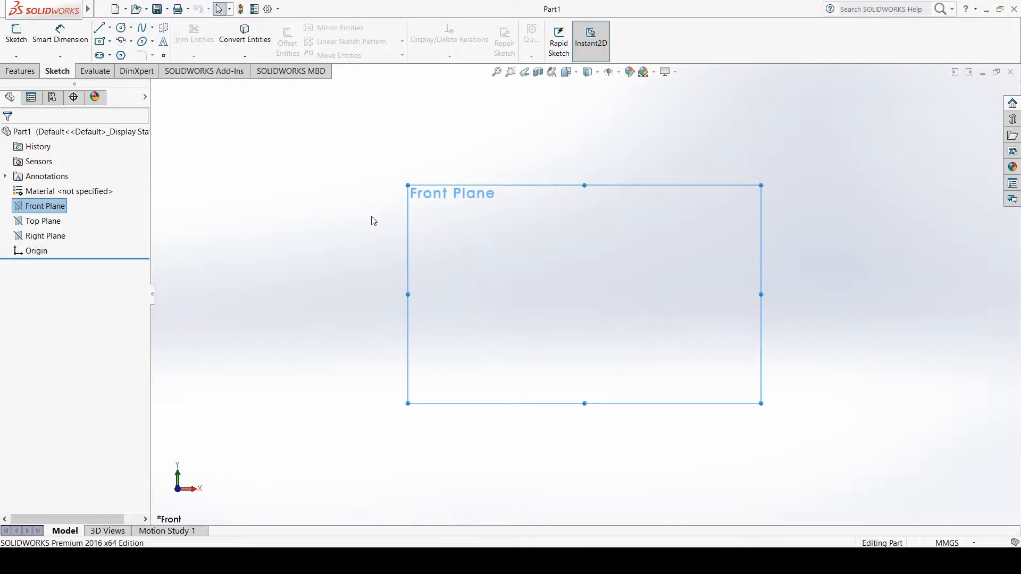
click(16, 37)
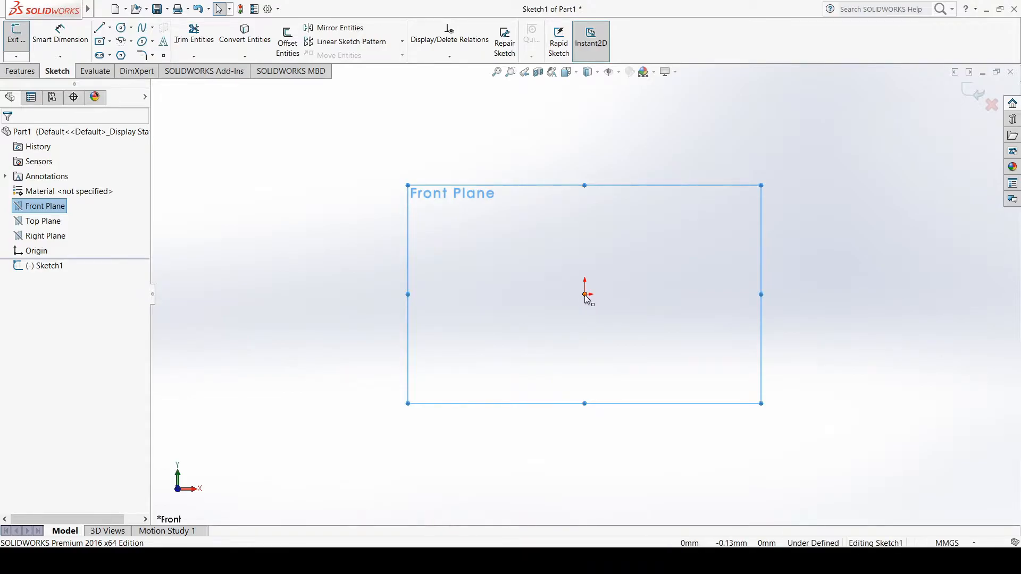
Review the shape and dimensions of Drawing 1 in the tutorial PDF and return to the SOLIDWORKS sketch
key(alt+Tab)
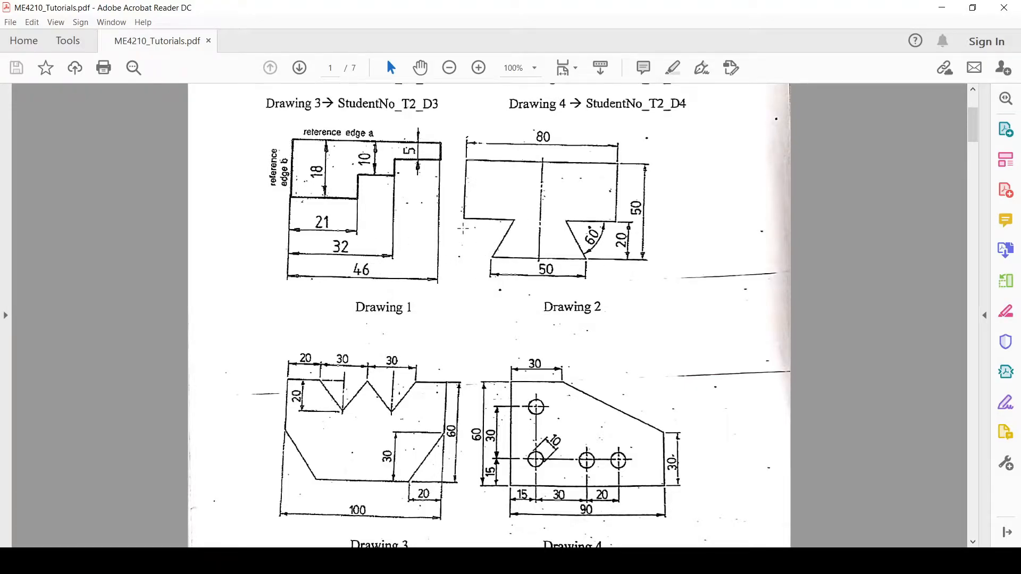
click(943, 9)
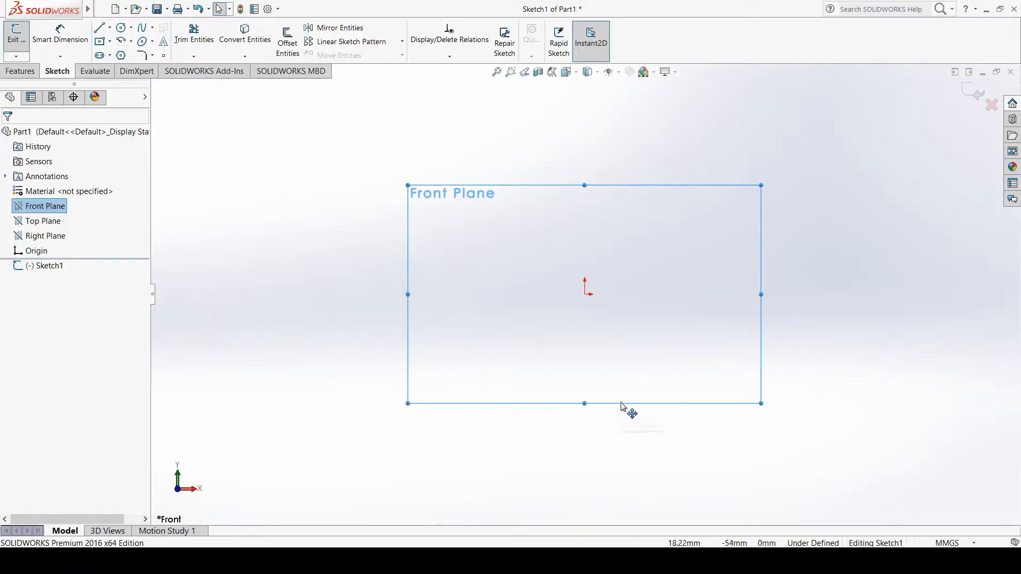
click(693, 561)
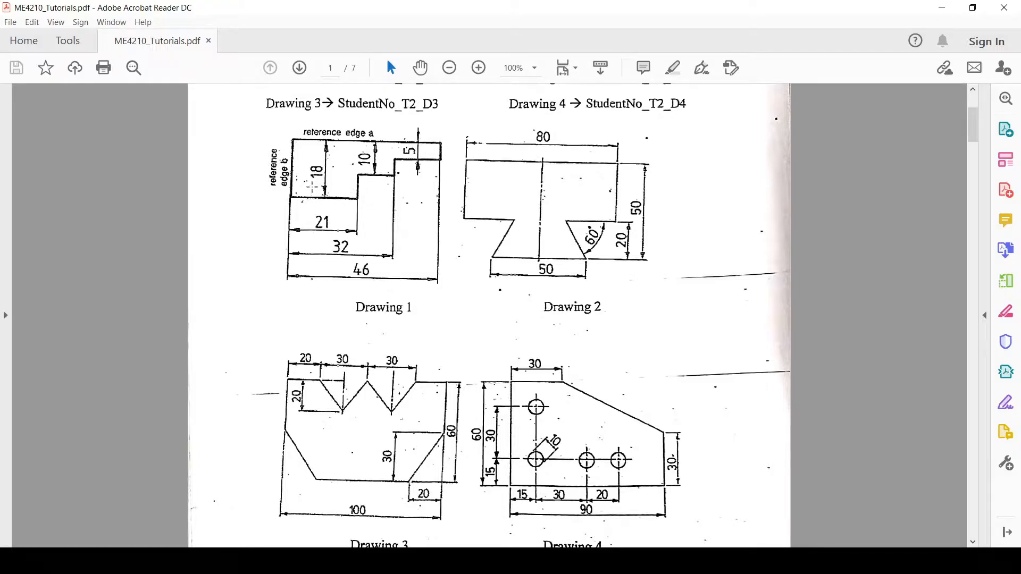
click(673, 68)
click(942, 8)
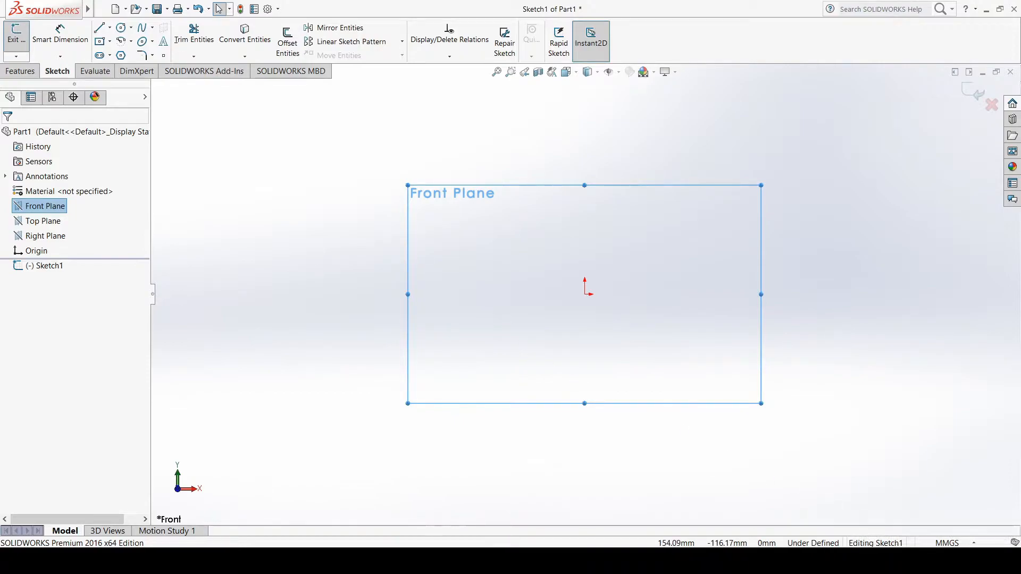
Check which unit system the part document uses, leaving the selection as it is
click(957, 543)
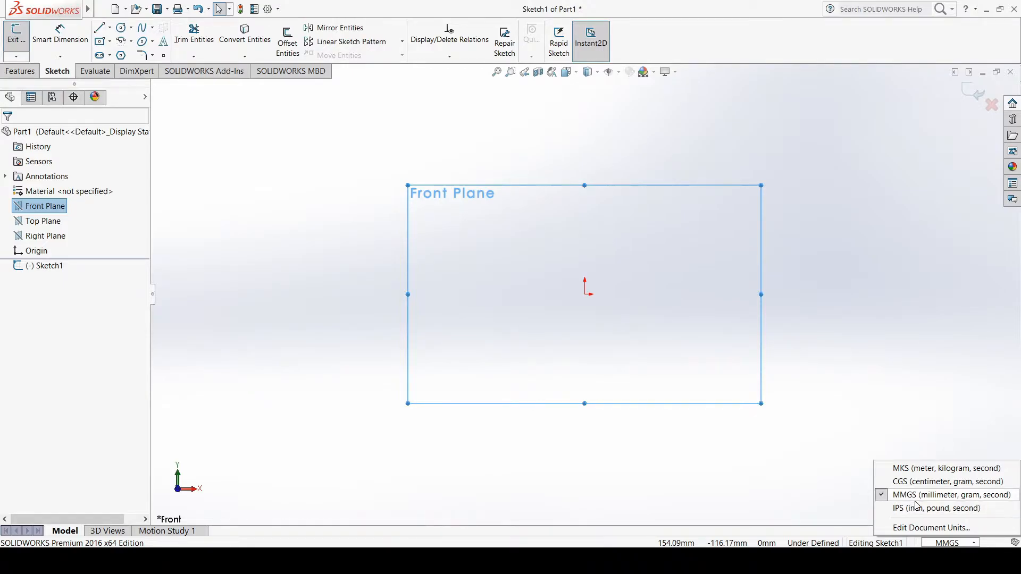
click(788, 489)
click(788, 490)
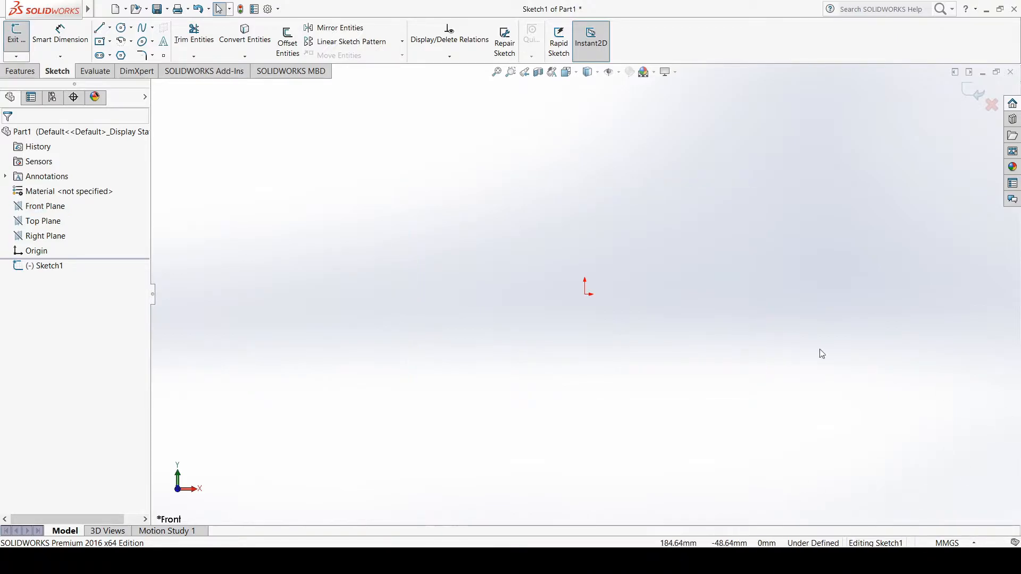
Sketch a connected staircase of three horizontal and three vertical lines rising rightward from the origin, about 100 mm wide and 58 mm high
click(53, 209)
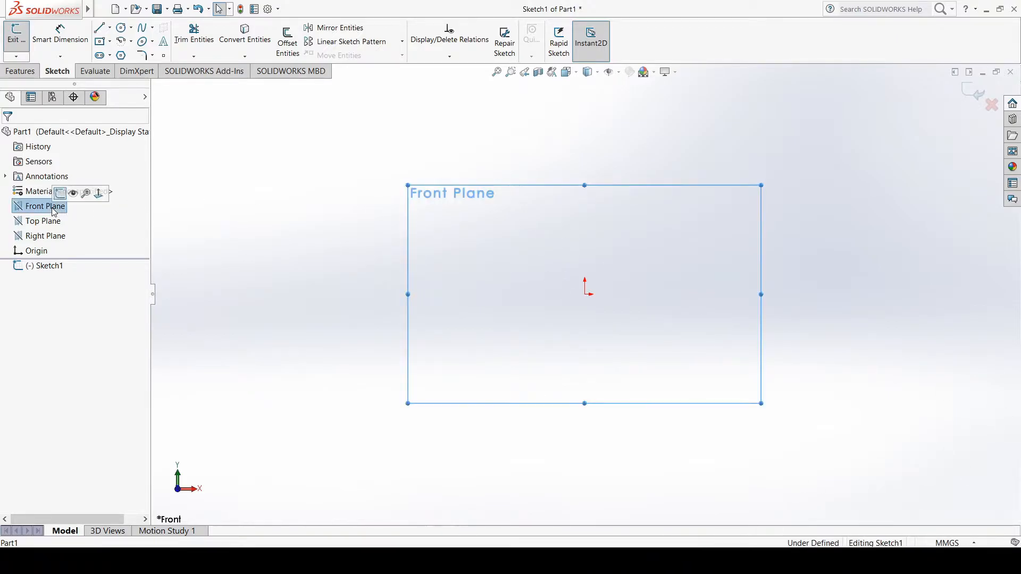
click(100, 34)
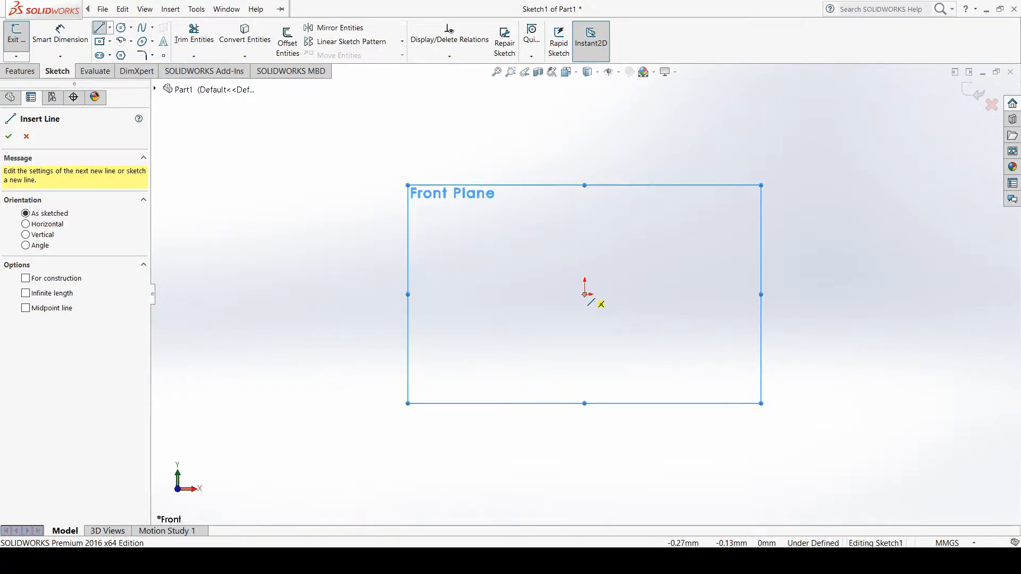
click(585, 294)
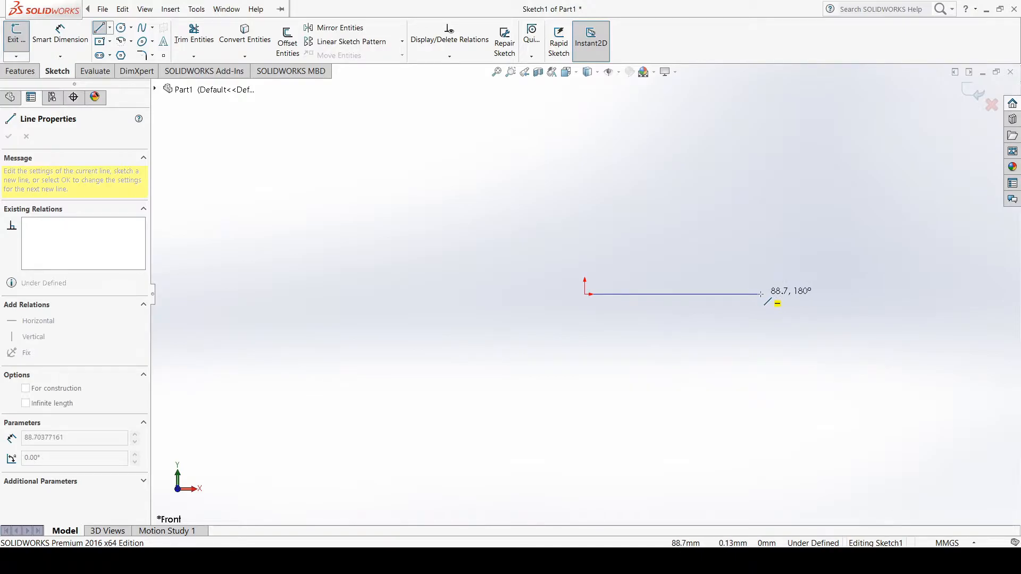
click(637, 294)
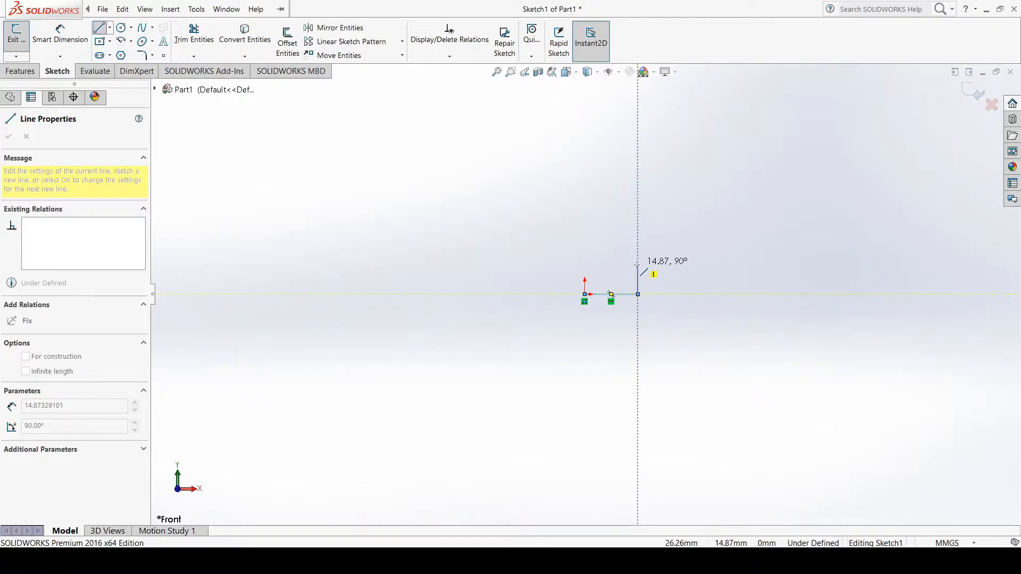
click(638, 265)
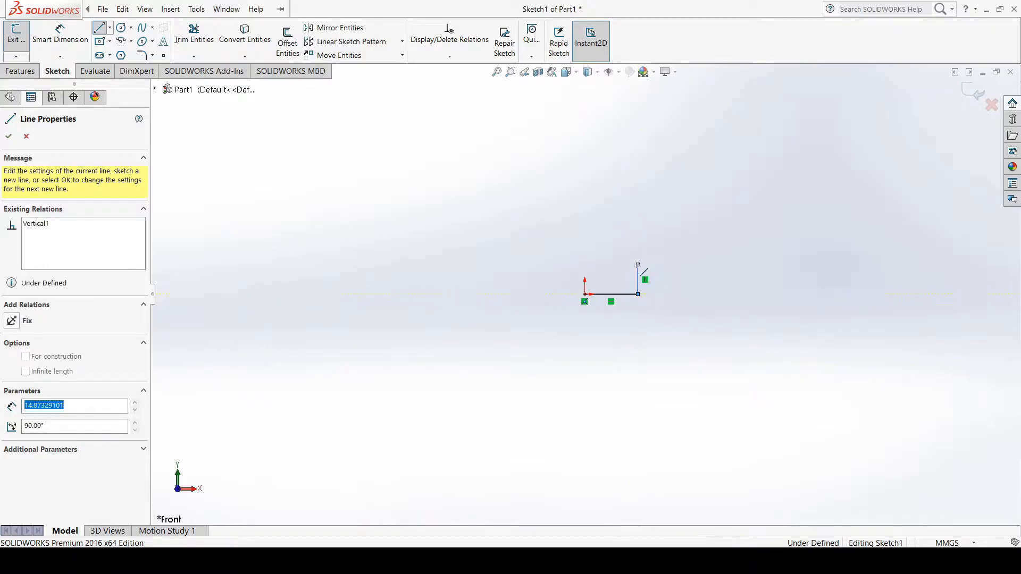
click(694, 265)
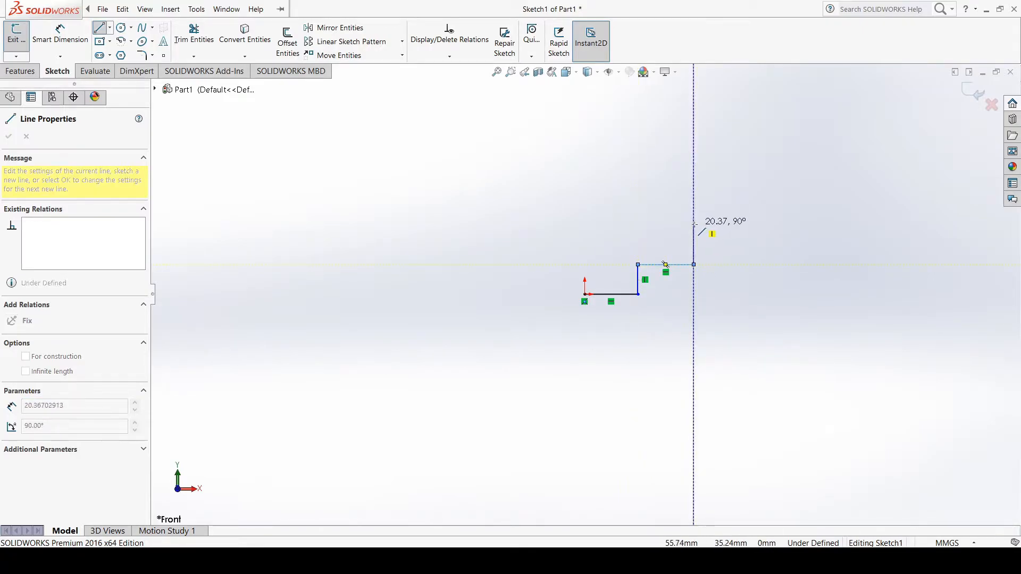
click(694, 224)
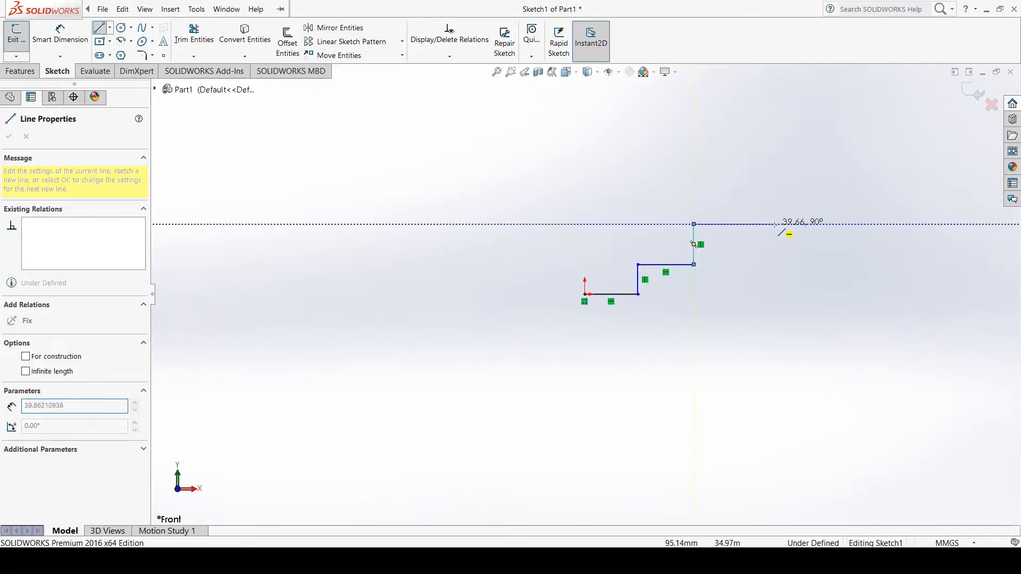
click(784, 224)
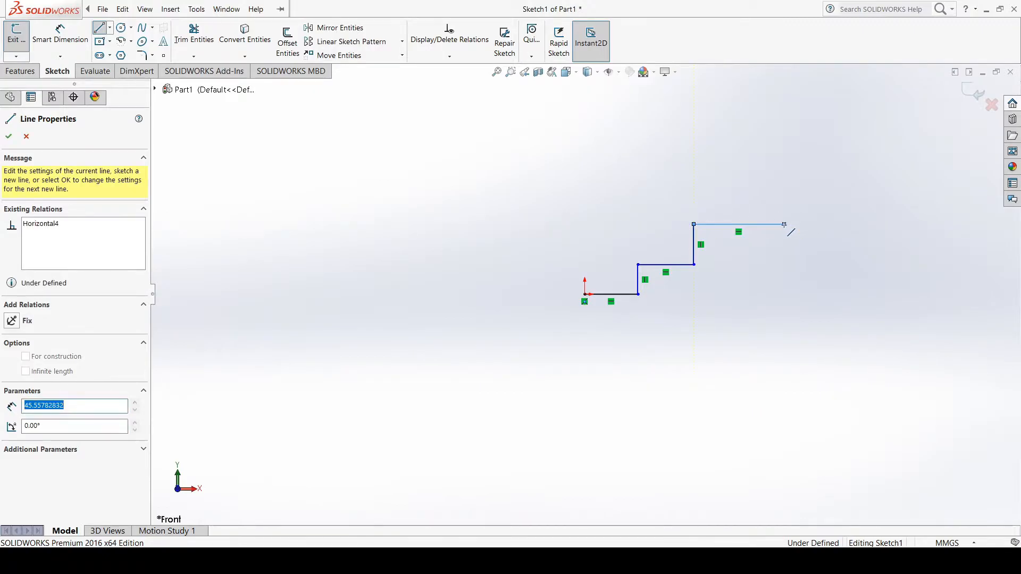
click(784, 179)
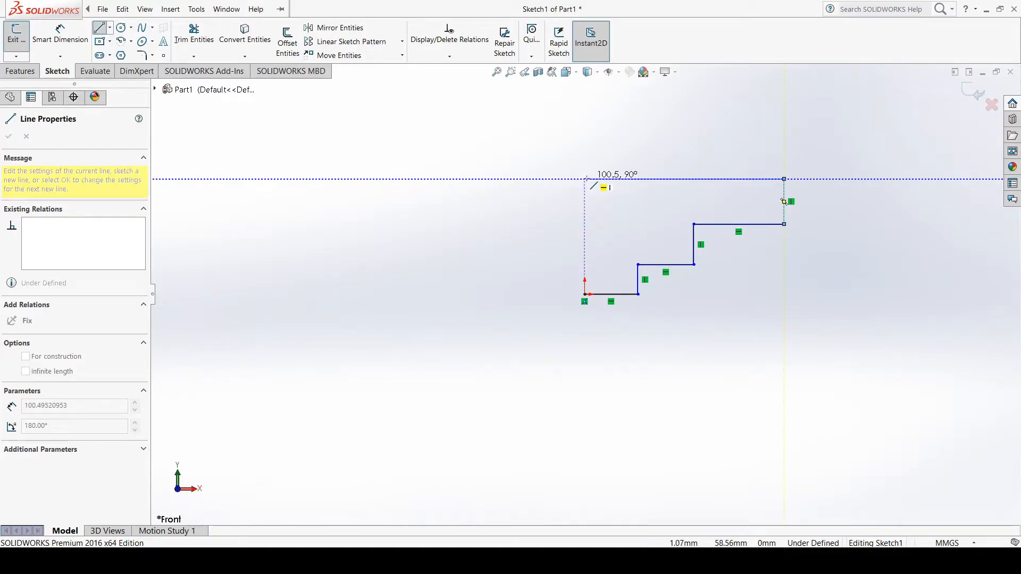
Close the stepped profile with a horizontal line about 100 mm long and a vertical line back down to the origin
click(585, 179)
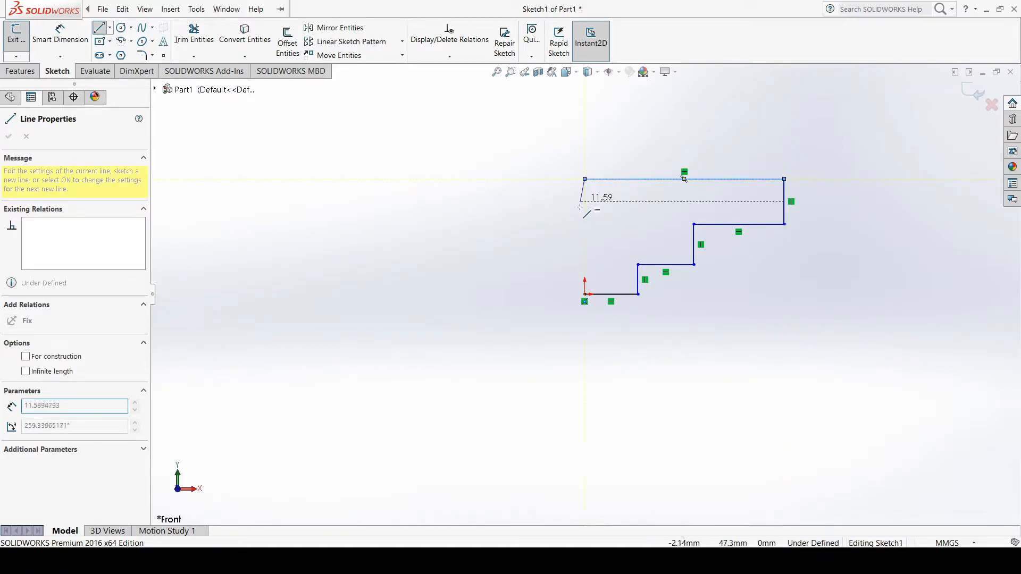
click(584, 294)
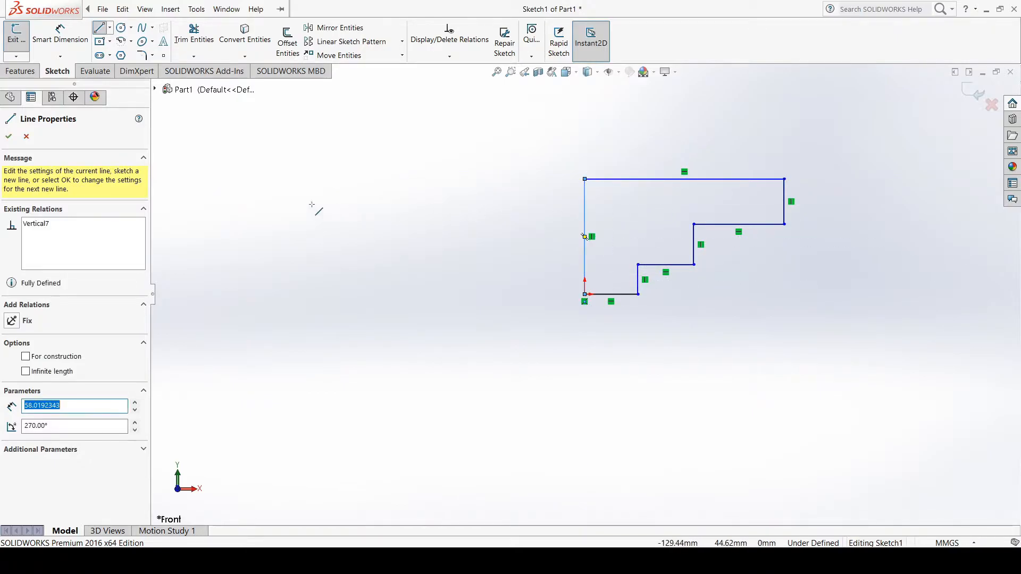
click(9, 136)
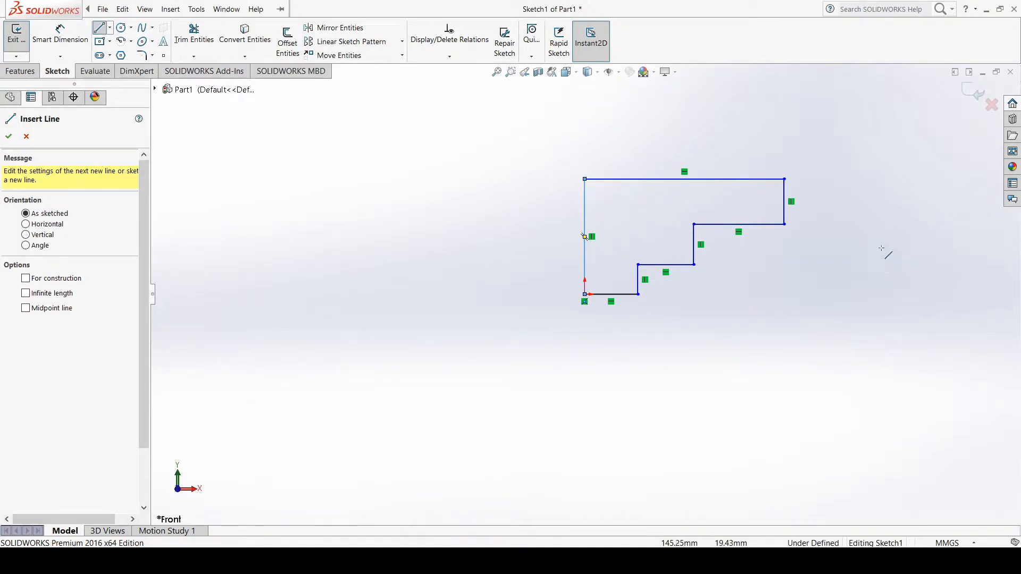
scroll(927, 202, down, 2)
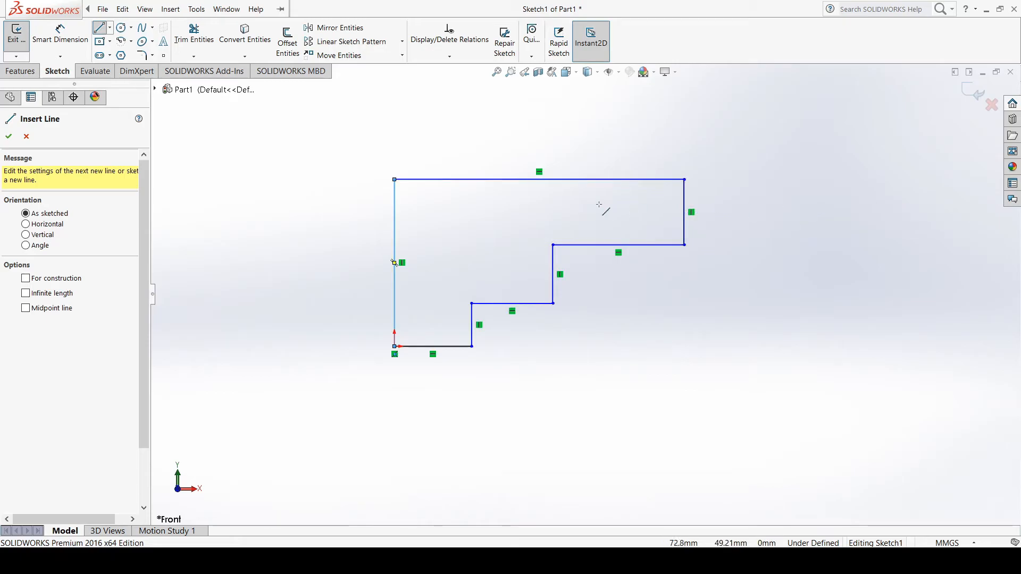
click(9, 138)
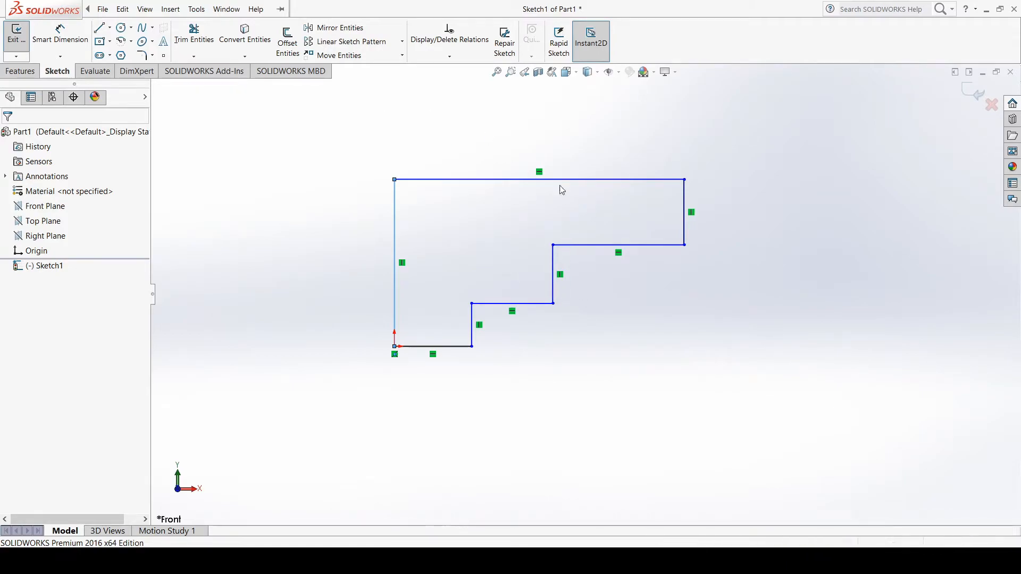
Add a Smart Dimension to the profile's long upper edge and set its length to 46 mm
click(74, 45)
click(394, 336)
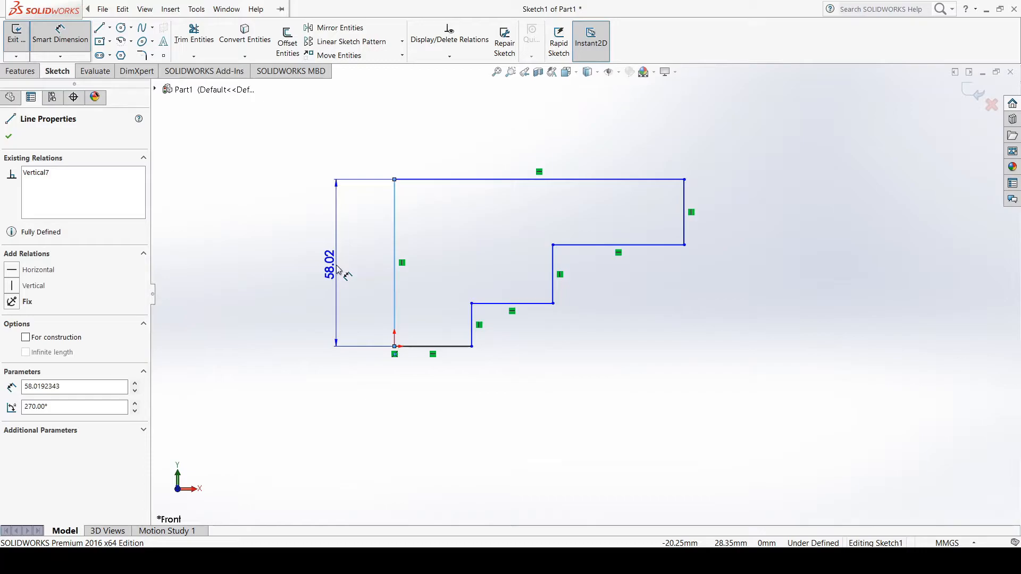
key(Escape)
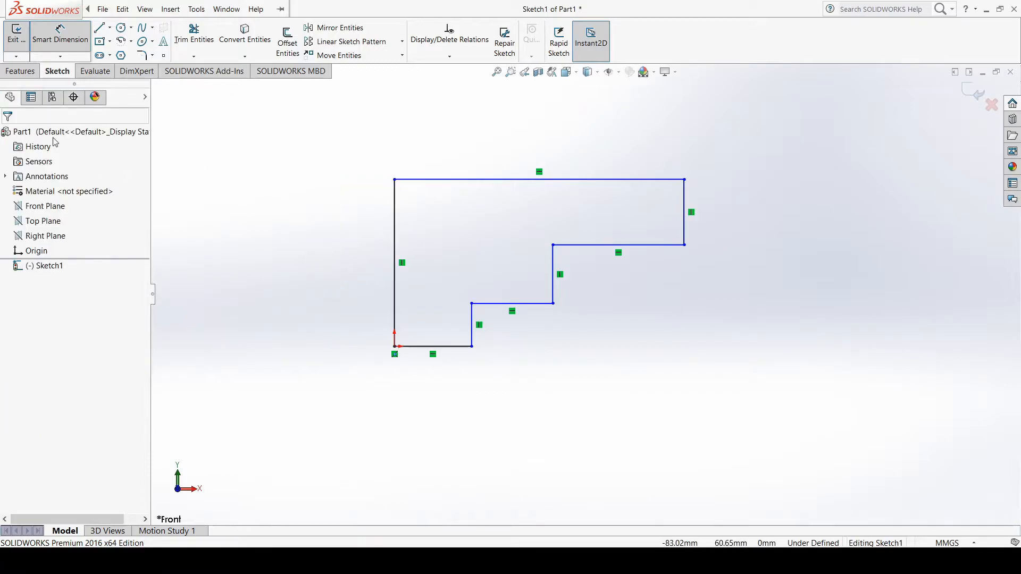
click(500, 180)
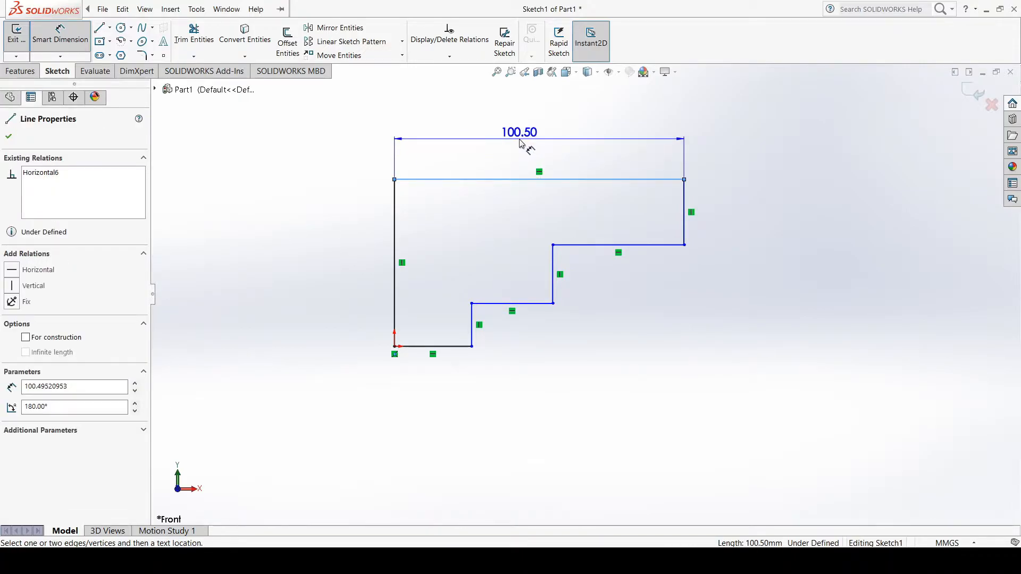
click(520, 143)
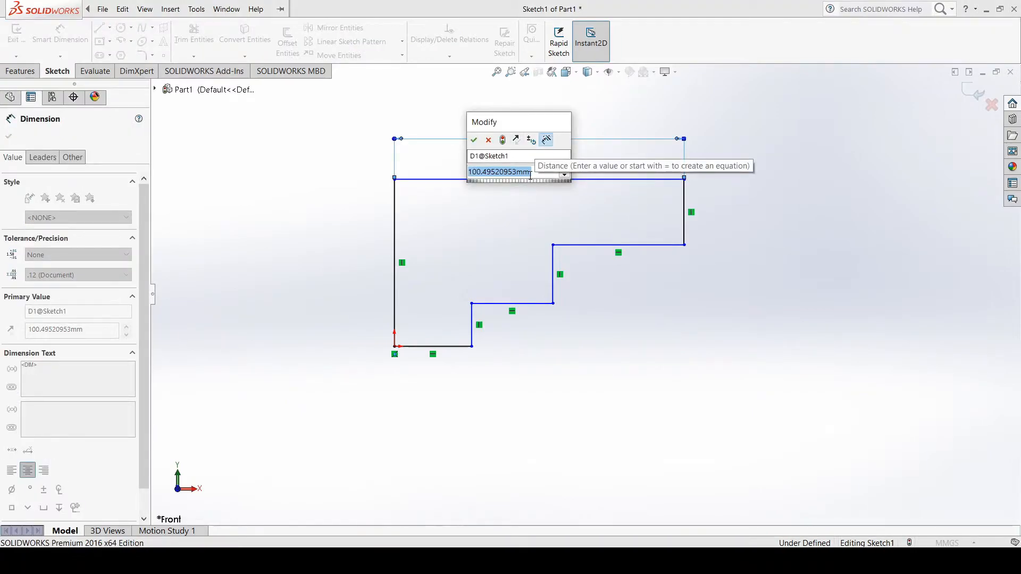
text(46)
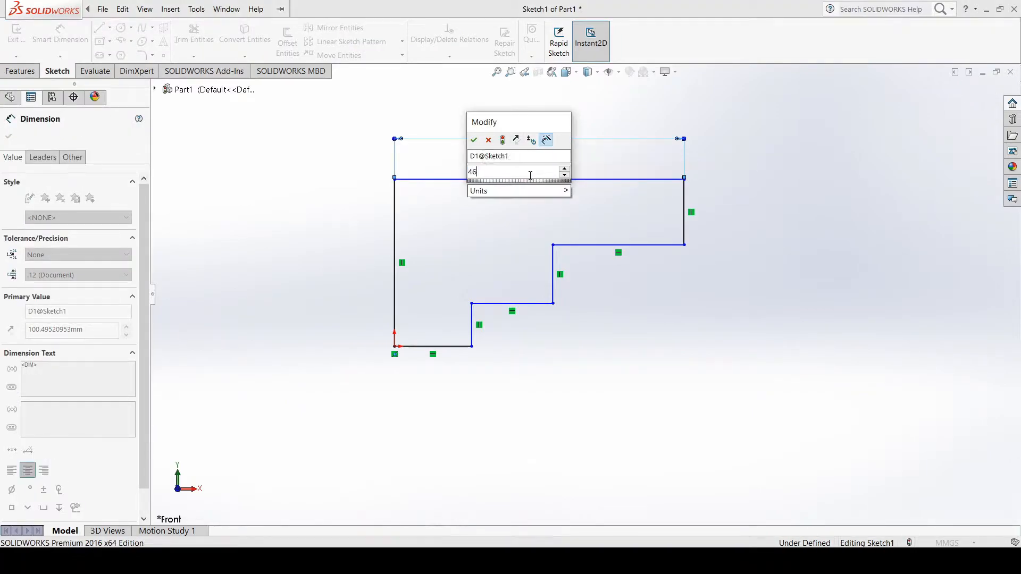
key(Return)
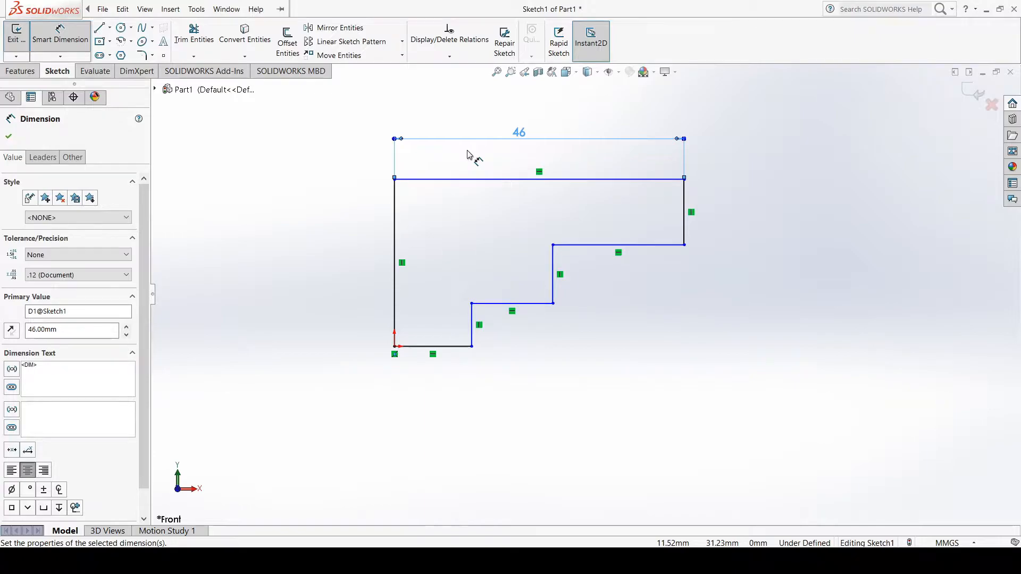
click(103, 9)
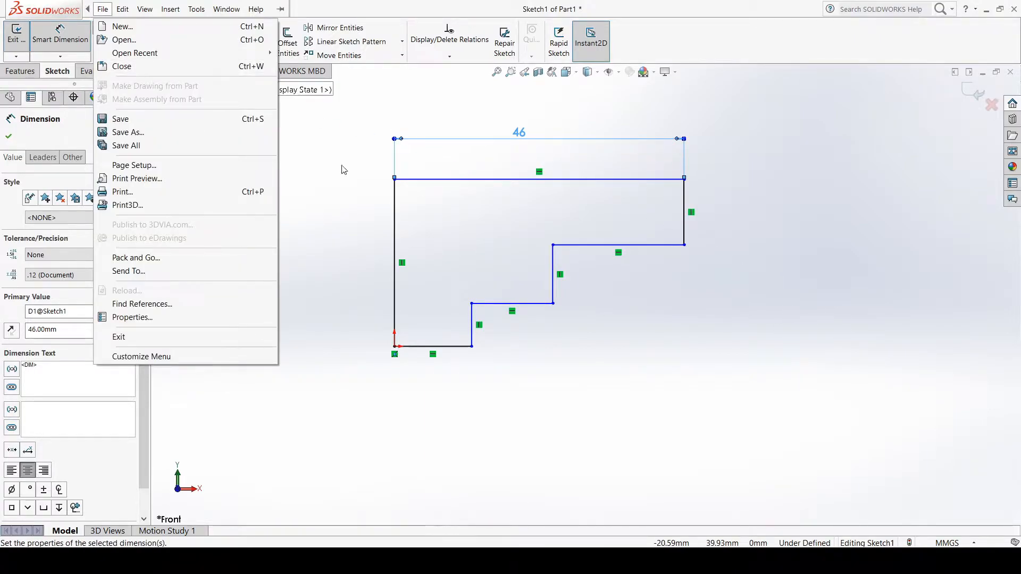
click(668, 221)
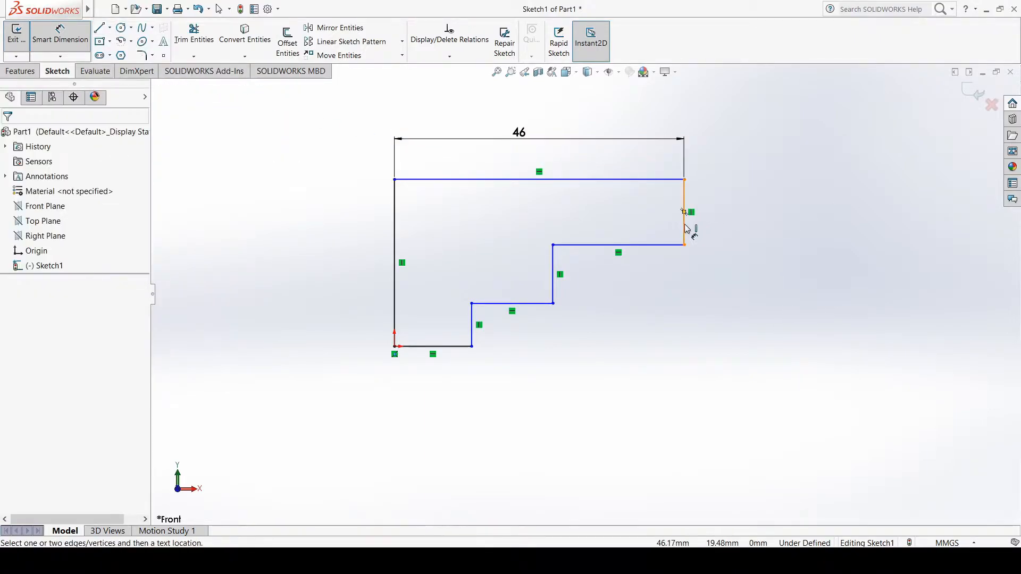
Dimension the short vertical edge at the profile's right end and set it to 5 mm
click(685, 224)
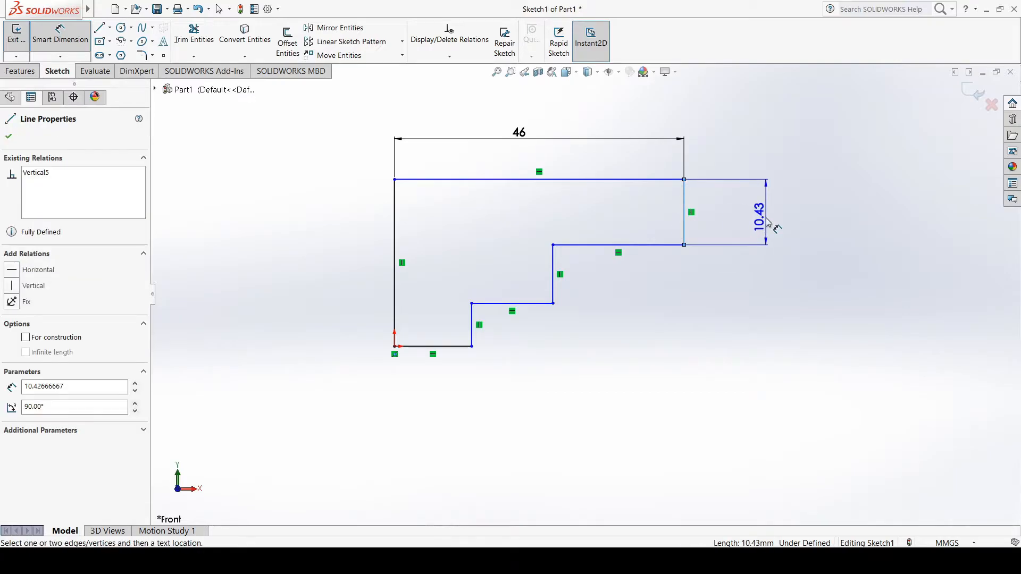
click(767, 220)
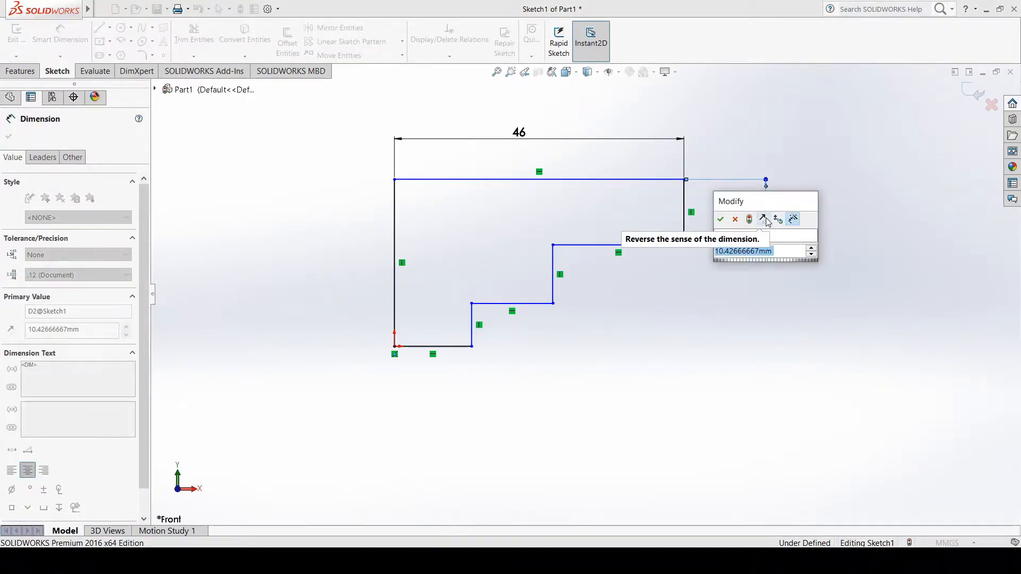
text(5)
key(Return)
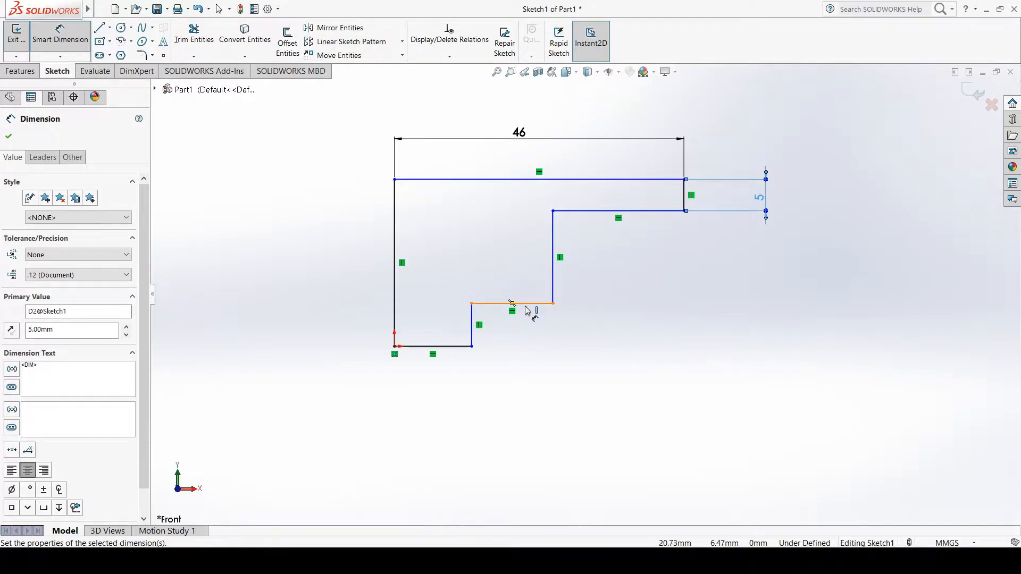
Dimension the vertical distance from the upper edge to the middle step's horizontal edge and set it to 10 mm
click(520, 180)
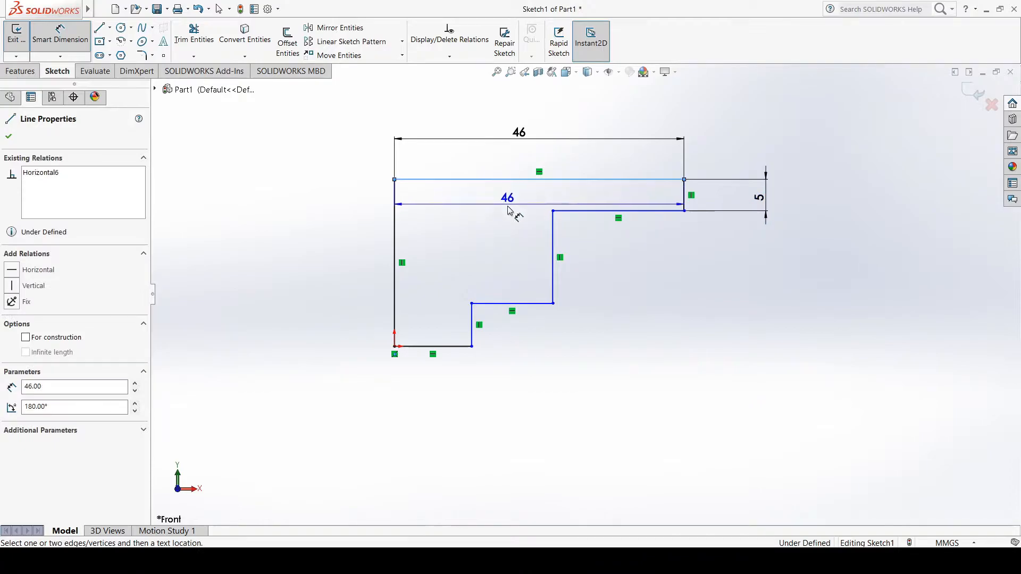
click(529, 304)
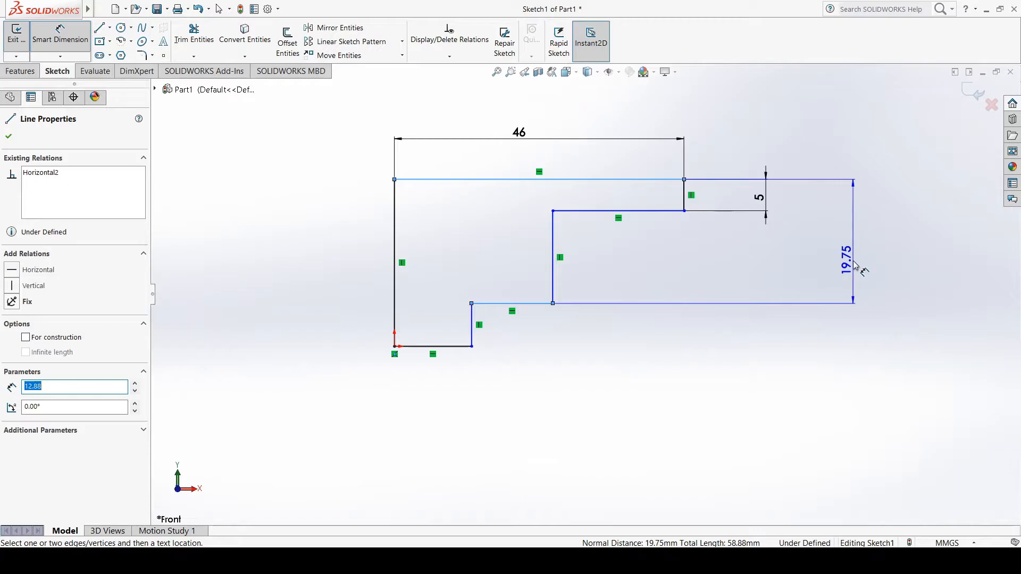
click(855, 266)
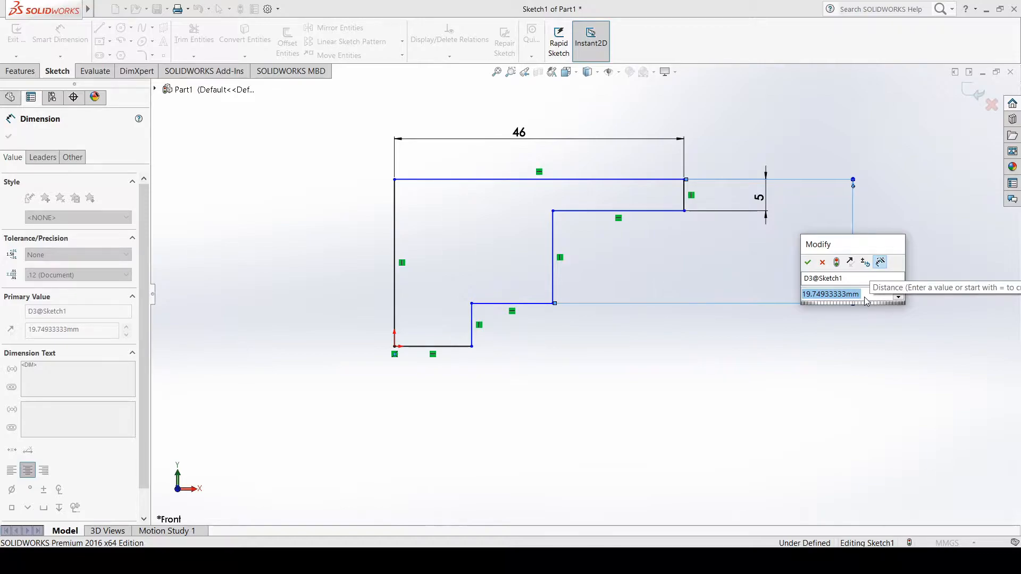
text(15)
key(Return)
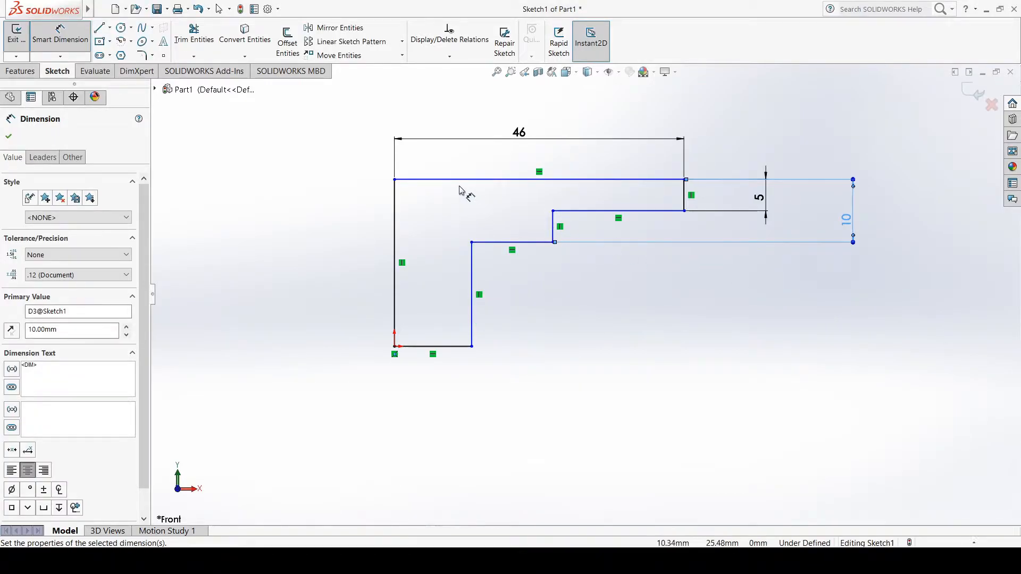
Dimension the overall height between the profile's upper and lowest horizontal edges and set it to 18 mm
click(428, 181)
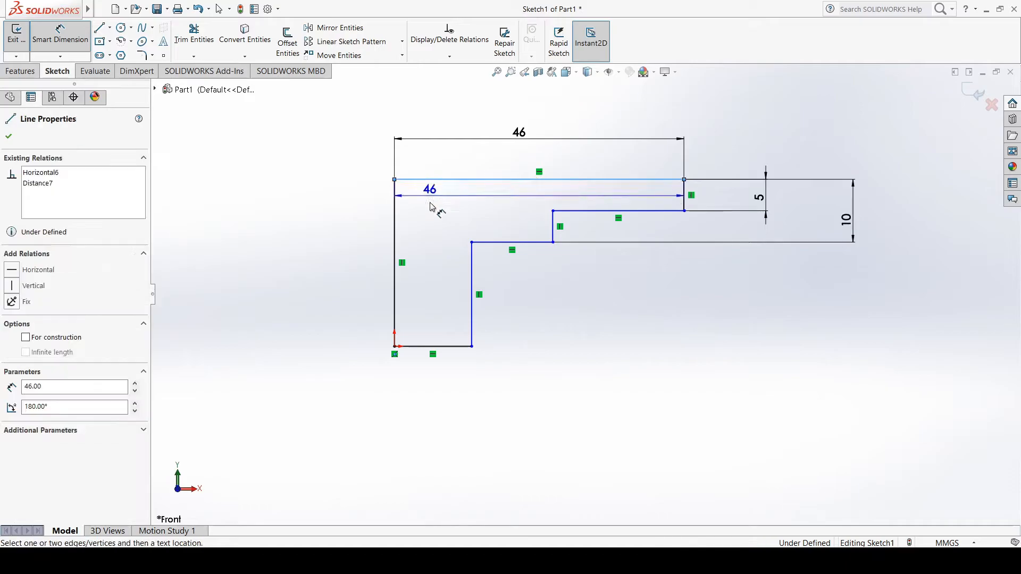
click(428, 346)
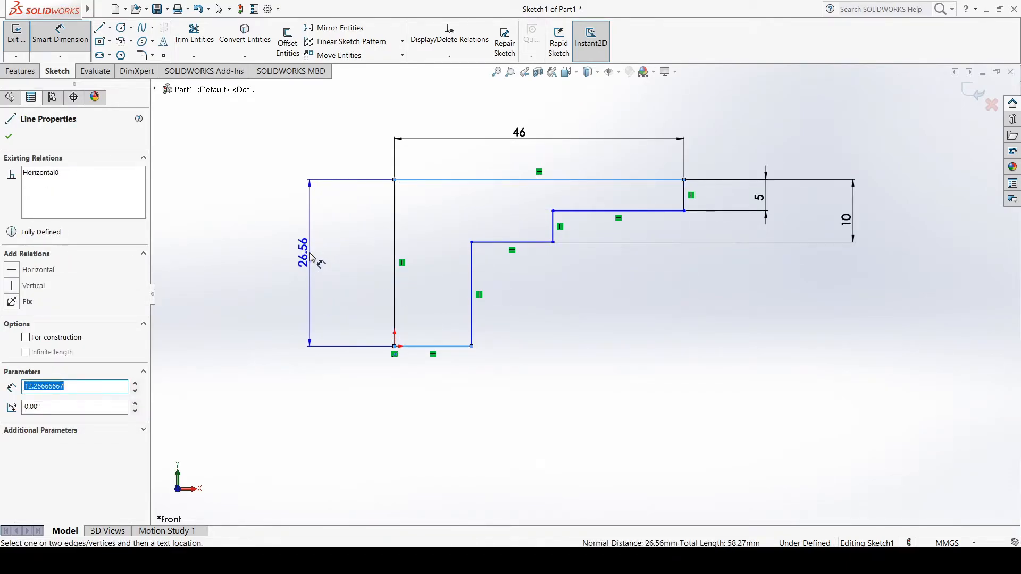
click(313, 259)
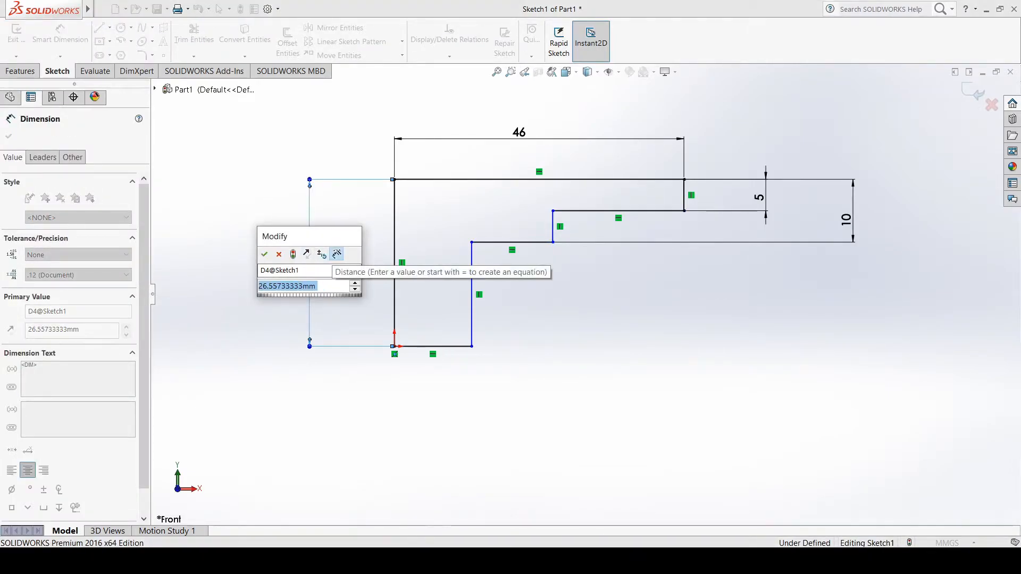
text(18)
key(Return)
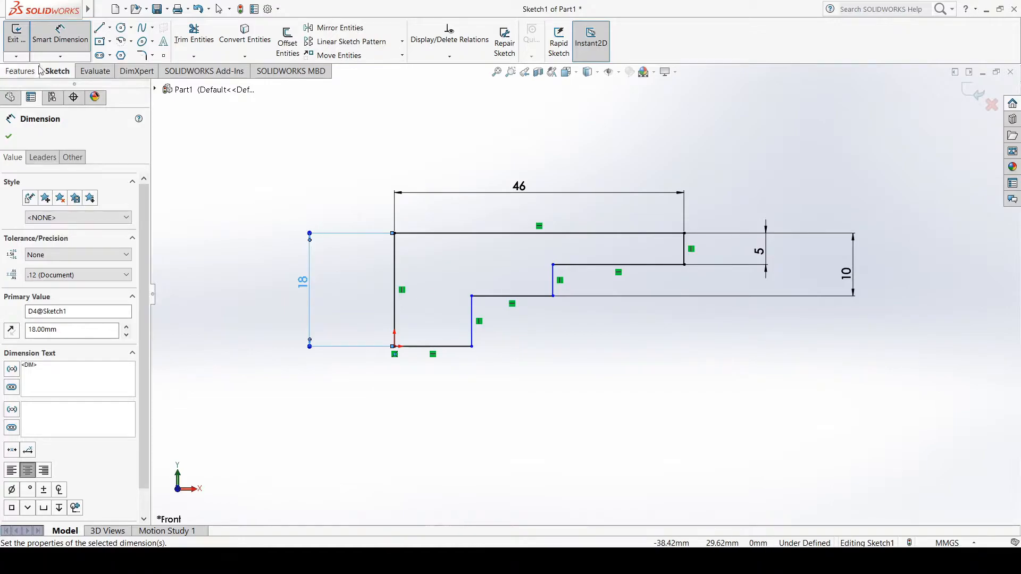
Dimension the profile's lowest horizontal edge and set its length to 21 mm
click(448, 347)
click(440, 403)
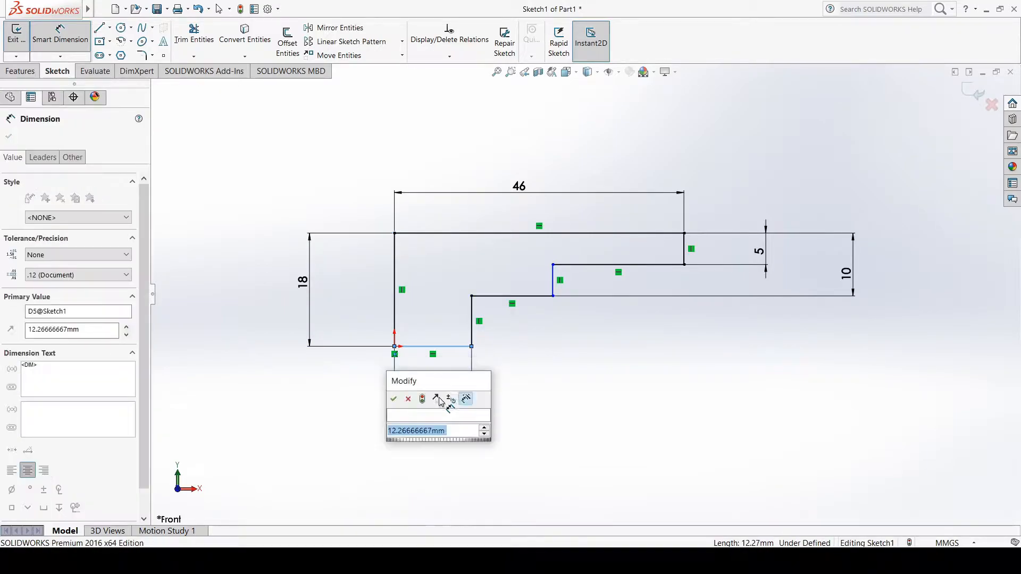
text(21)
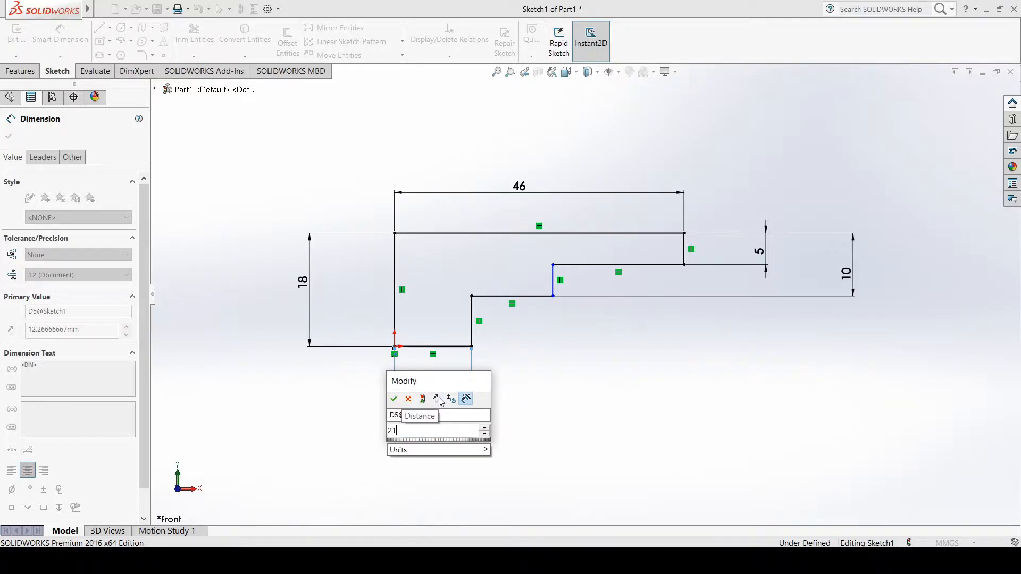
key(Return)
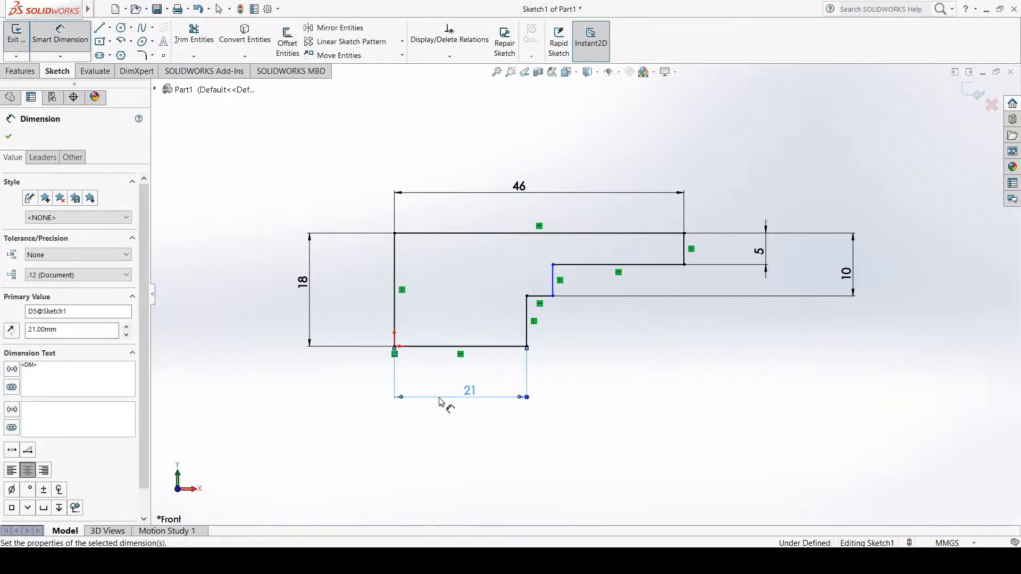
Dimension the horizontal distance from the origin to the middle step's outer corner and set it to 32 mm
click(395, 348)
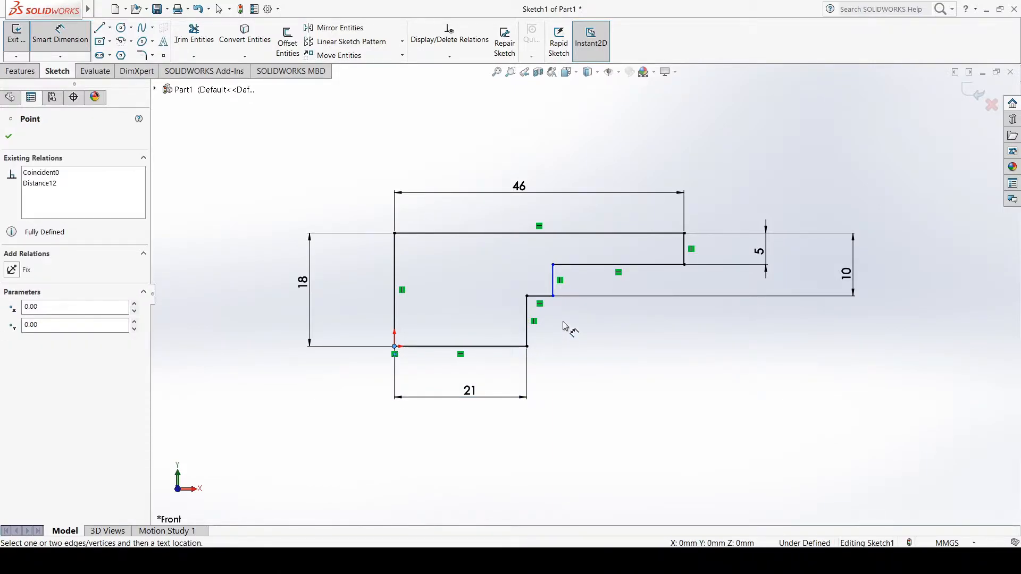
click(553, 296)
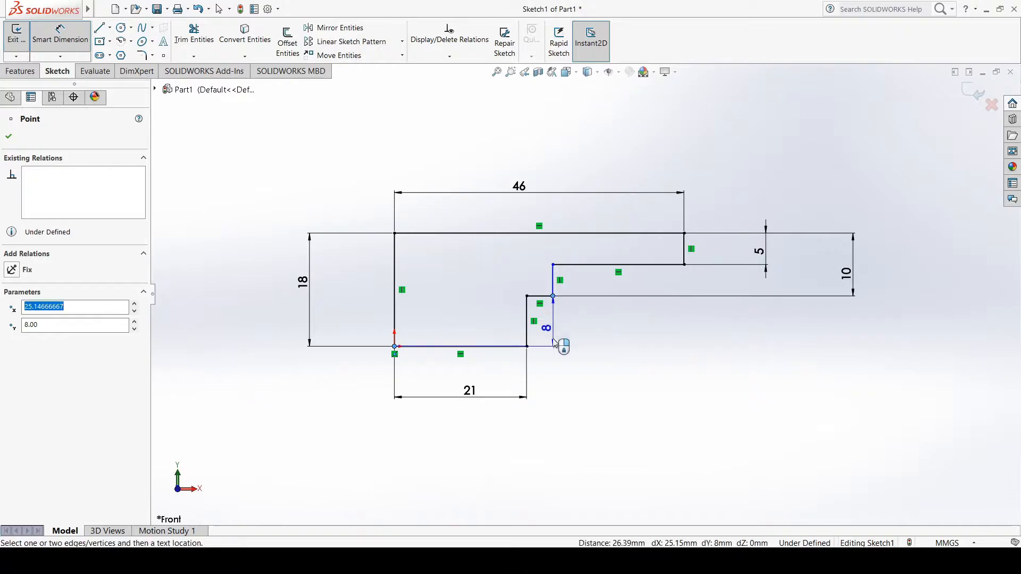
click(485, 460)
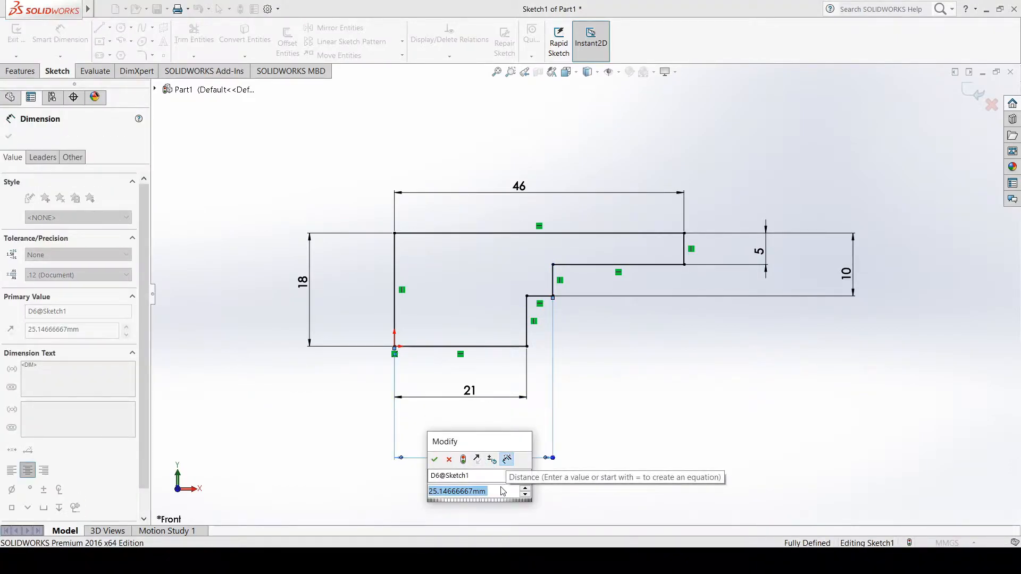
text(32)
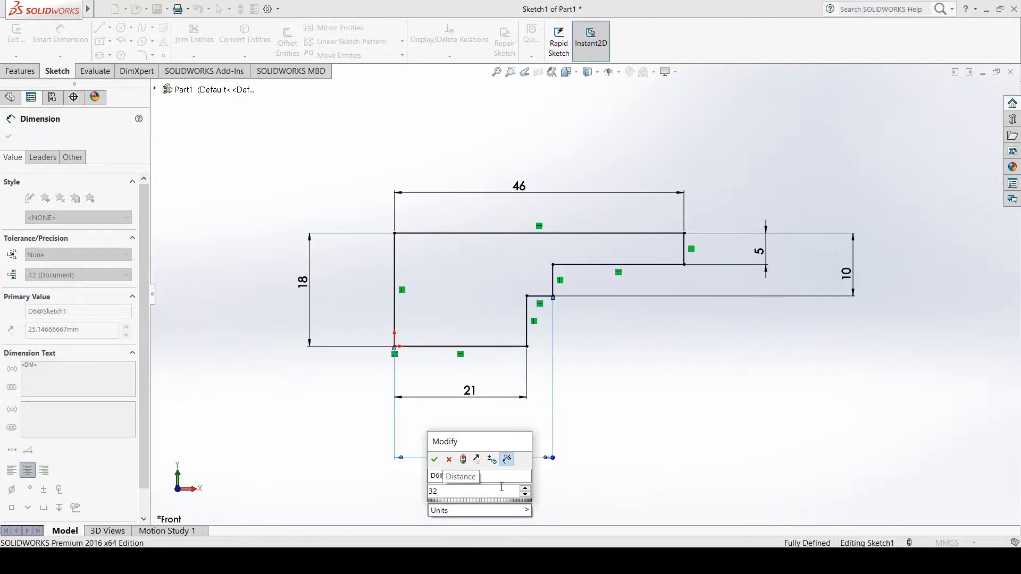
key(Return)
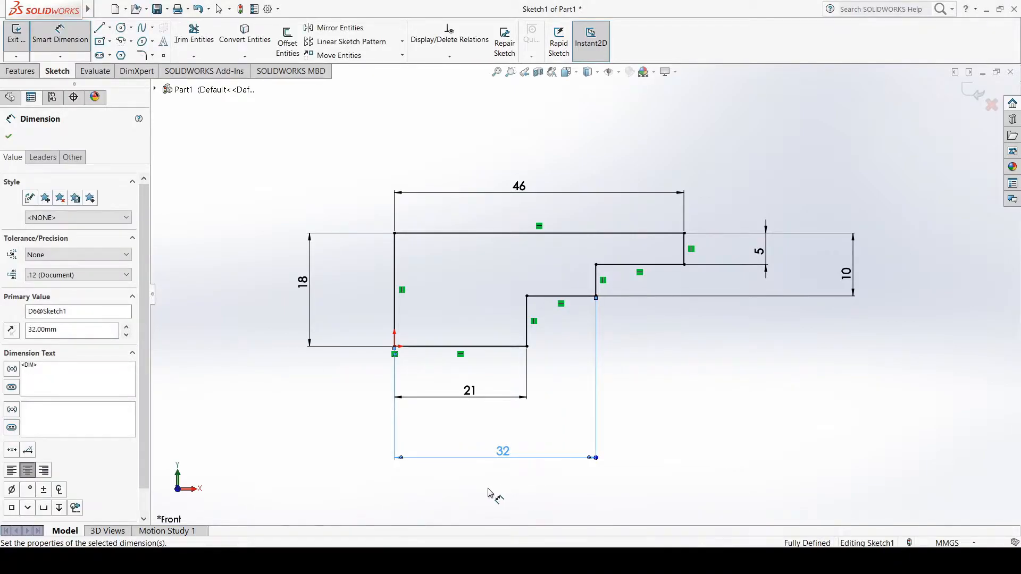
Try to add a second overall width dimension between the origin and the profile's upper right corner
click(395, 348)
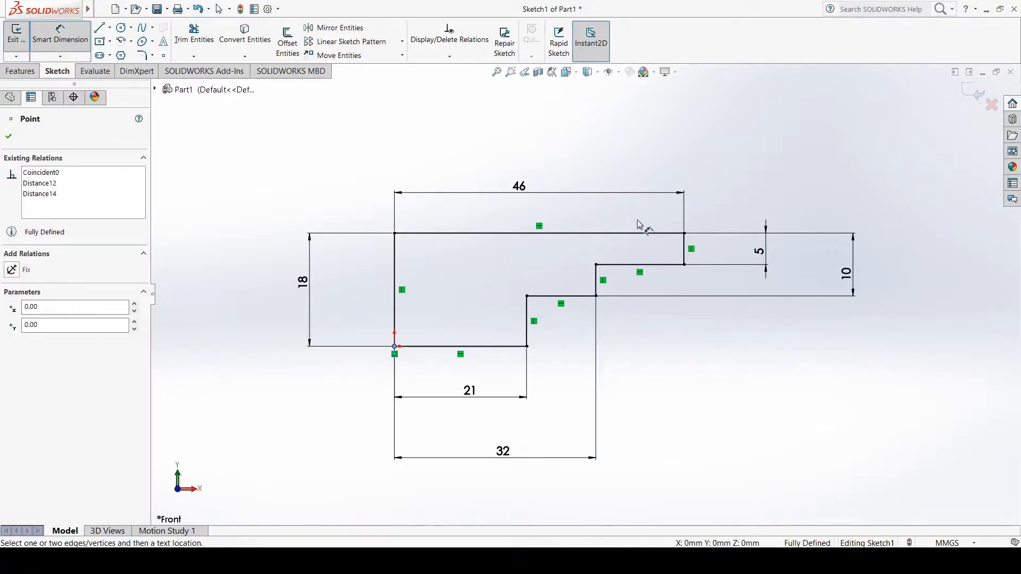
click(684, 233)
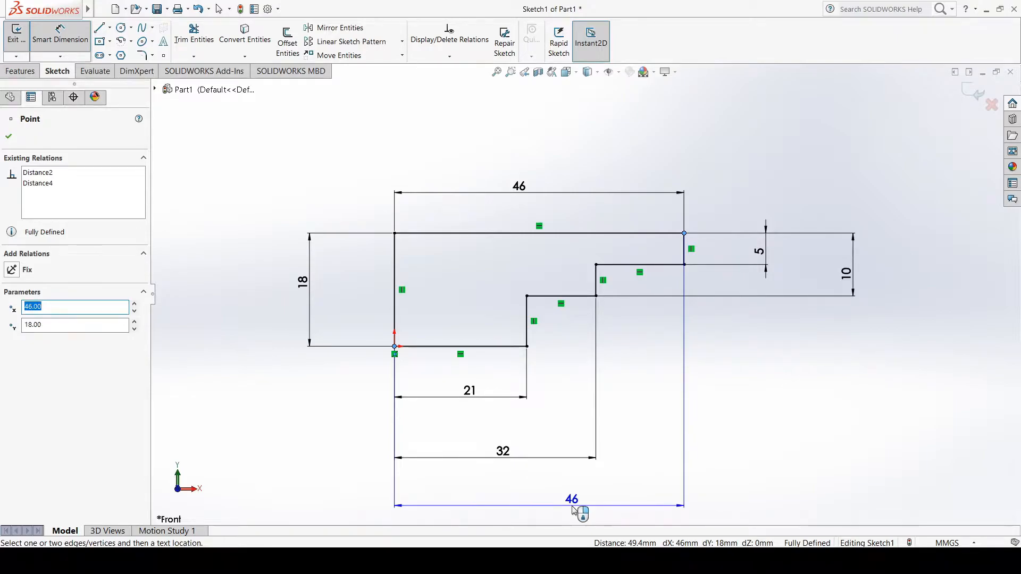
click(574, 511)
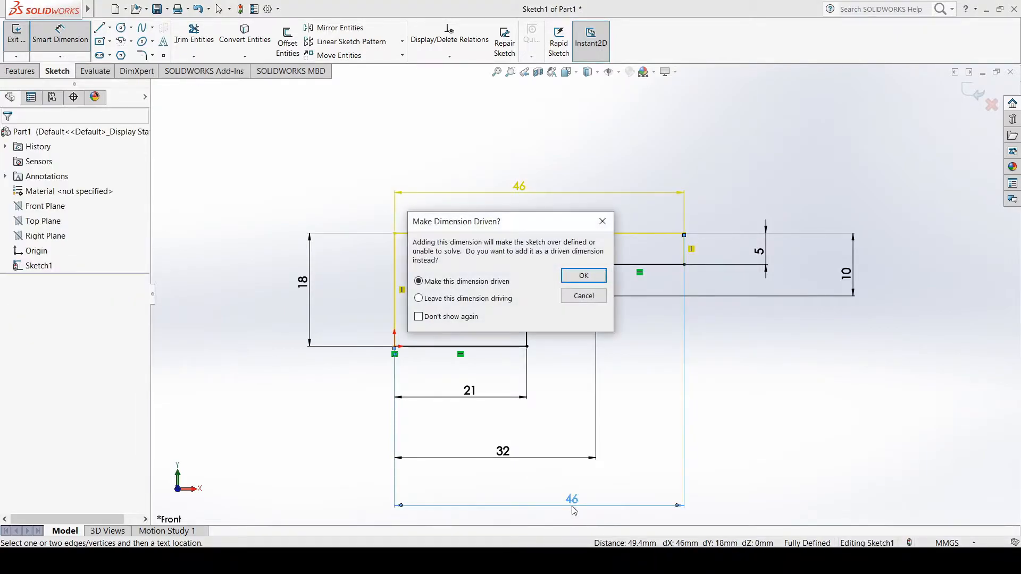
click(584, 297)
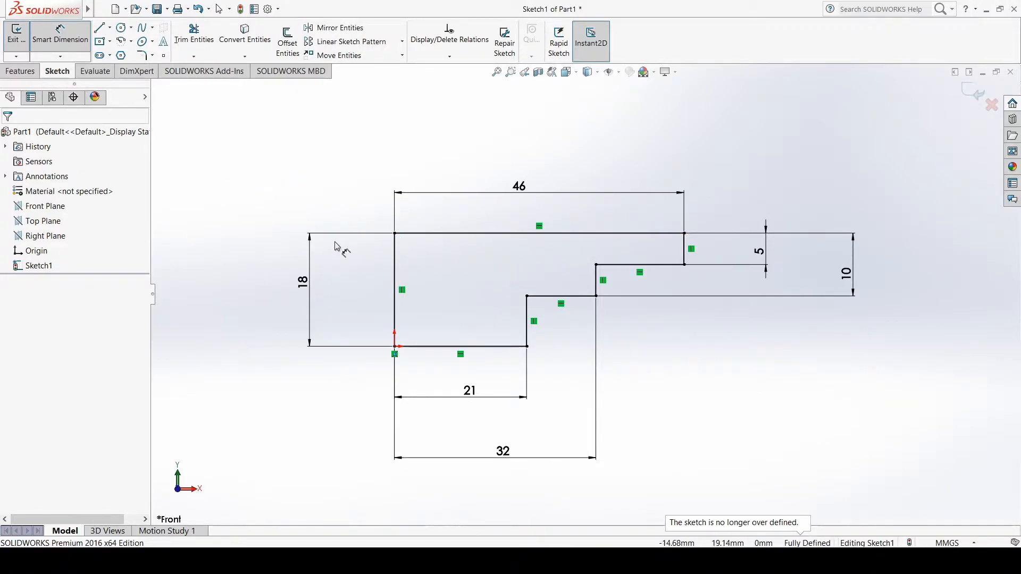
Extrude the stepped profile as a Blind boss 10 mm deep from the sketch plane, keeping the default direction
click(21, 73)
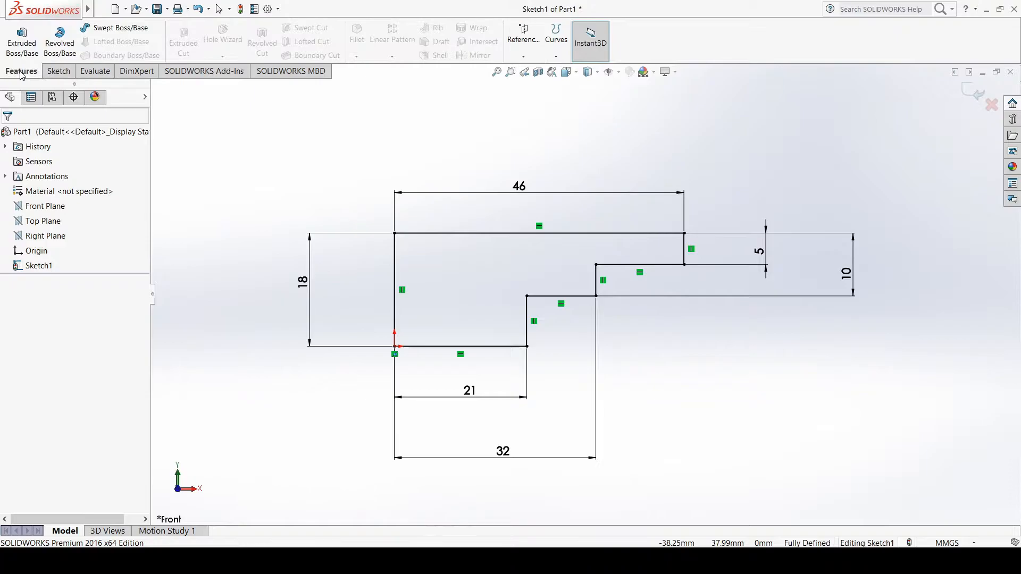
click(24, 48)
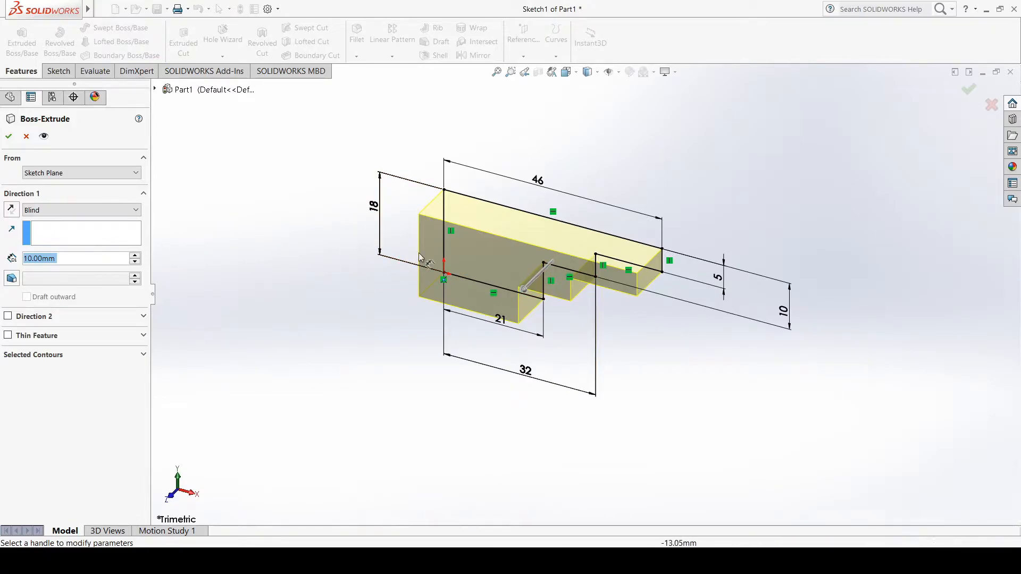
click(12, 210)
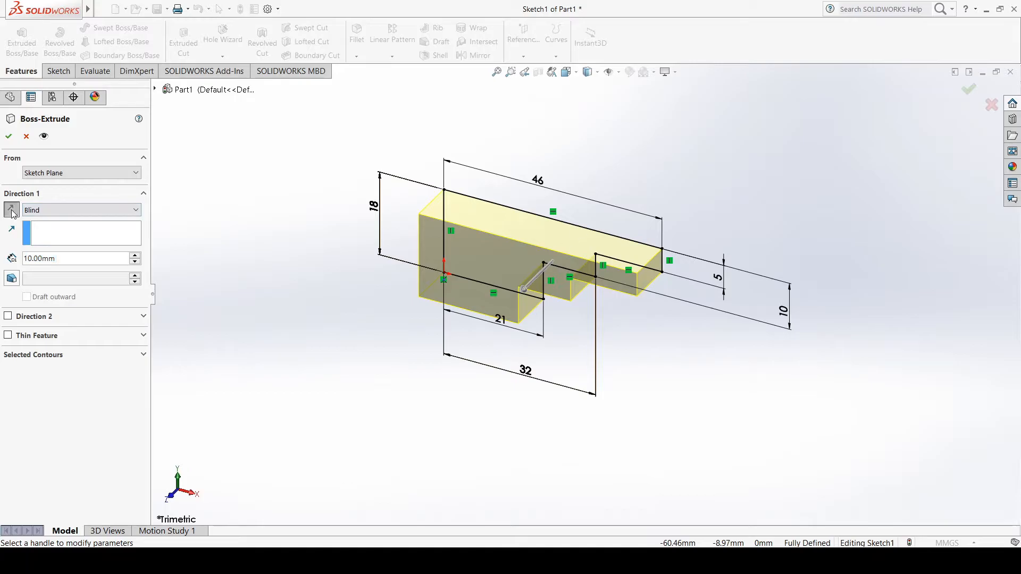
click(11, 210)
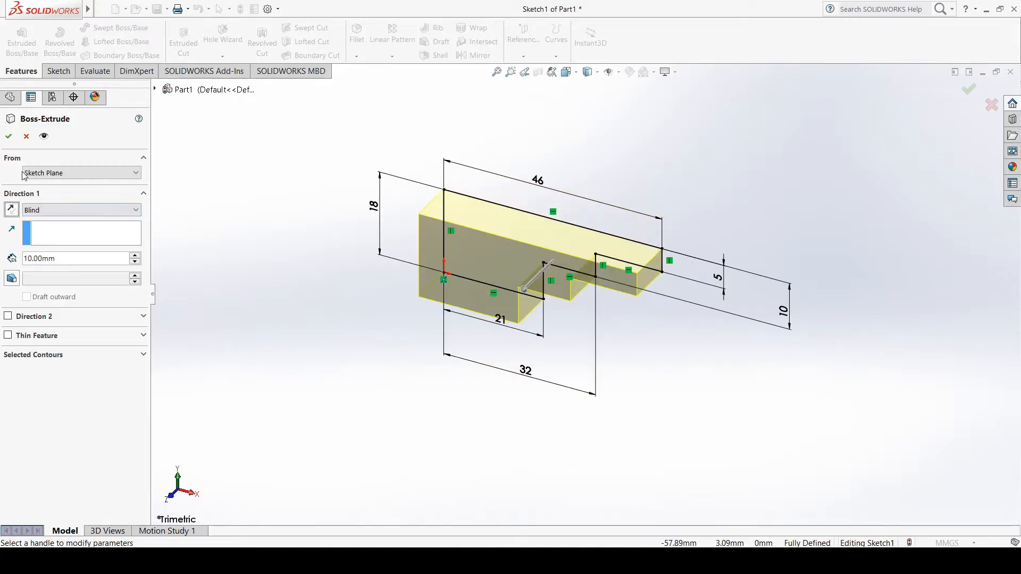
click(8, 136)
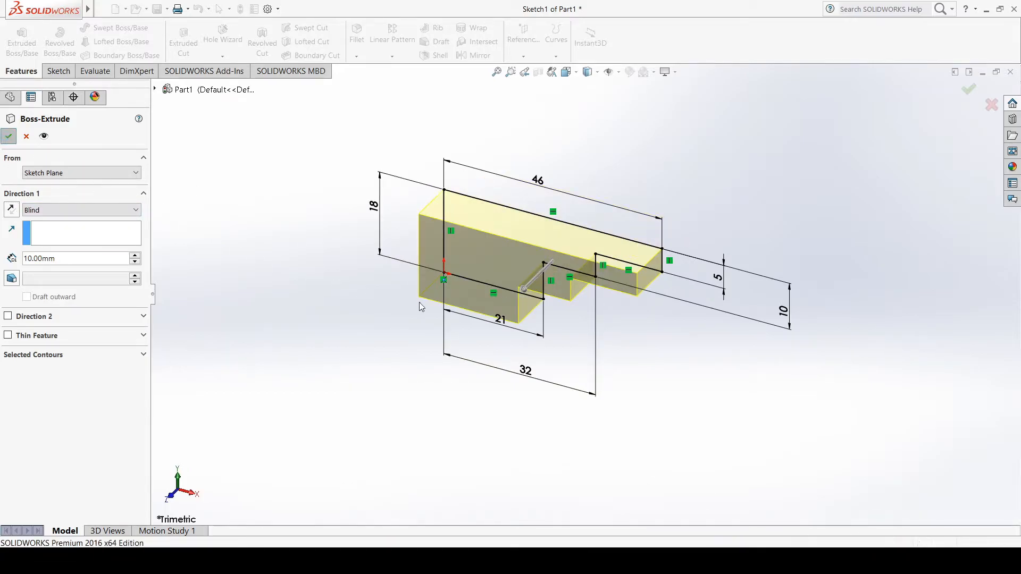
Examine the extruded stepped block by rotating it and viewing it in the Isometric orientation
middle_drag(547, 333, 638, 266)
click(576, 74)
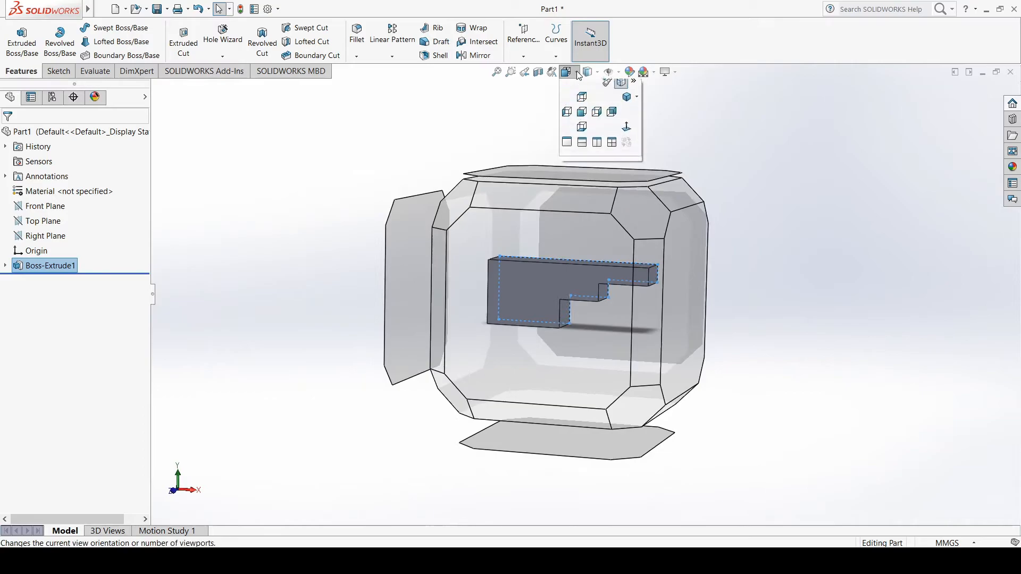
mouse_move(567, 72)
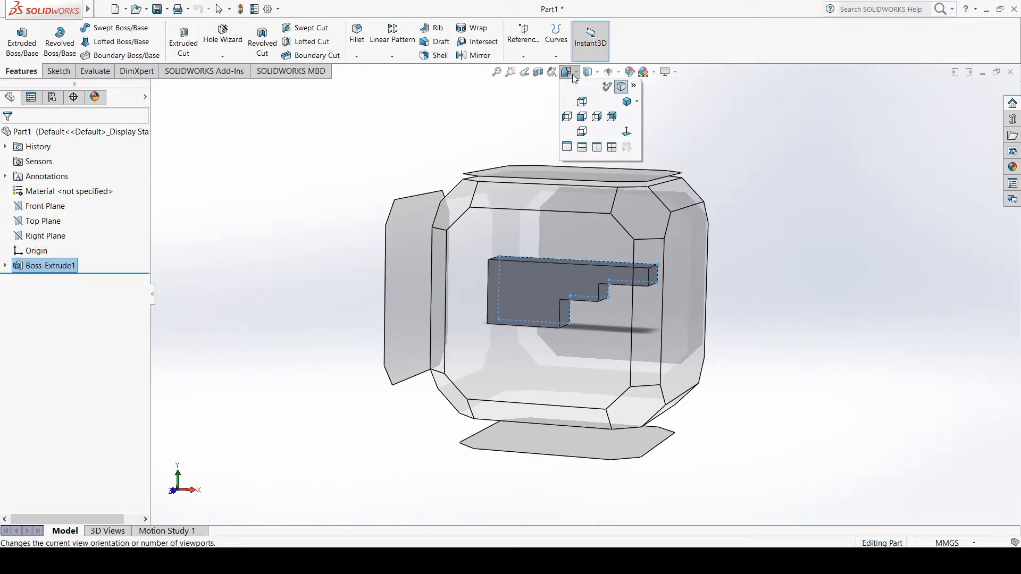
click(626, 102)
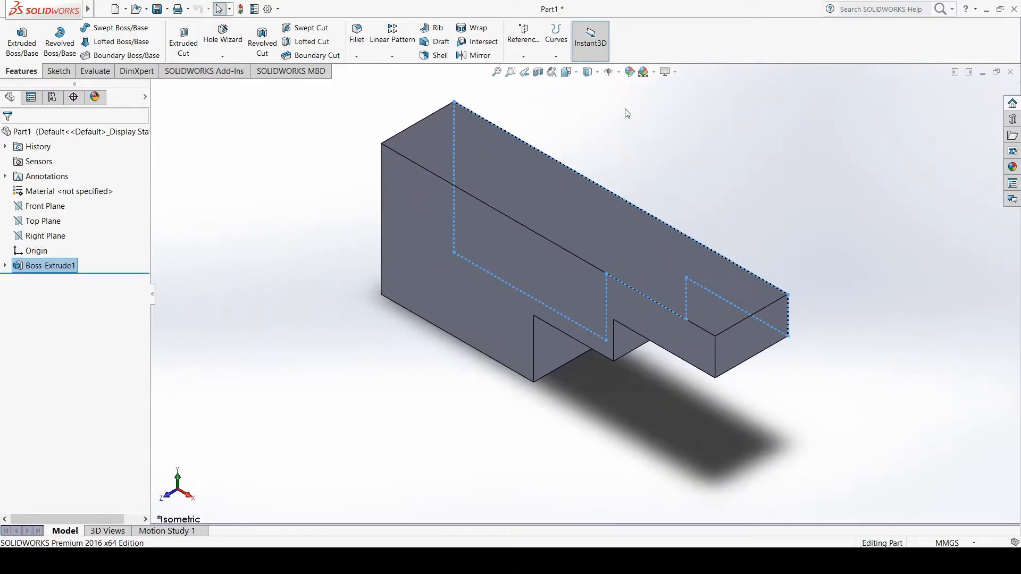
click(814, 250)
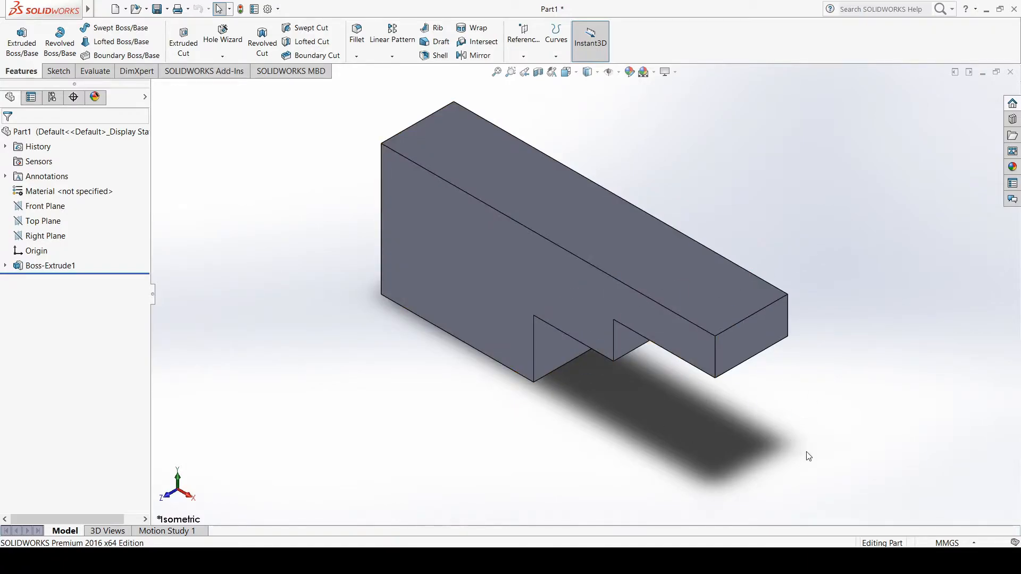
scroll(810, 452, down, 1)
scroll(810, 451, up, 2)
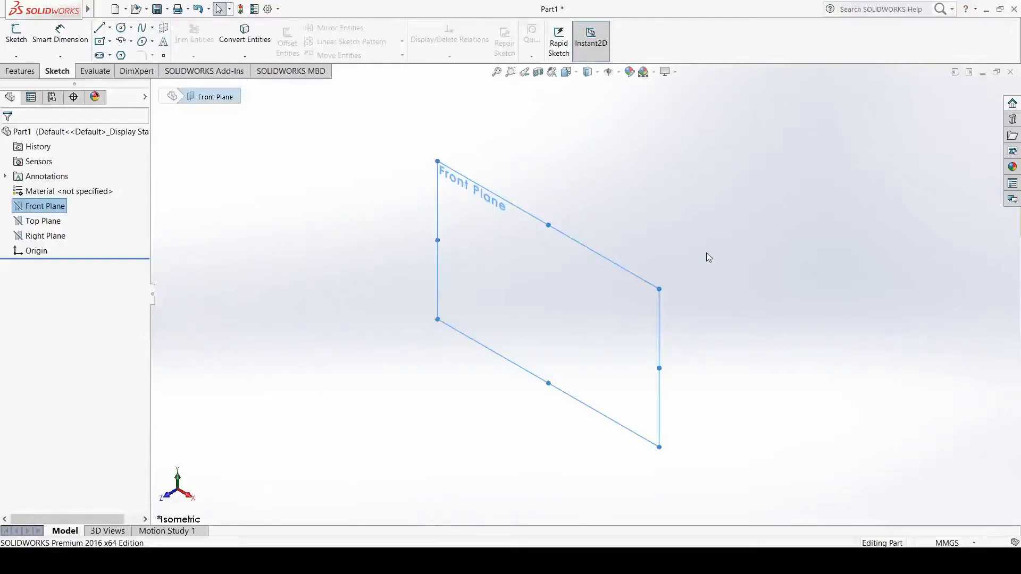
Circle the Drawing 2 label in ME4210_Tutorials.pdf in Acrobat Reader, then return to SOLIDWORKS and select the Front Plane
click(478, 561)
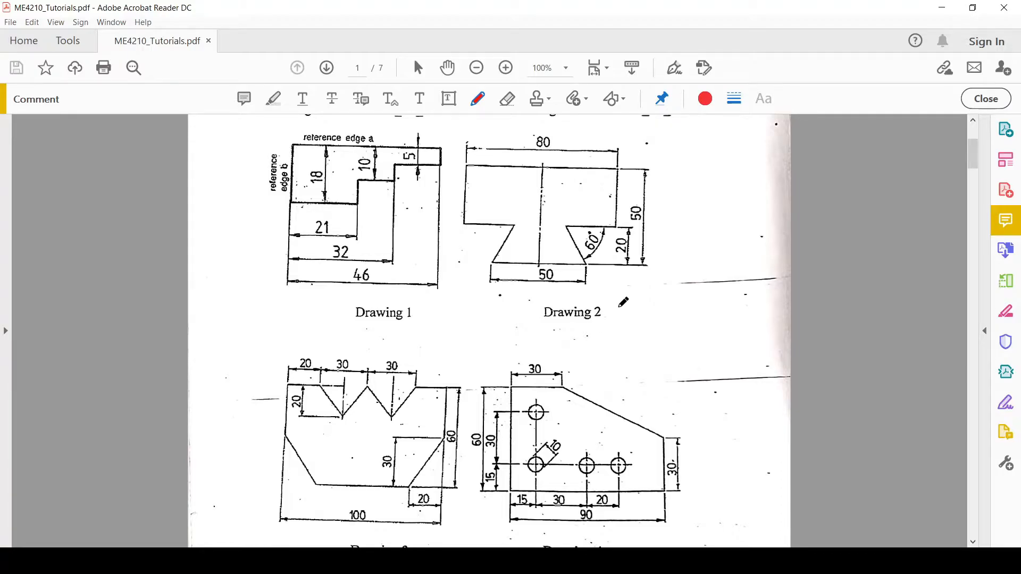
mouse_move(613, 302)
mouse_down()
mouse_move(579, 292)
mouse_move(589, 325)
mouse_move(594, 298)
mouse_up()
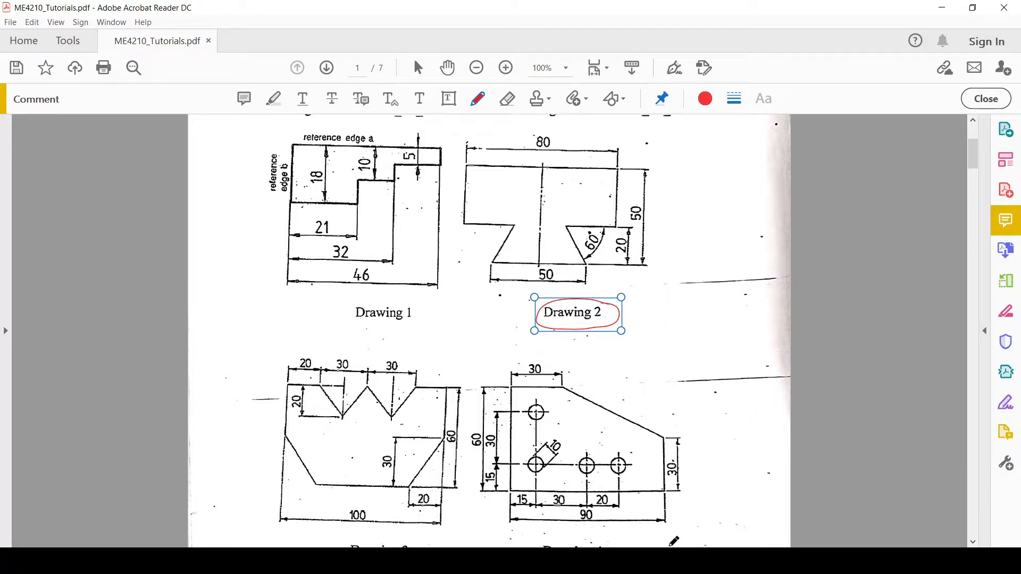
click(617, 561)
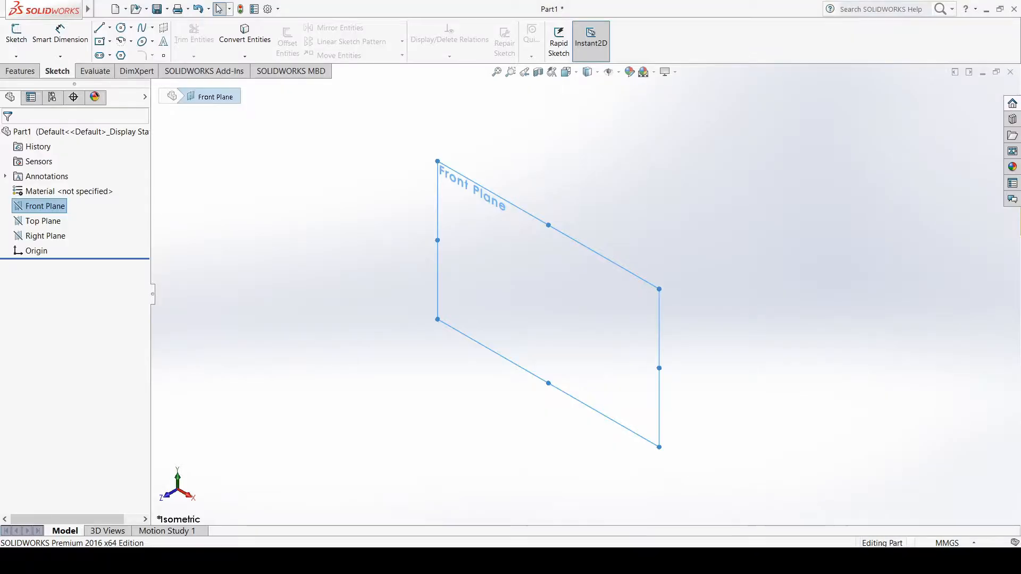
click(41, 236)
click(43, 207)
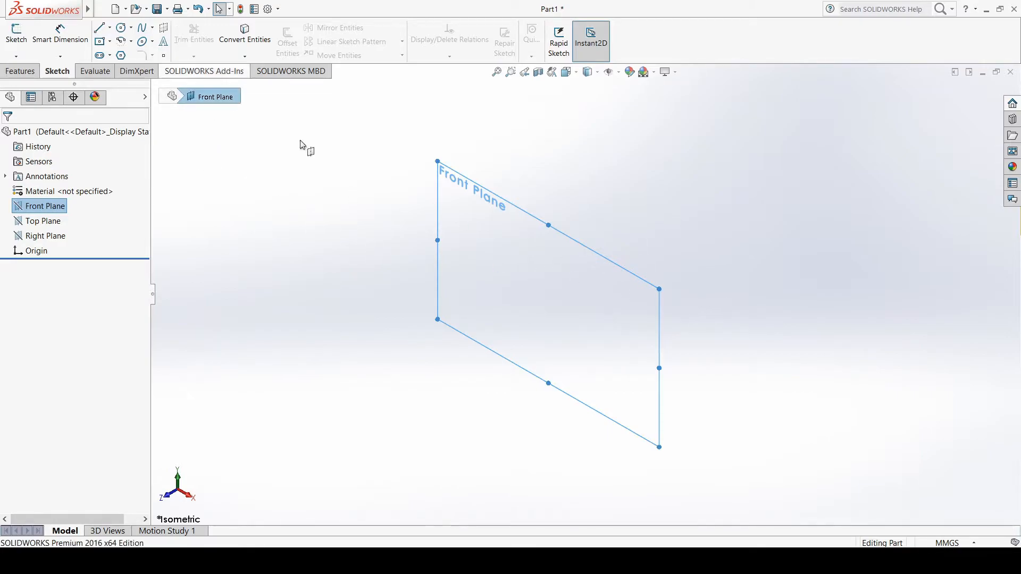
Save the part under the new file name T1D2
click(167, 10)
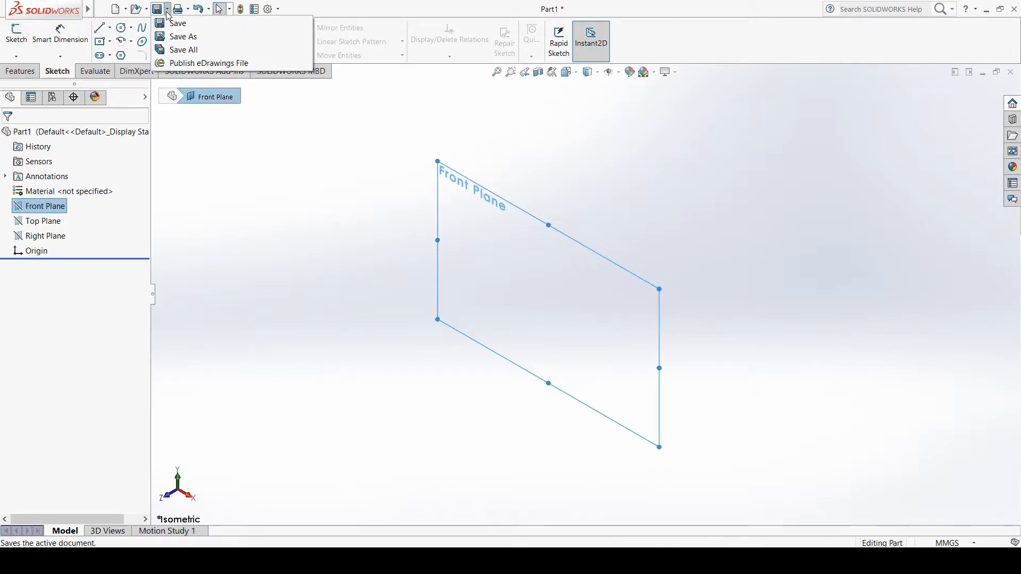
click(180, 37)
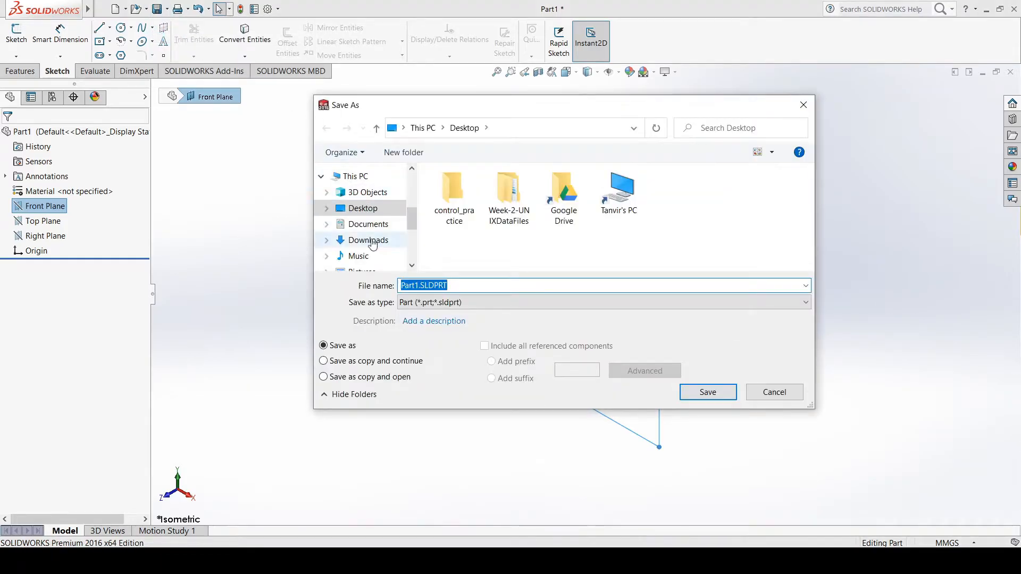
click(419, 287)
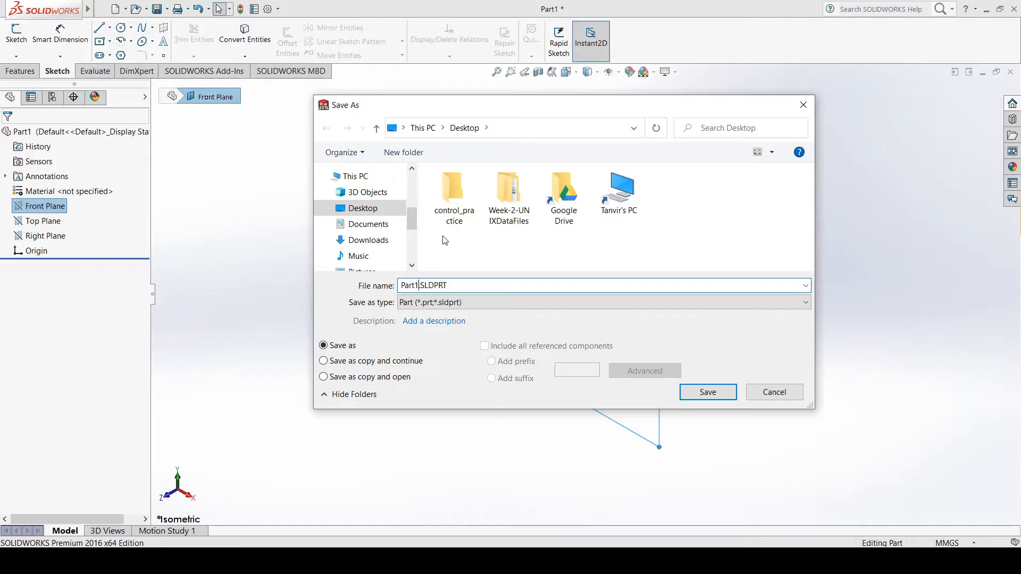
key(BackSpace)
key(BackSpace)
key(BackSpace)
key(BackSpace)
key(BackSpace)
key(BackSpace)
text(tu)
key(BackSpace)
key(BackSpace)
text(T1D)
drag(454, 285, 423, 281)
click(417, 285)
drag(420, 286, 400, 284)
click(708, 393)
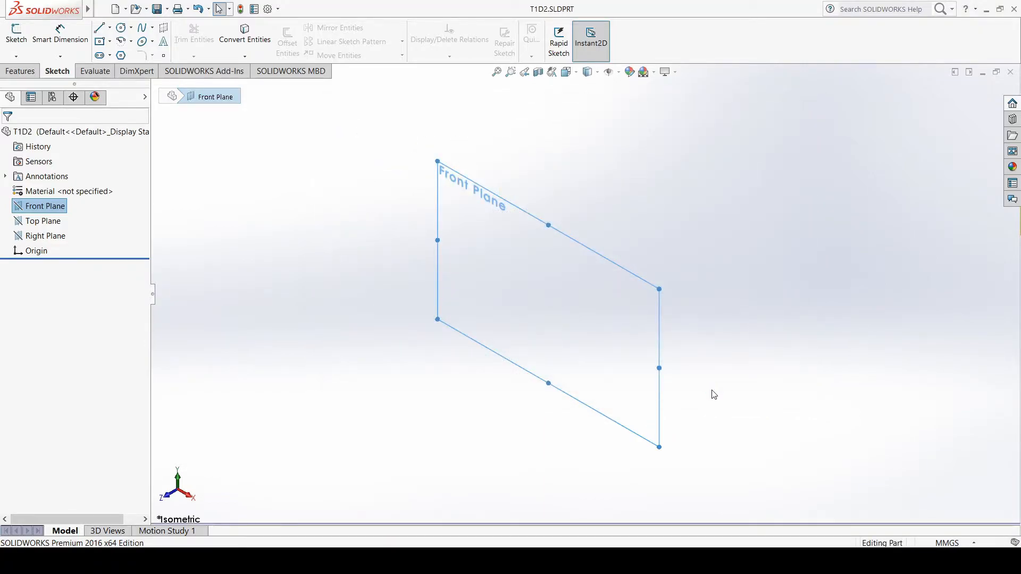
Orient the view normal to the Front Plane and start a new sketch on it
right_click(43, 210)
click(88, 191)
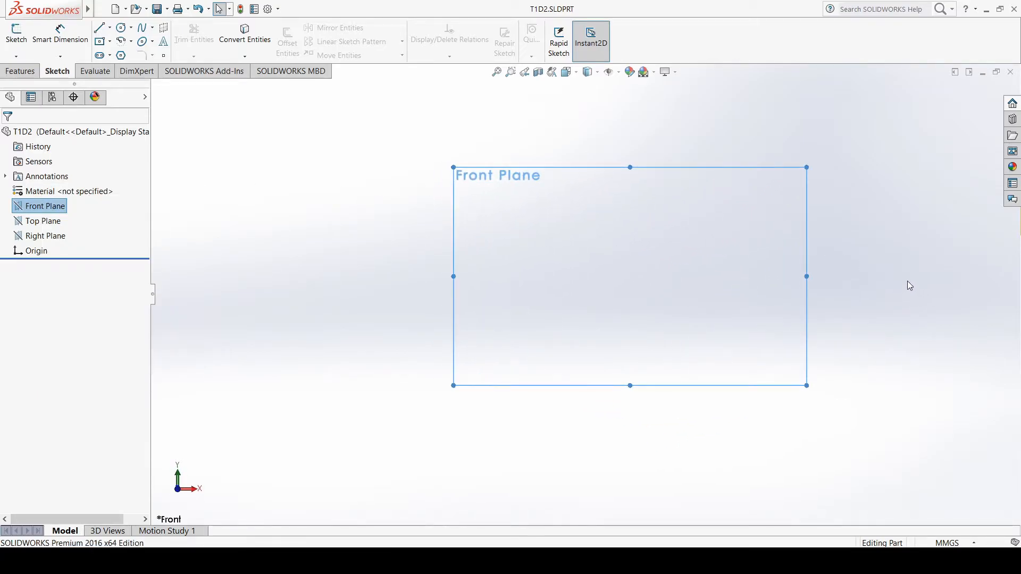
scroll(840, 257, down, 1)
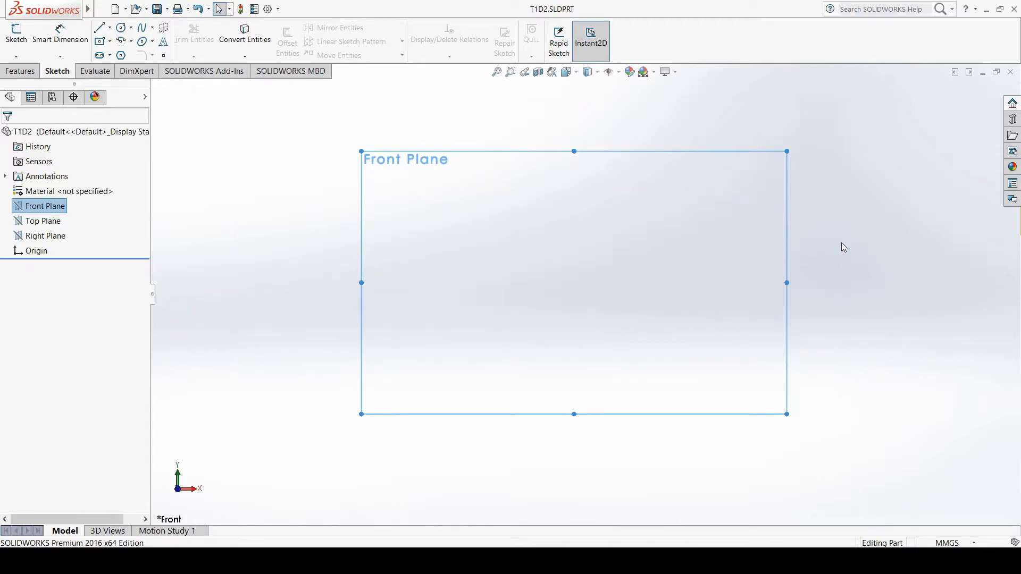
scroll(842, 244, up, 1)
scroll(782, 231, down, 1)
scroll(584, 304, up, 1)
scroll(462, 314, down, 1)
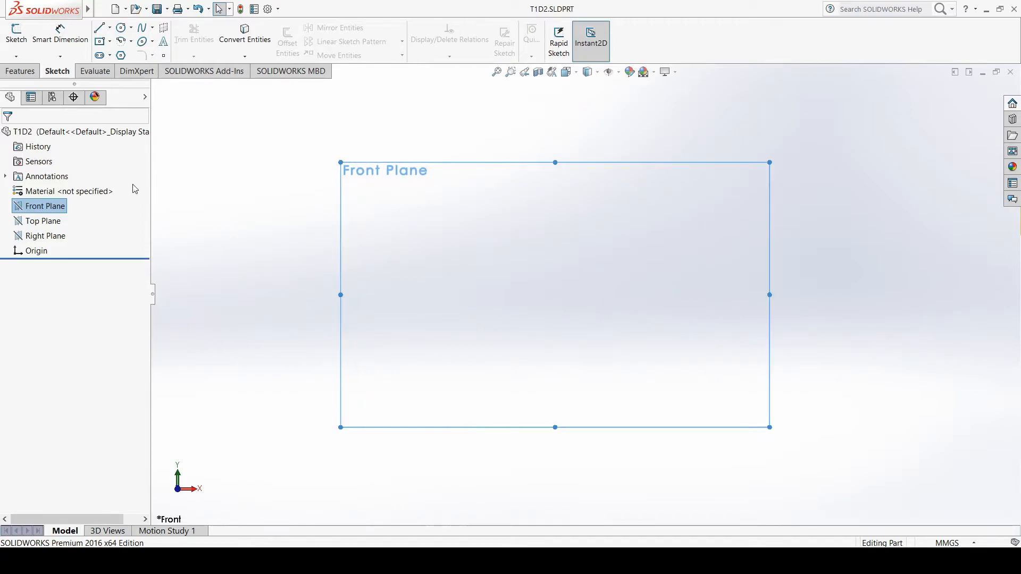
click(20, 39)
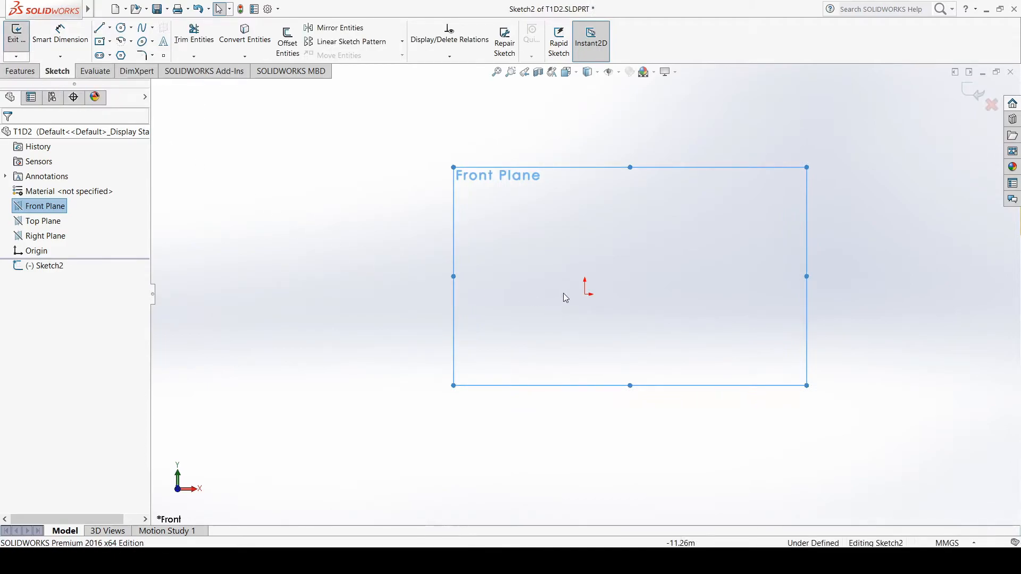
scroll(844, 285, down, 1)
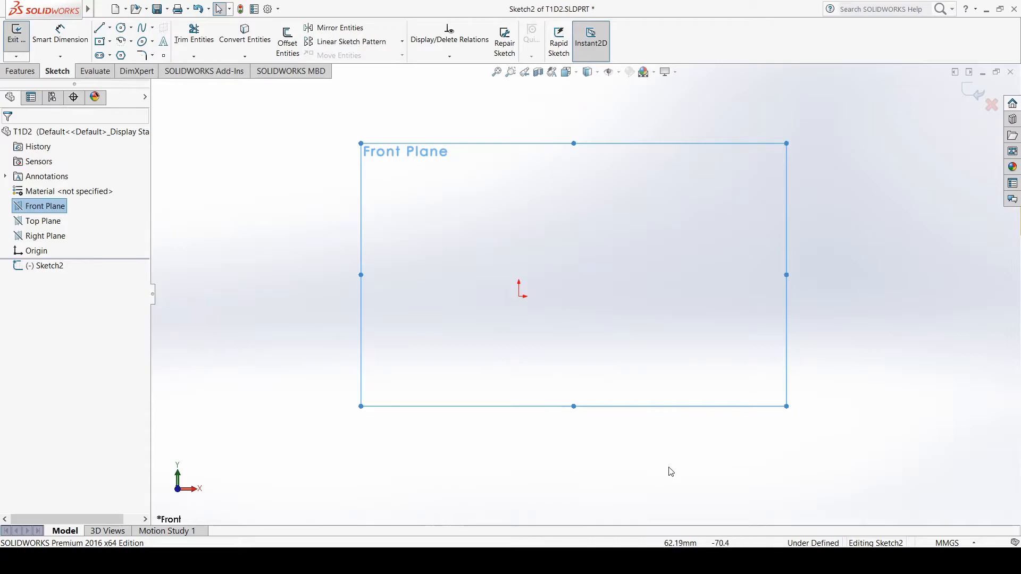
Switch to ME4210_Tutorials.pdf in Acrobat Reader, mark Drawing 2's centreline and both halves with the pencil, and undo the marks
click(694, 561)
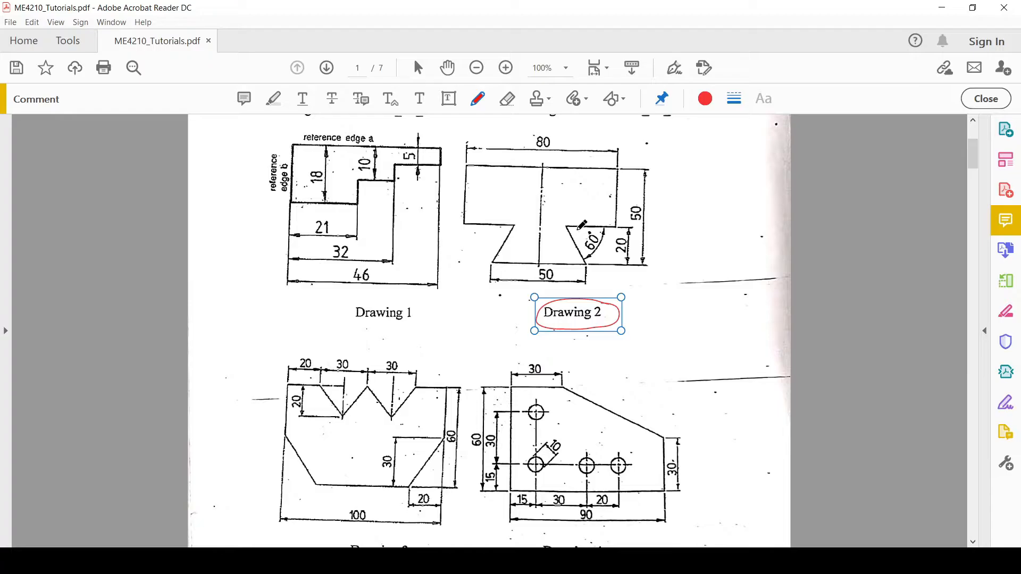
drag(538, 206, 547, 204)
drag(492, 196, 516, 187)
drag(579, 196, 596, 191)
key(ctrl+z)
key(ctrl+z)
key(ctrl+z)
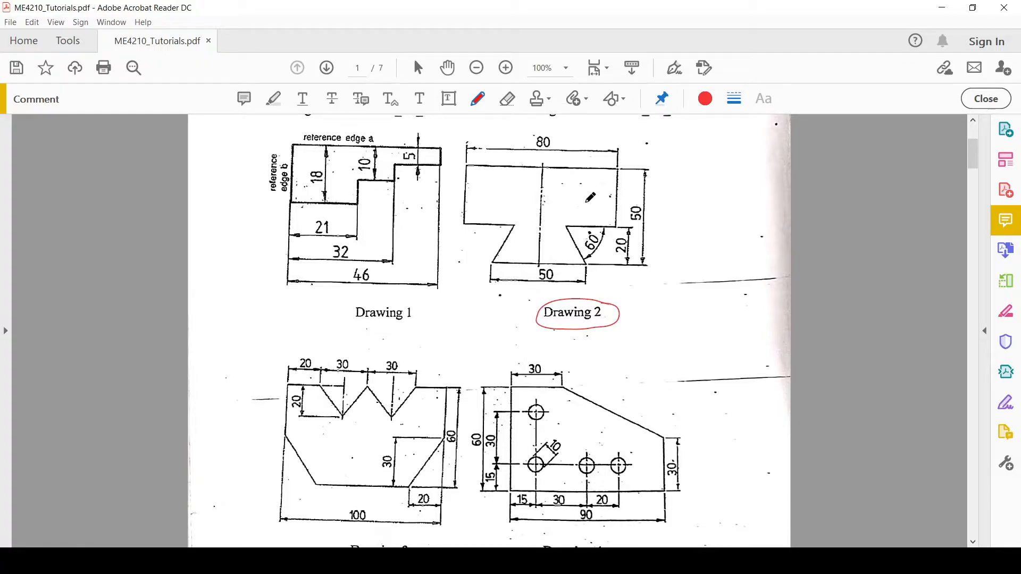
Tick Drawing 2's right half in the PDF, mark its centreline ends and outer bottom and top corners, and return to SOLIDWORKS
drag(586, 201, 602, 197)
click(541, 263)
click(587, 263)
click(543, 166)
click(618, 166)
click(640, 561)
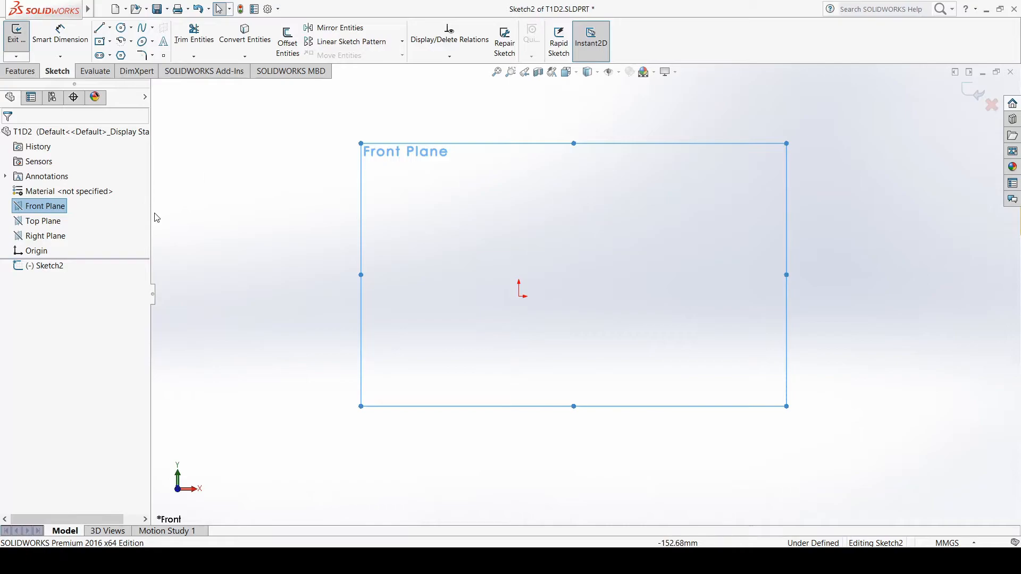
Sketch a vertical centerline about 71 mm long upward from the origin
click(110, 28)
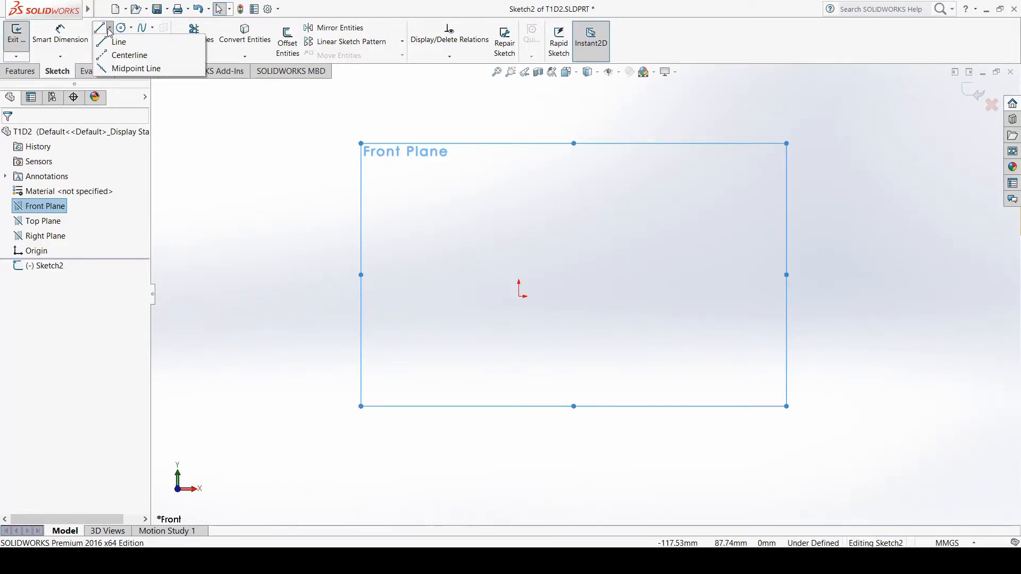
click(139, 60)
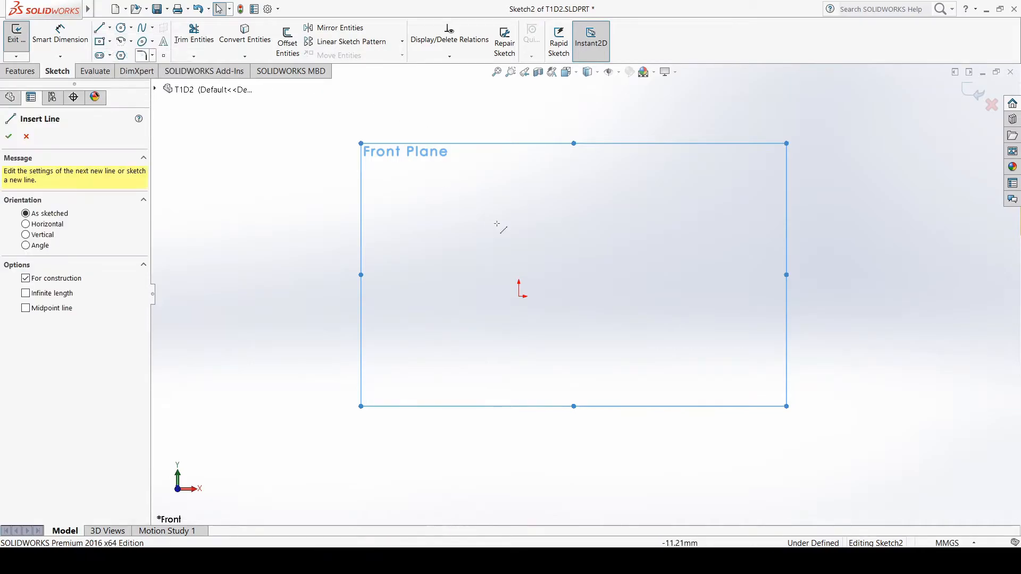
click(519, 297)
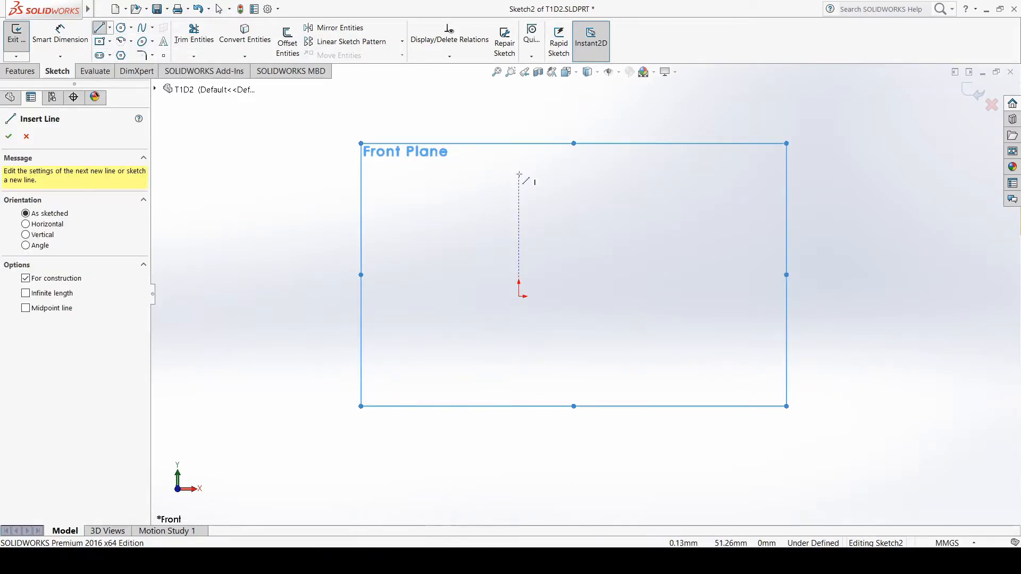
click(520, 296)
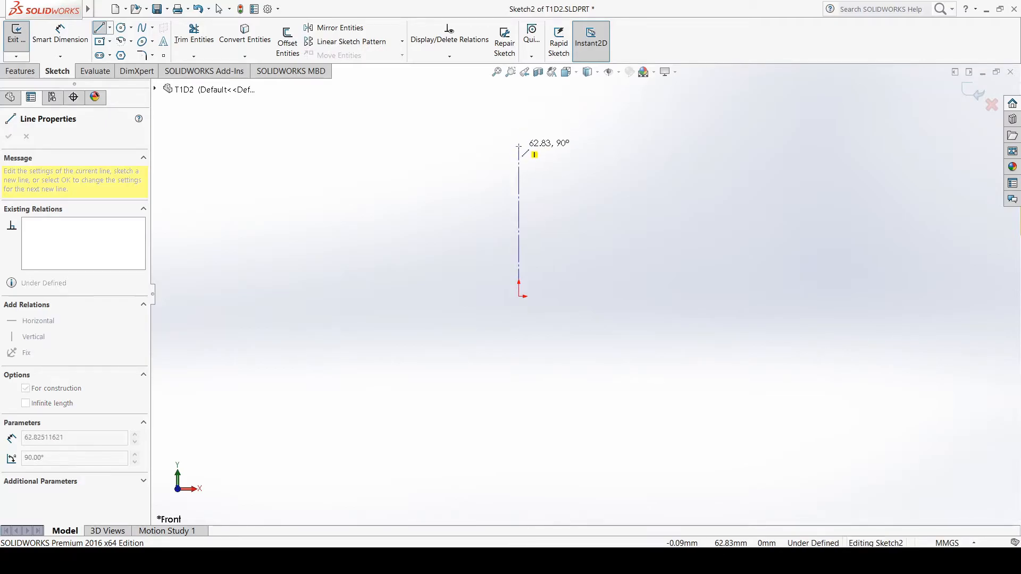
click(519, 128)
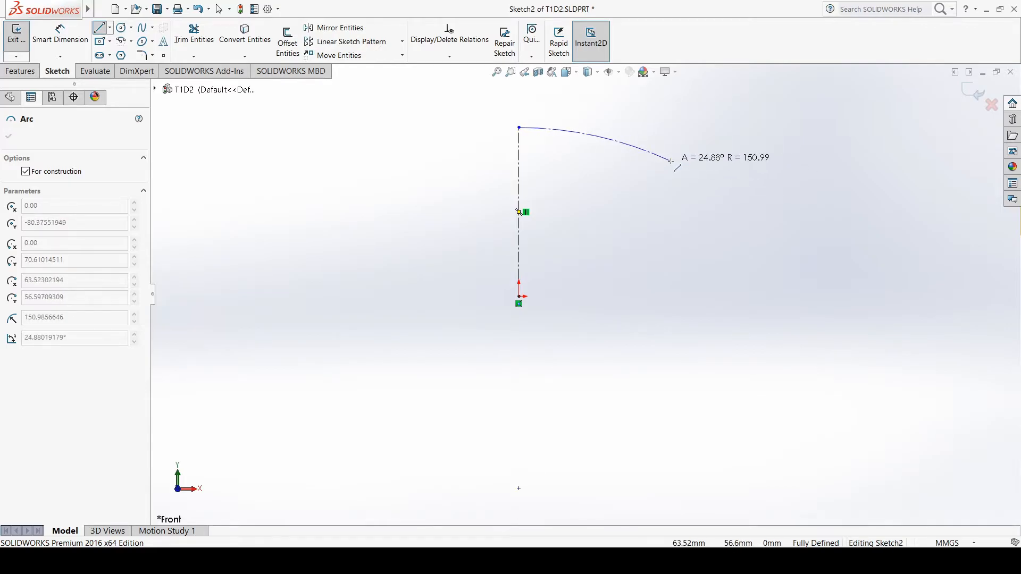
key(Escape)
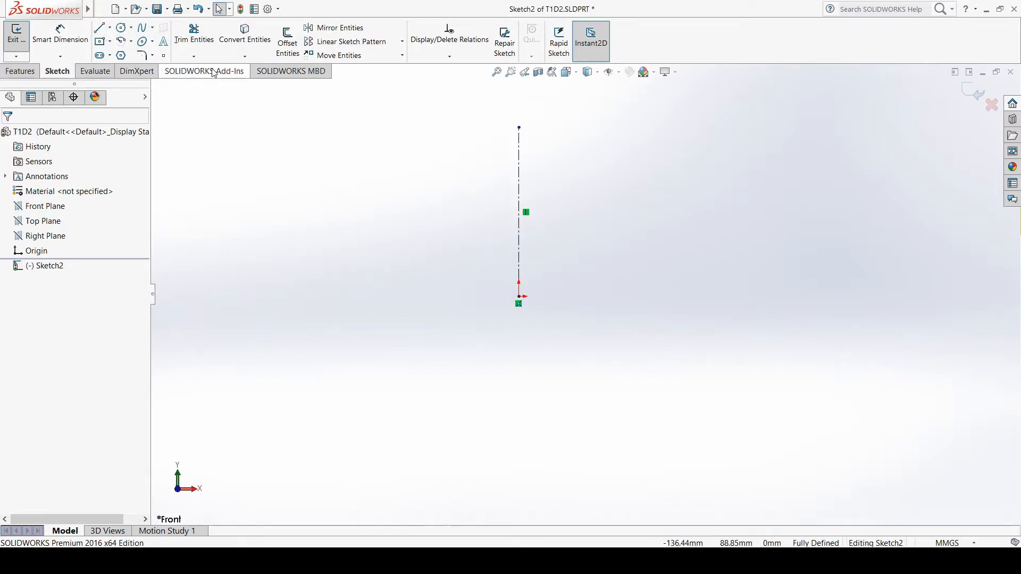
Sketch the right-half dovetail profile from the origin to the centerline's top with lines about 34, 25, 37, 48 and 60 mm long, checking Drawing 2
click(100, 30)
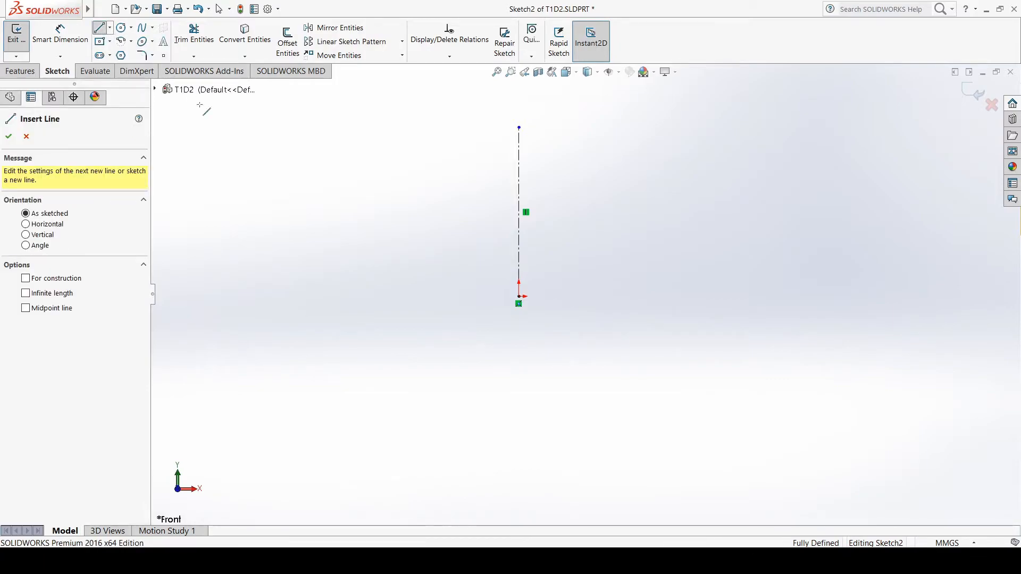
scroll(590, 120, down, 1)
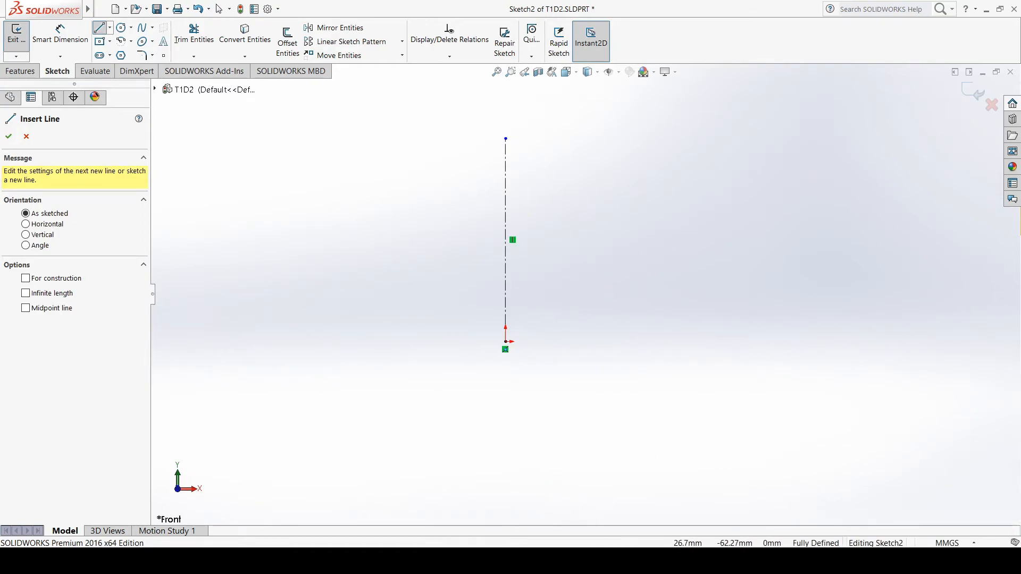
click(668, 560)
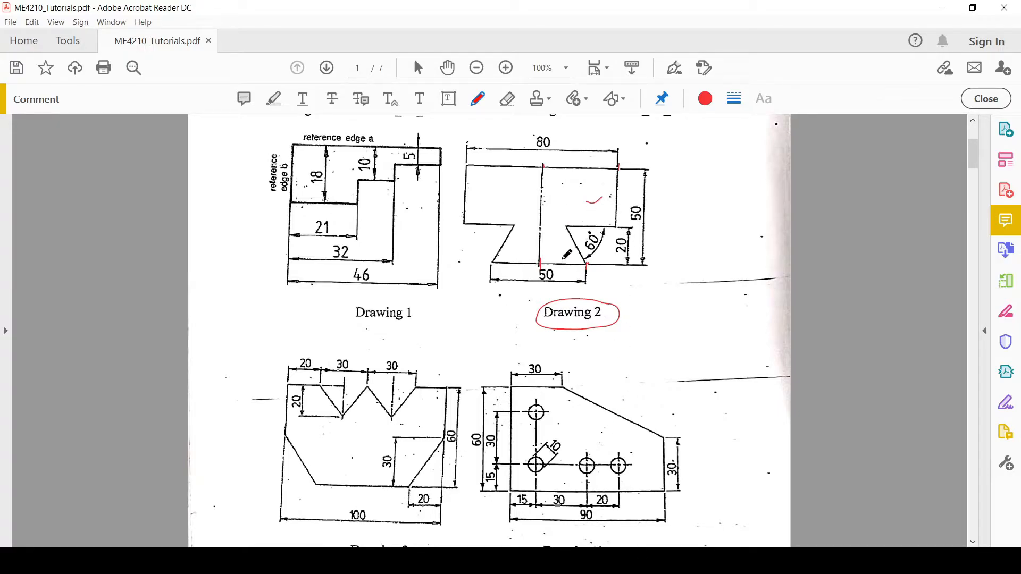
key(alt+Tab)
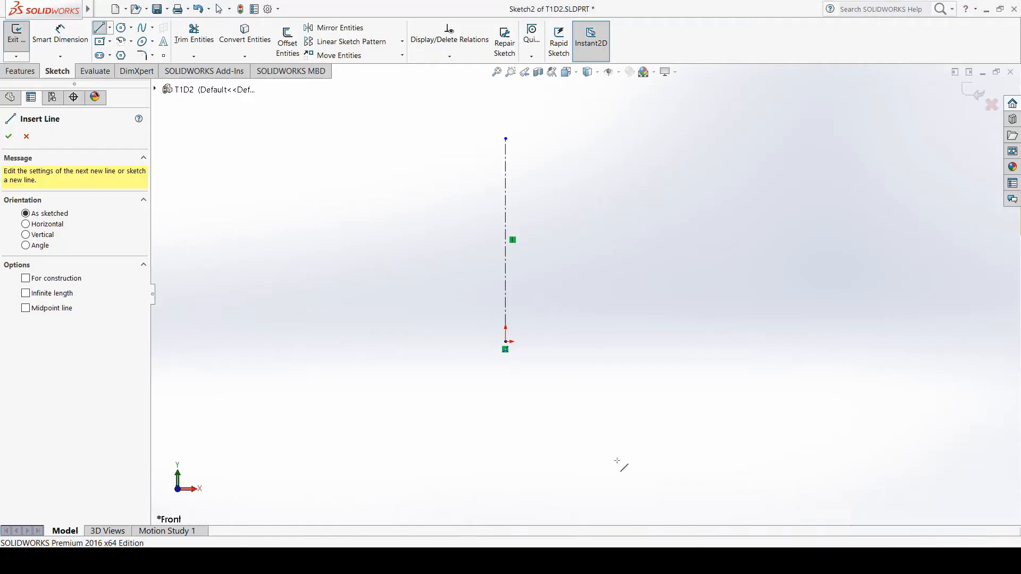
click(506, 342)
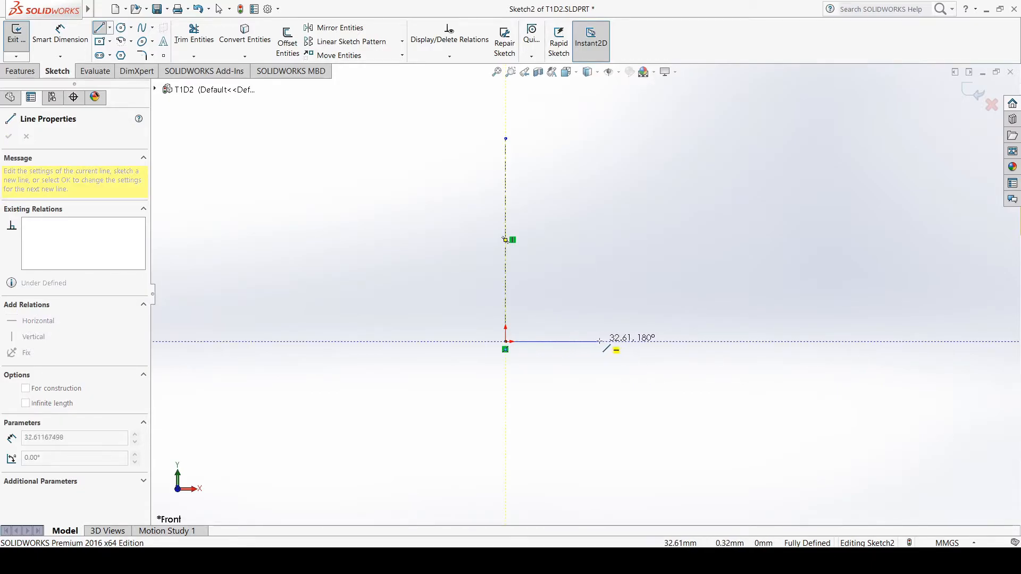
click(602, 341)
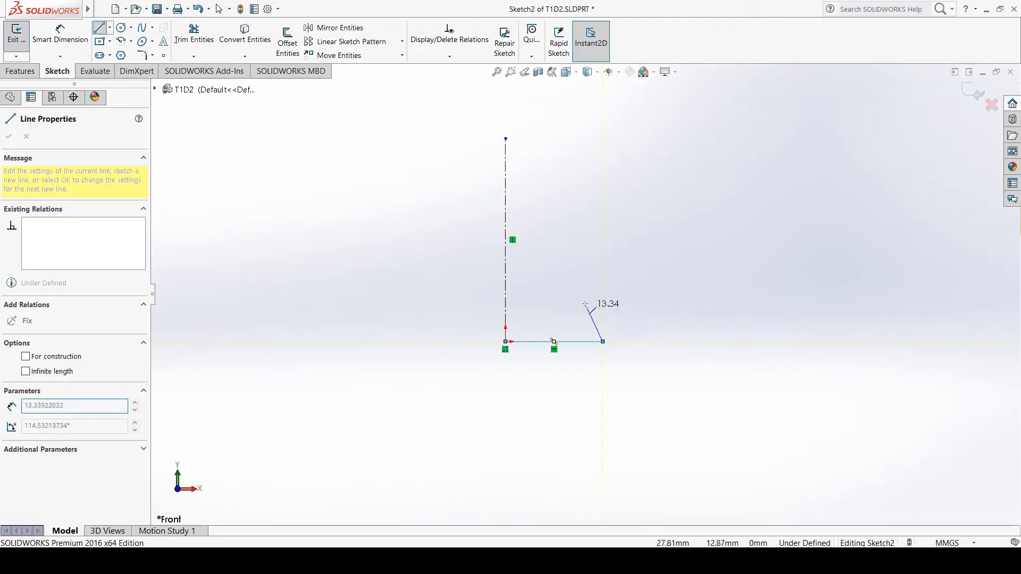
click(573, 276)
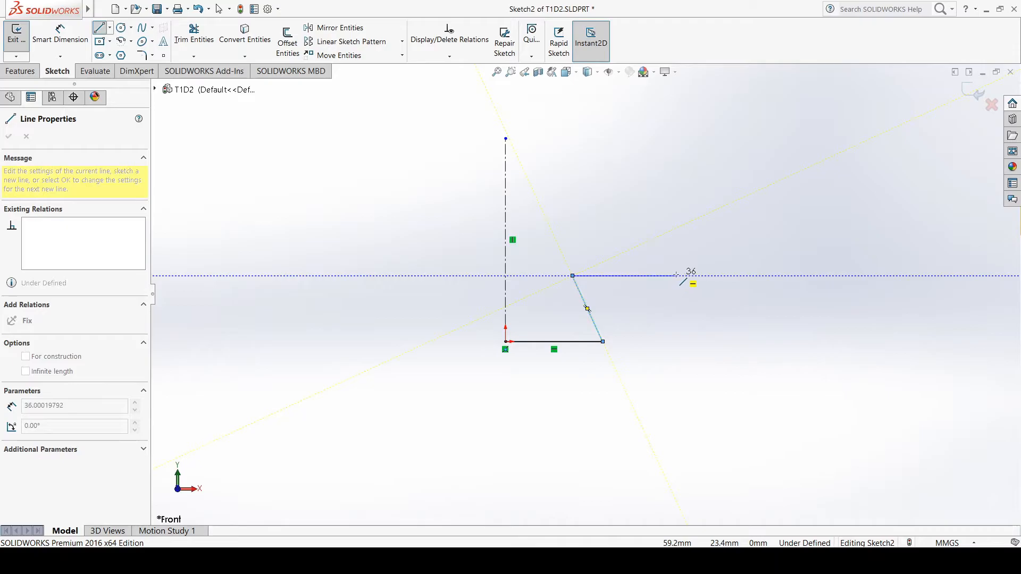
click(680, 275)
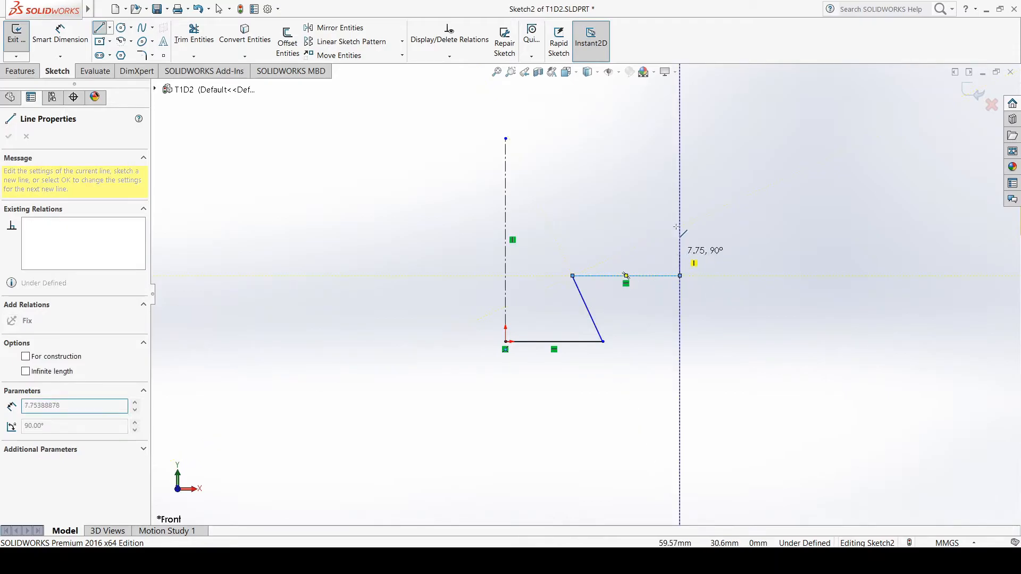
click(681, 139)
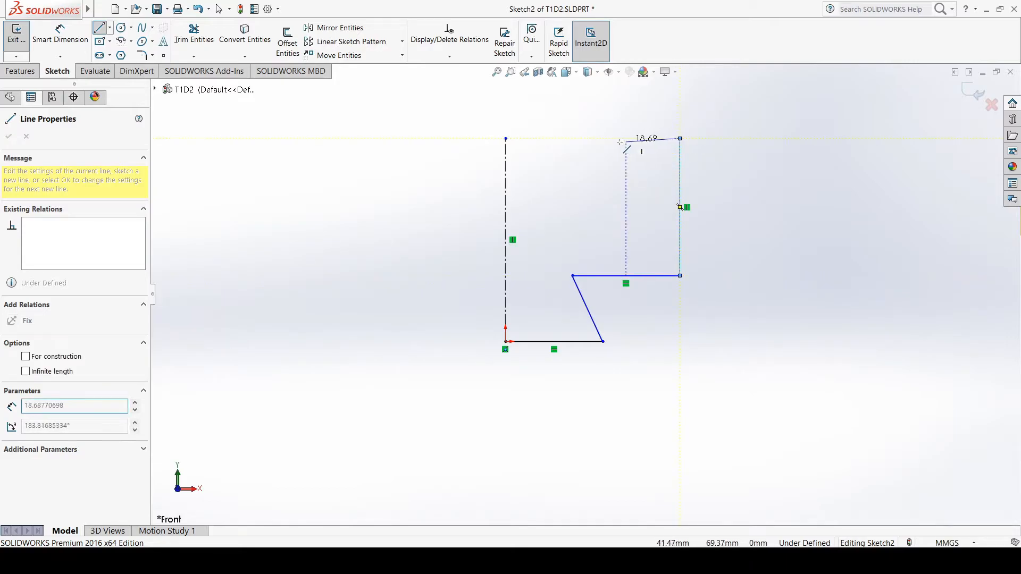
click(506, 138)
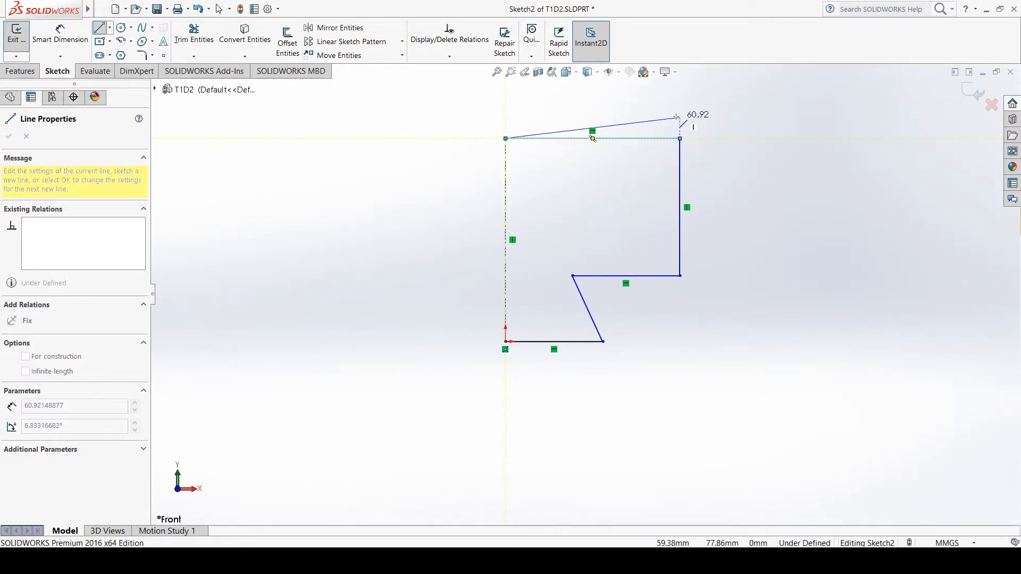
key(Escape)
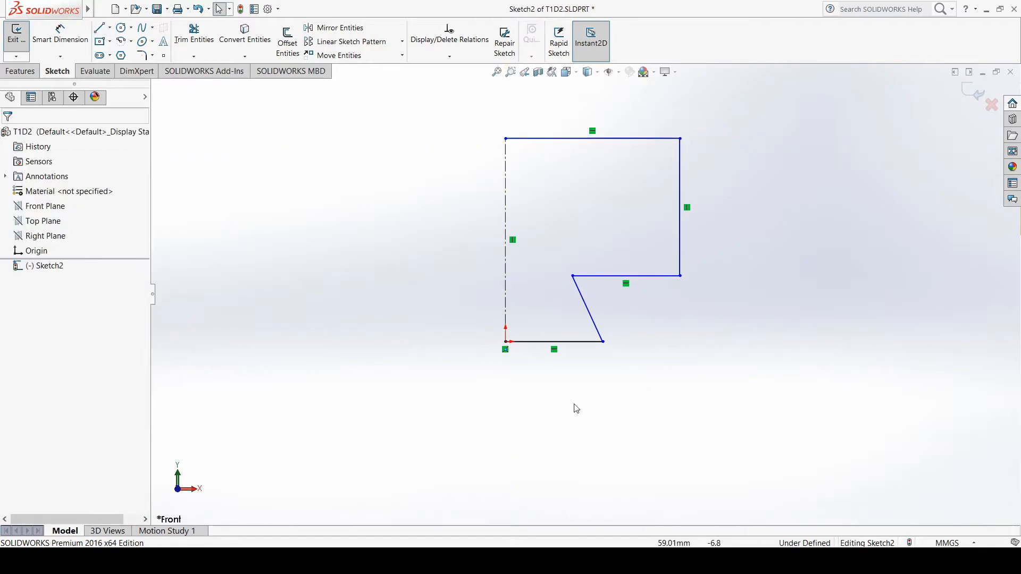
Check Drawing 2 in the PDF and dimension the angle between the slanted line and the horizontal step line as 60°
click(662, 561)
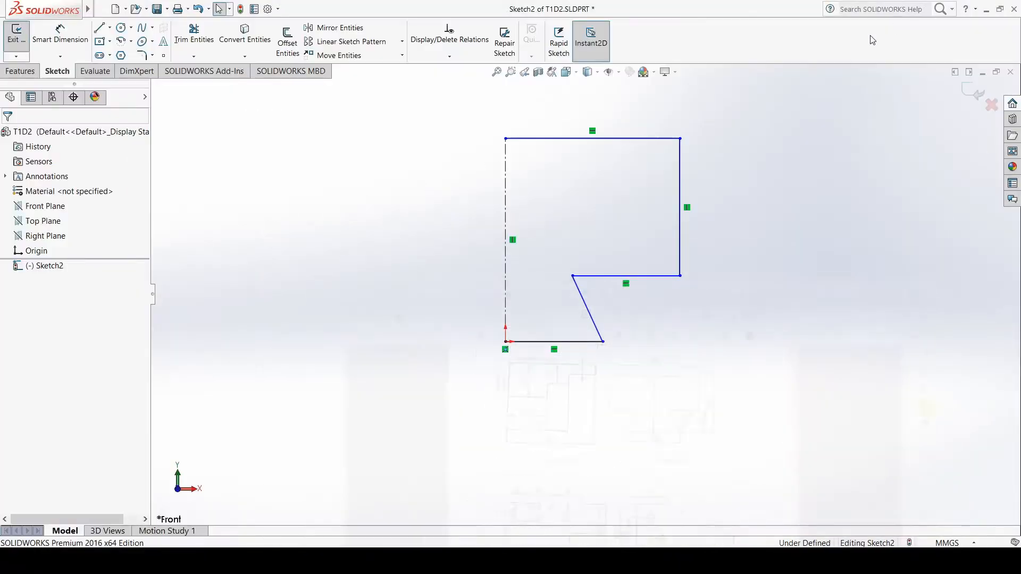
click(942, 7)
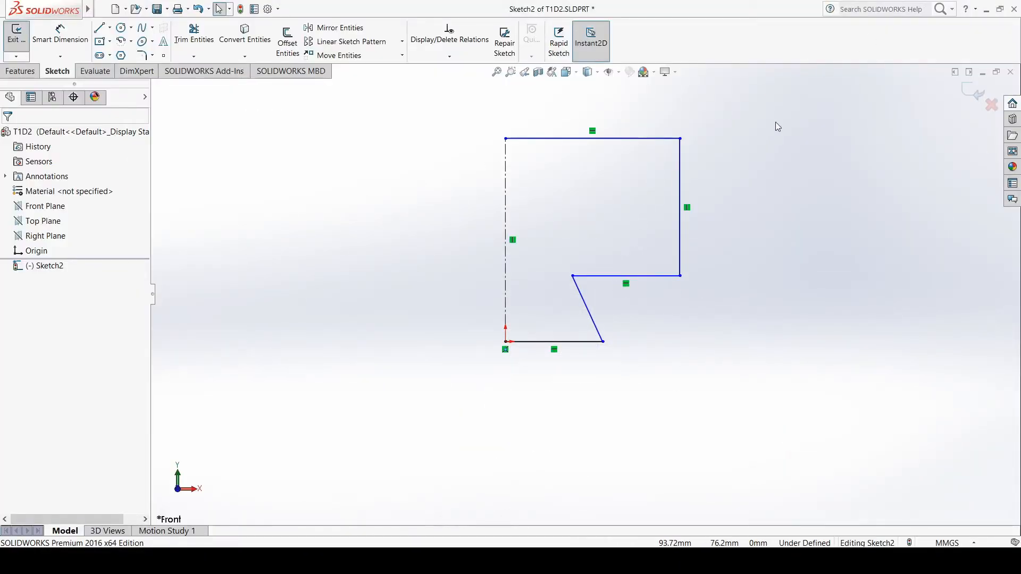
click(52, 43)
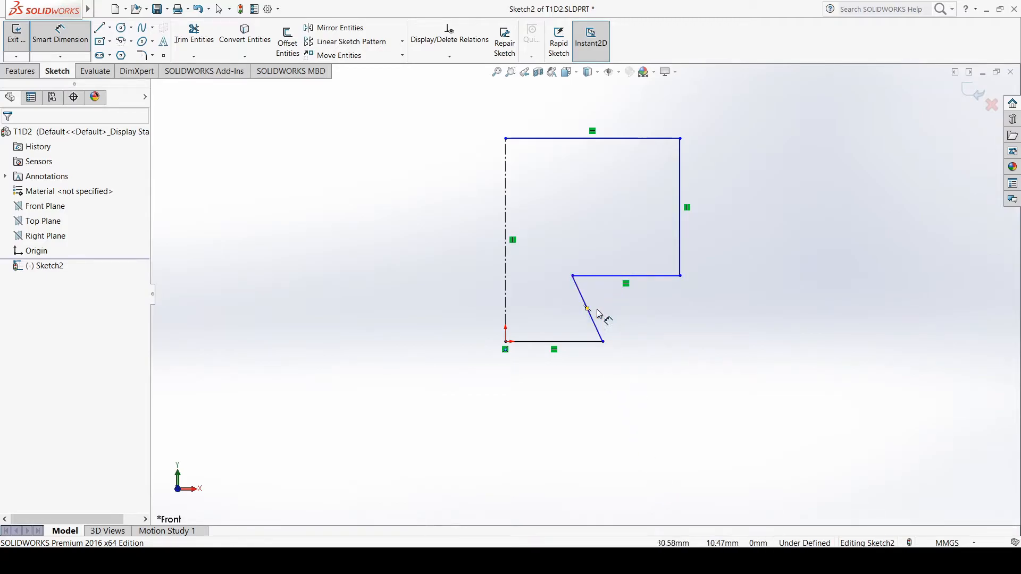
click(665, 560)
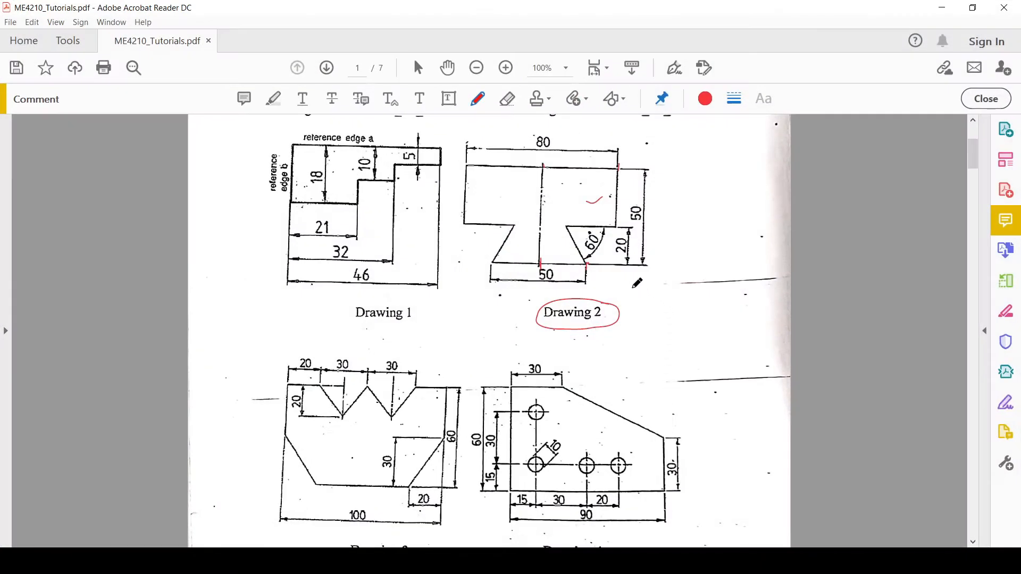
click(942, 8)
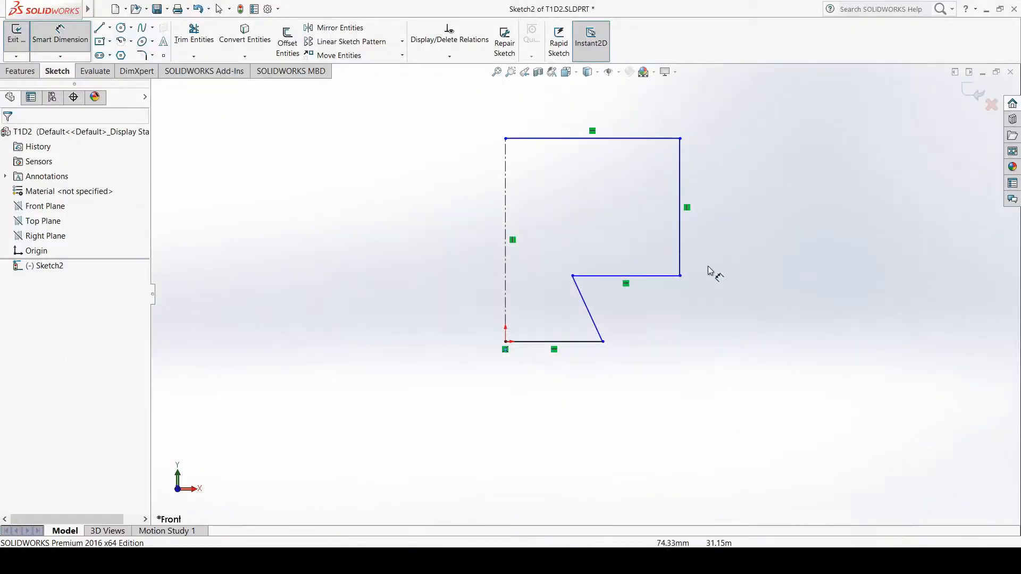
click(596, 327)
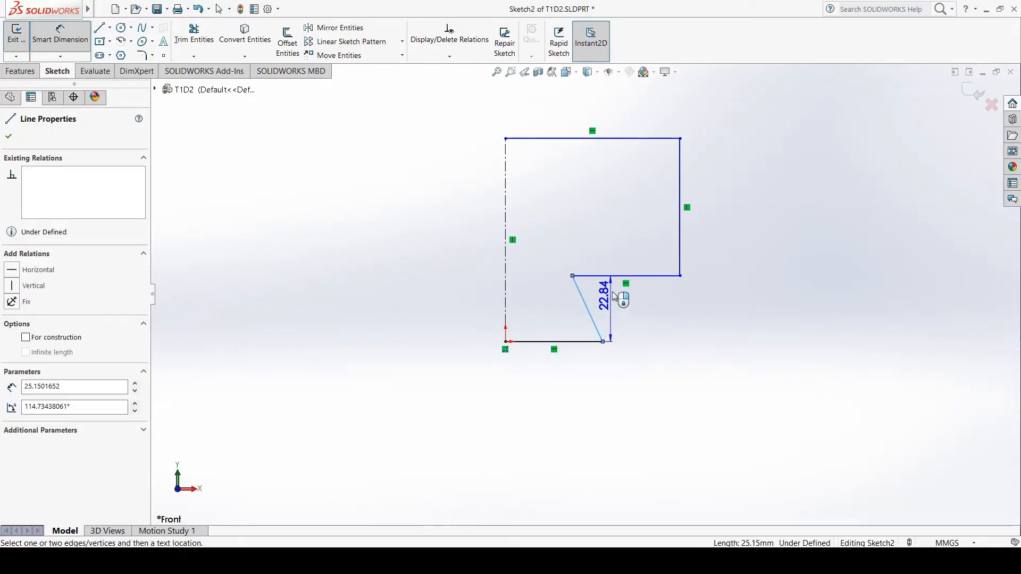
click(618, 280)
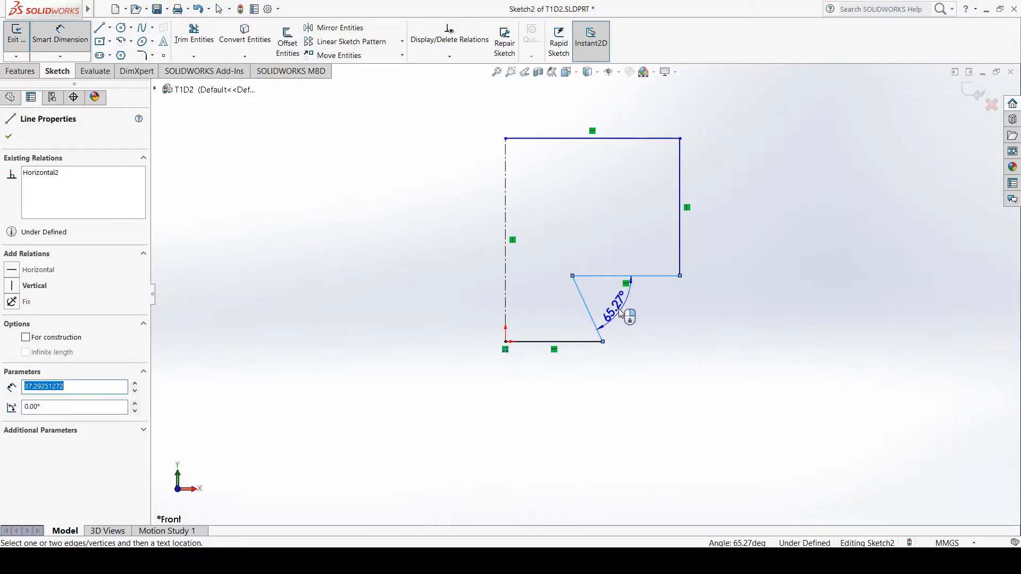
click(643, 314)
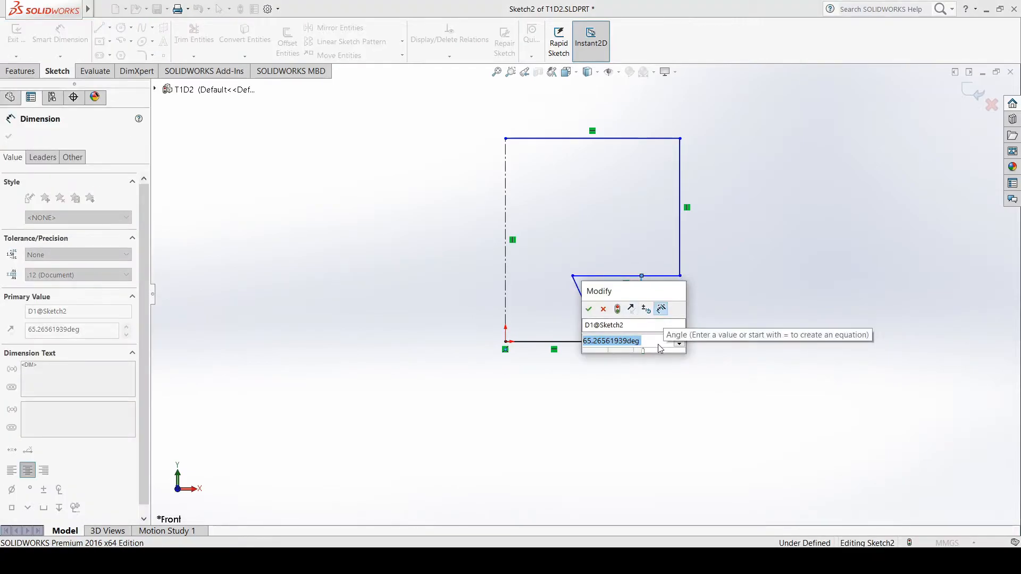
text(60)
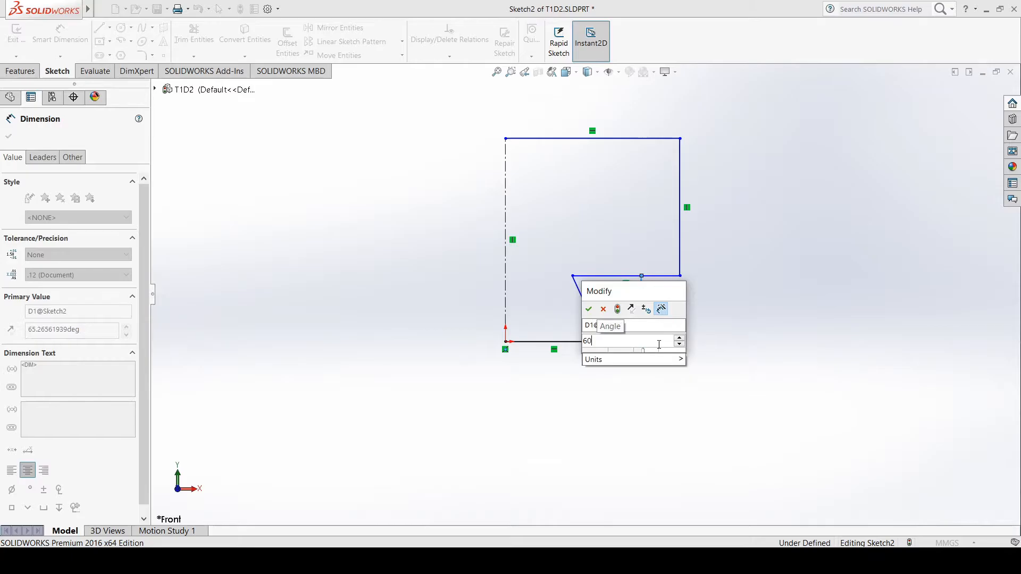
key(Return)
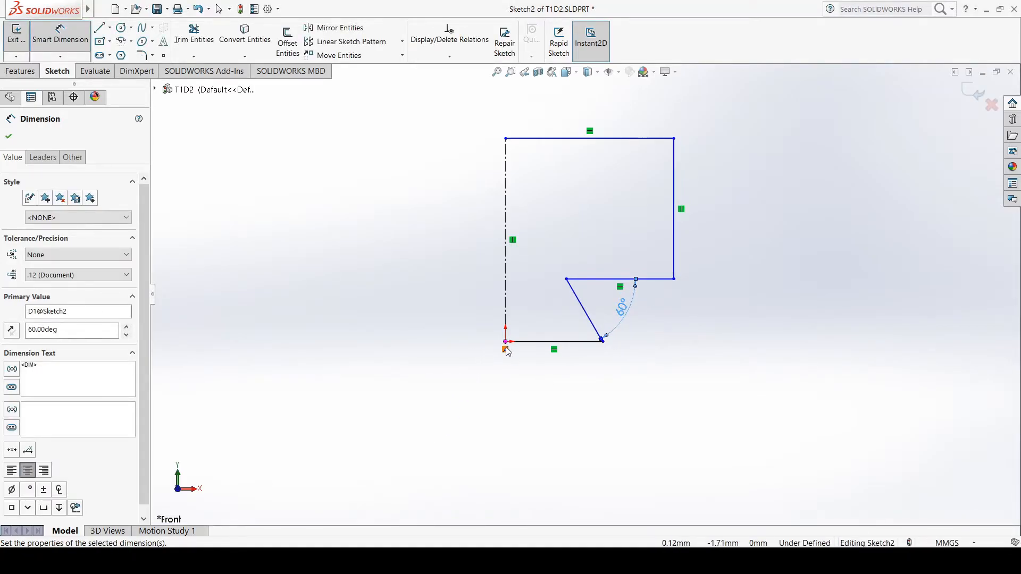
Dimension the profile's bottom line from the origin to a length of 25 mm
click(576, 346)
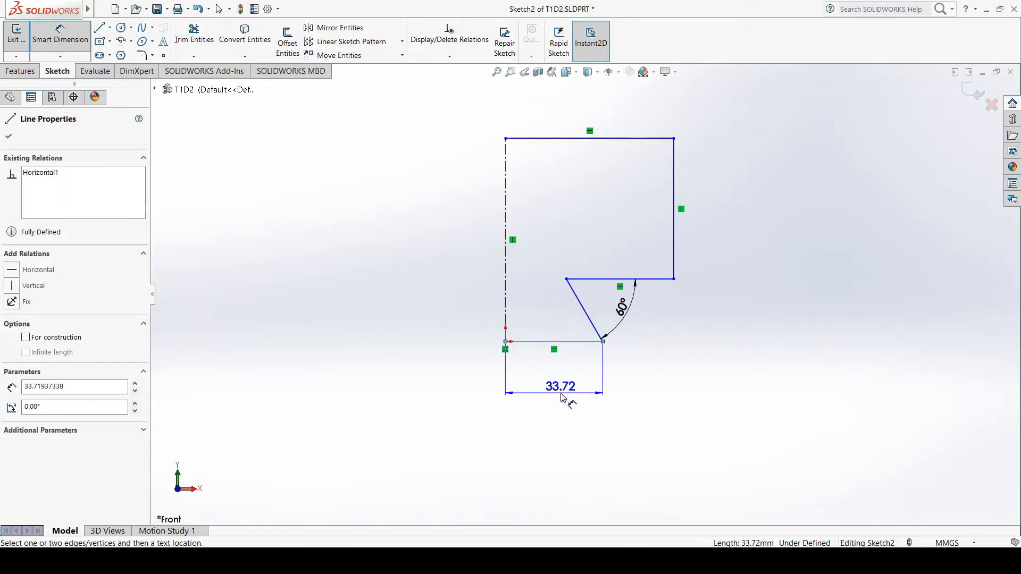
click(561, 398)
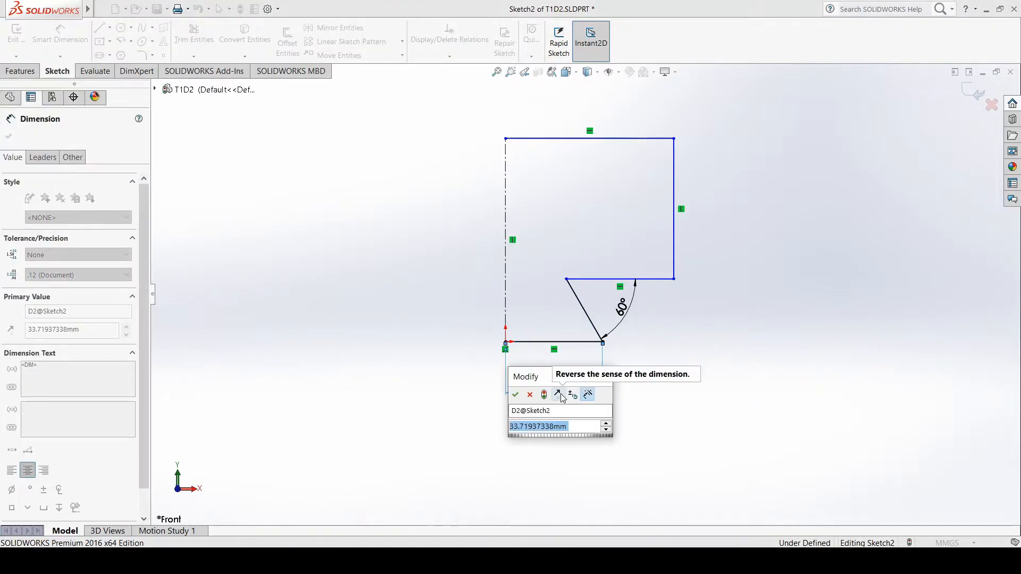
text(25)
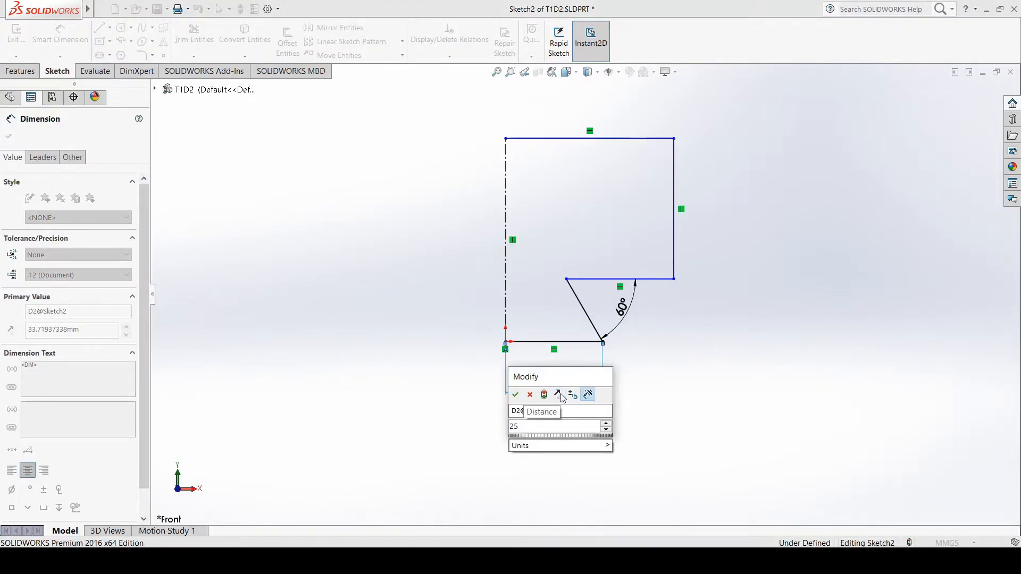
key(Return)
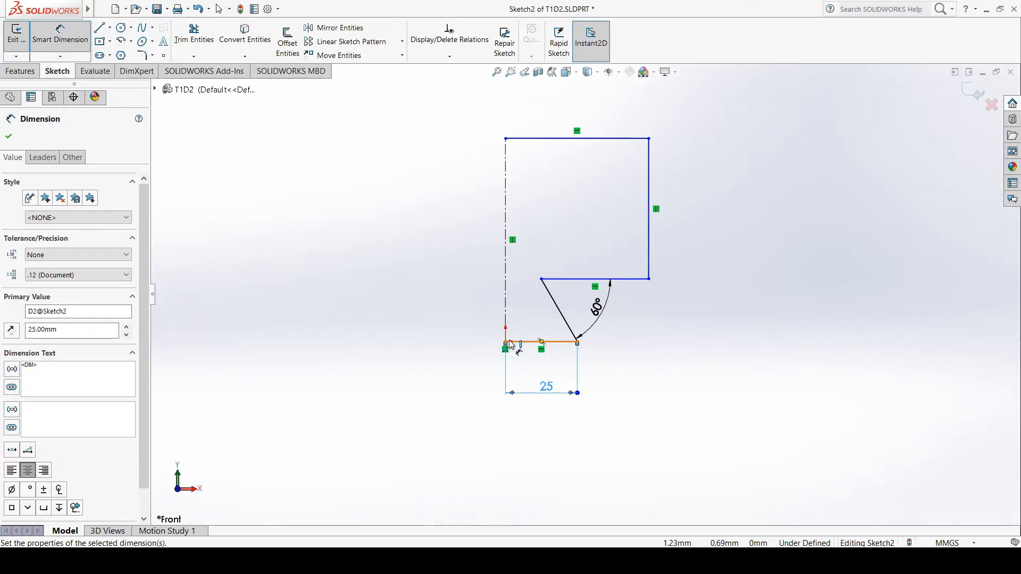
Dimension the vertical distance between the profile's bottom line and the horizontal step line as 20 mm
click(567, 343)
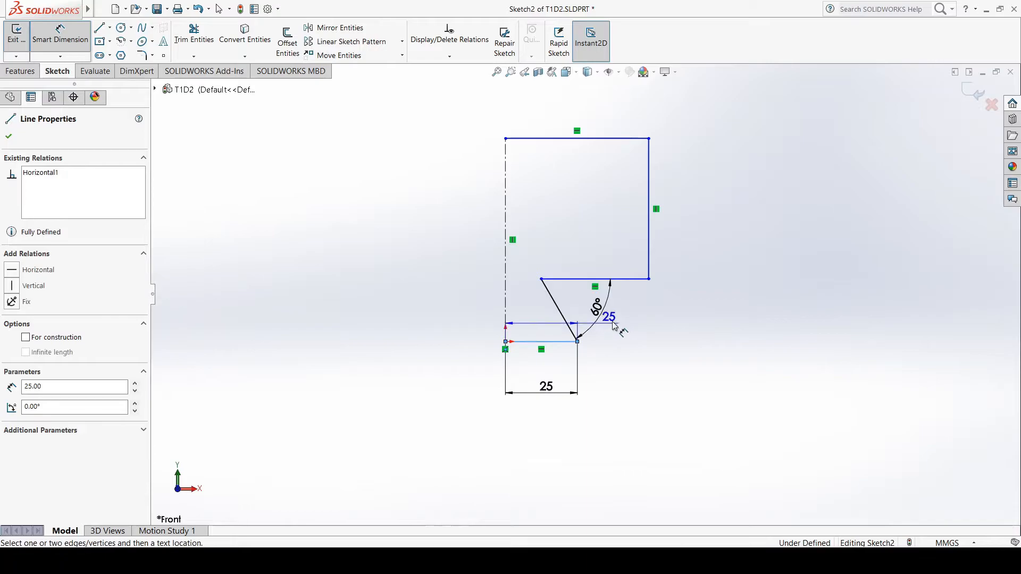
click(638, 280)
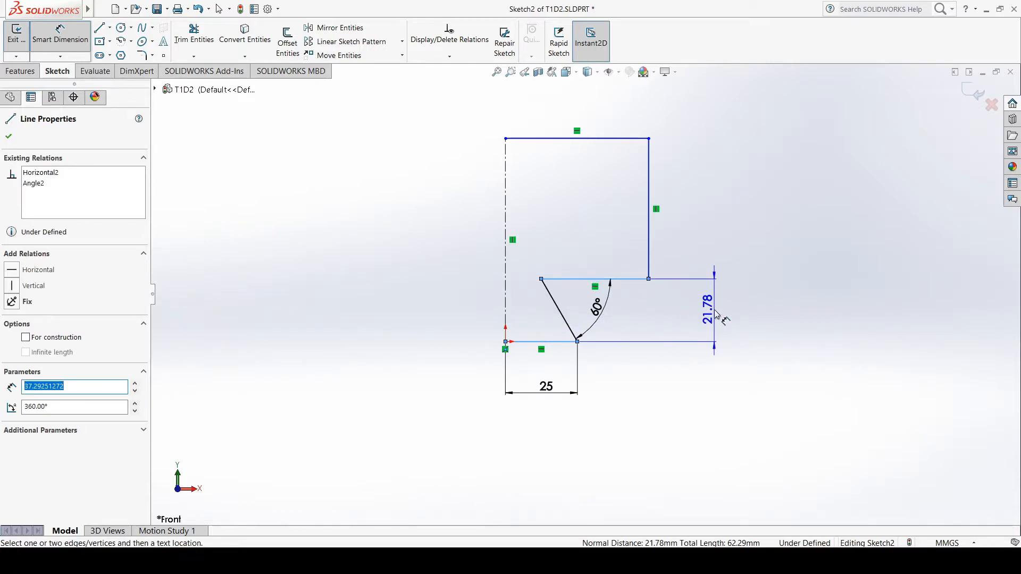
click(716, 314)
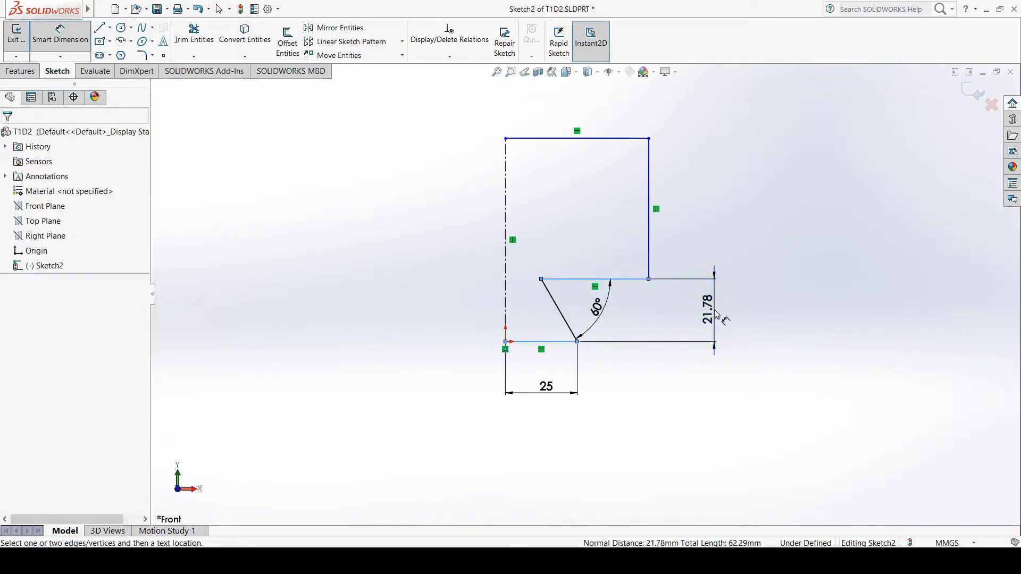
text(20)
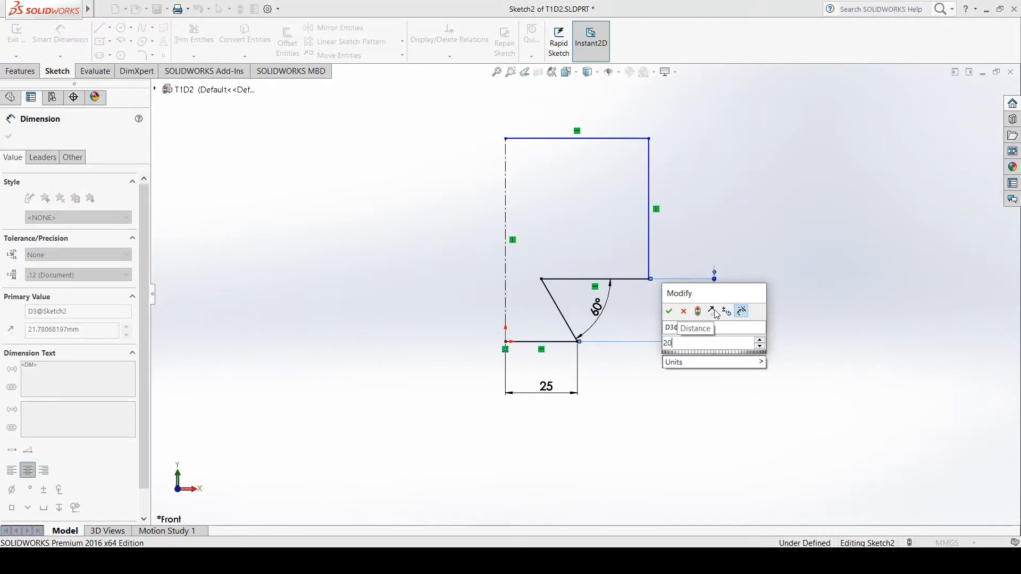
key(Return)
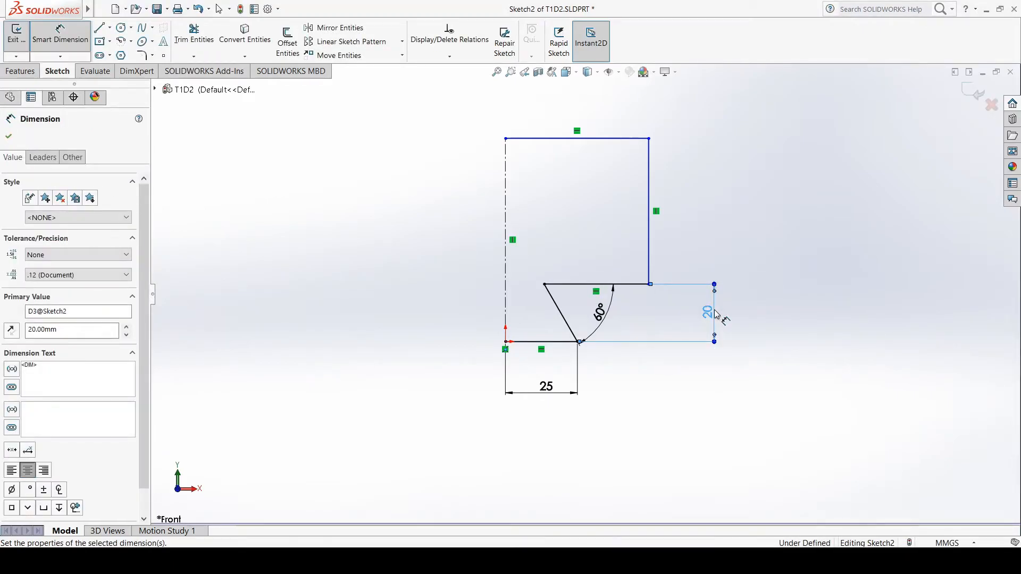
Dimension the profile's overall height between its bottom and top lines as 50 mm
click(531, 344)
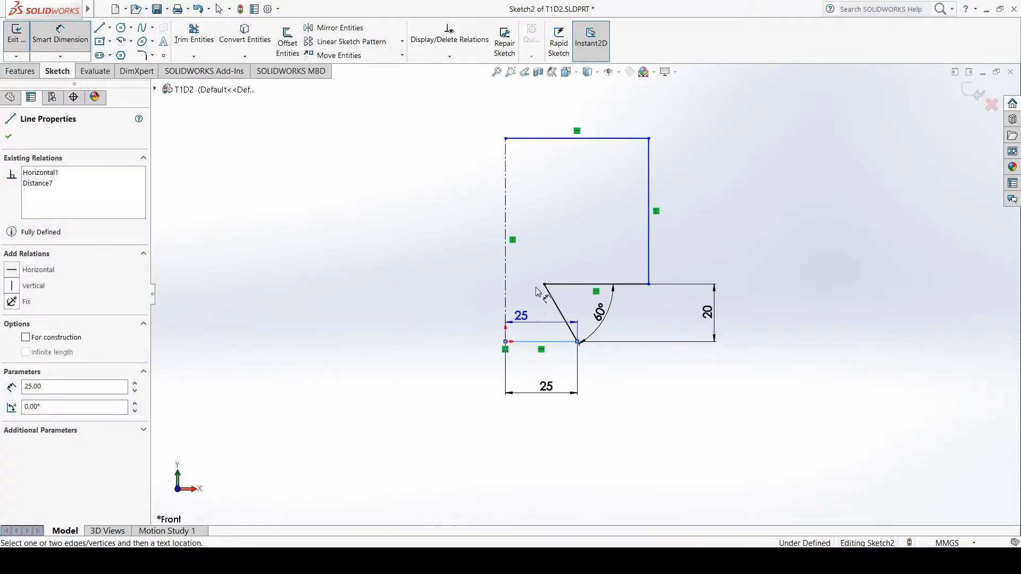
click(622, 139)
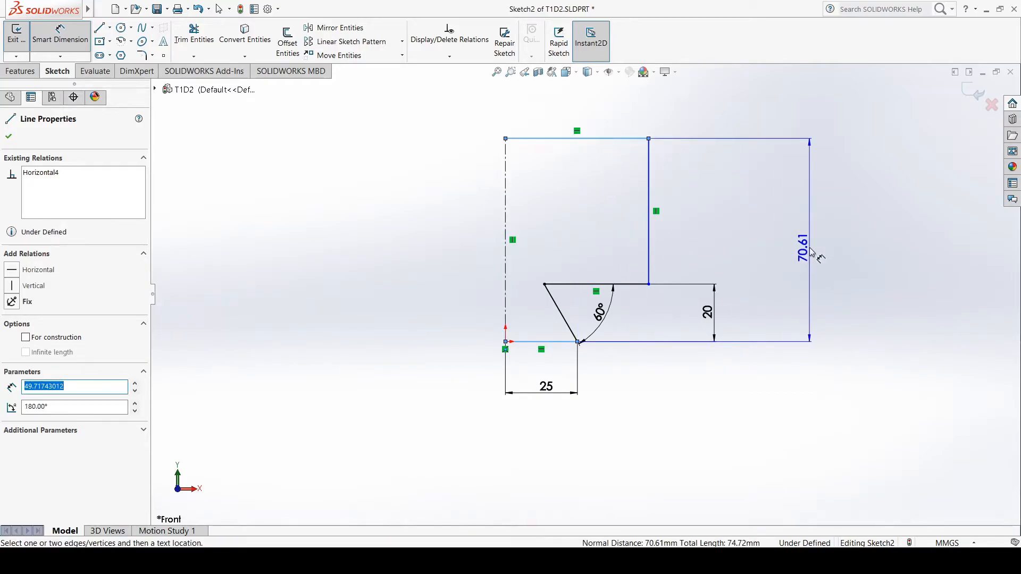
click(812, 256)
text(50)
key(Return)
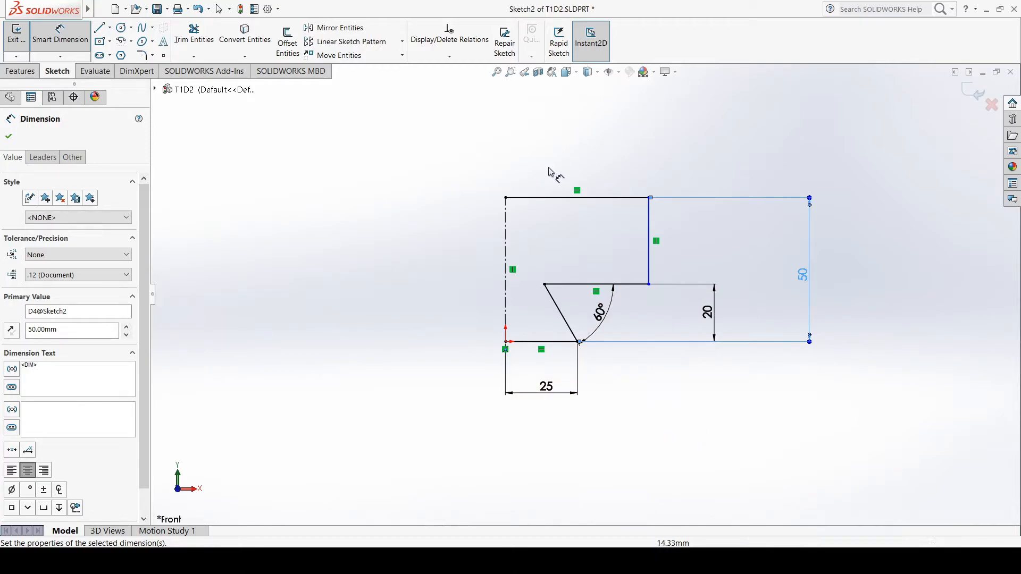
Dimension the profile's top line from the centerline to a length of 40 mm
click(593, 198)
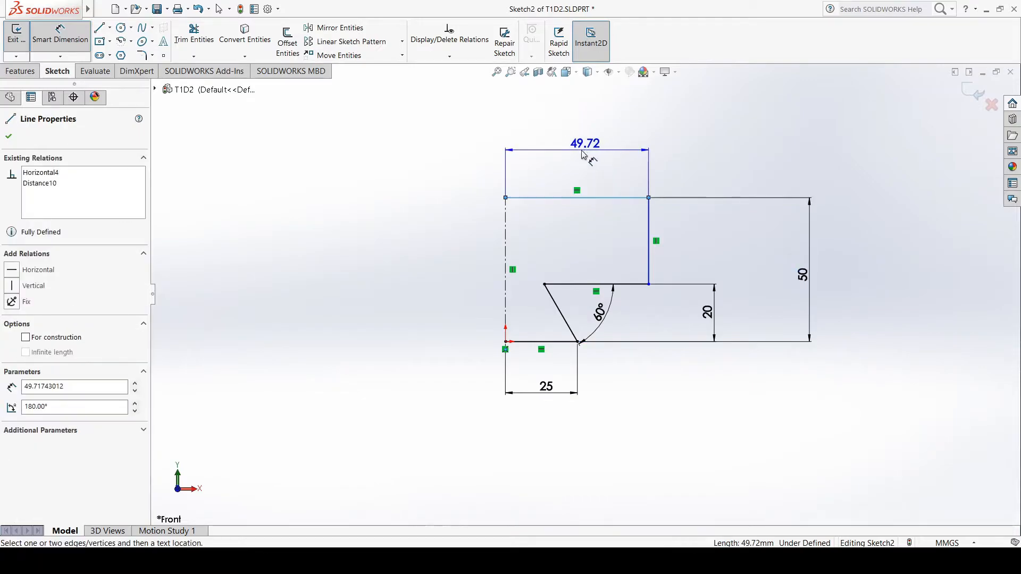
click(574, 156)
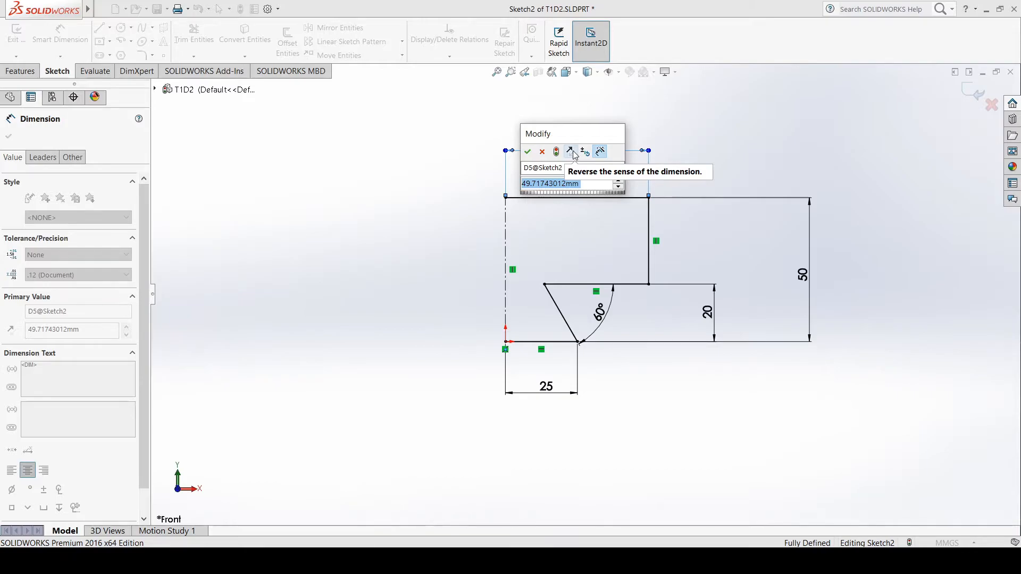
text(40)
key(Return)
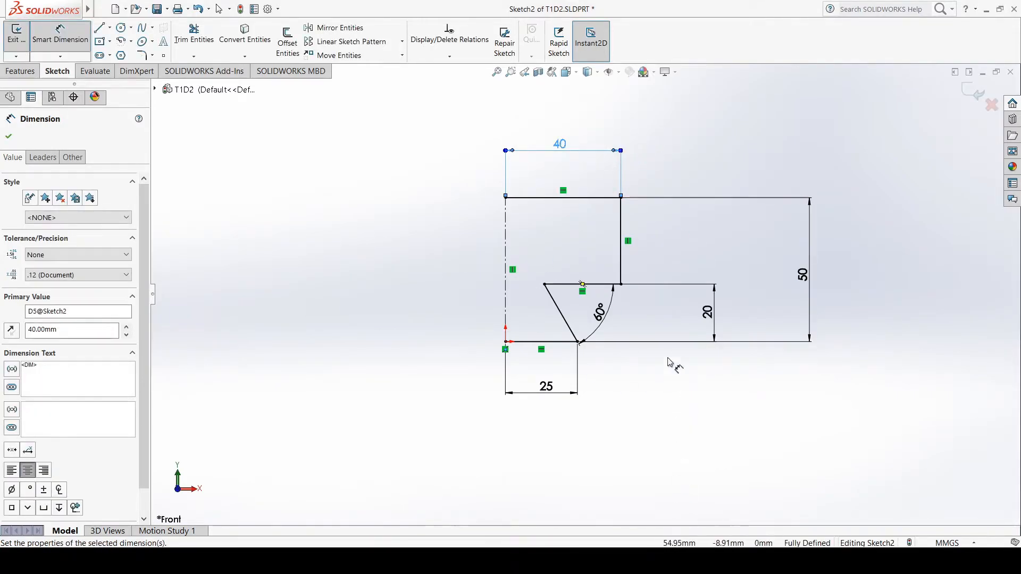
Compare the half profile with Drawing 2 in the tutorial PDF, temporarily outlining the right half and marking the left half
click(669, 561)
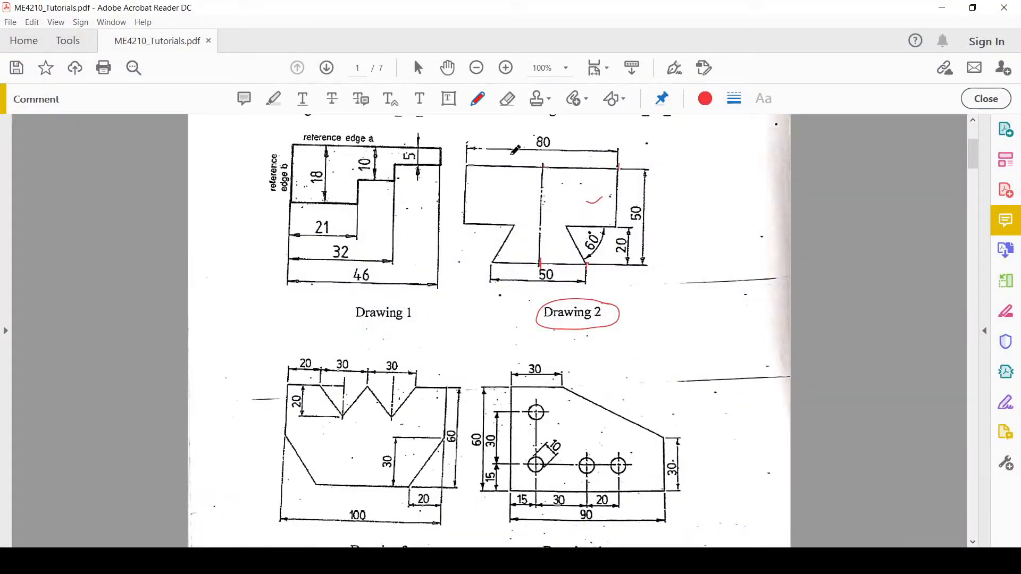
mouse_move(543, 167)
mouse_down()
mouse_move(538, 229)
mouse_move(551, 266)
mouse_move(612, 268)
mouse_move(660, 239)
mouse_move(638, 160)
mouse_move(545, 165)
mouse_up()
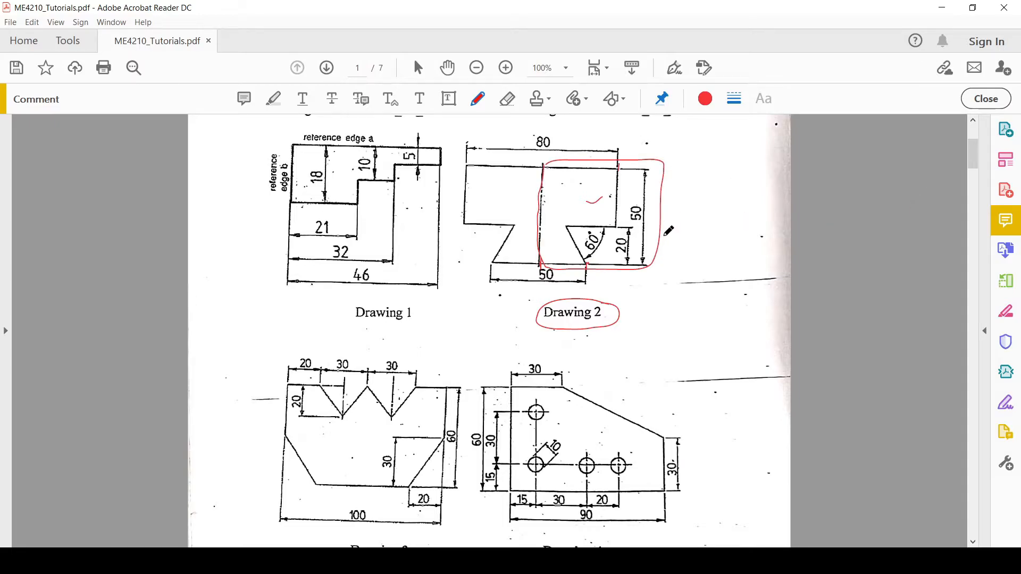
key(ctrl+z)
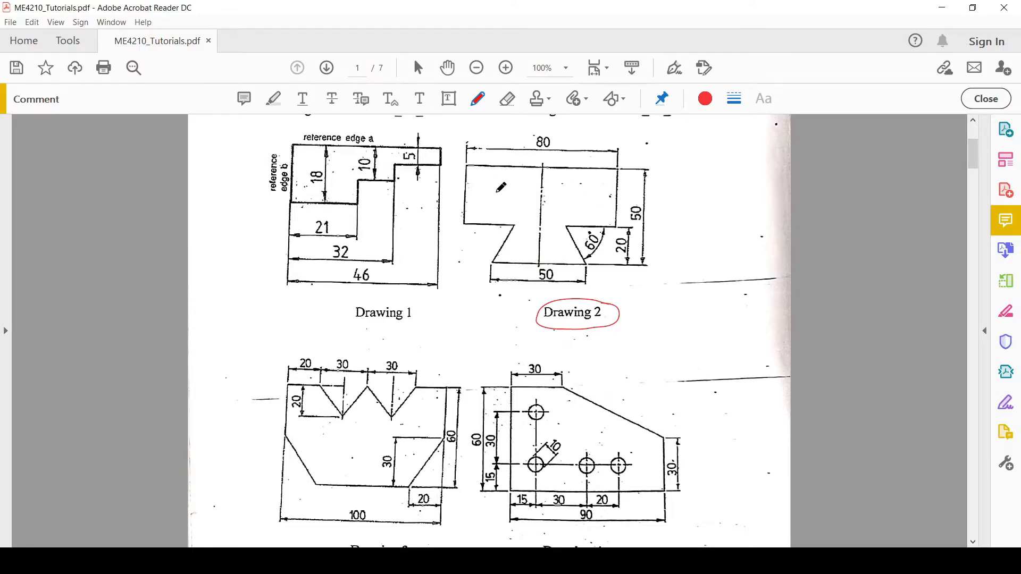
drag(483, 201, 497, 199)
click(951, 6)
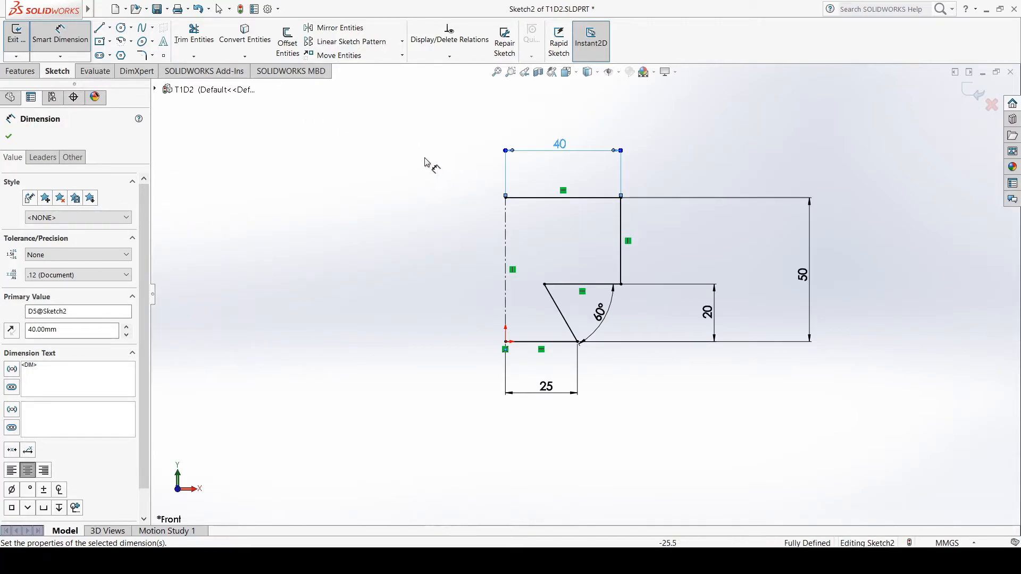
Trace Drawing 2's symmetry axis in the tutorial PDF and tick both halves, then return to the SOLIDWORKS sketch
key(alt+Tab)
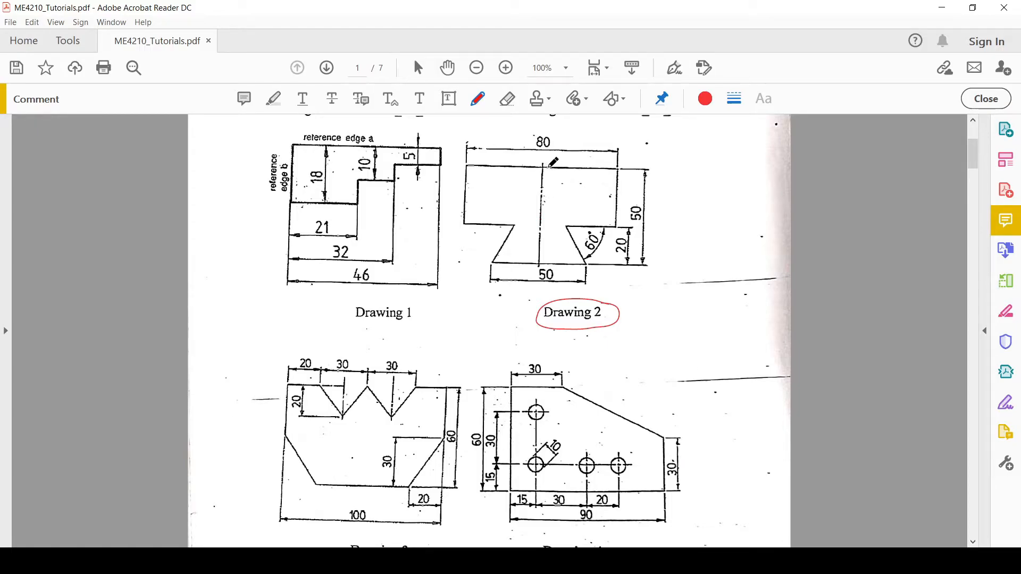
mouse_move(586, 194)
mouse_down()
mouse_move(590, 203)
mouse_move(602, 194)
mouse_up()
mouse_move(545, 157)
mouse_down()
mouse_move(540, 264)
mouse_move(544, 174)
mouse_up()
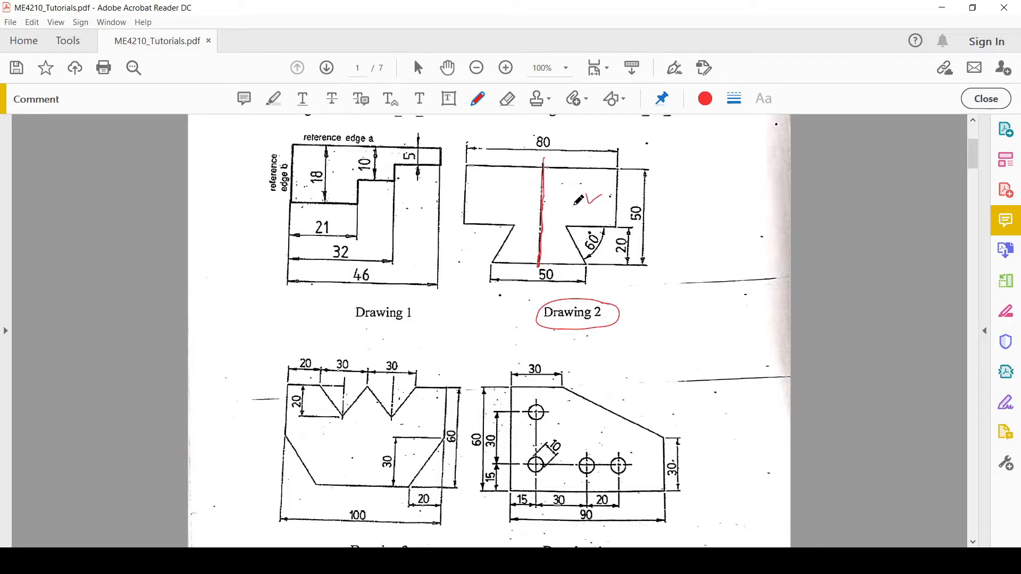
drag(588, 200, 607, 194)
drag(492, 205, 513, 200)
drag(593, 218, 606, 213)
click(949, 9)
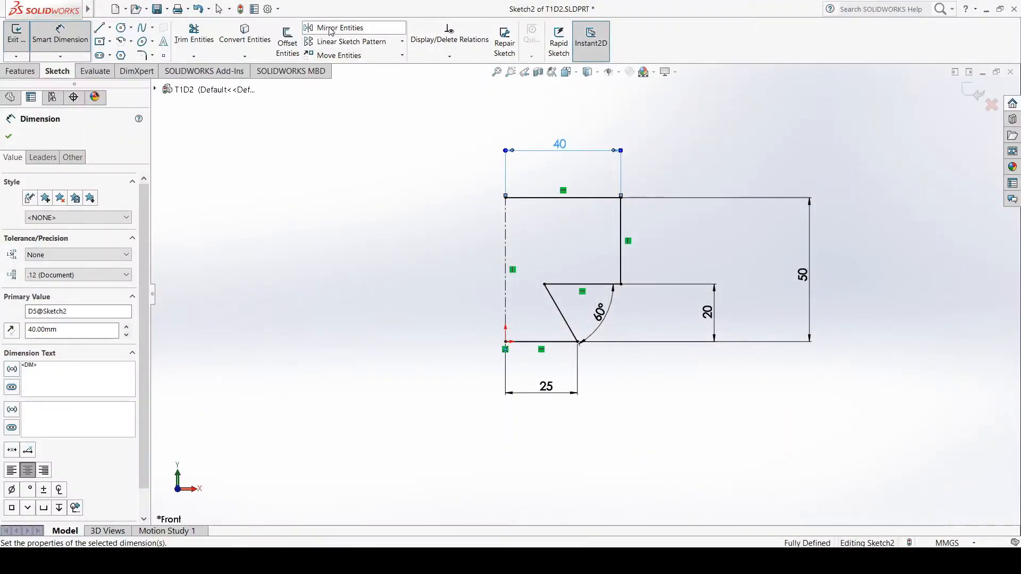
Mirror the five lines of the right-half dovetail profile about the vertical centerline, keeping the originals
click(333, 31)
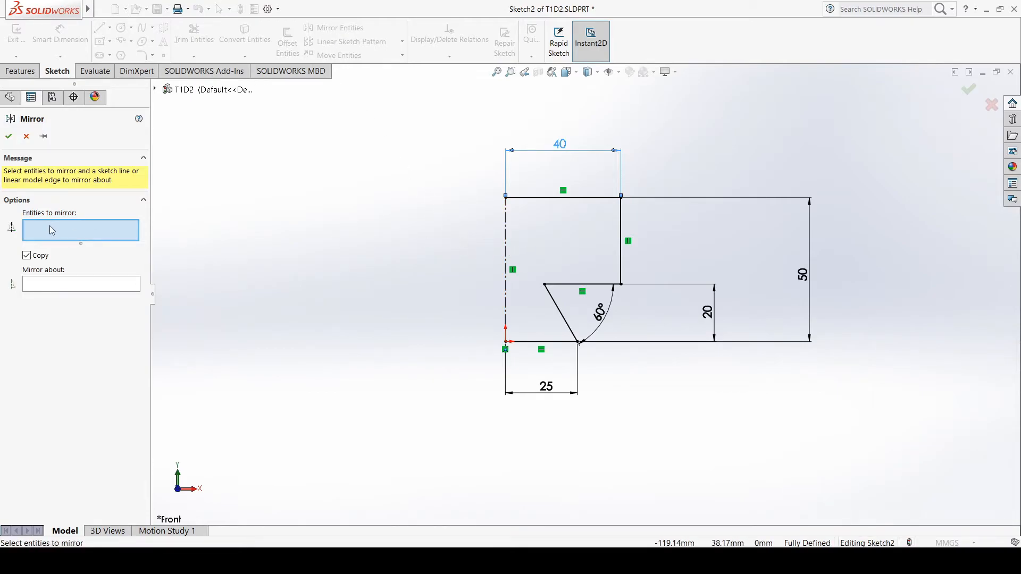
click(44, 286)
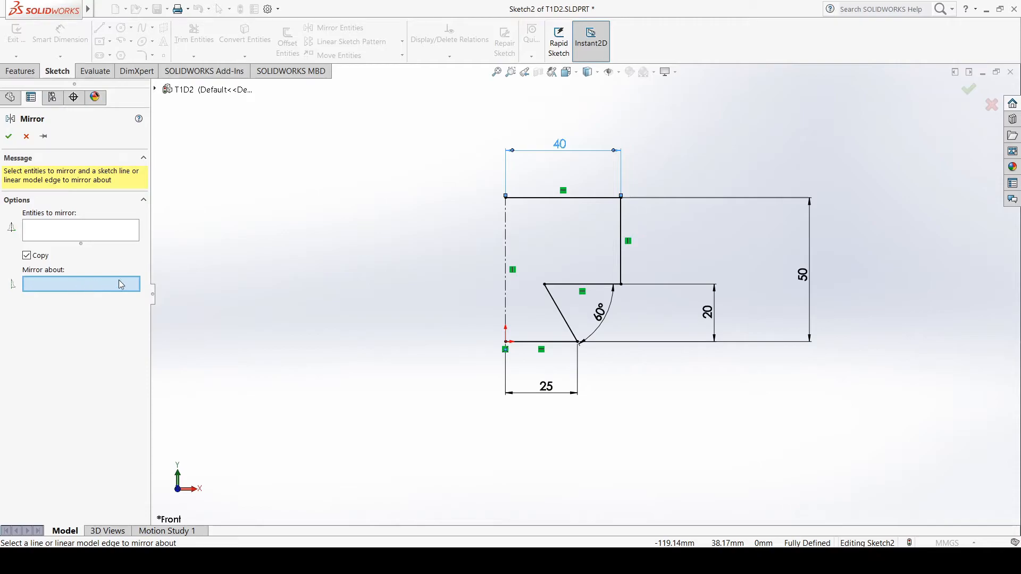
click(506, 257)
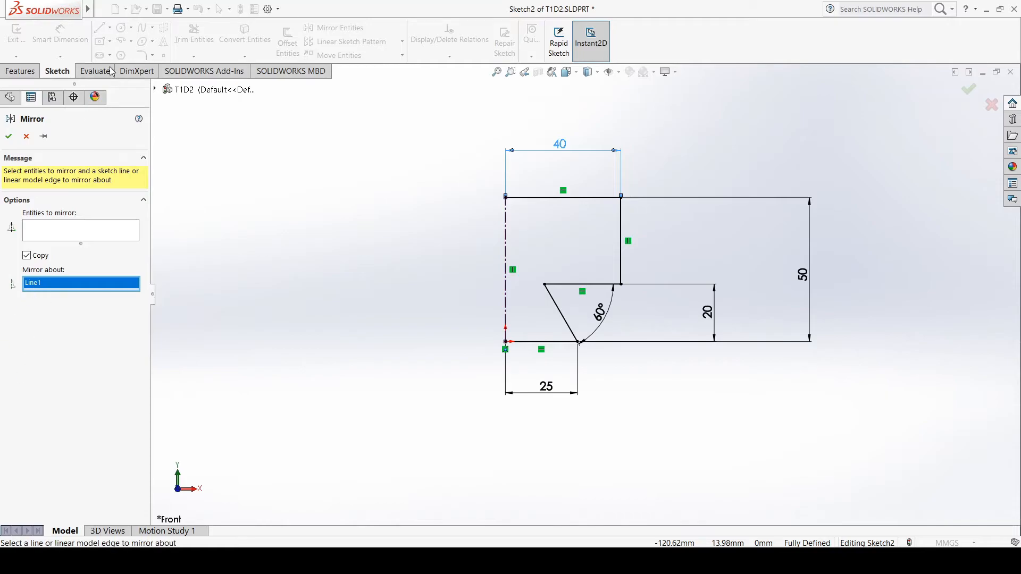
click(83, 232)
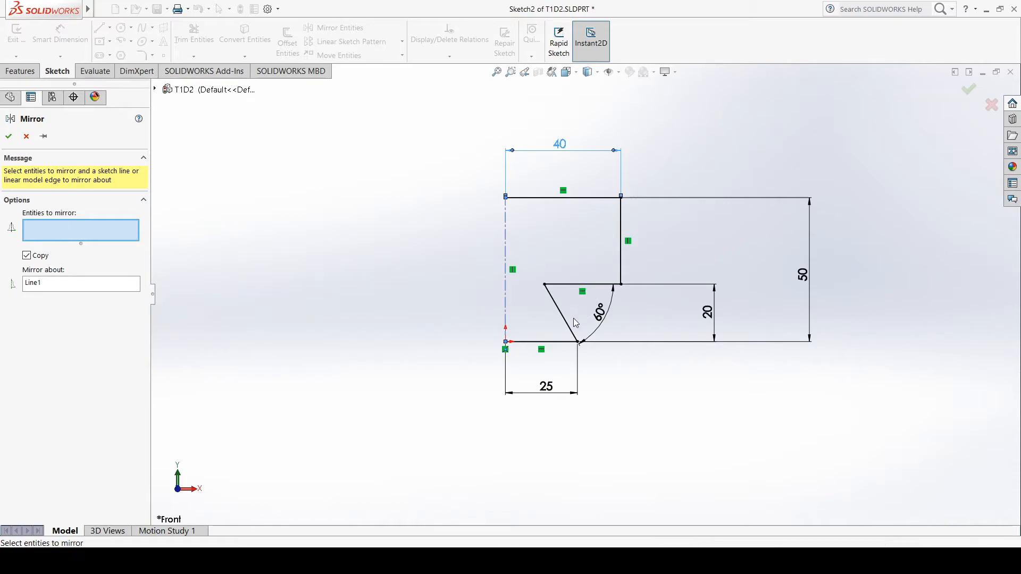
click(564, 342)
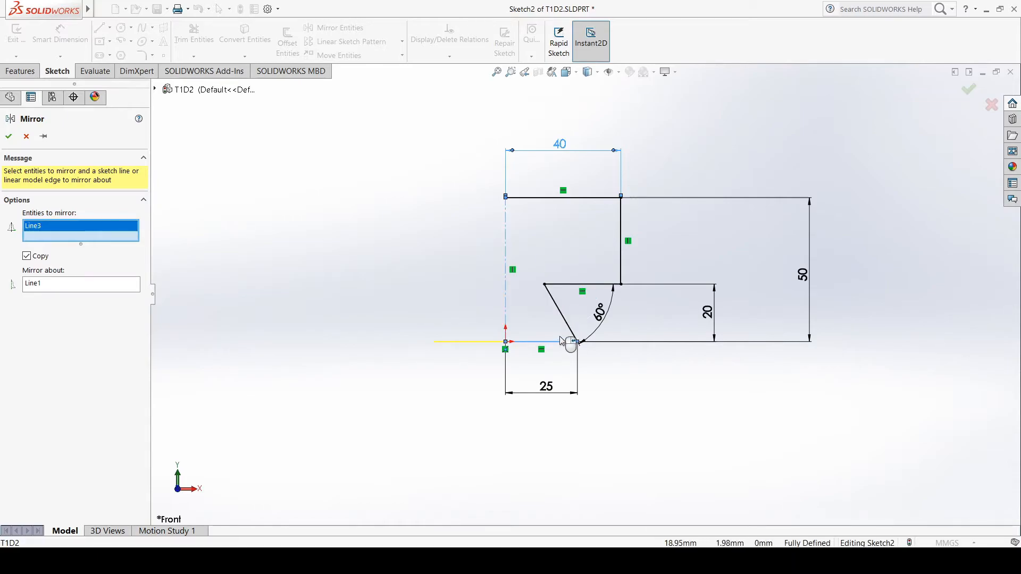
click(564, 319)
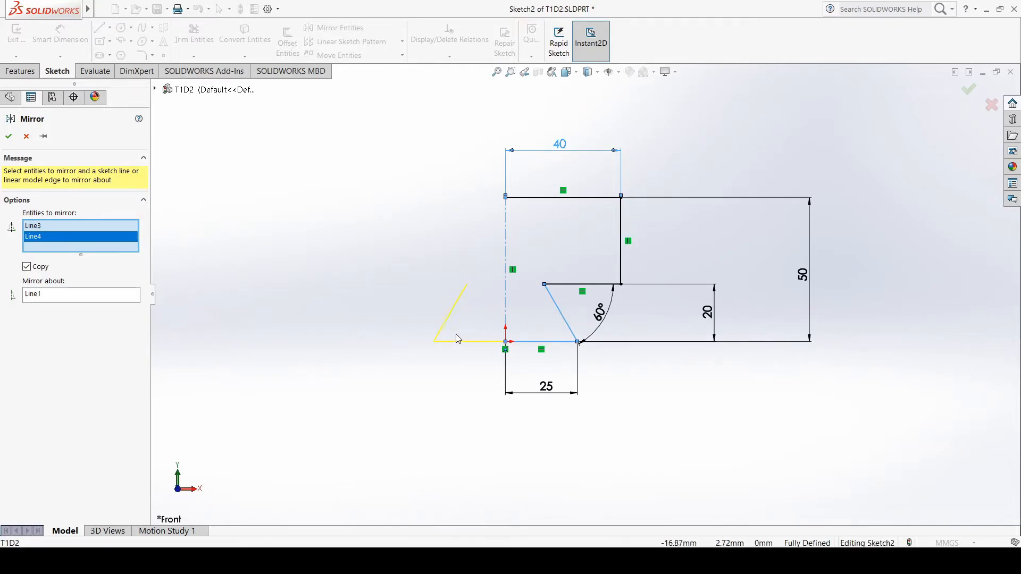
click(583, 285)
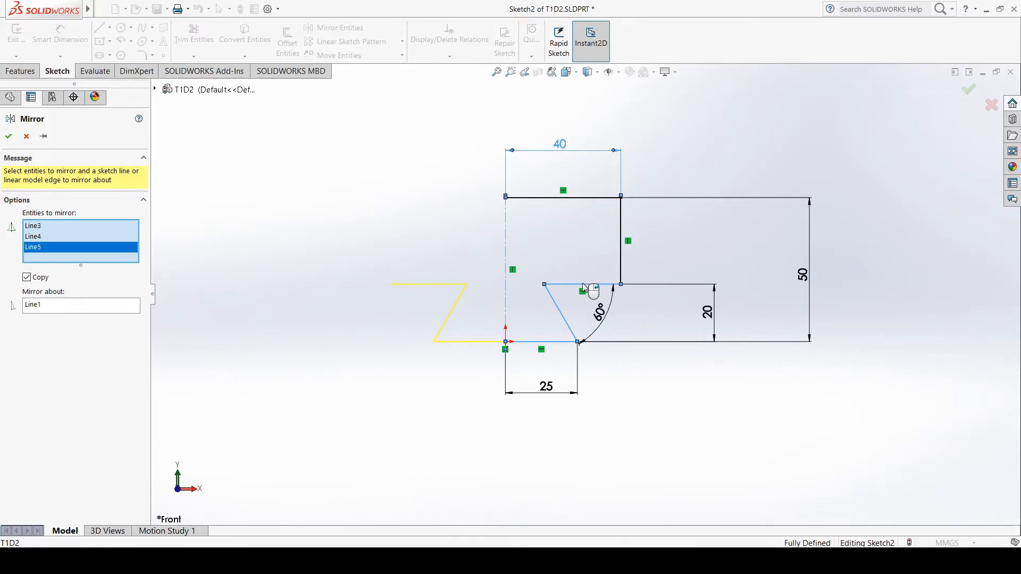
click(621, 266)
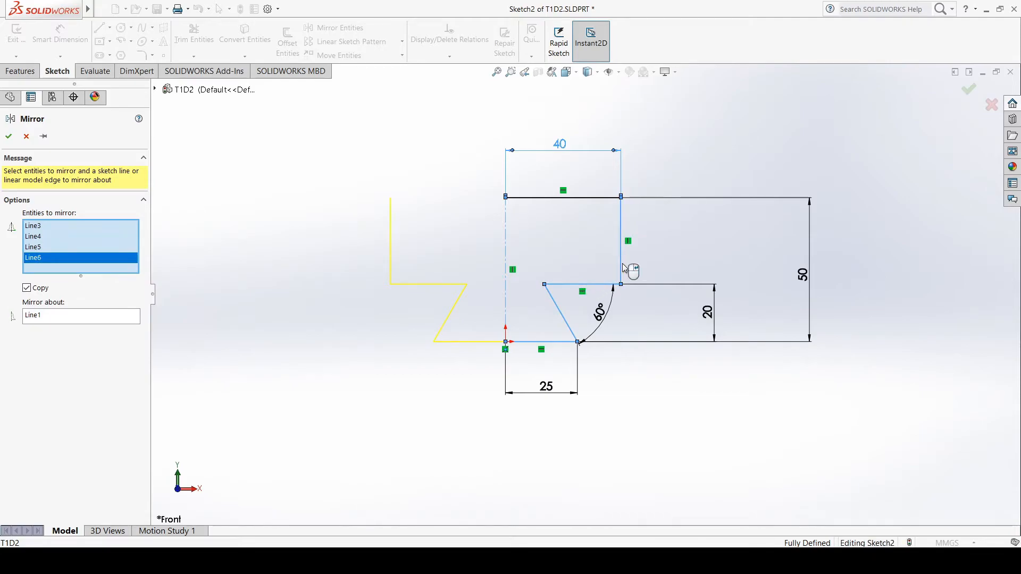
click(592, 198)
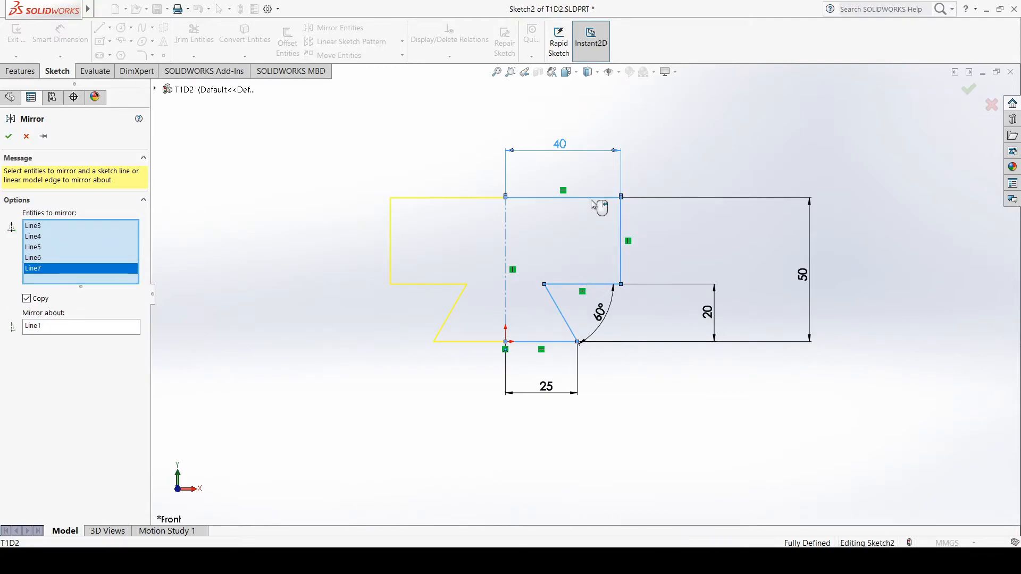
click(10, 137)
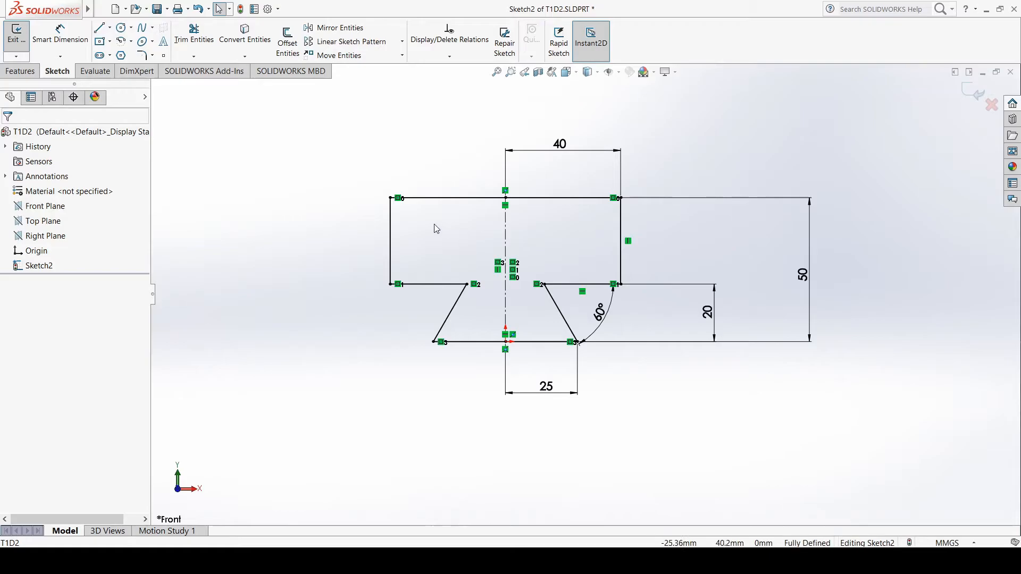
Check the mirrored profile's full top width against Drawing 2 without adding a dimension, and save the part
key(alt+Tab)
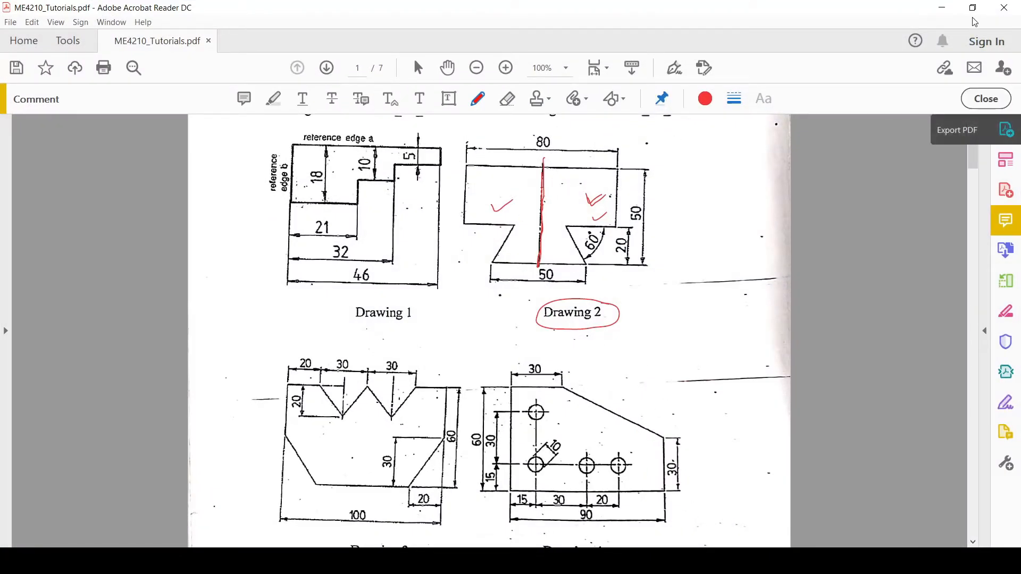
click(942, 8)
click(55, 37)
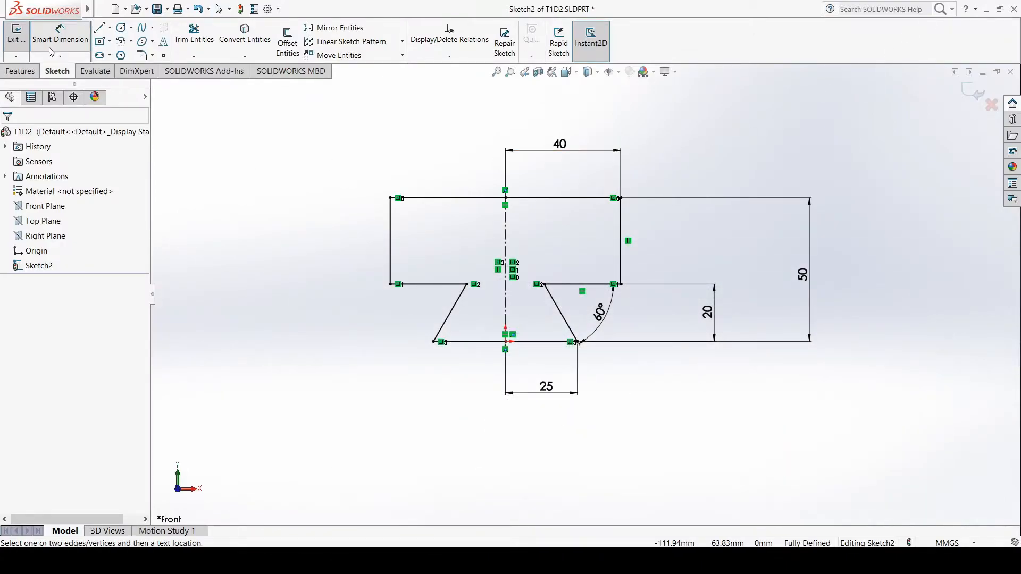
click(455, 202)
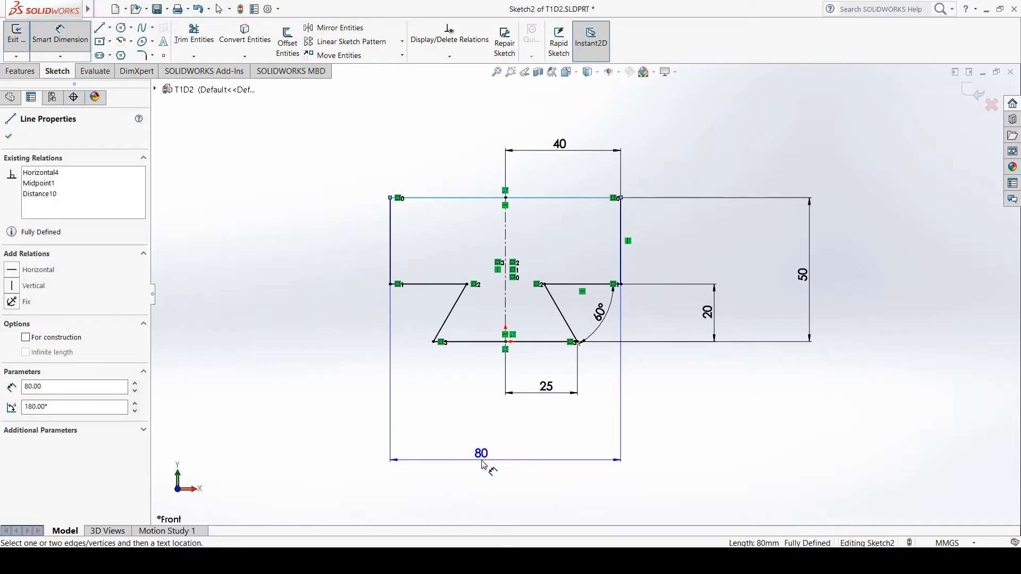
key(Escape)
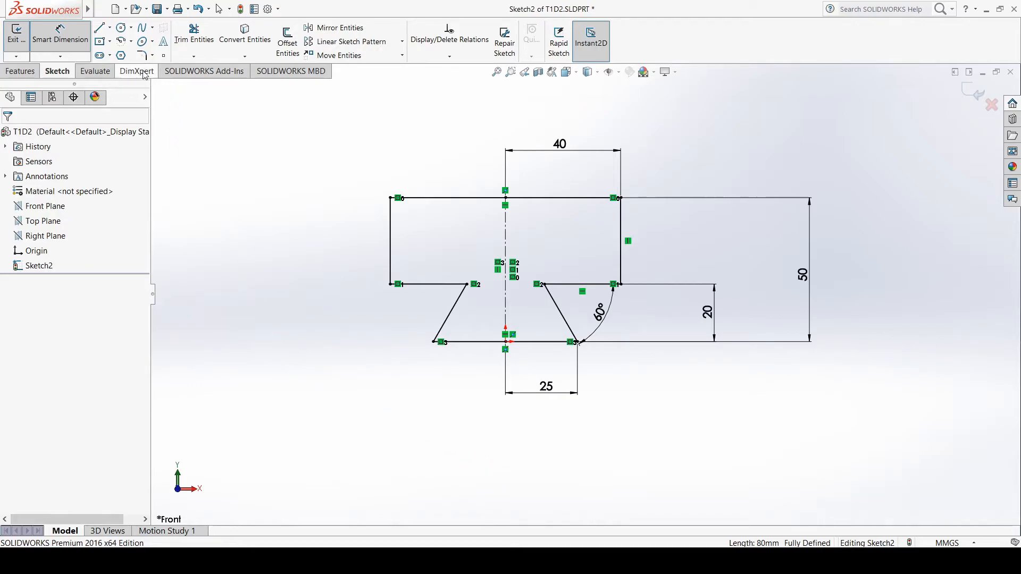
click(157, 9)
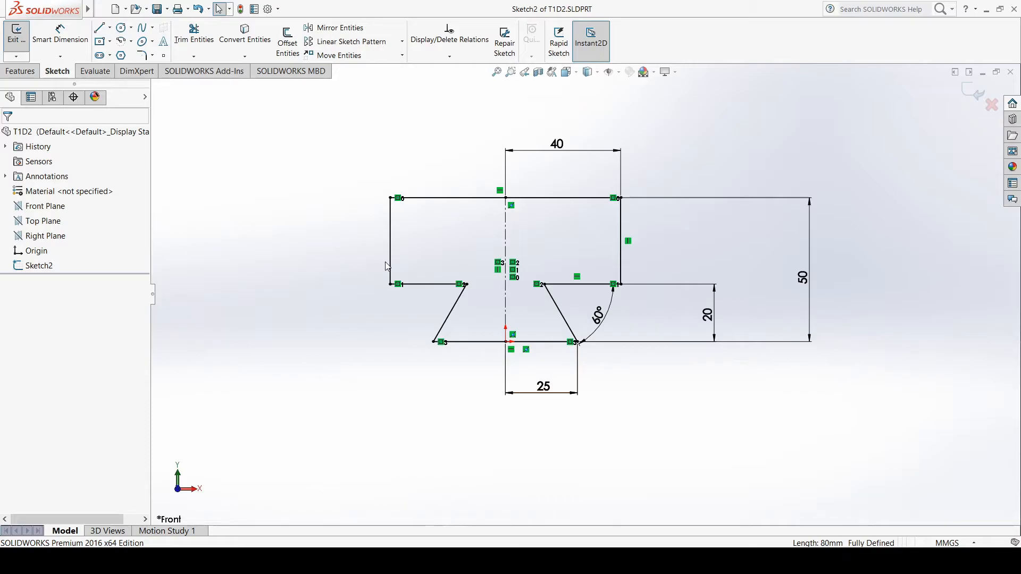
Switch to the tutorial PDF and review Drawings 2 and 3, marking Drawing 3 with the pencil and removing the mark
key(alt+Tab)
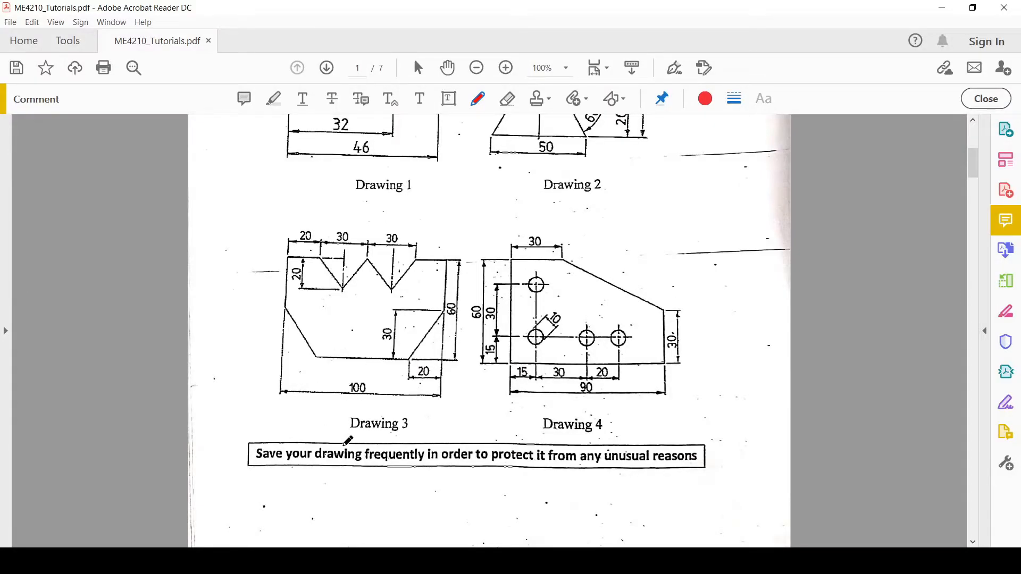
drag(355, 437, 376, 426)
key(Delete)
scroll(417, 338, up, 6)
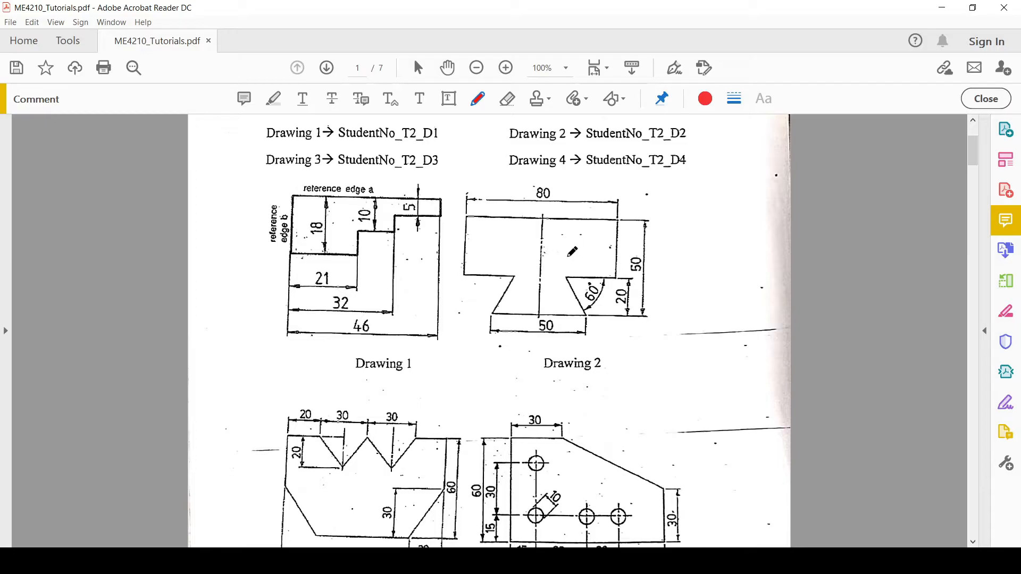
drag(507, 258, 511, 251)
drag(585, 254, 602, 253)
drag(469, 246, 486, 240)
key(ctrl+z)
key(ctrl+z)
key(ctrl+z)
Trace Drawing 3's vertical symmetry axis in the tutorial PDF, tick both halves, and return to SOLIDWORKS
scroll(585, 285, down, 3)
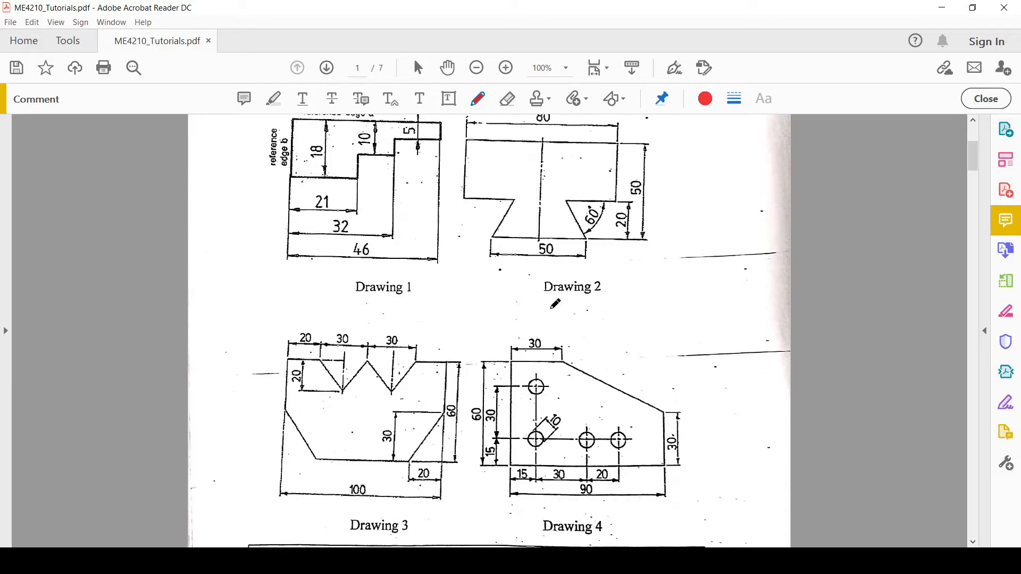
scroll(461, 407, down, 1)
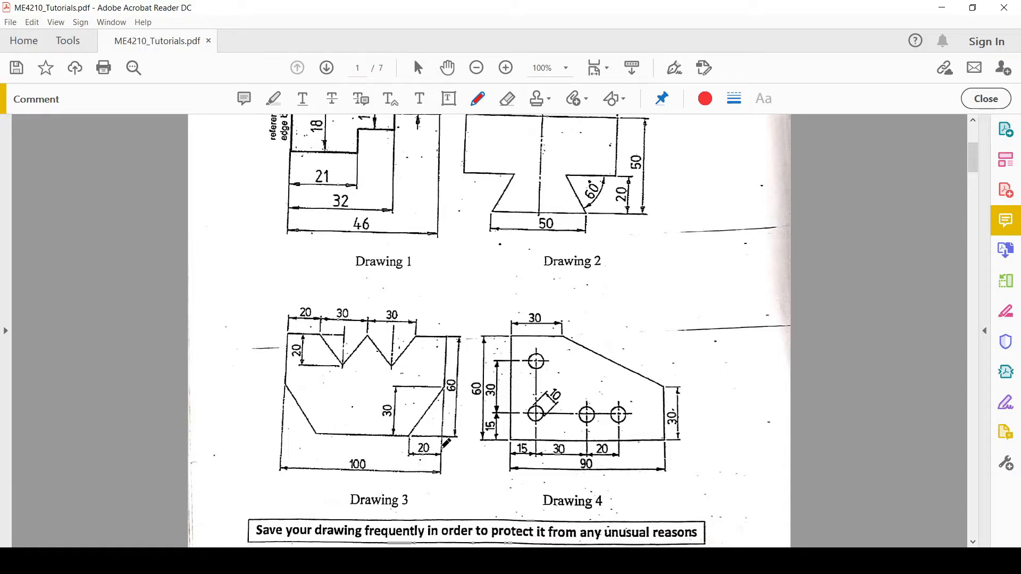
scroll(446, 442, up, 1)
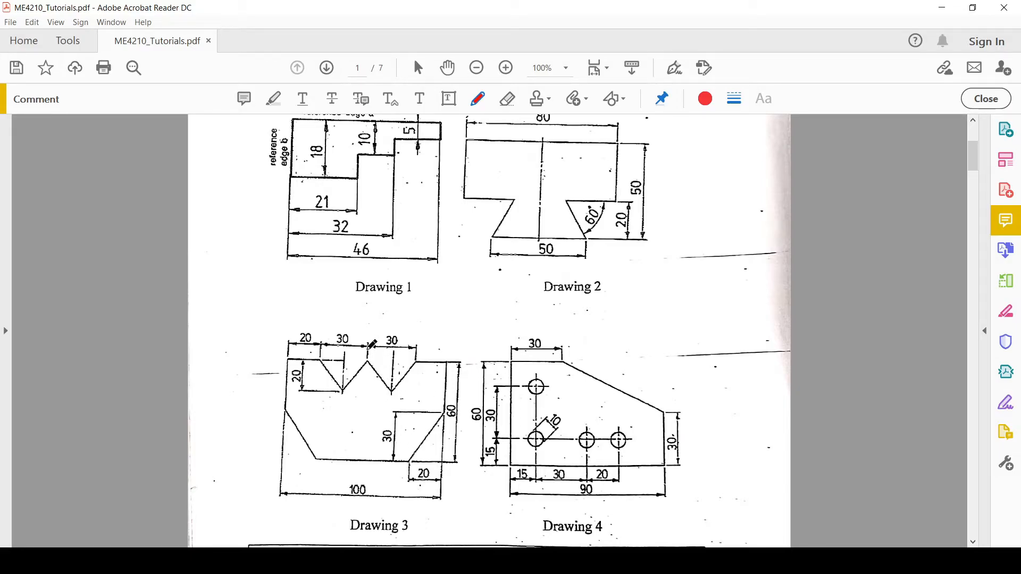
drag(371, 335, 366, 476)
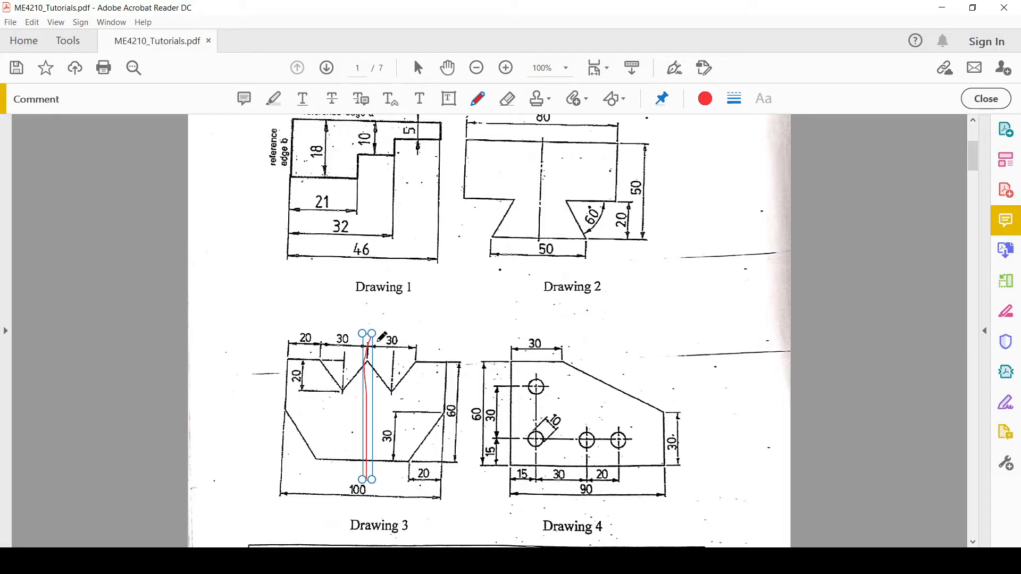
click(381, 357)
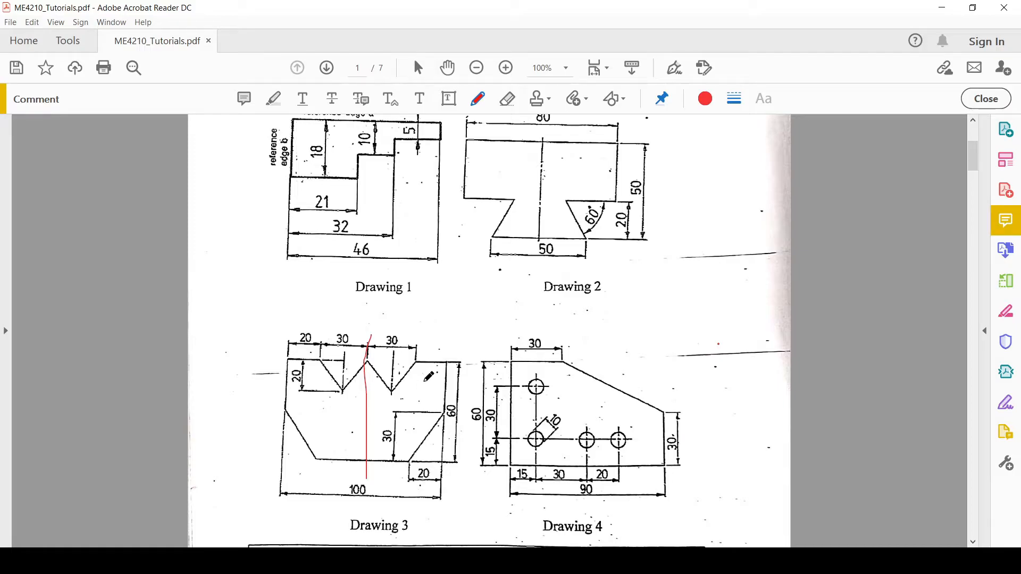
drag(421, 383, 433, 379)
drag(304, 407, 317, 402)
click(640, 561)
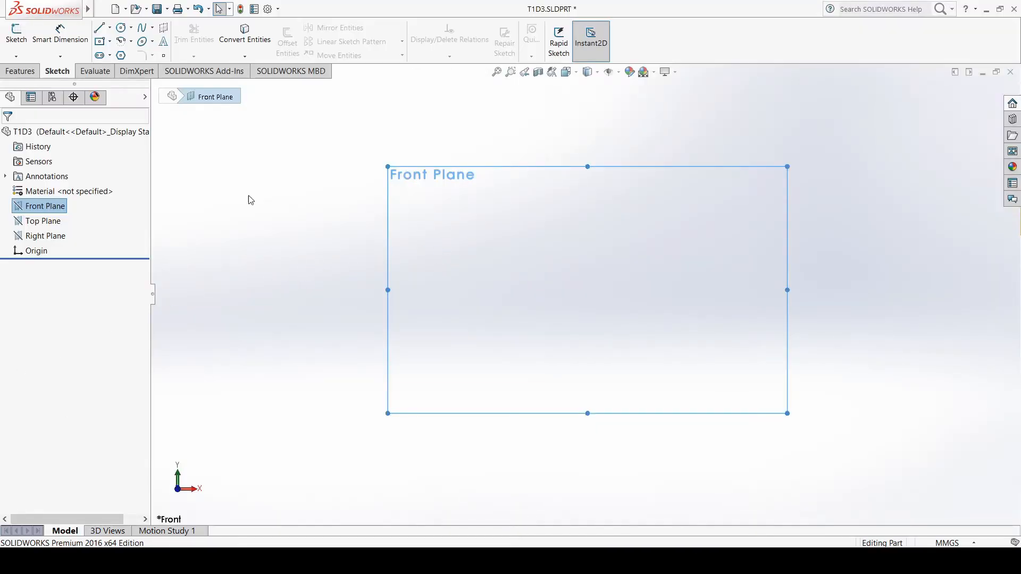
click(54, 206)
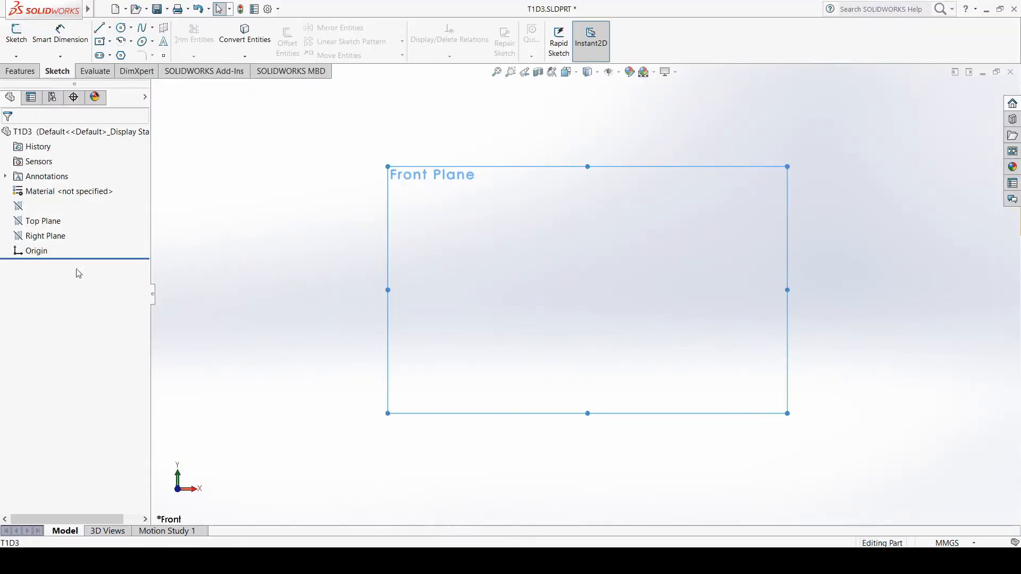
click(223, 259)
click(47, 206)
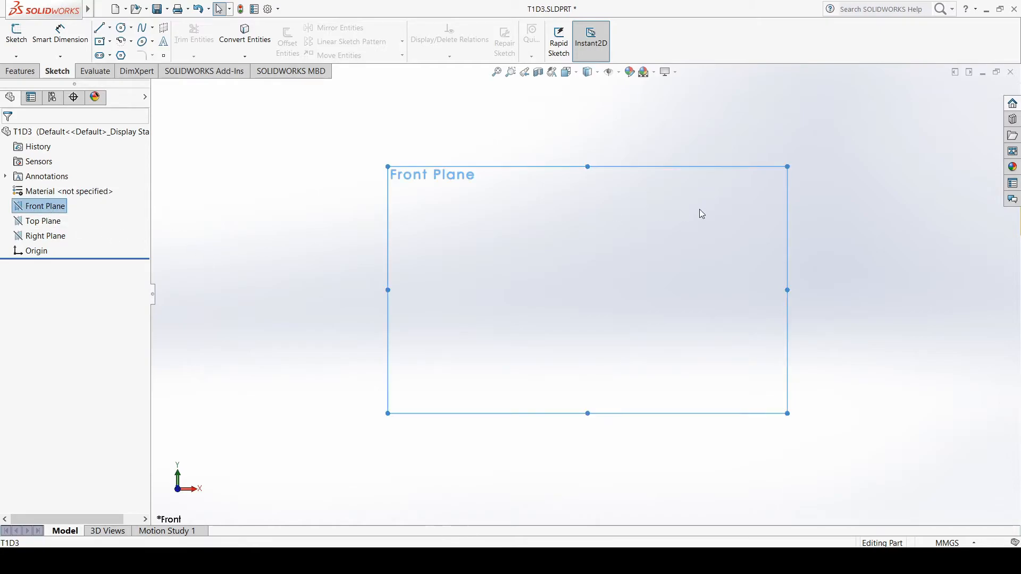
click(21, 35)
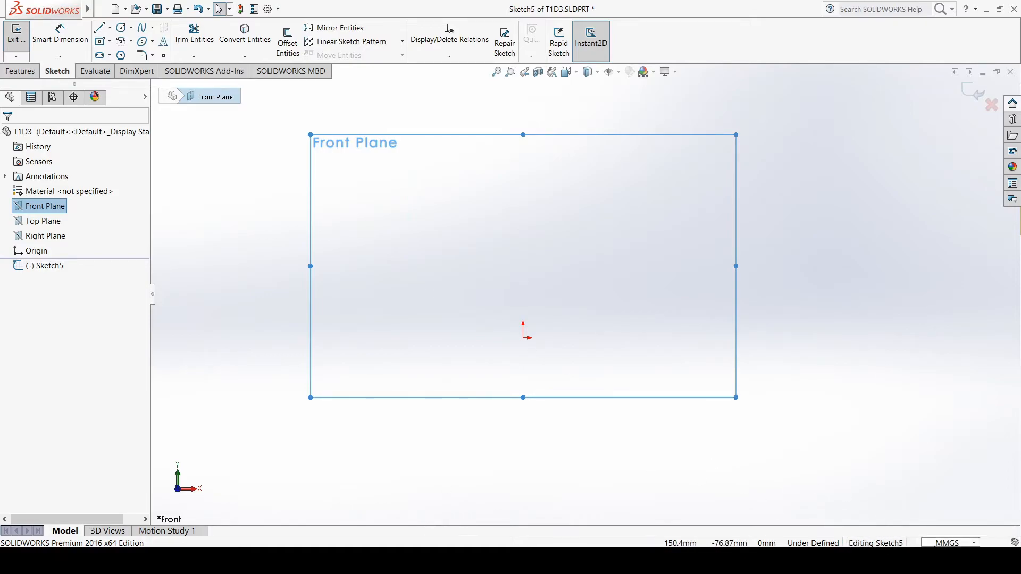
Save the part as T1D3.SLDPRT on the Desktop, discarding the empty sketch, replacing the existing file and skipping the rebuild
click(167, 10)
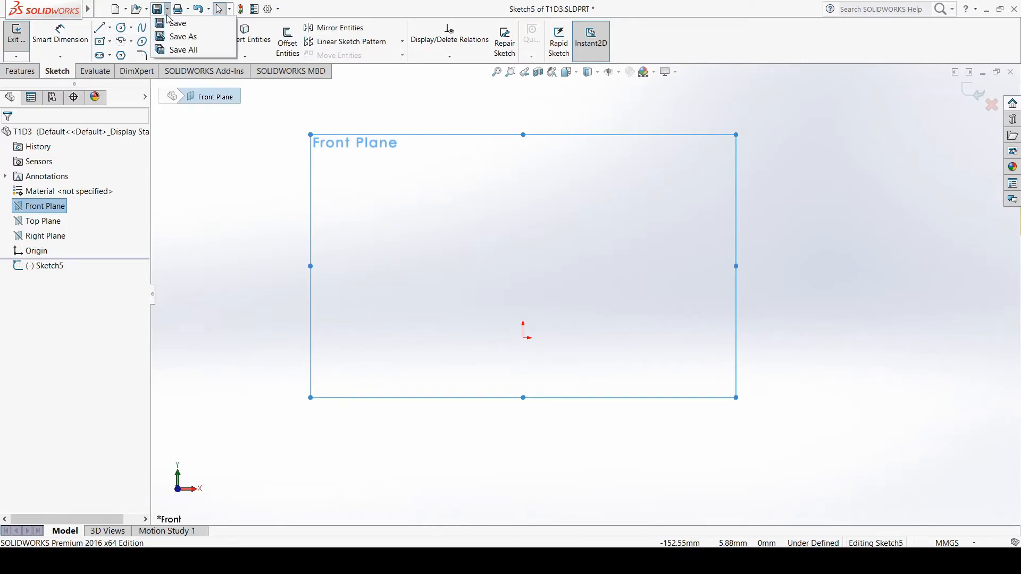
click(175, 36)
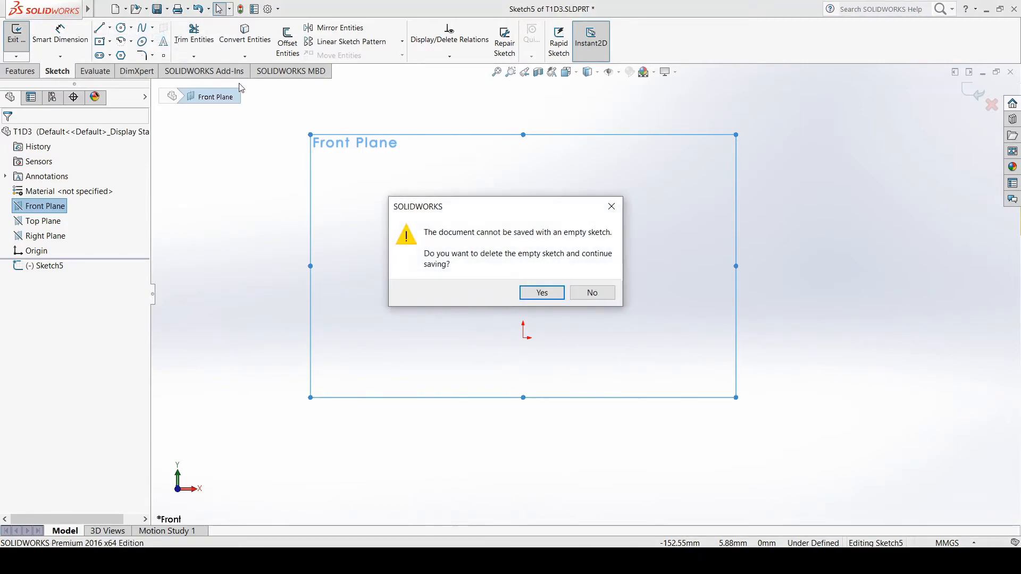
click(541, 293)
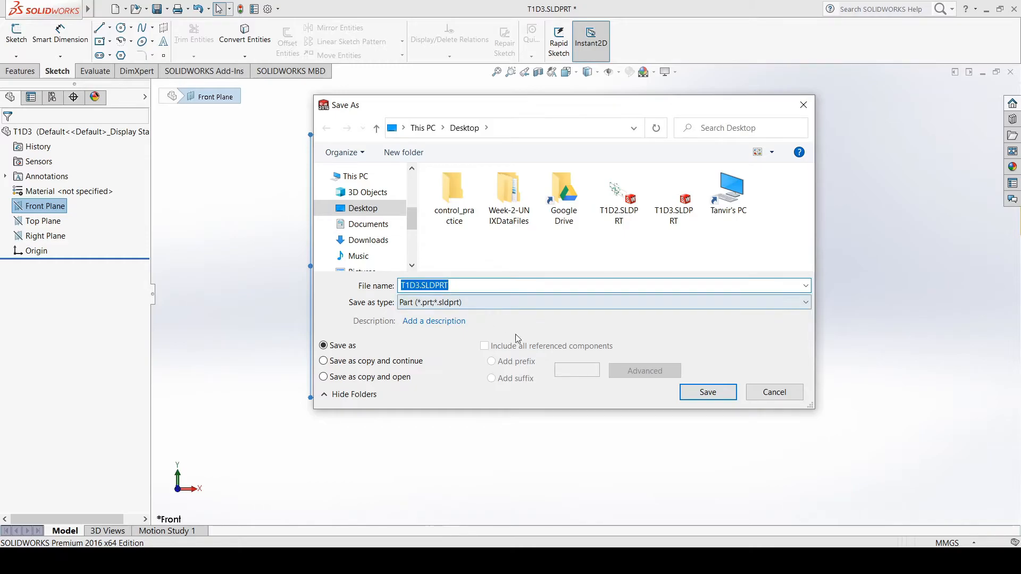
click(707, 395)
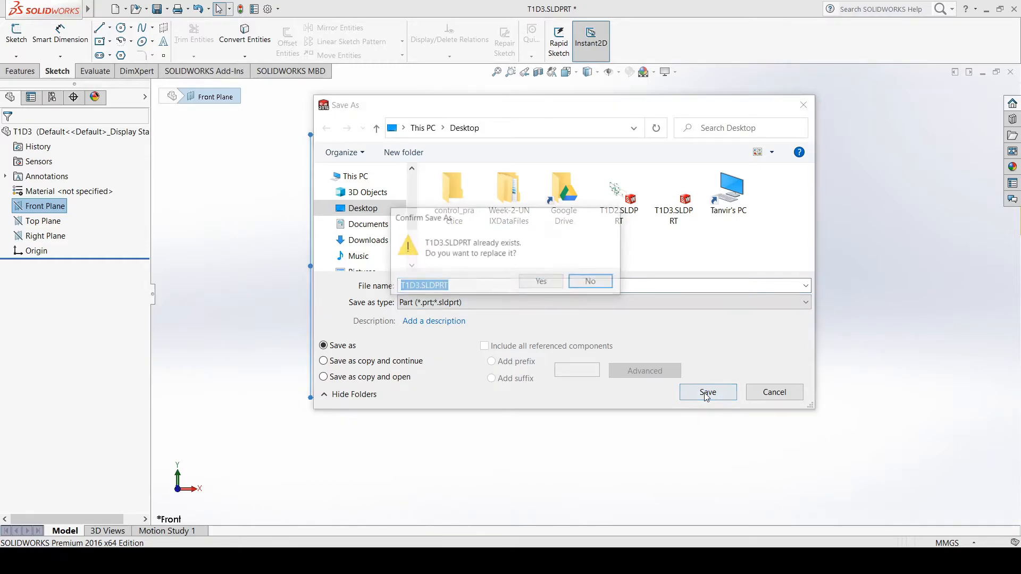
click(542, 283)
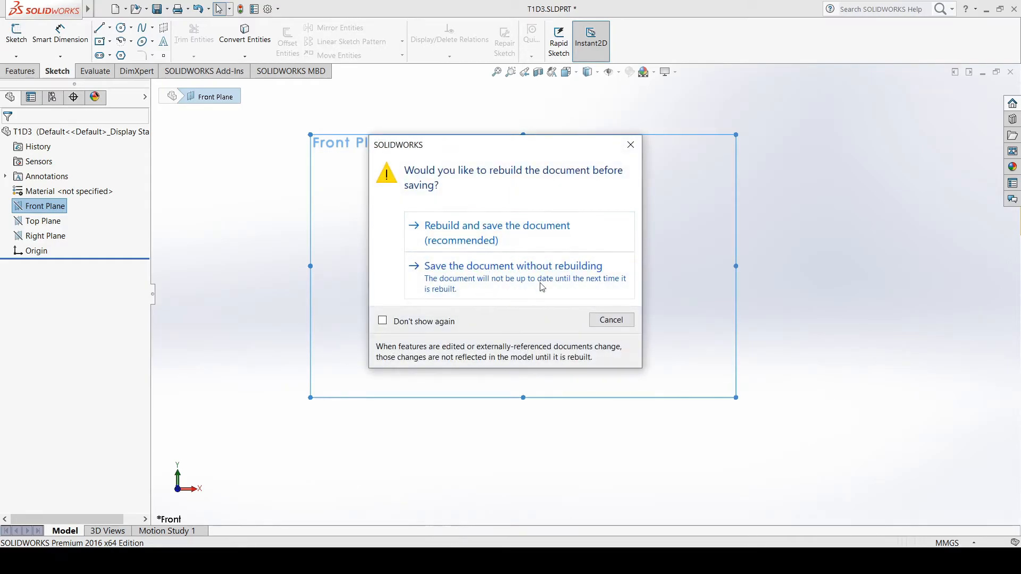
click(521, 281)
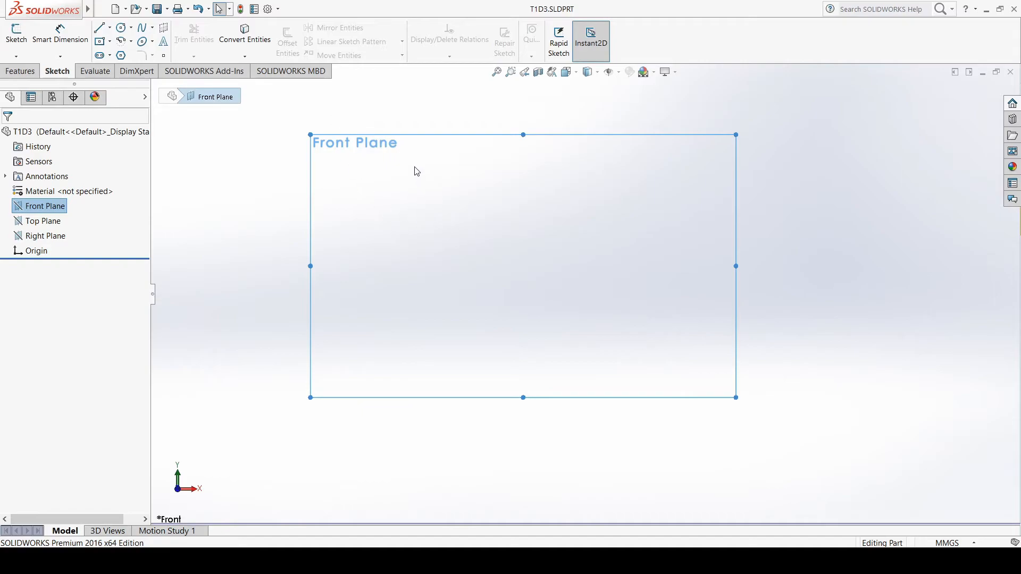
Start a sketch on the Front Plane and draw a vertical centerline about 86 mm long upward from the origin
scroll(417, 172, down, 2)
scroll(417, 169, up, 2)
scroll(850, 414, down, 2)
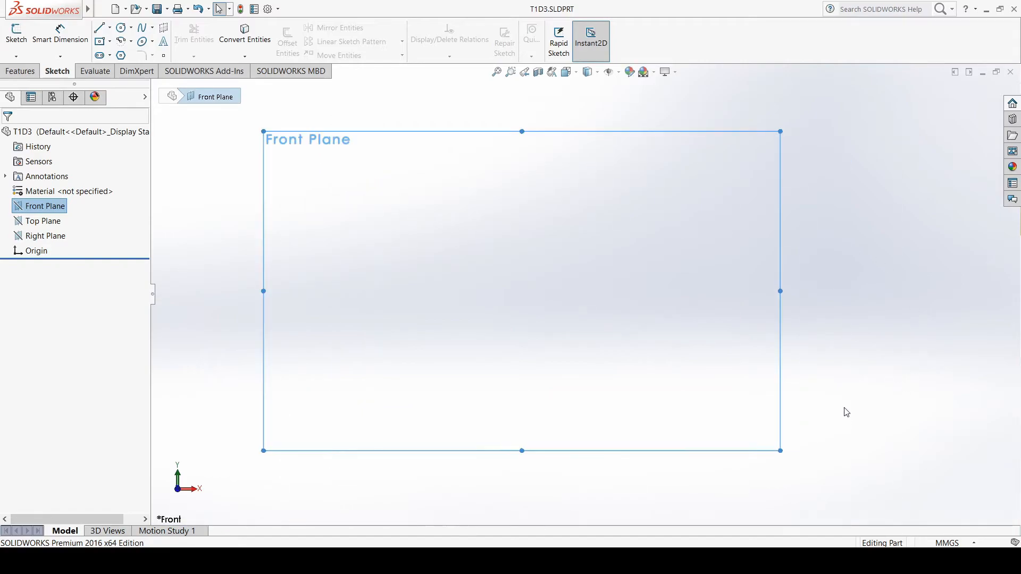
scroll(646, 353, up, 2)
click(15, 42)
scroll(657, 107, down, 2)
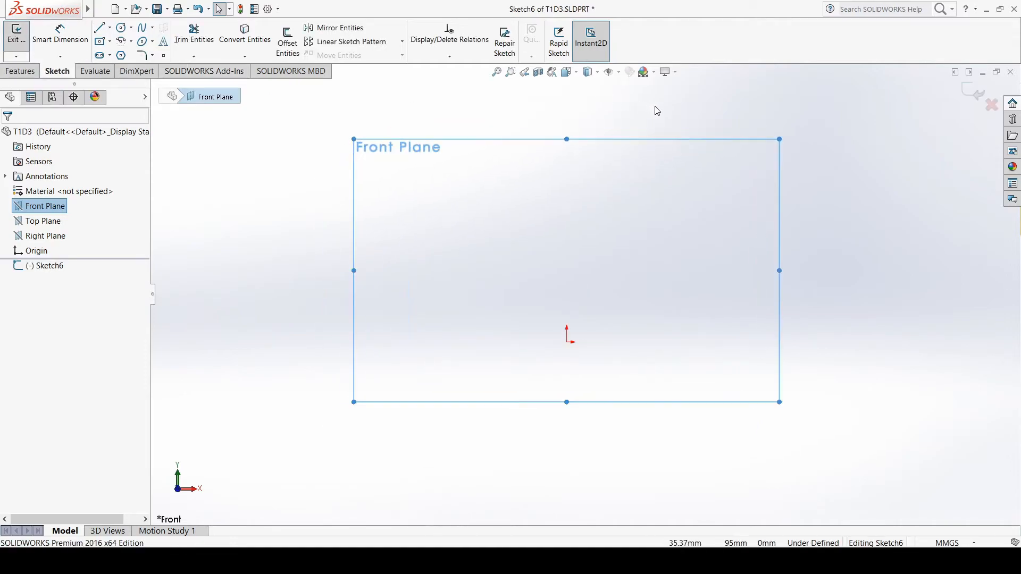
click(109, 27)
click(125, 56)
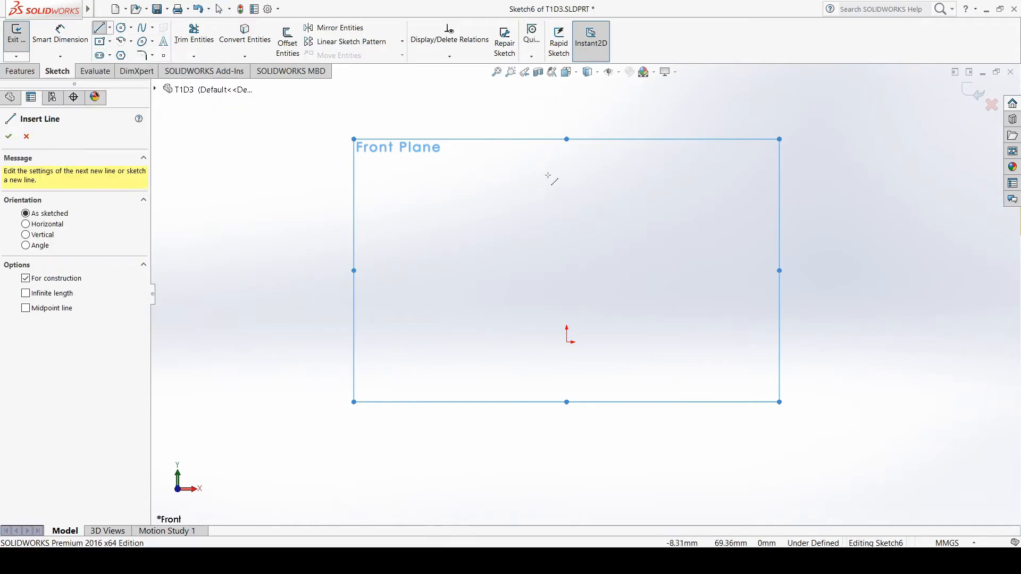
click(567, 341)
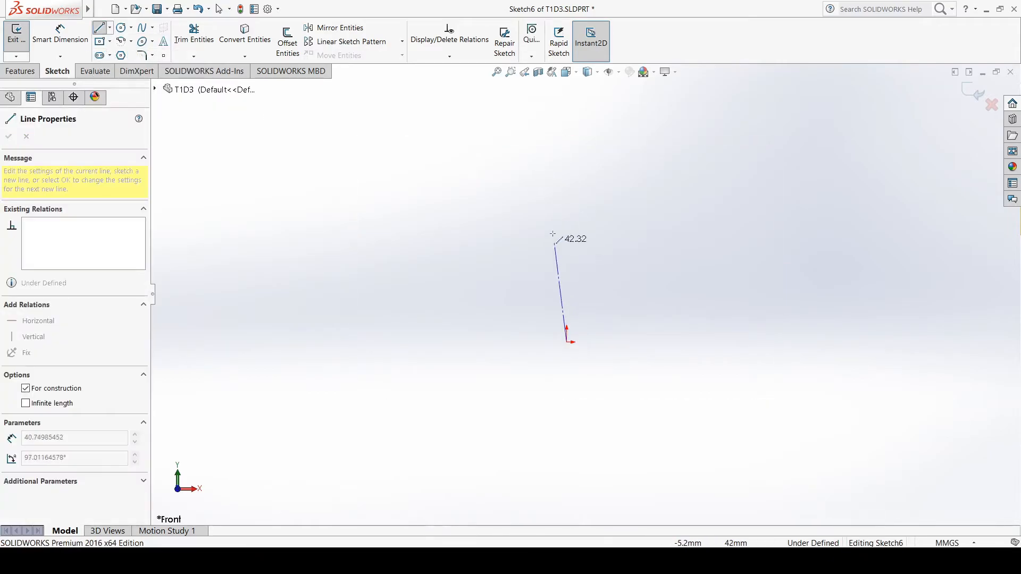
click(567, 137)
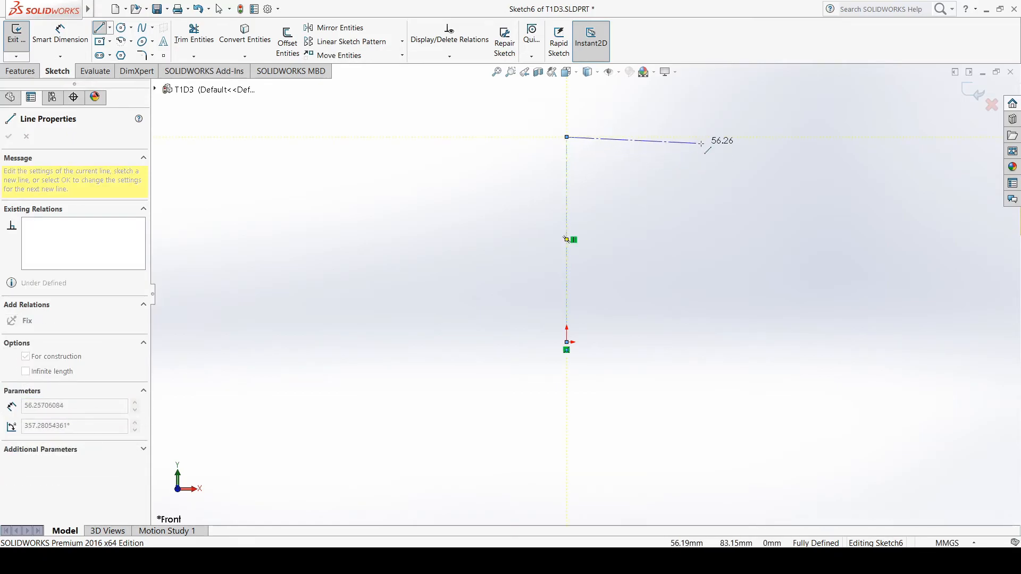
key(Escape)
Draw Drawing 3's right-half profile from the origin: bottom line, 38 mm slope, 69 mm vertical and 21 mm top line (all about), and V-notch to the centerline
scroll(811, 176, down, 2)
scroll(571, 178, up, 1)
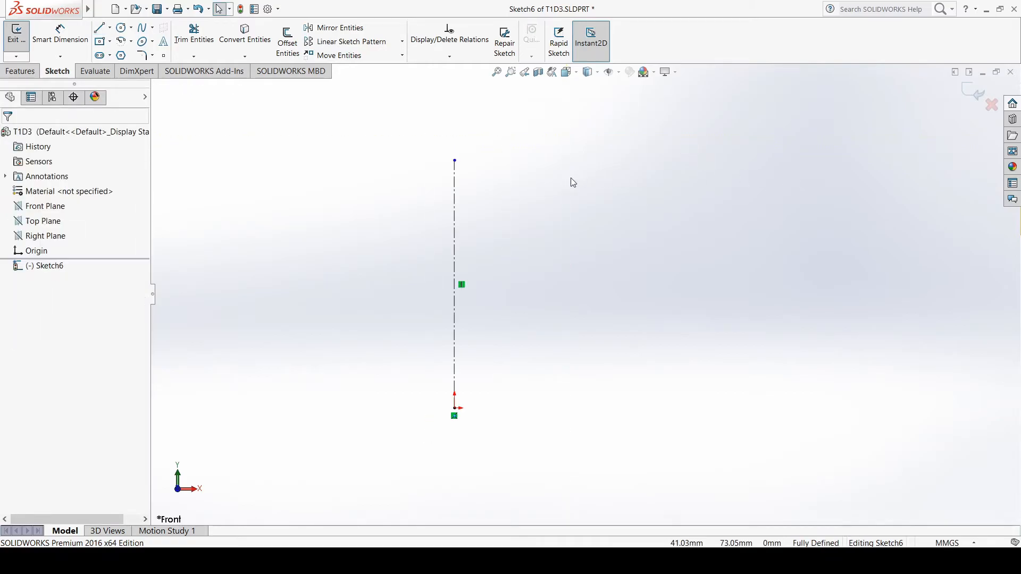
click(99, 27)
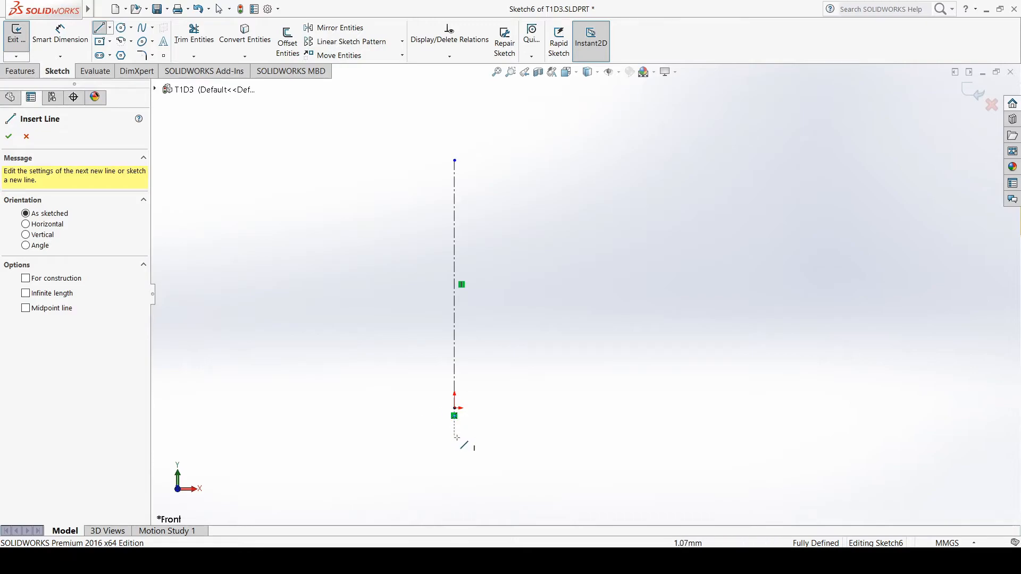
click(455, 409)
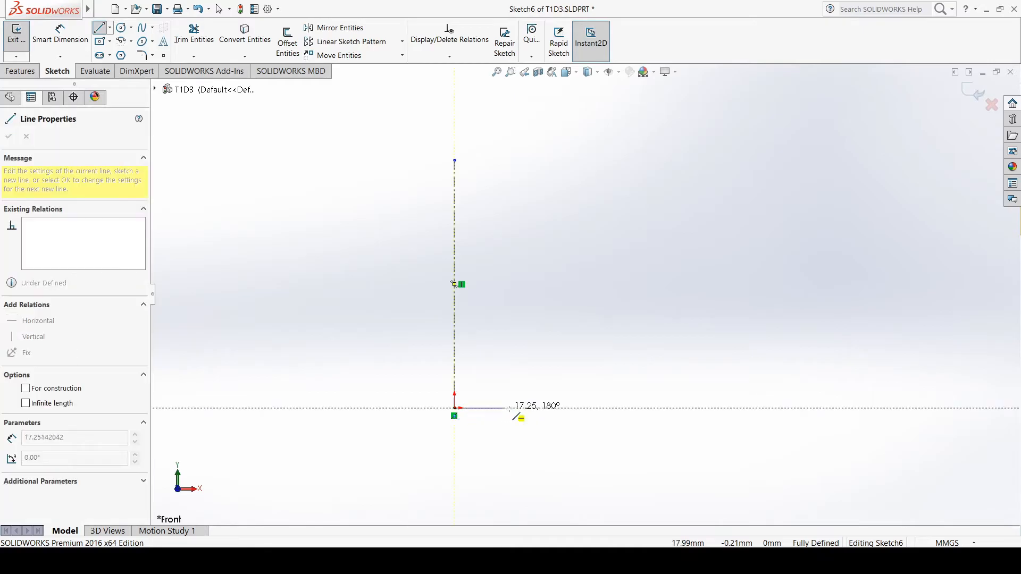
click(521, 408)
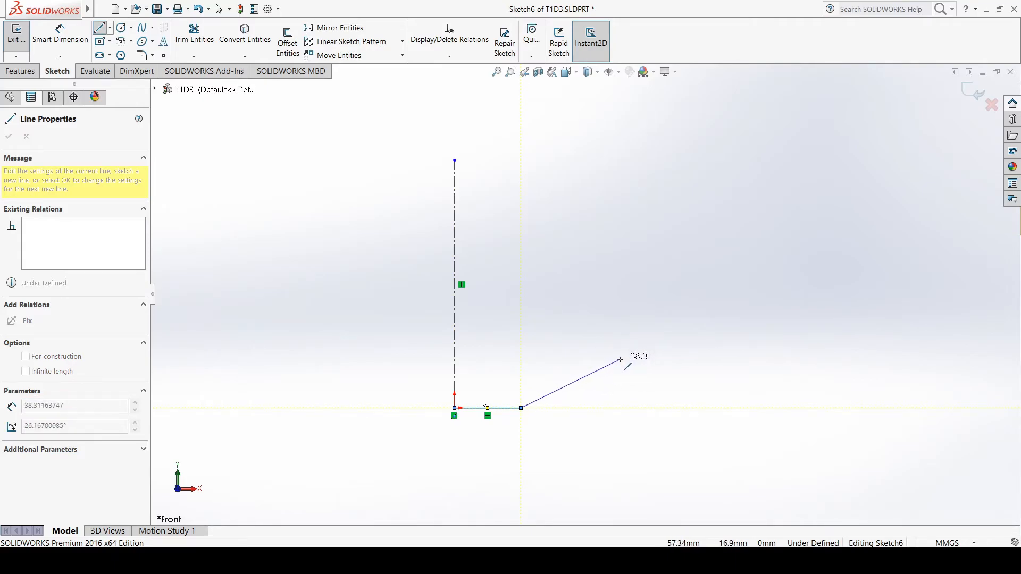
click(620, 360)
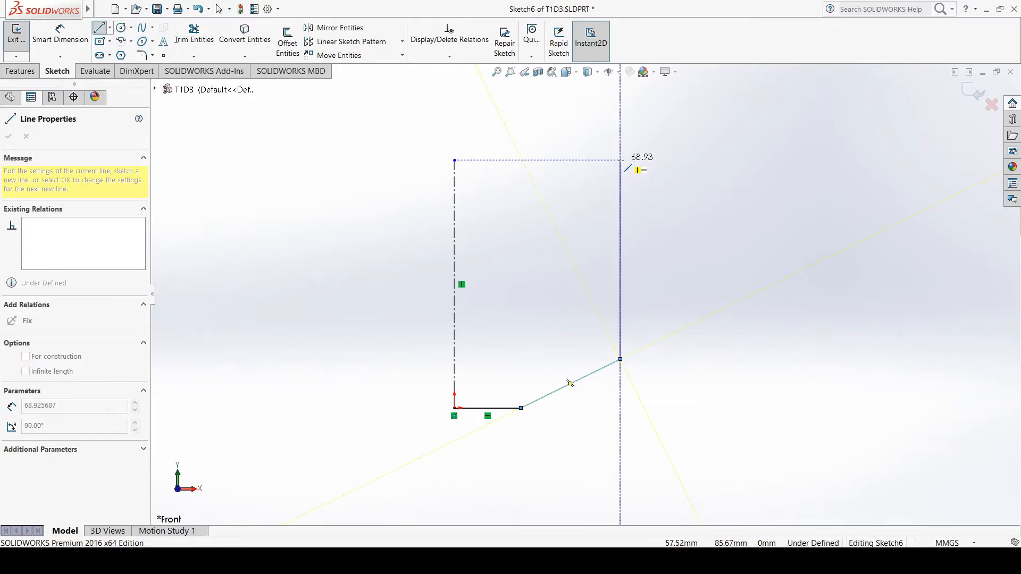
click(620, 160)
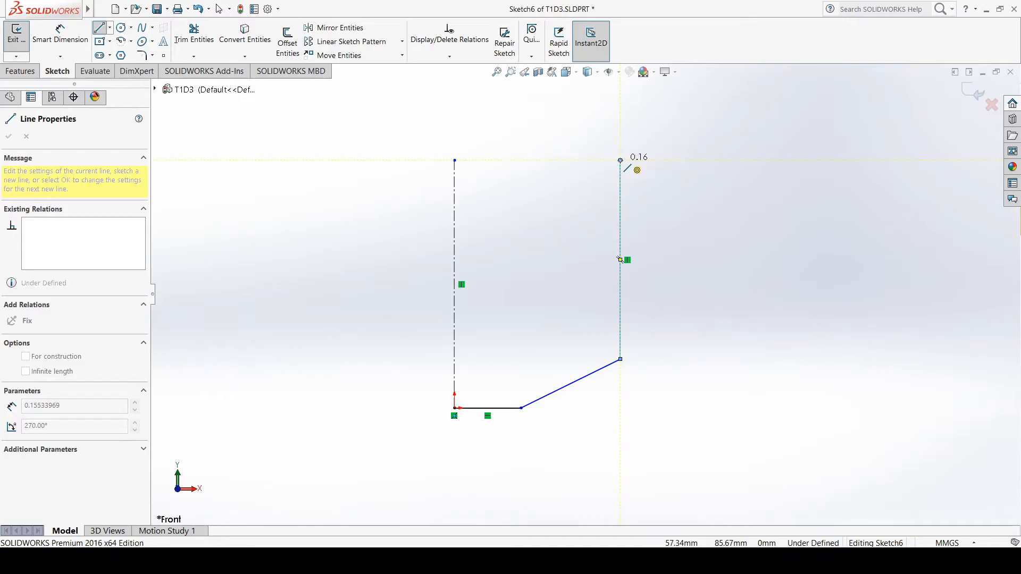
click(559, 160)
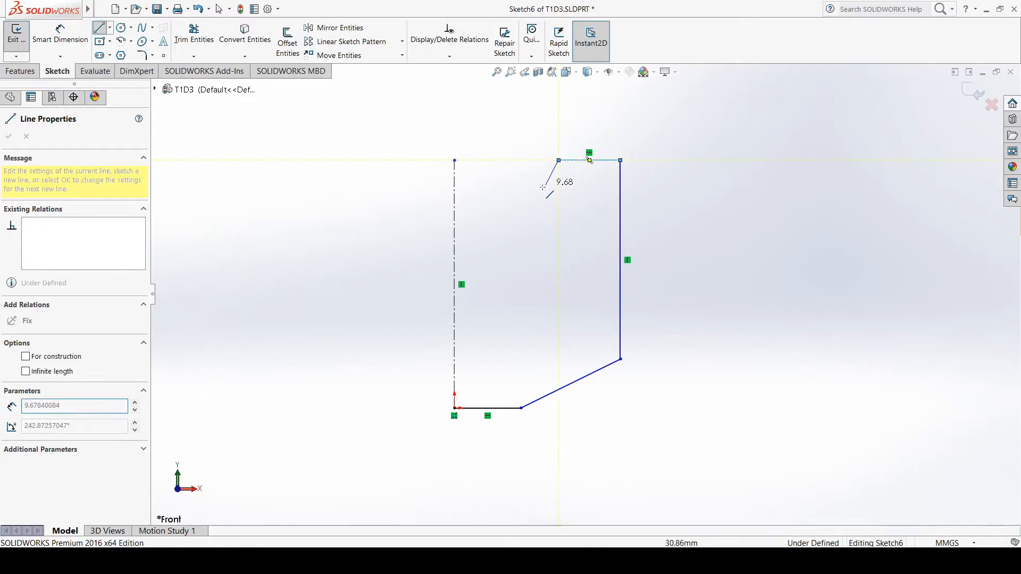
click(510, 220)
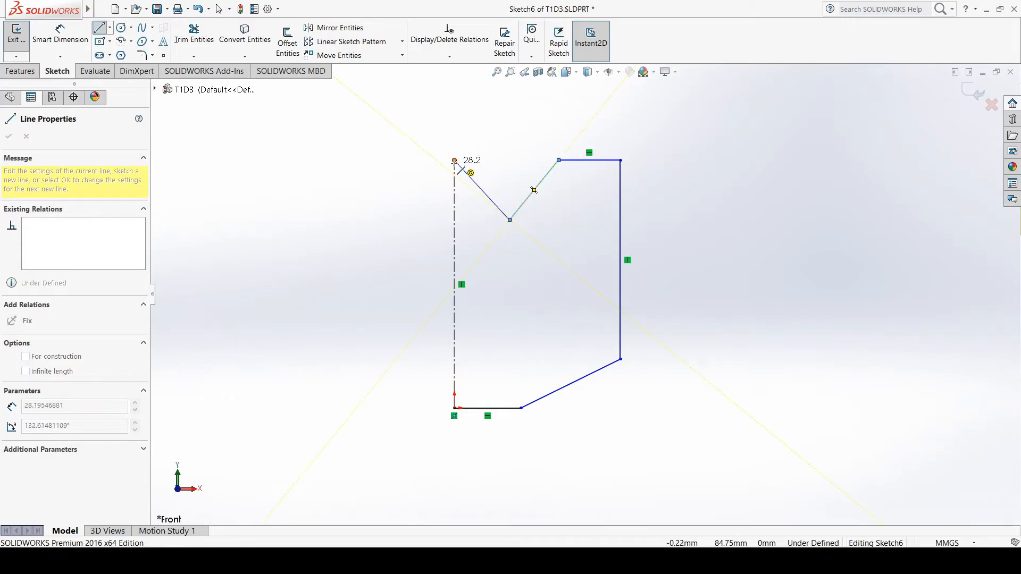
click(454, 160)
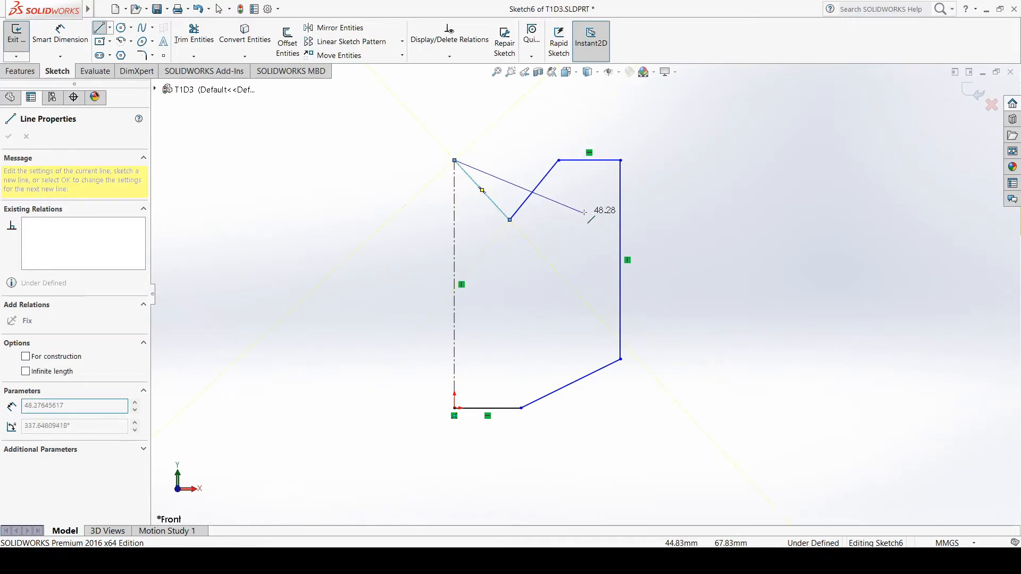
key(Escape)
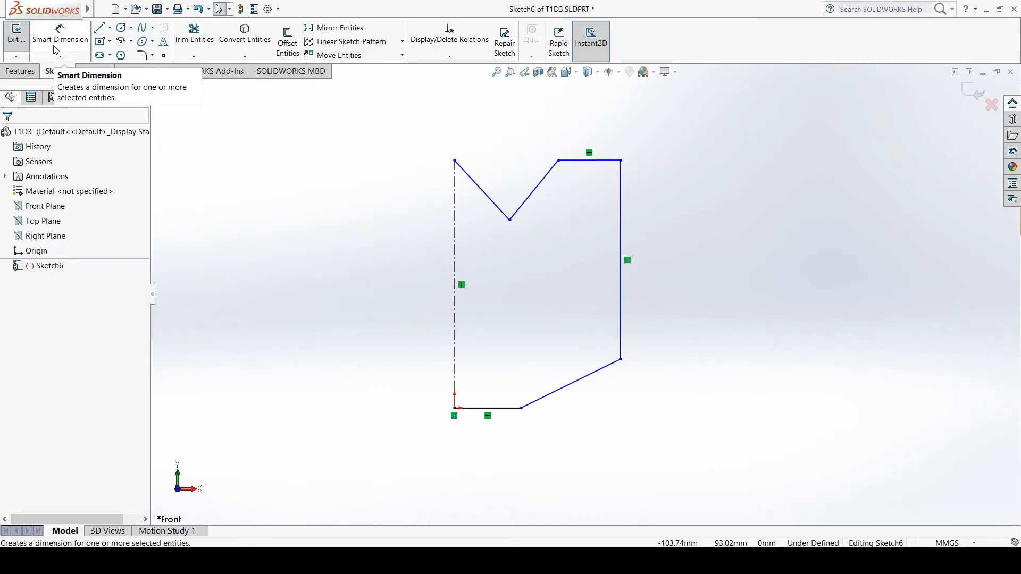
Switch to the tutorial PDF, mark Drawing 3's right half and its lower-right corner with the pencil, and return to the SOLIDWORKS sketch
key(alt+Tab)
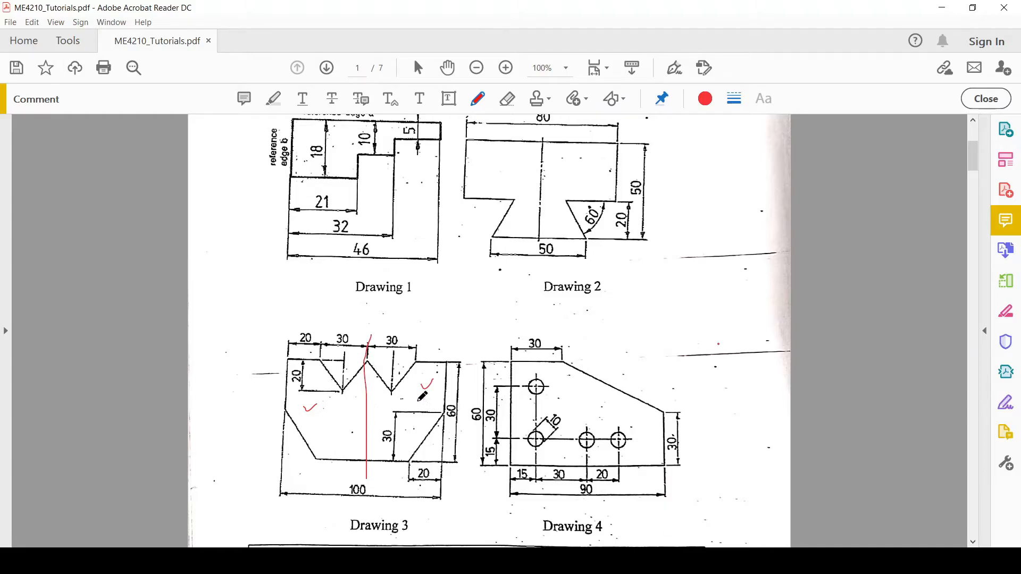
drag(424, 384, 450, 371)
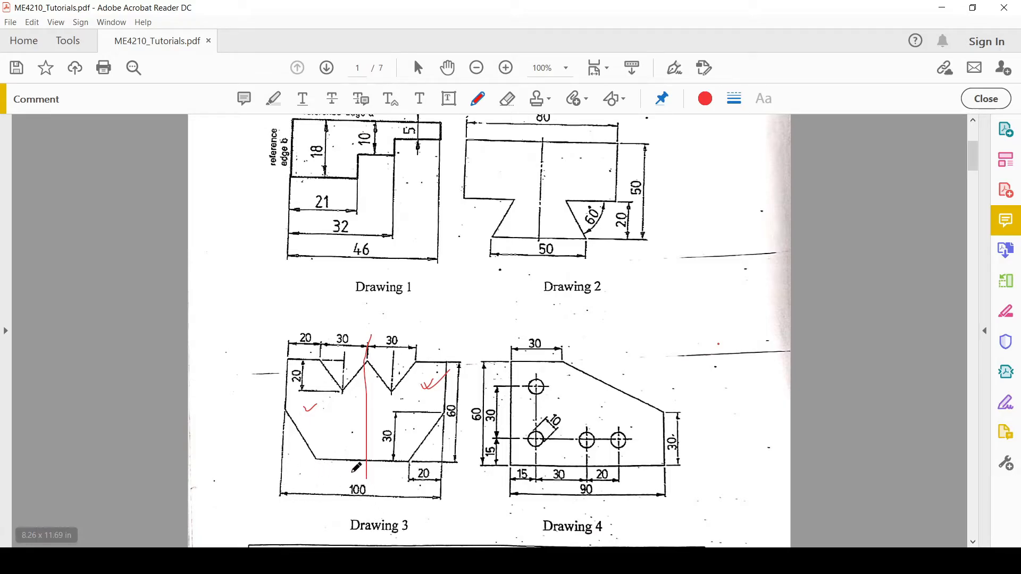
scroll(353, 474, down, 1)
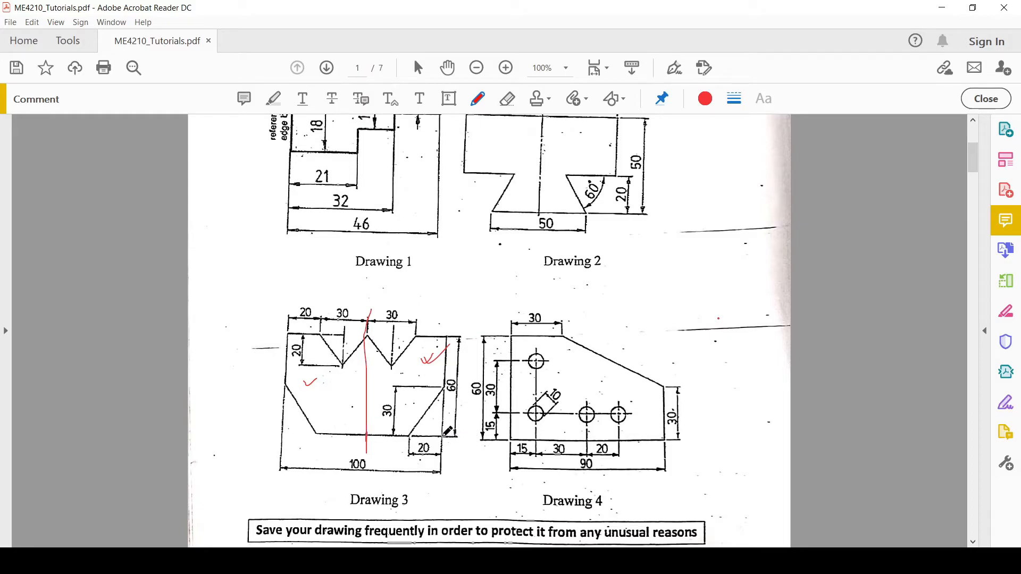
drag(443, 435, 443, 440)
key(alt+Tab)
Dimension the horizontal distance from the origin to the upper end of the sloped line as 50 mm
click(65, 46)
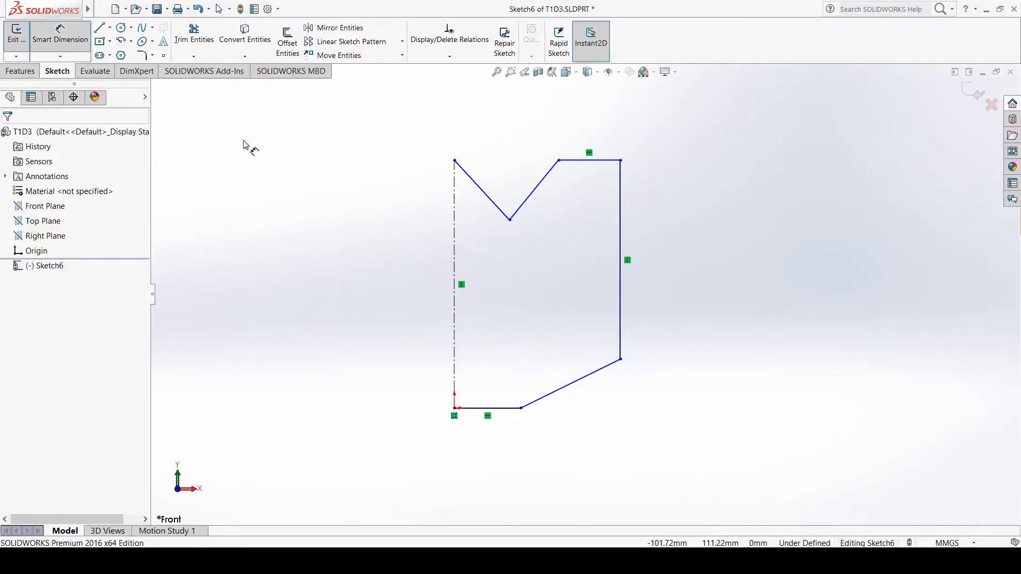
click(456, 411)
click(620, 361)
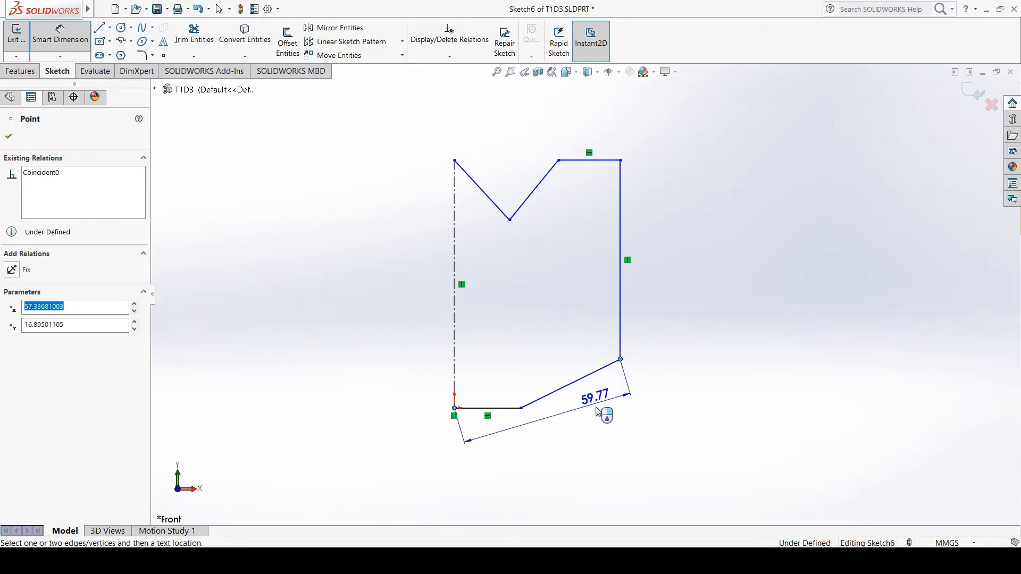
click(573, 476)
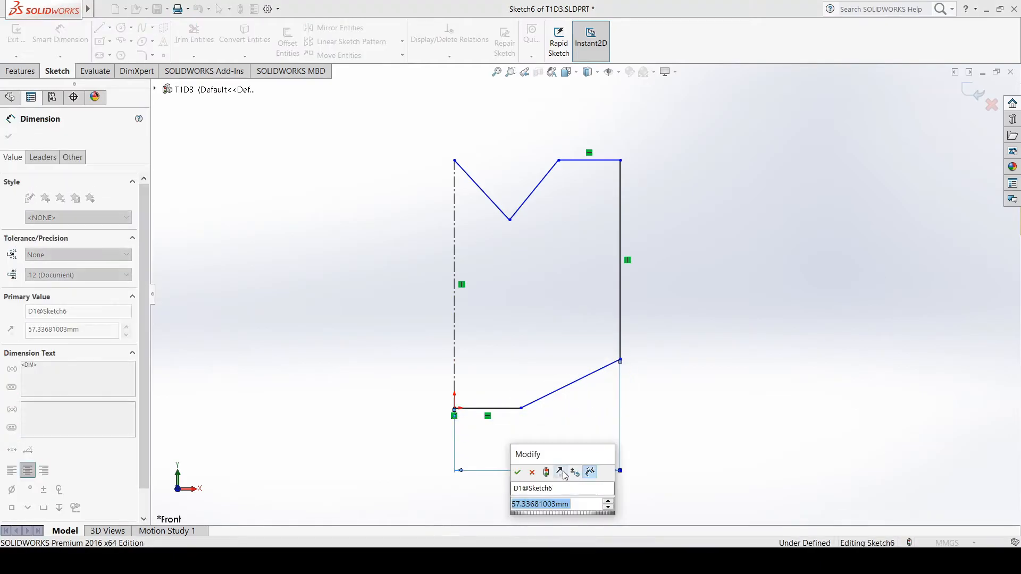
text(50)
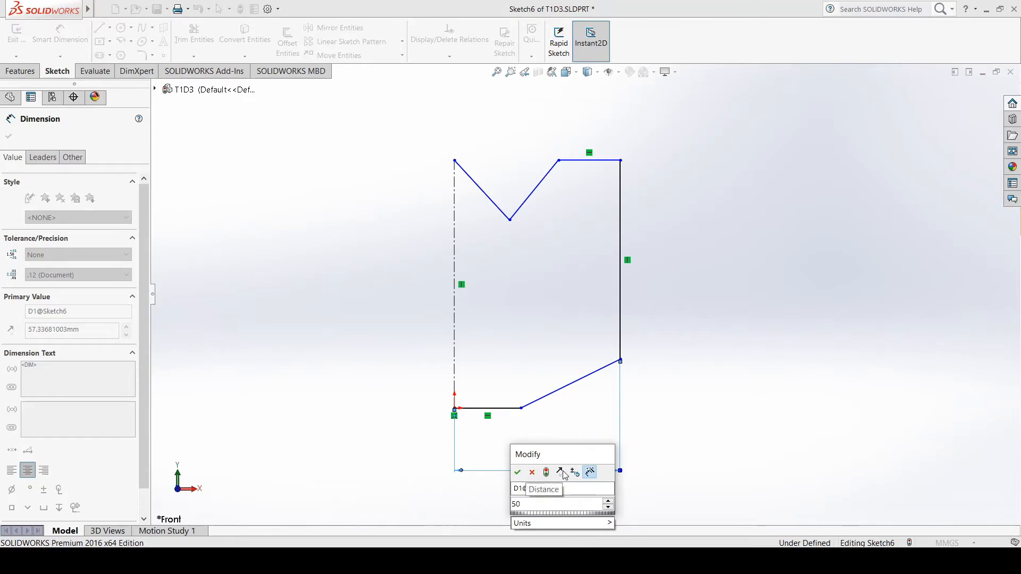
key(Return)
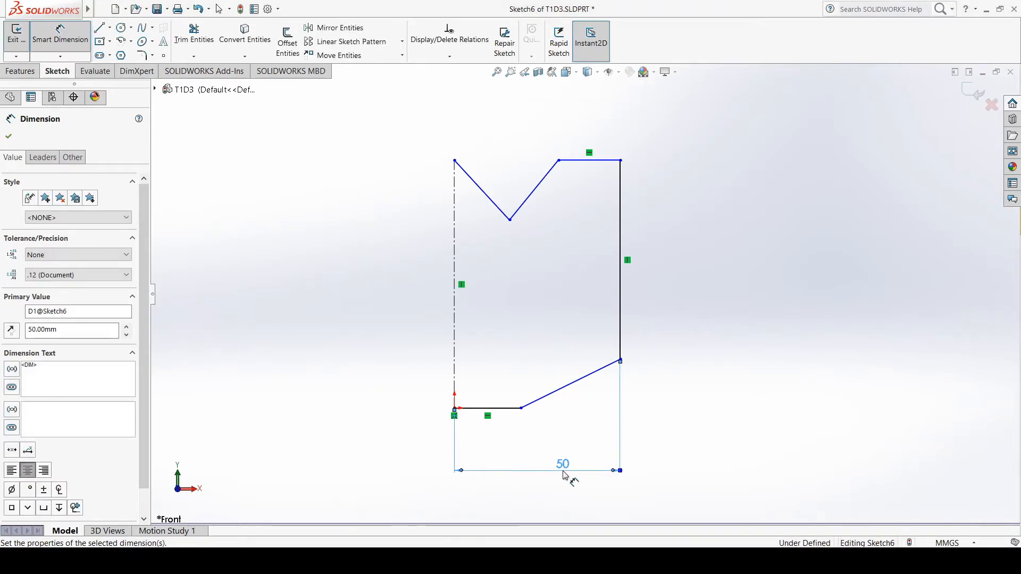
Dimension the vertical centerline's length as 60 mm, placing the dimension outside the profile's right side, and finish dimensioning
click(456, 237)
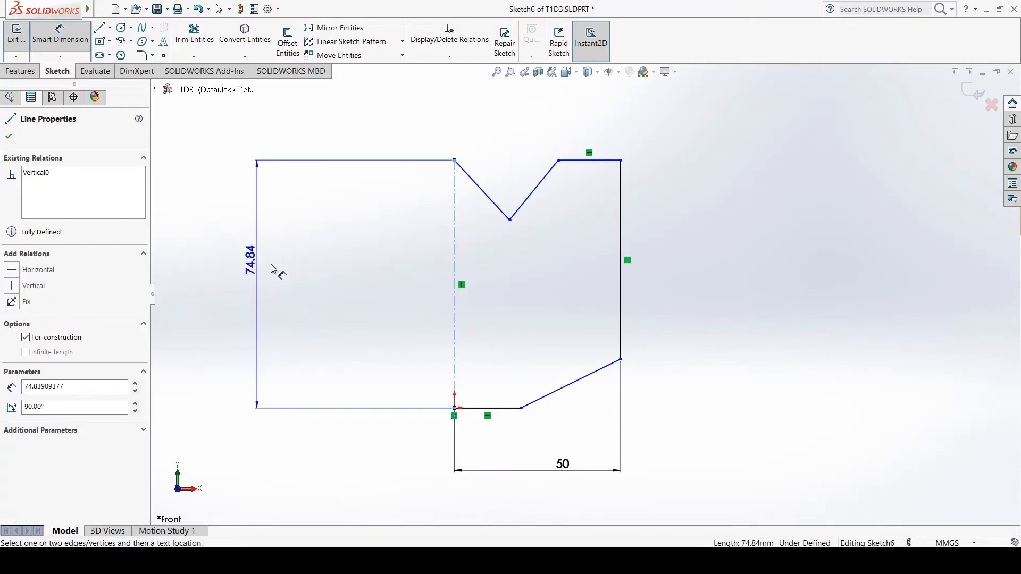
click(853, 297)
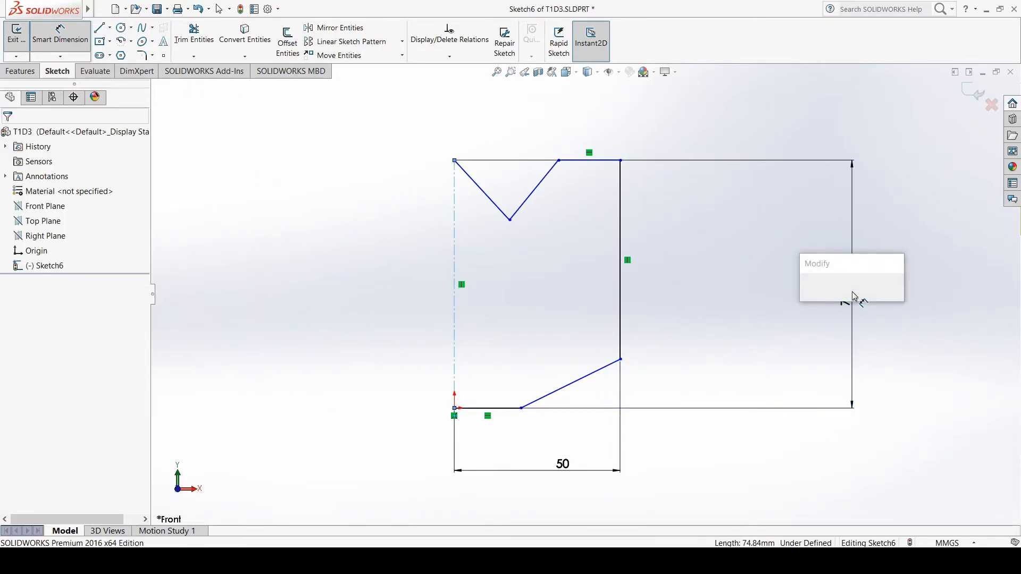
text(60)
key(Return)
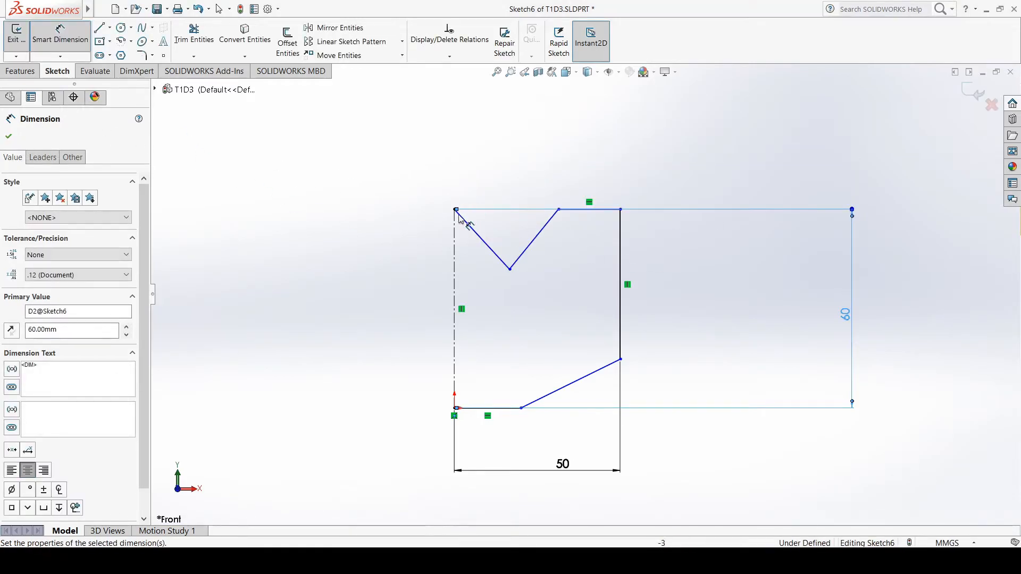
click(9, 137)
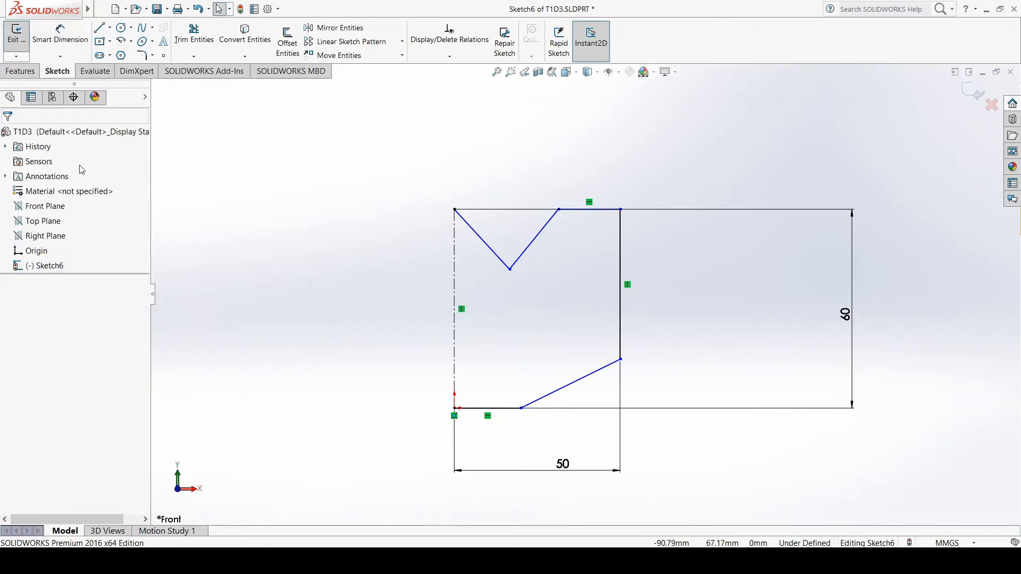
Dimension the vertical distance between the sloped line's two endpoints as 30 mm
click(55, 36)
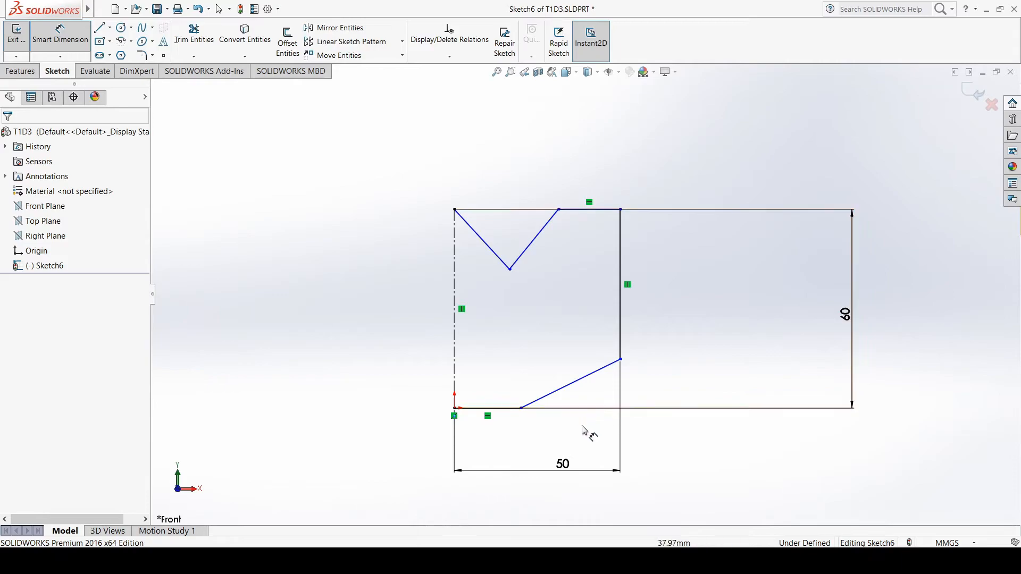
click(522, 411)
click(621, 361)
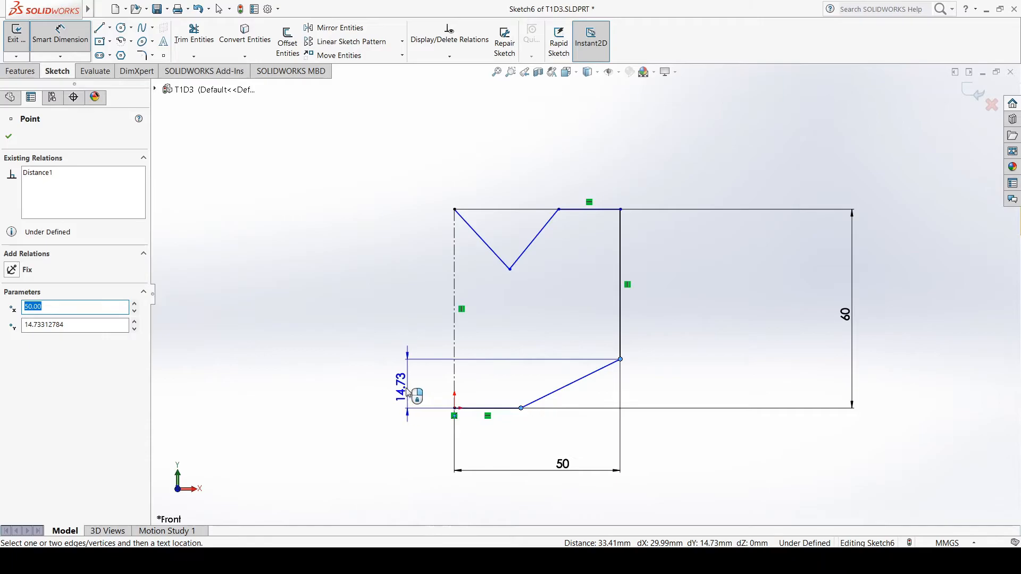
click(407, 393)
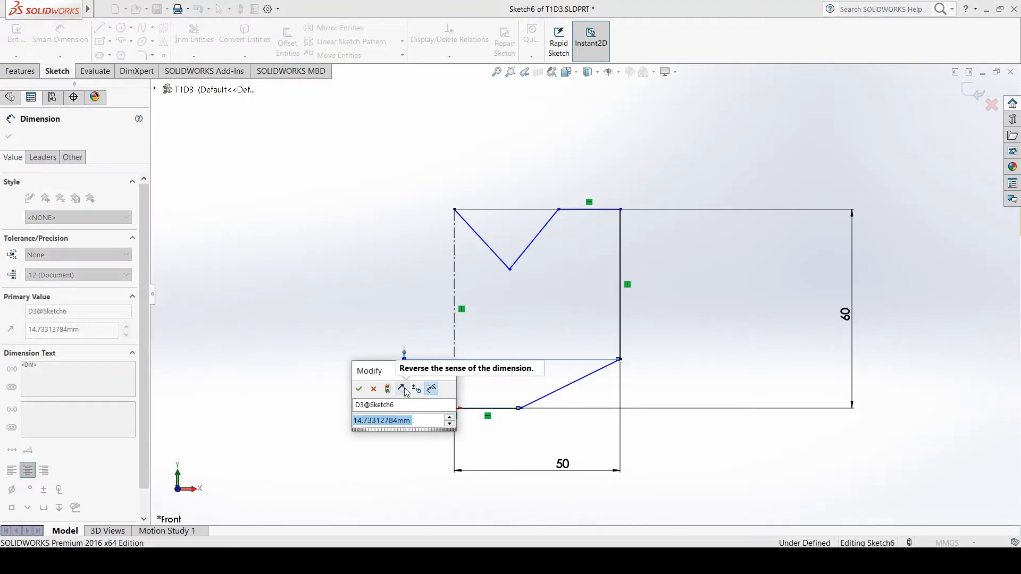
text(30)
key(Return)
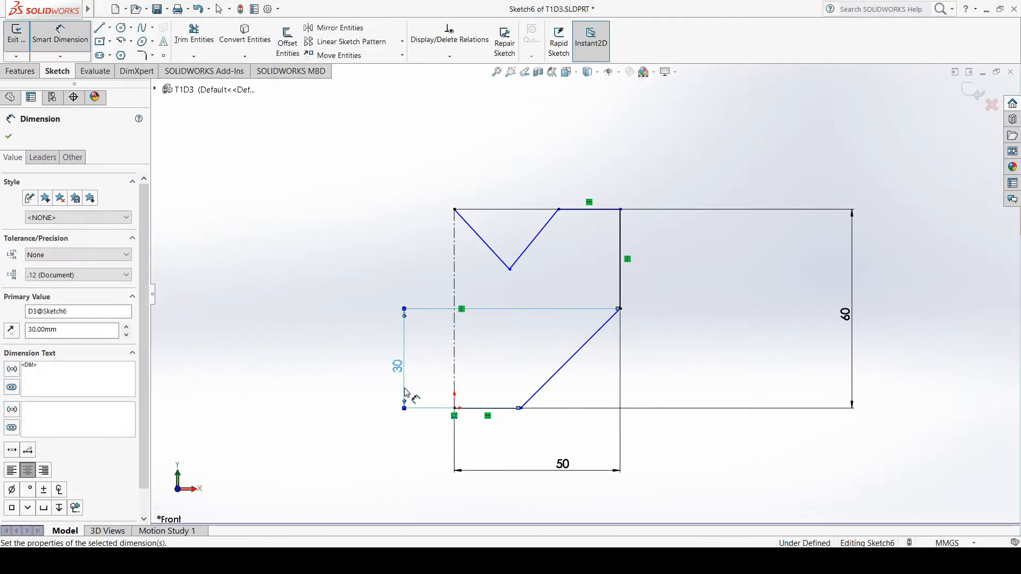
Check Drawing 3's lower-right corner in the tutorial PDF and dimension the sloped line's horizontal extent as 20 mm in SOLIDWORKS
key(alt+Tab)
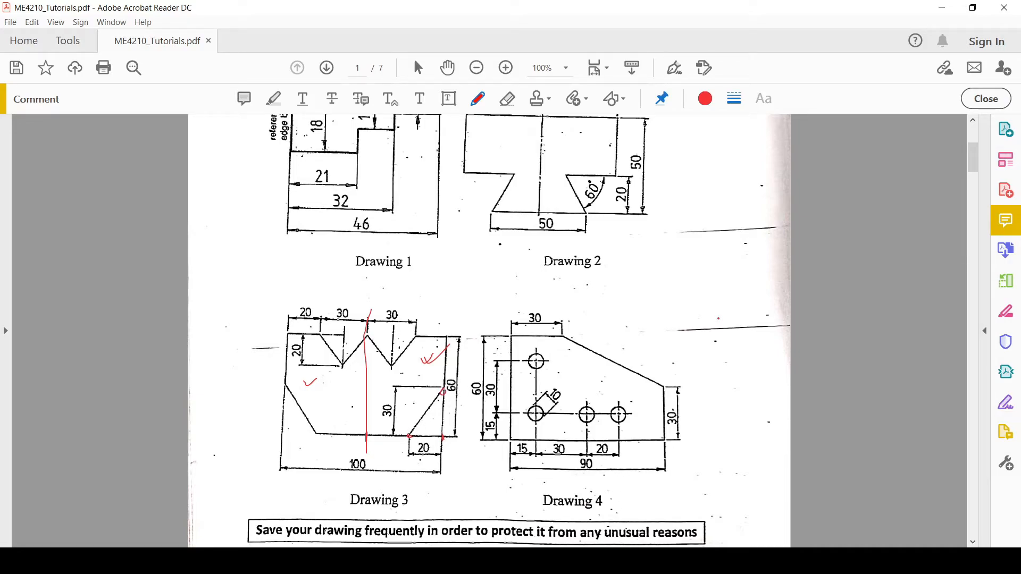
key(alt+Tab)
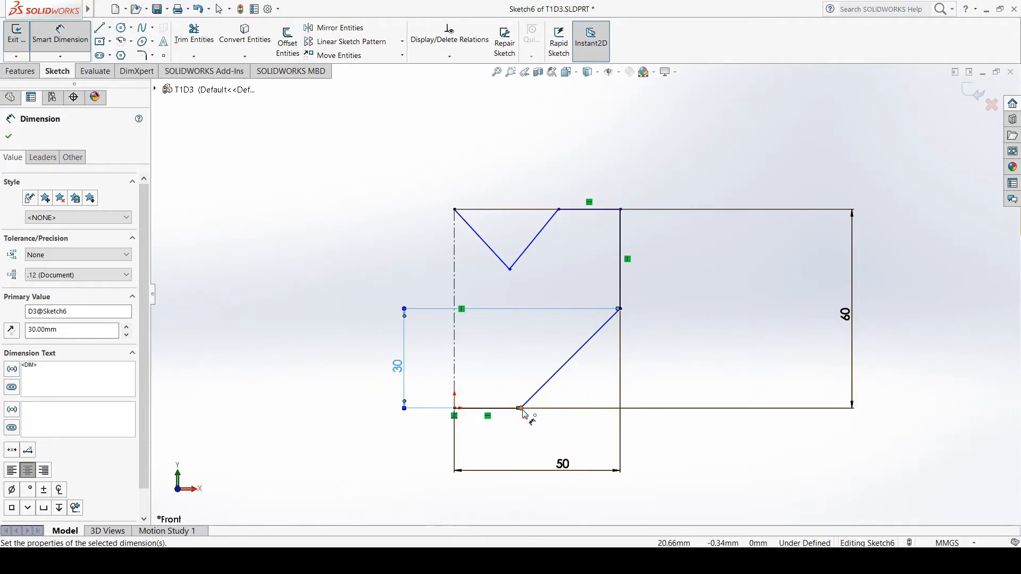
click(522, 410)
click(620, 309)
click(565, 497)
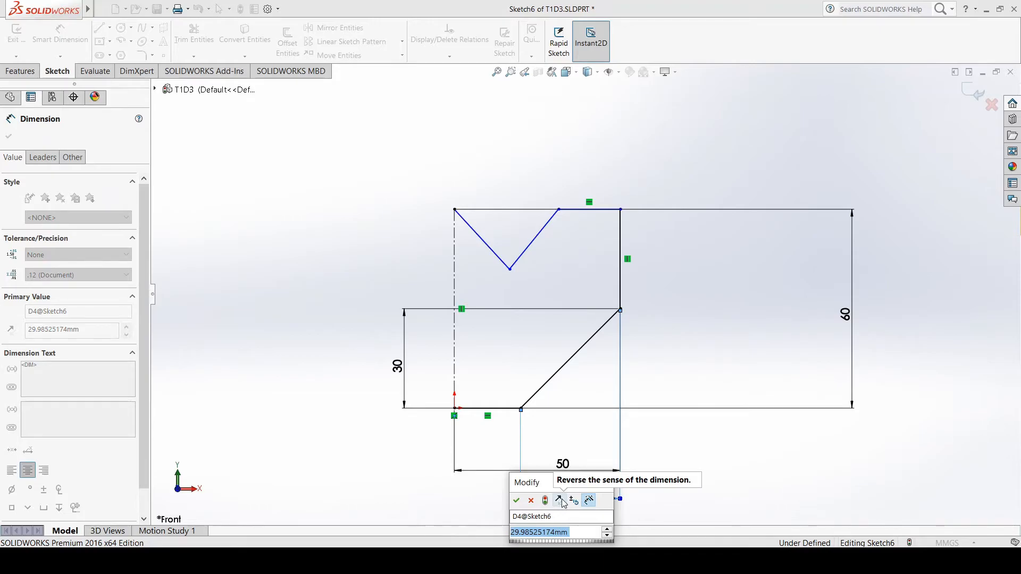
text(20)
key(Return)
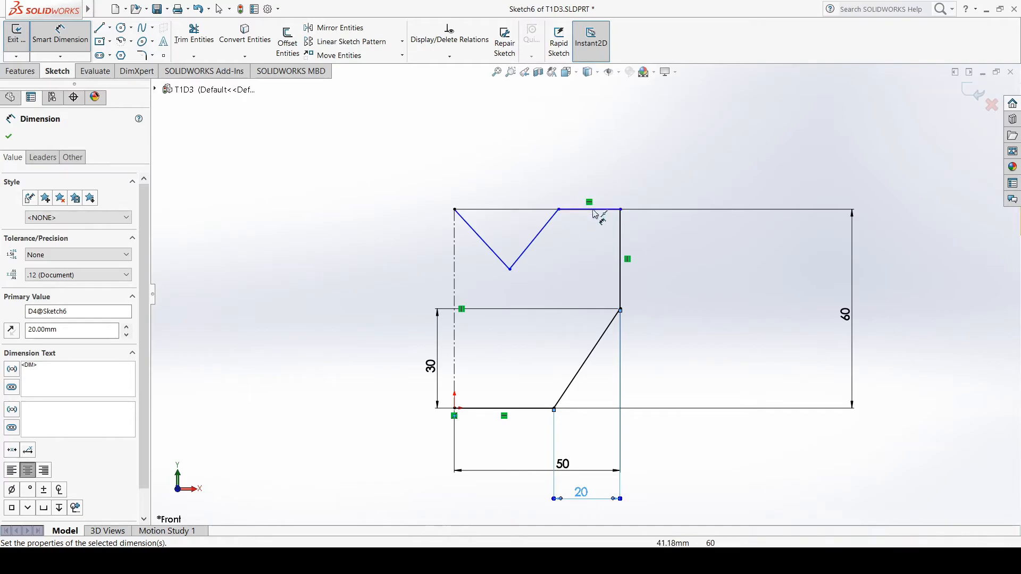
Consult Drawing 3 in the tutorial PDF, return to the SOLIDWORKS sketch and dimension the short top line as 20 mm
click(662, 561)
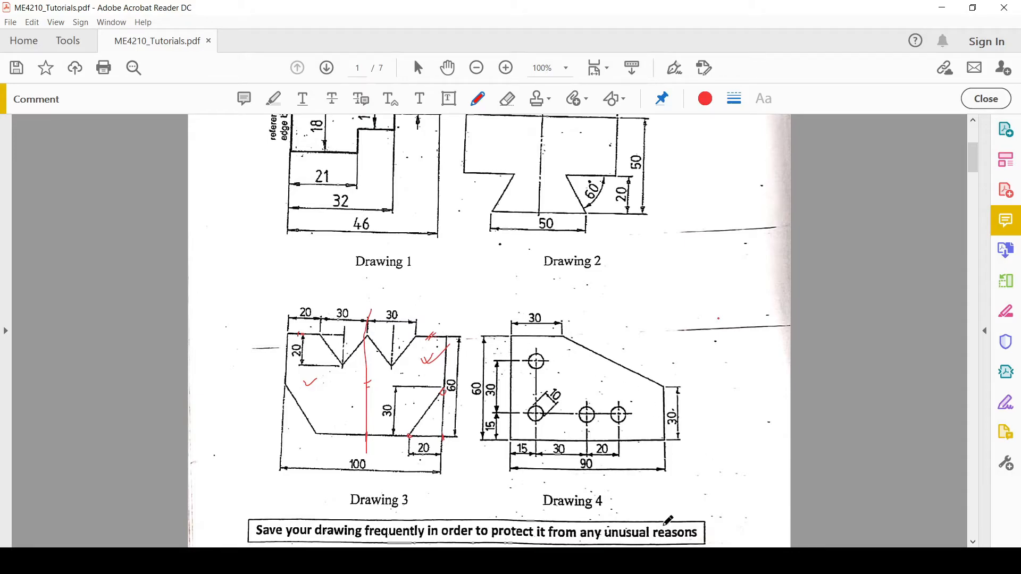
key(alt+Tab)
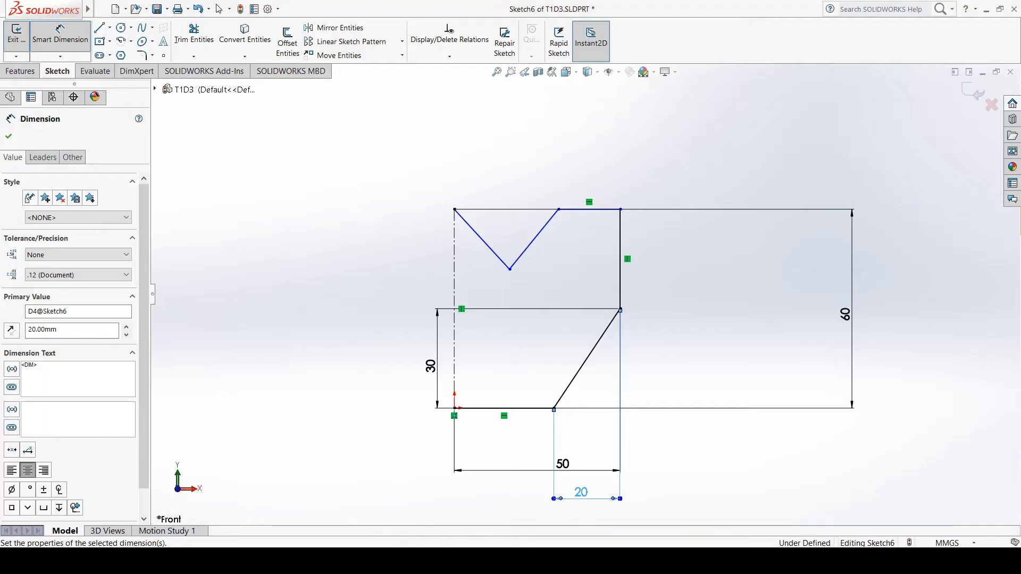
click(599, 211)
click(593, 167)
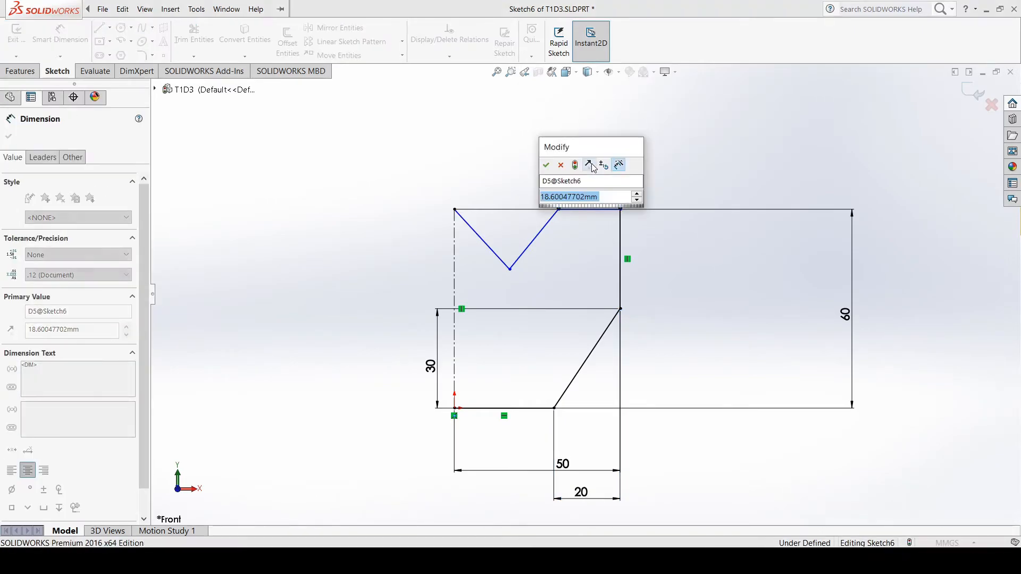
text(20)
key(Return)
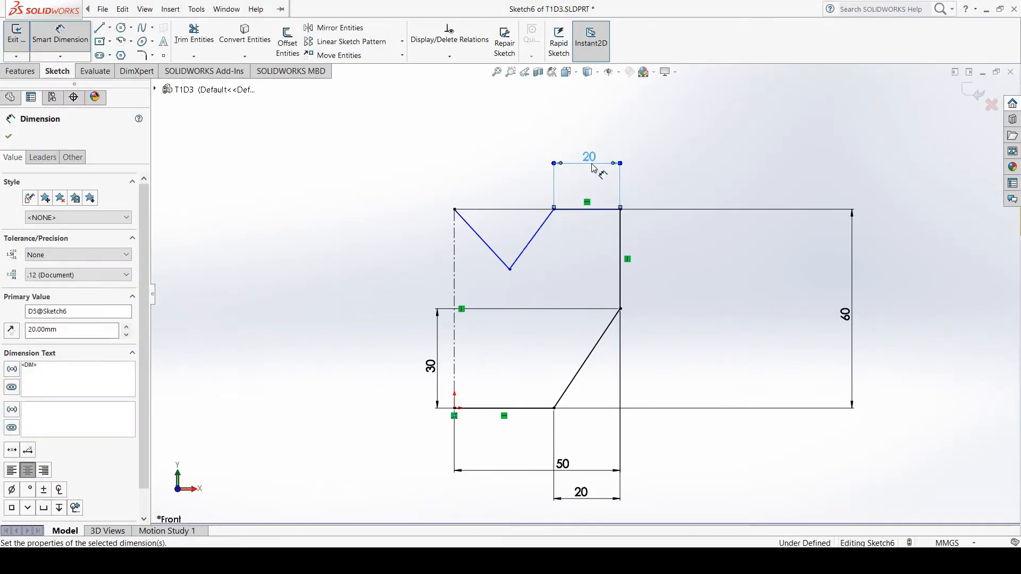
Dimension the V-notch's opening horizontally between the top line's inner end and the centerline's upper end
click(554, 209)
click(454, 209)
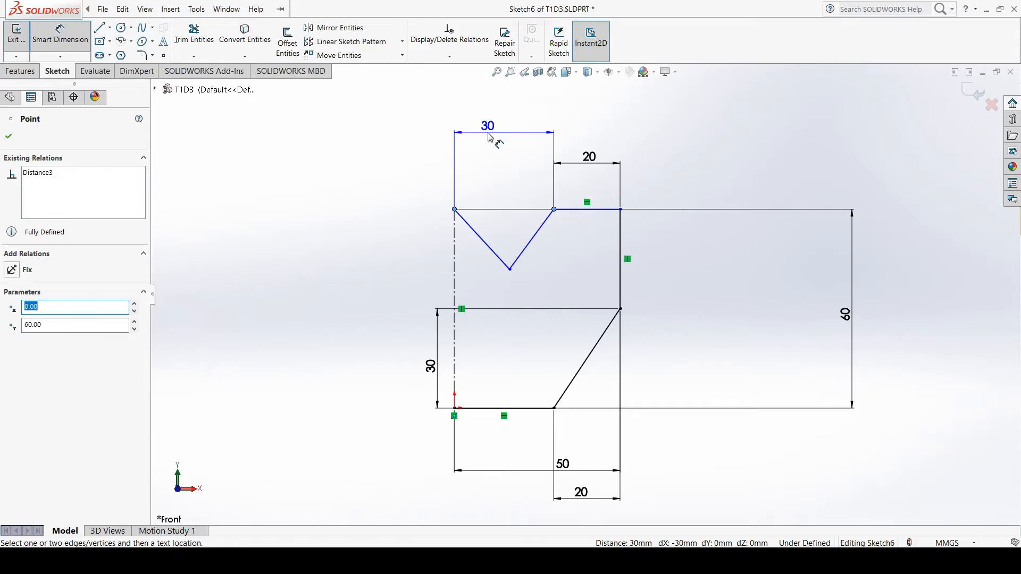
click(489, 137)
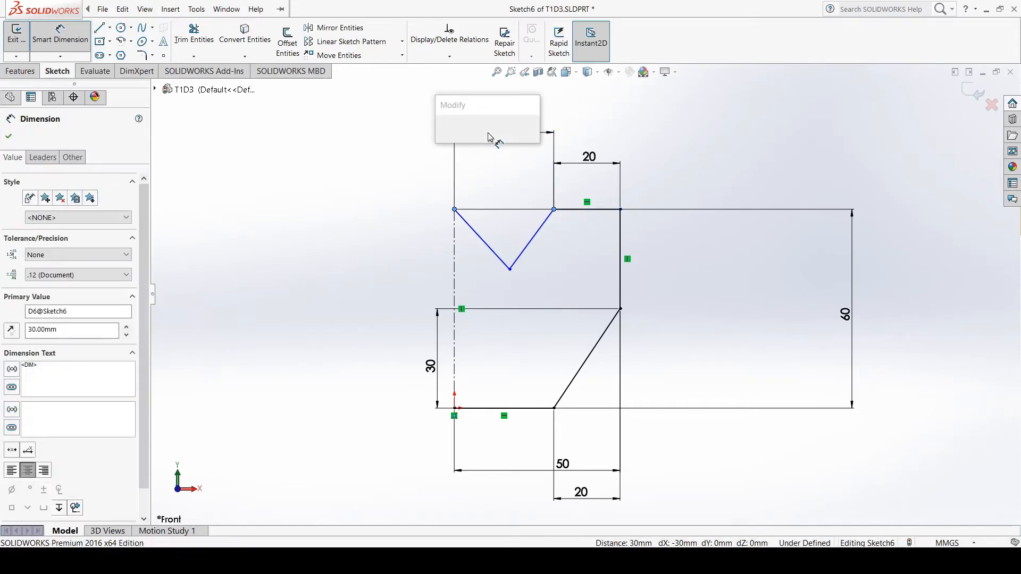
click(442, 136)
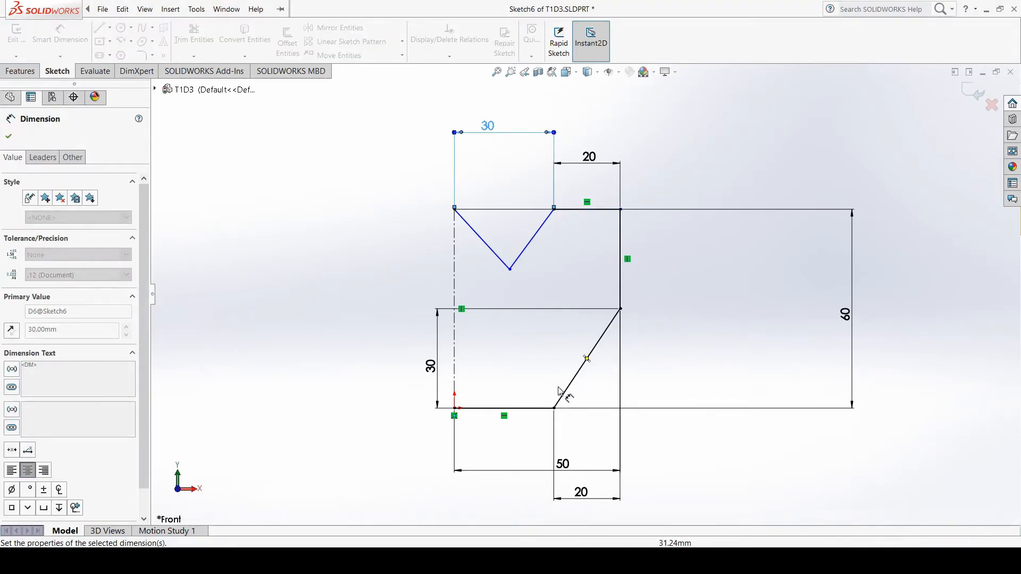
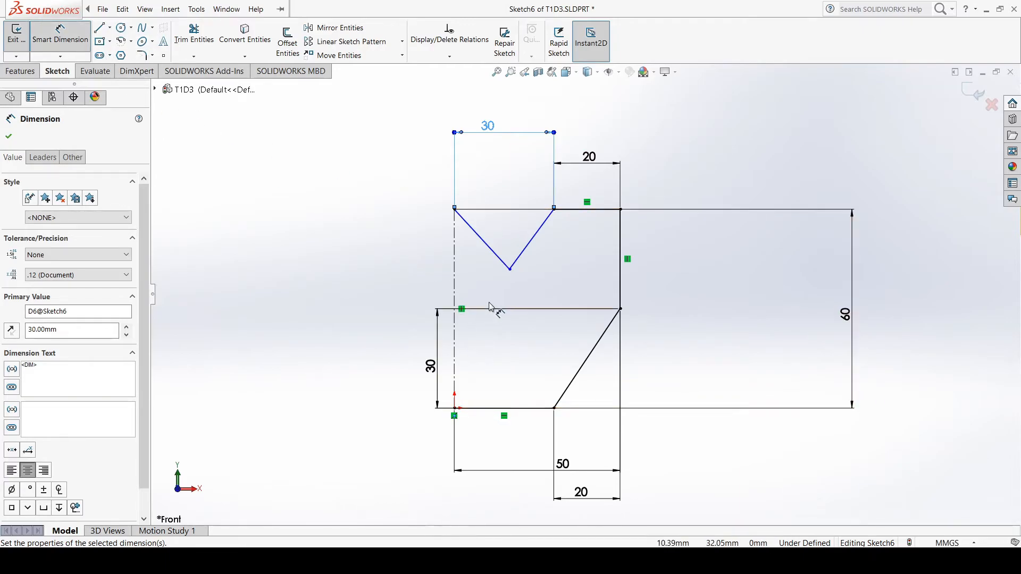
Dimension the horizontal distance from the origin to the V-notch's lowest point as 15 mm
click(454, 409)
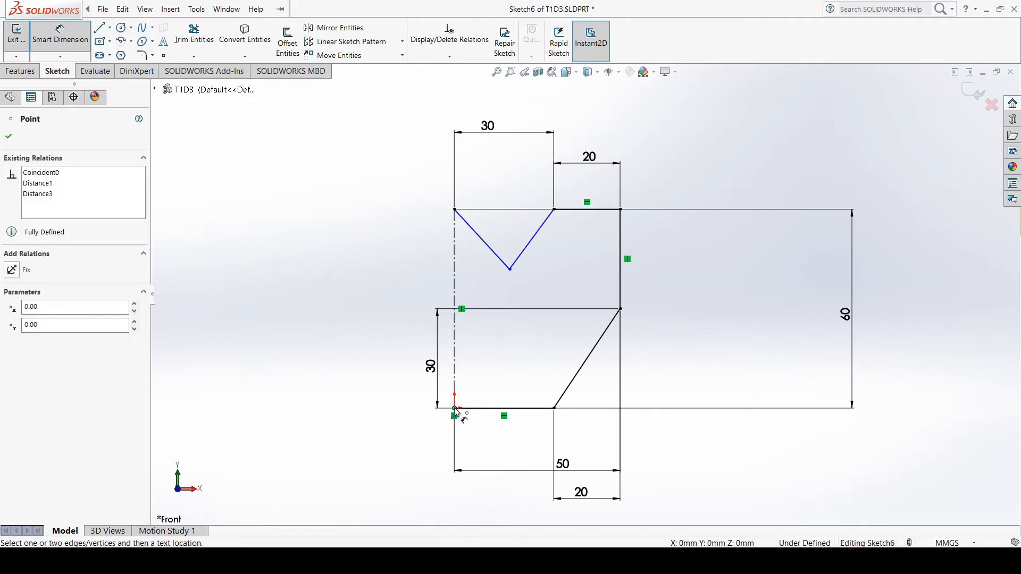
click(509, 270)
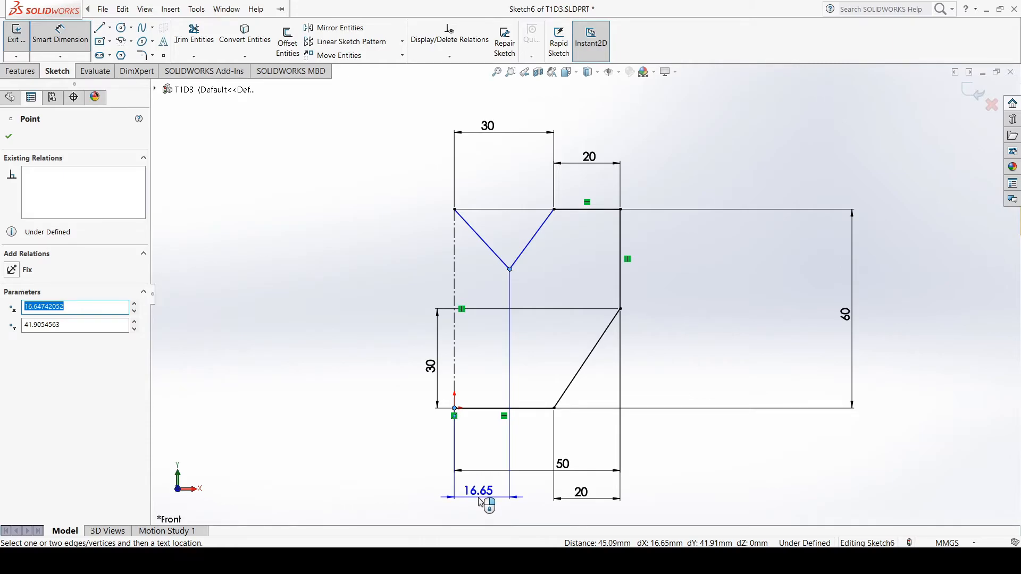
click(481, 502)
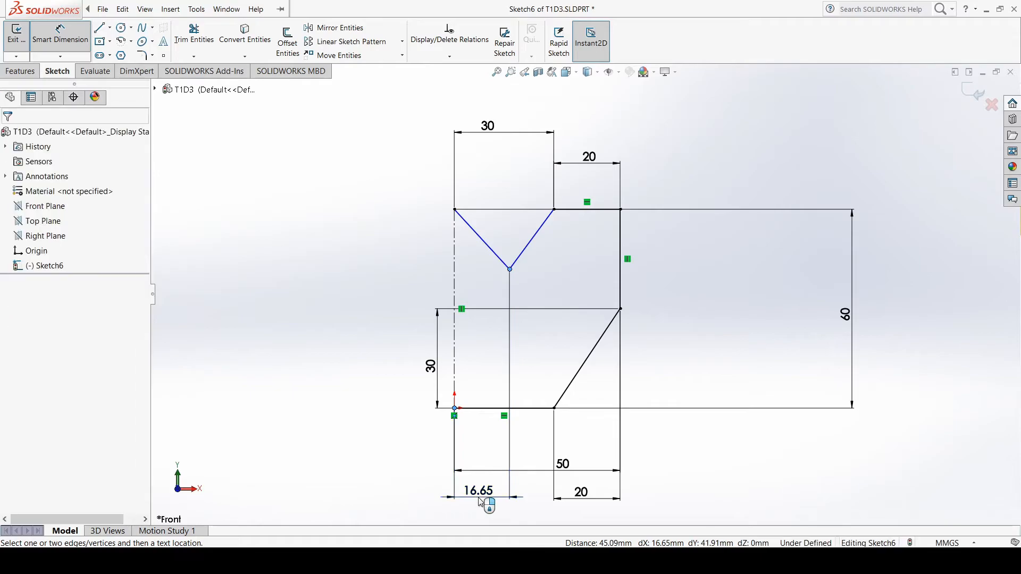
text(15)
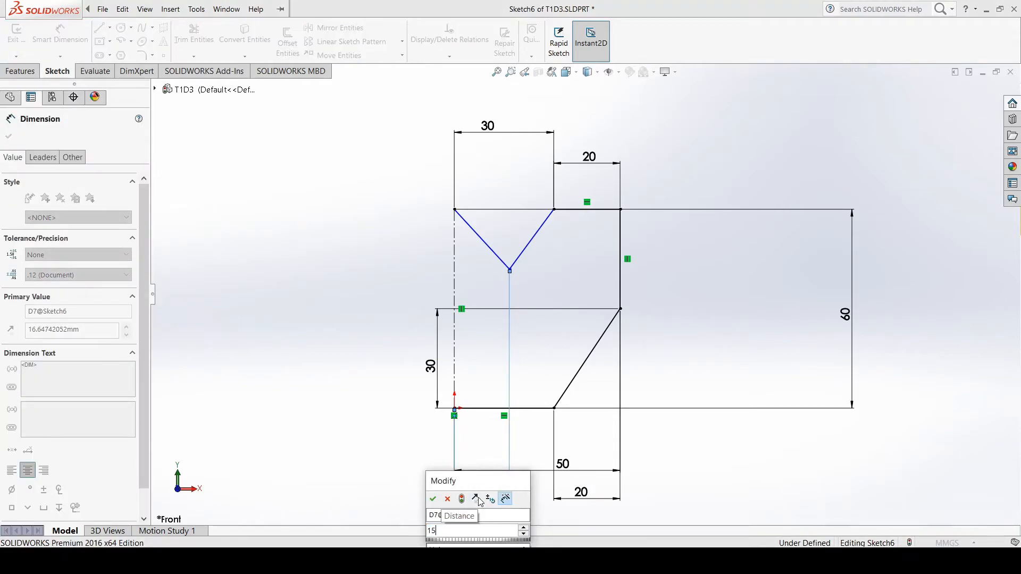
key(Return)
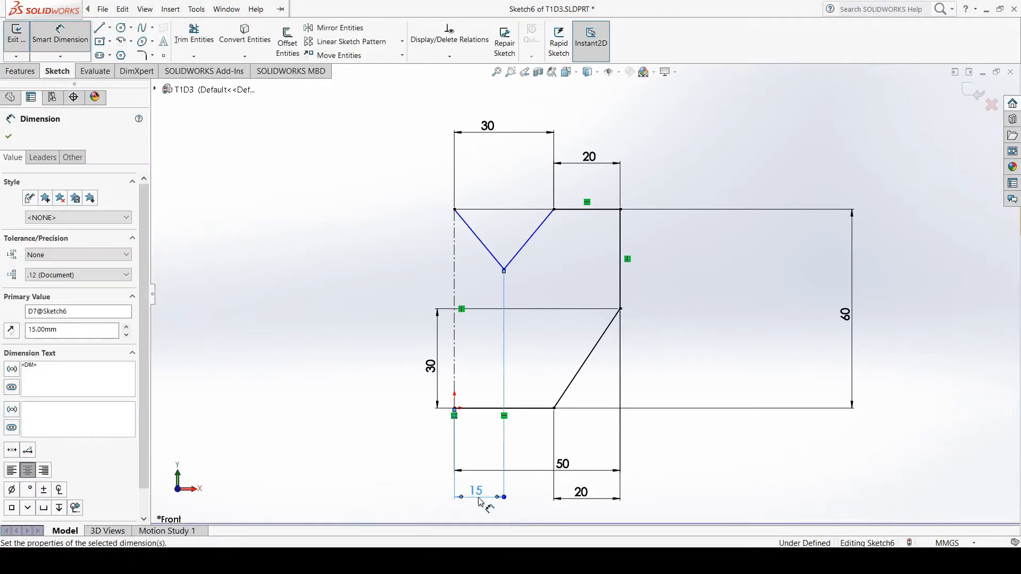
click(9, 136)
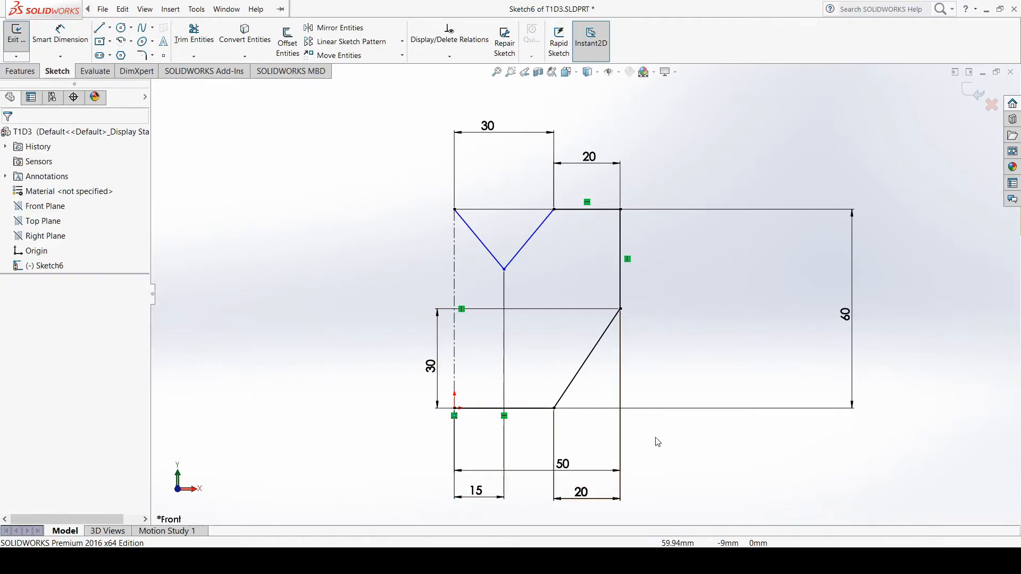
Move the sloped line's 30 mm vertical dimension to the outer side of the profile, inside the 60 mm height dimension
scroll(664, 436, down, 2)
scroll(639, 420, up, 4)
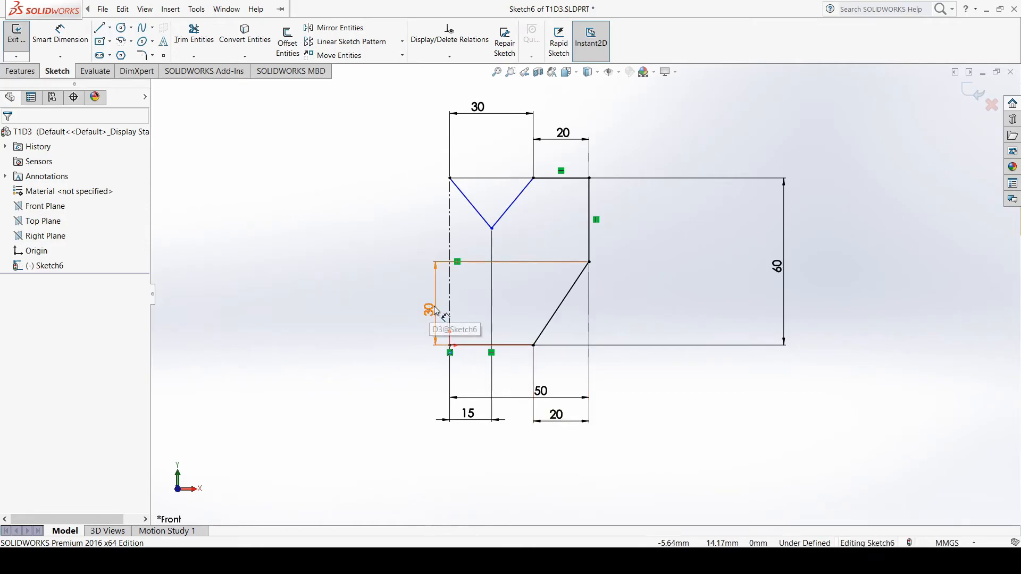
drag(435, 311, 662, 308)
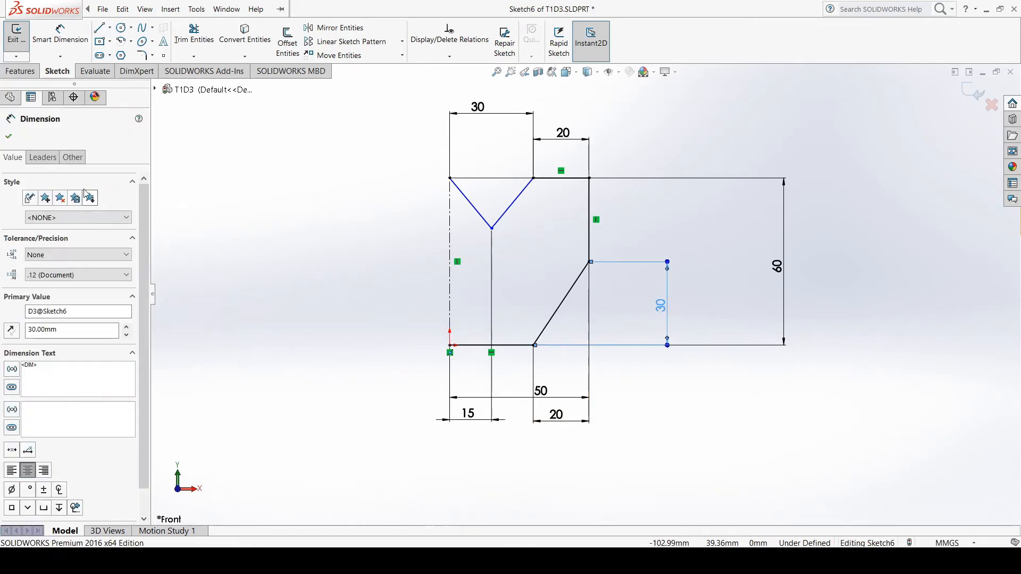
click(9, 136)
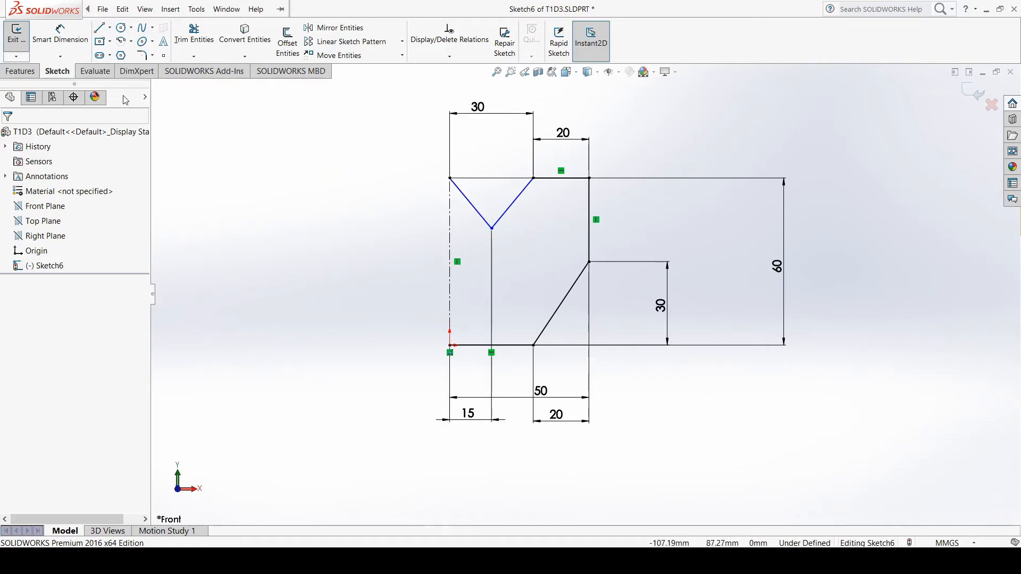
Dimension the V-notch's depth vertically from the centerline's upper end to the notch's lowest point as 20 mm
click(60, 33)
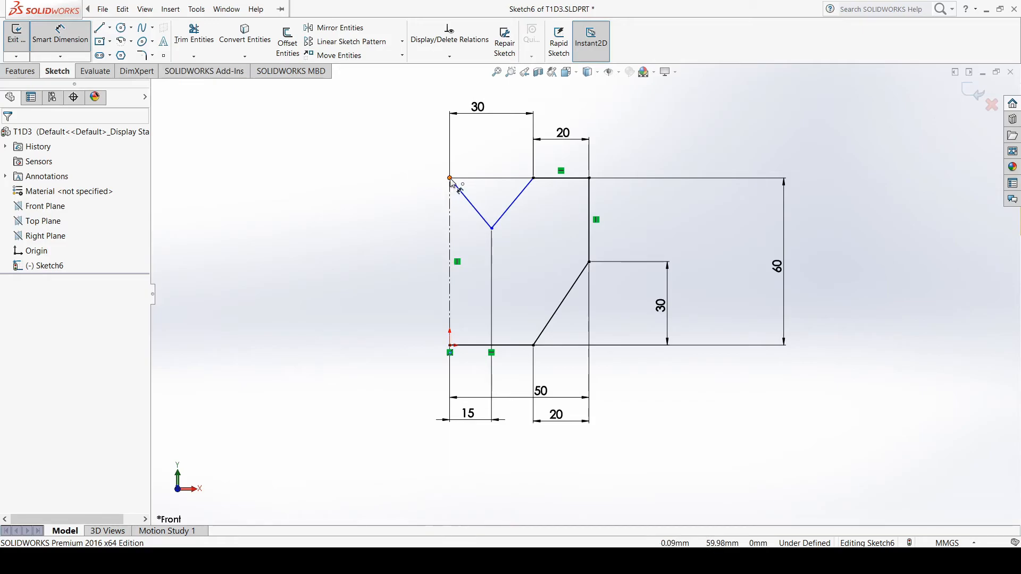
click(450, 179)
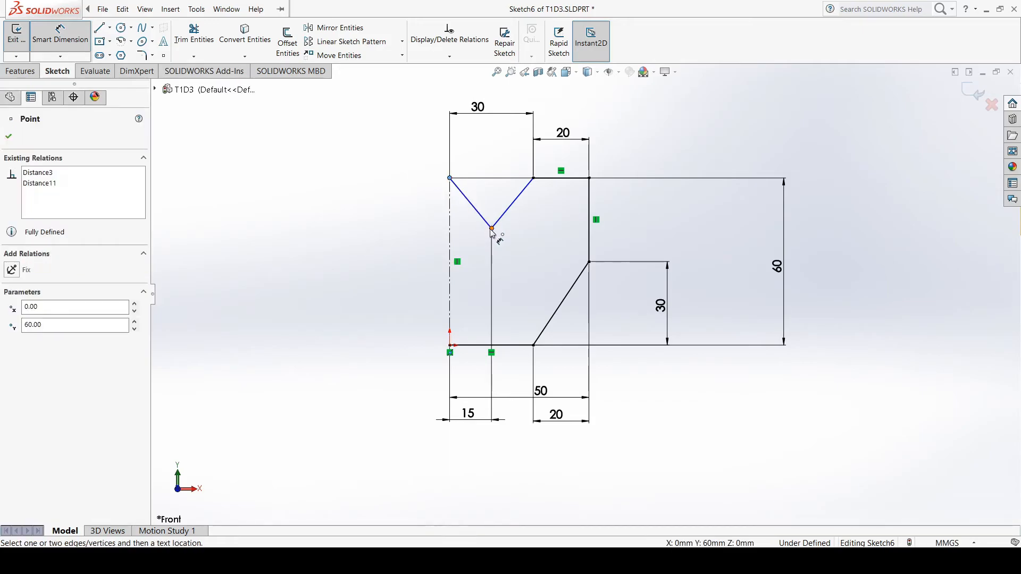
click(491, 229)
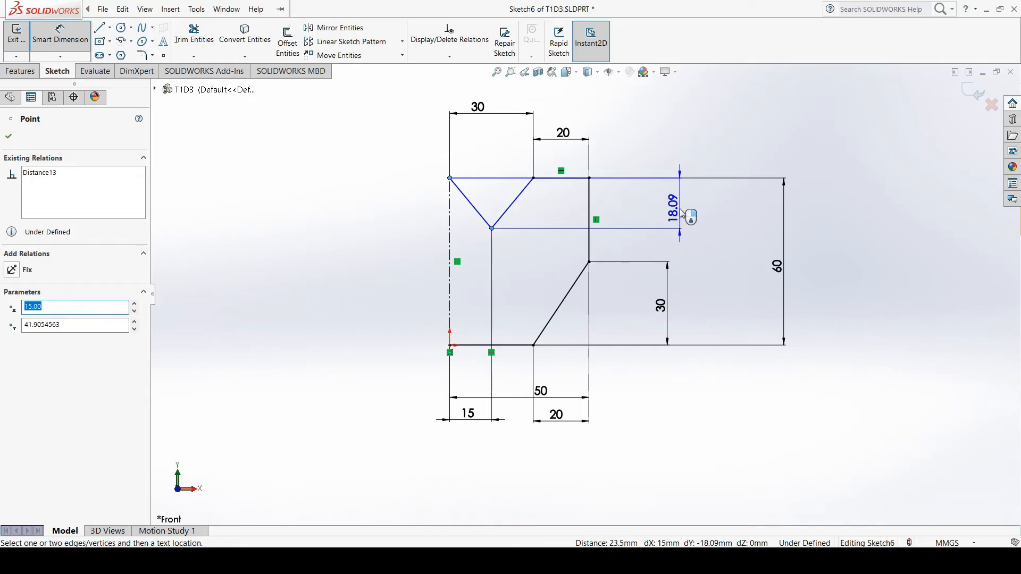
click(683, 212)
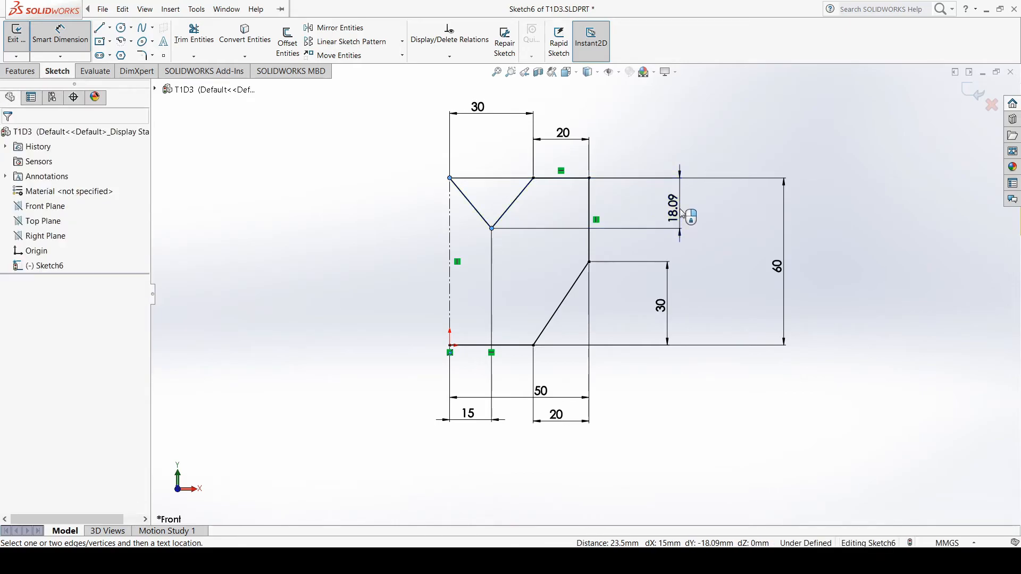
text(20)
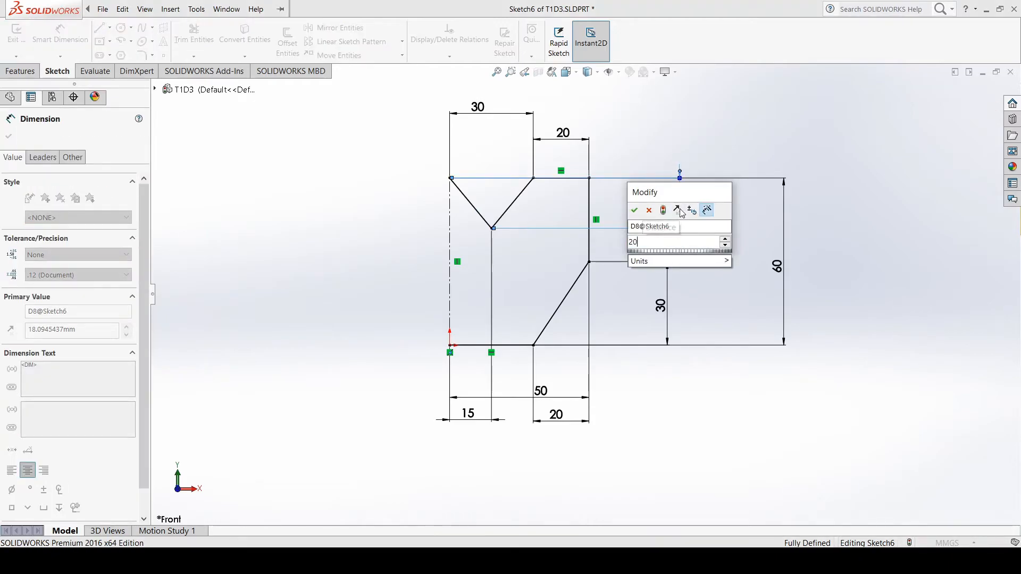
key(Return)
key(Escape)
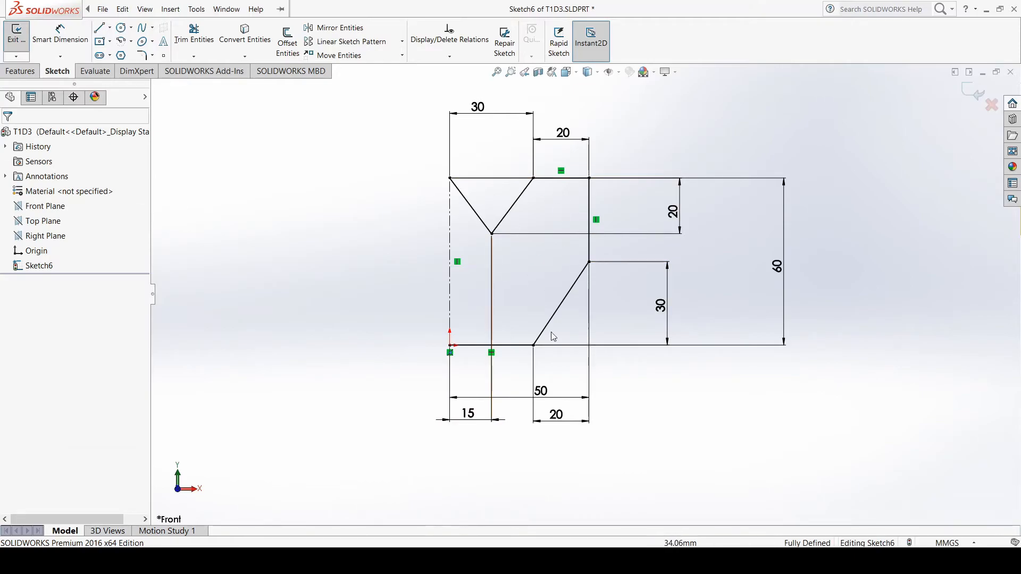
Check the V-notch depth on Drawing 3 in the tutorial PDF and return to the SOLIDWORKS sketch
click(676, 561)
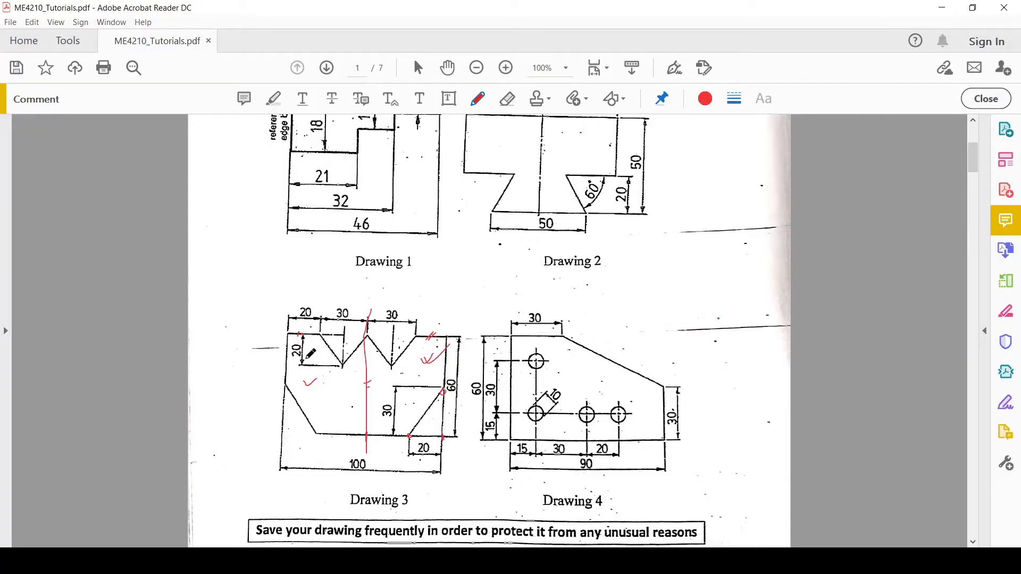
drag(313, 353, 311, 359)
click(669, 561)
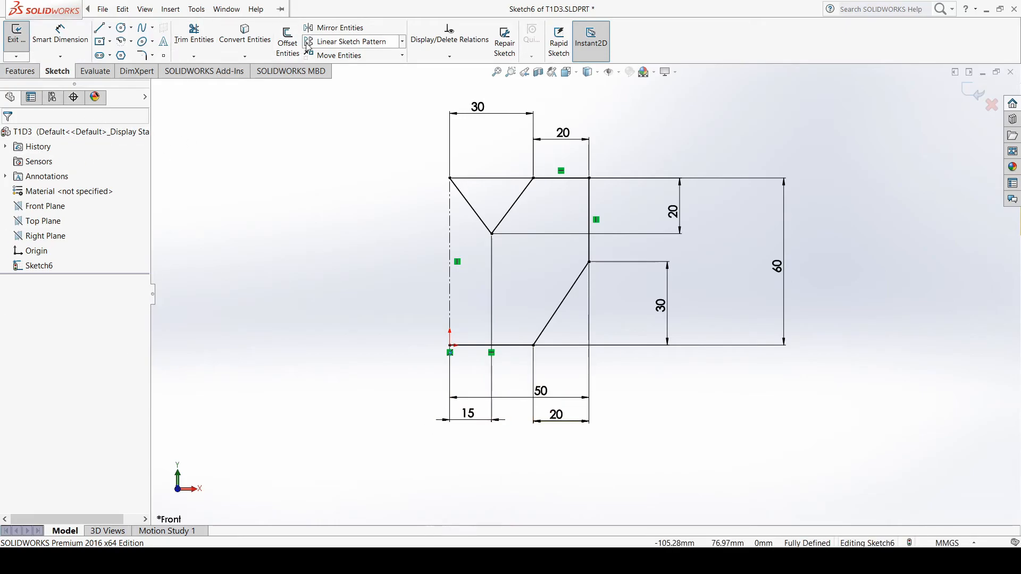
Mirror all six profile lines about the vertical centerline, keeping the originals
click(332, 33)
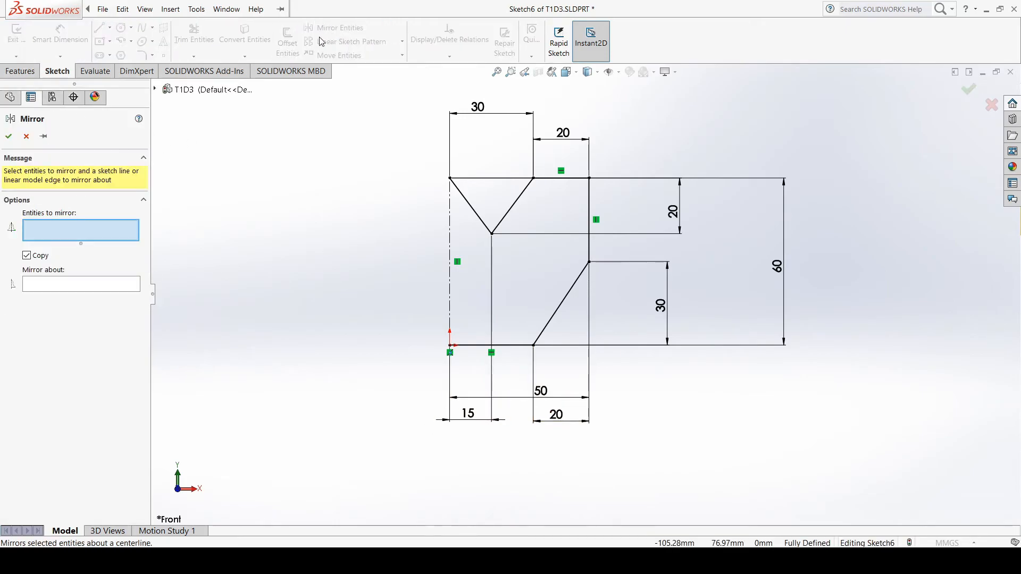
click(88, 289)
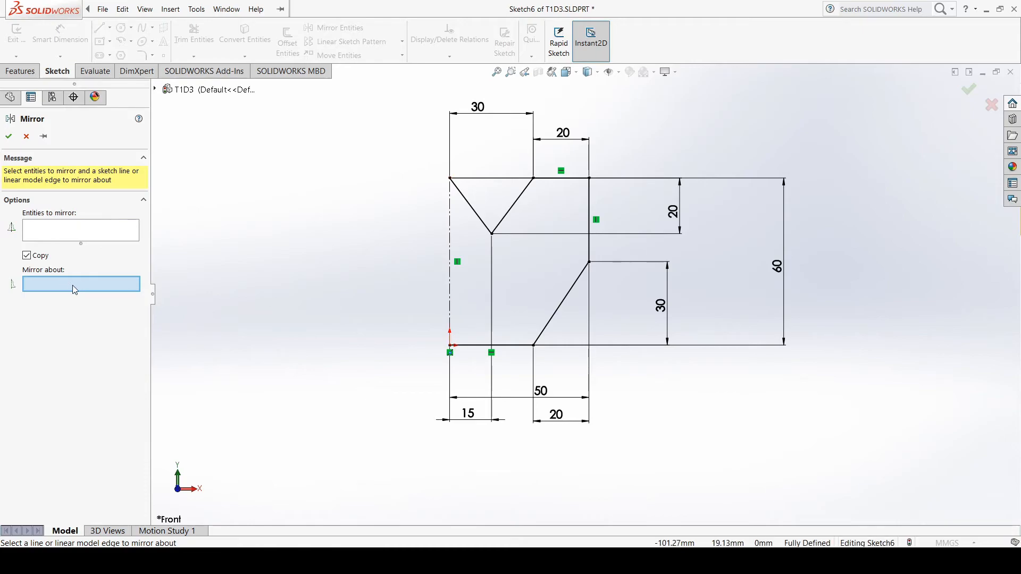
click(451, 290)
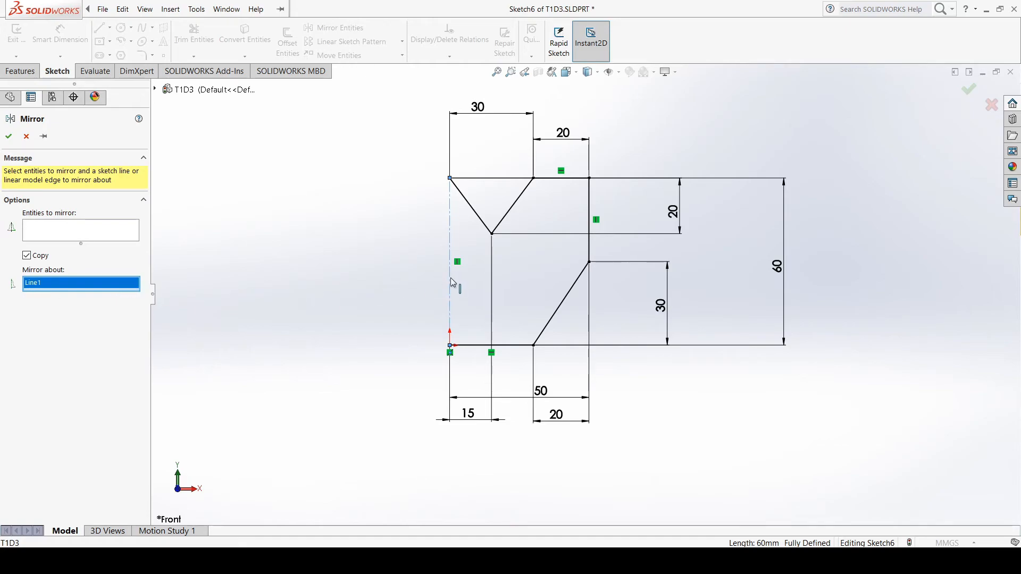
click(41, 237)
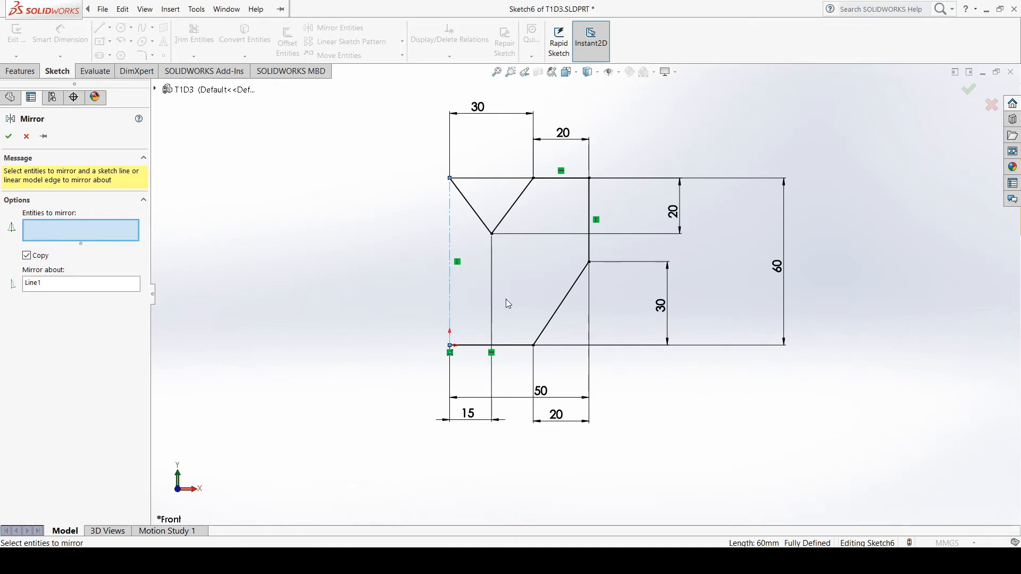
click(476, 218)
click(511, 211)
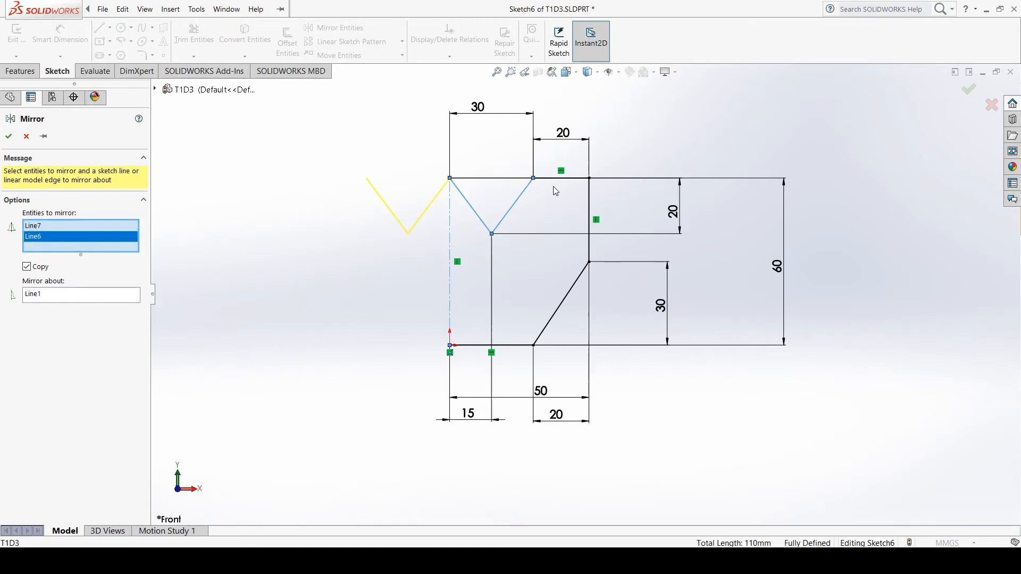
click(589, 202)
click(588, 202)
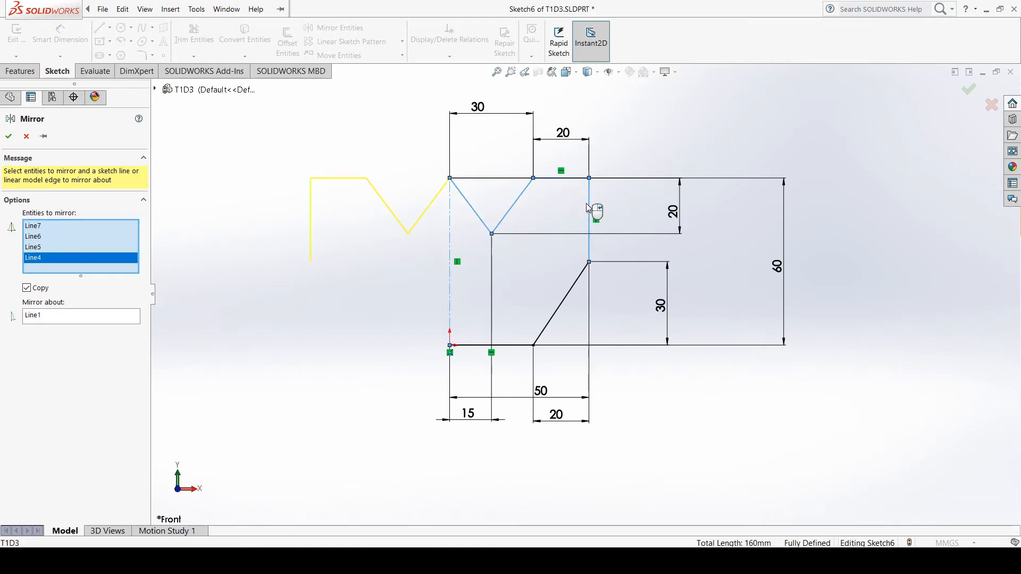
click(569, 294)
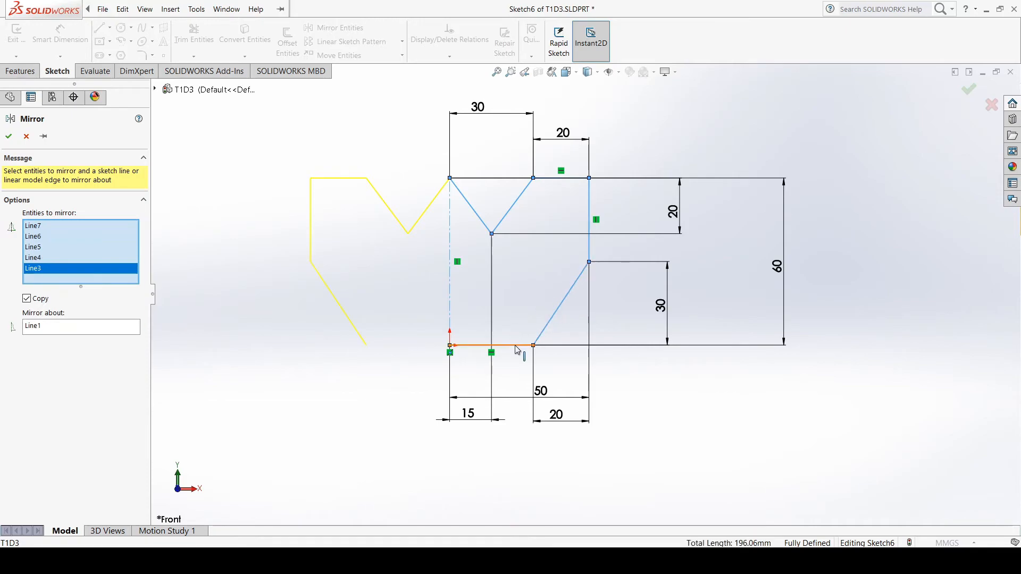
click(519, 345)
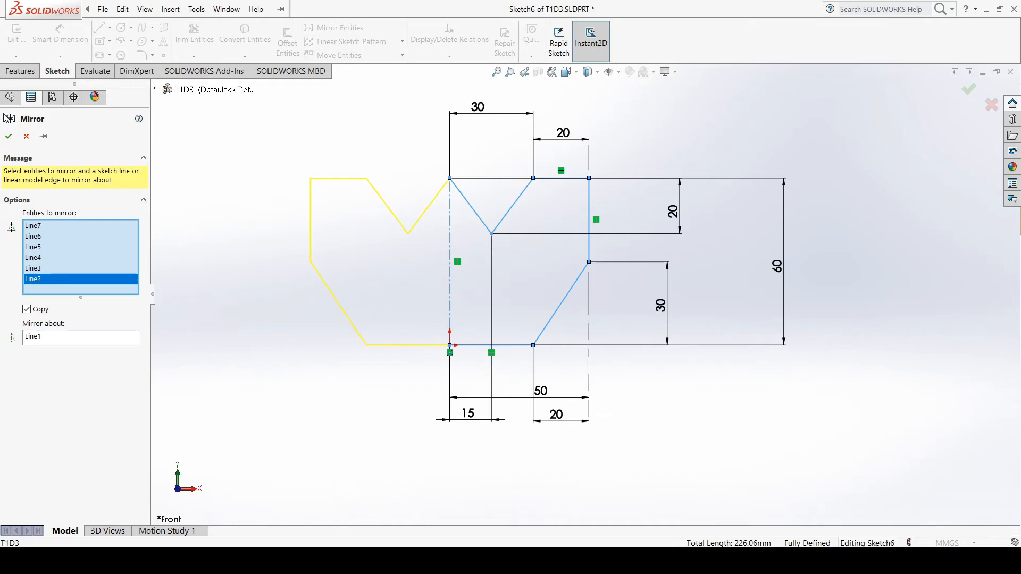
click(8, 136)
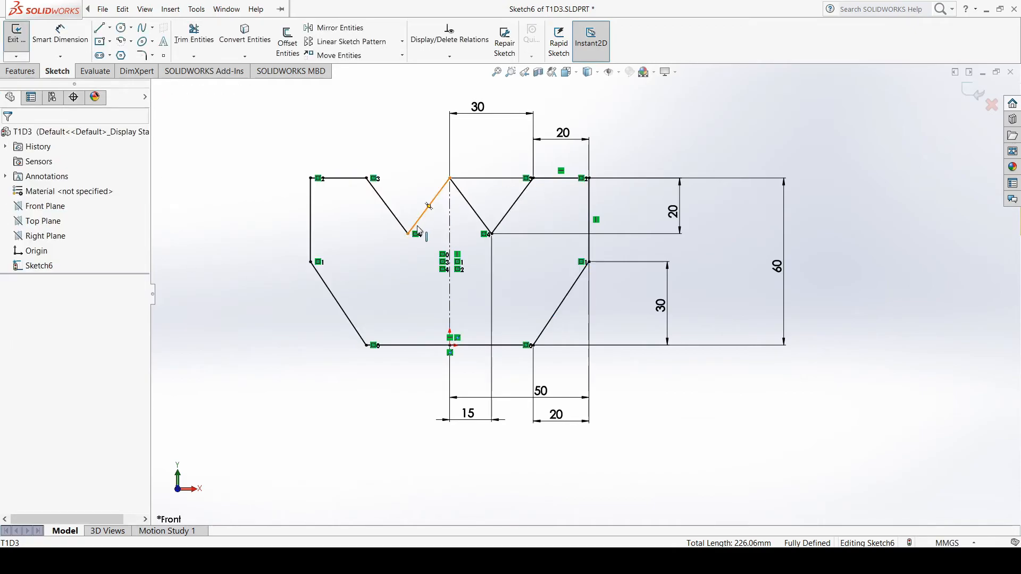
Preview a Smart Dimension between the two outer vertical lines to check the overall width, without placing it
scroll(419, 229, down, 1)
scroll(408, 244, up, 1)
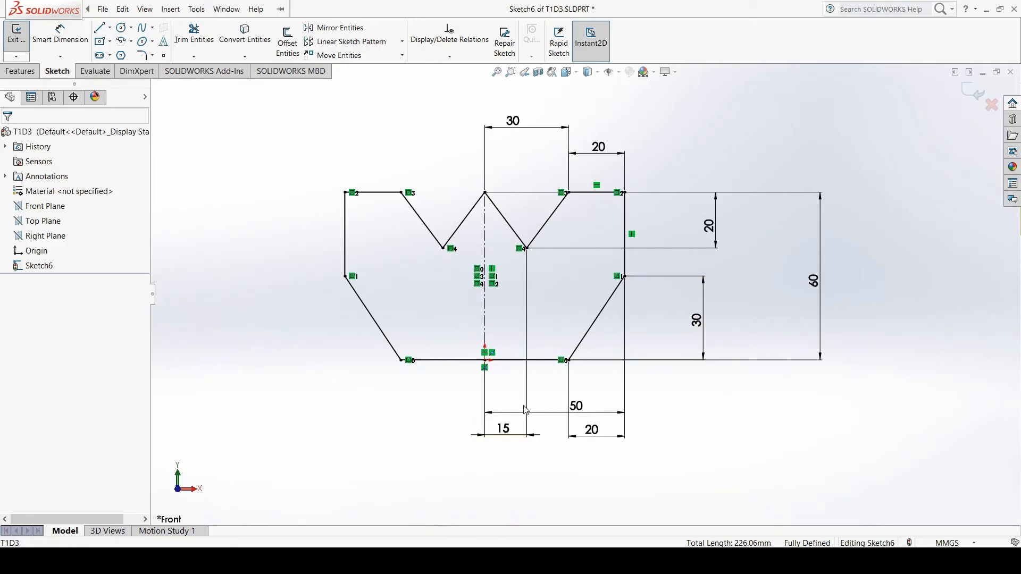
click(81, 45)
scroll(635, 394, down, 1)
scroll(615, 388, up, 2)
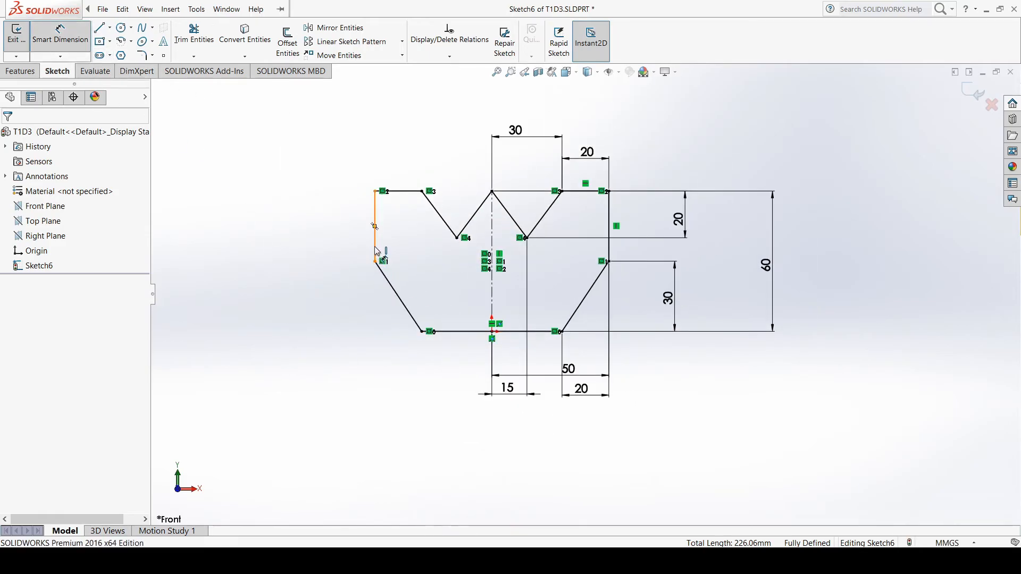
click(609, 226)
click(376, 229)
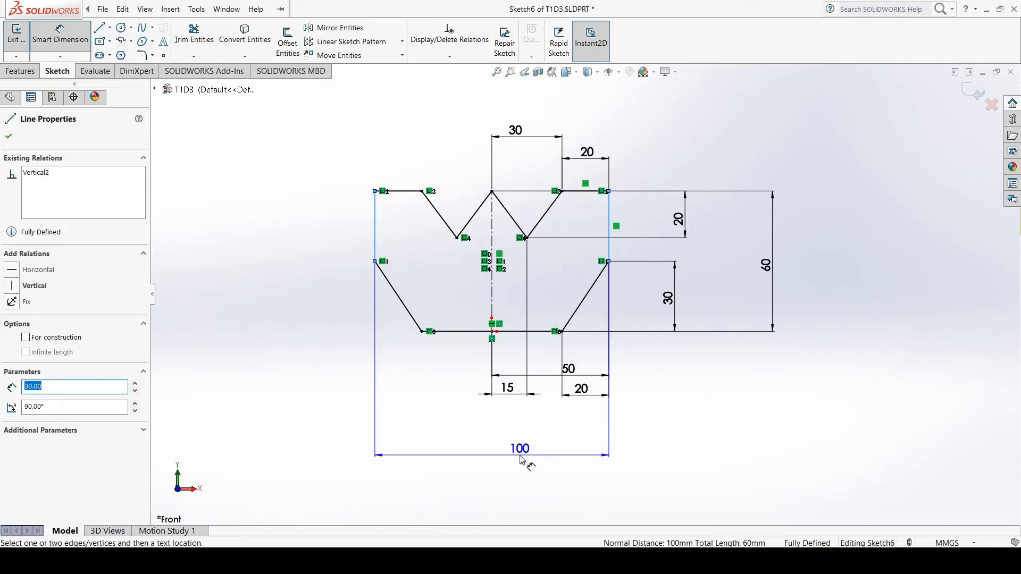
key(Escape)
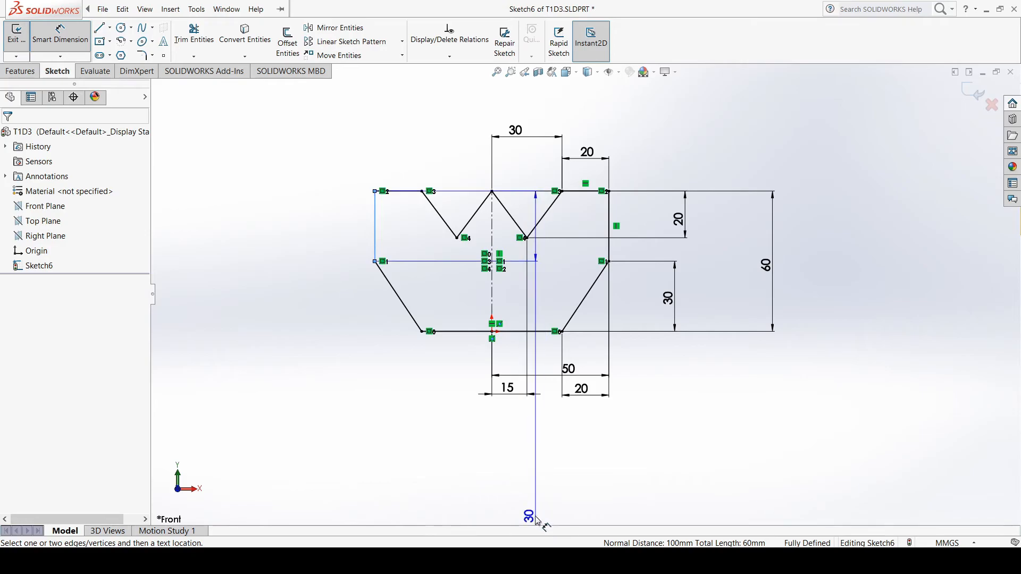
key(Escape)
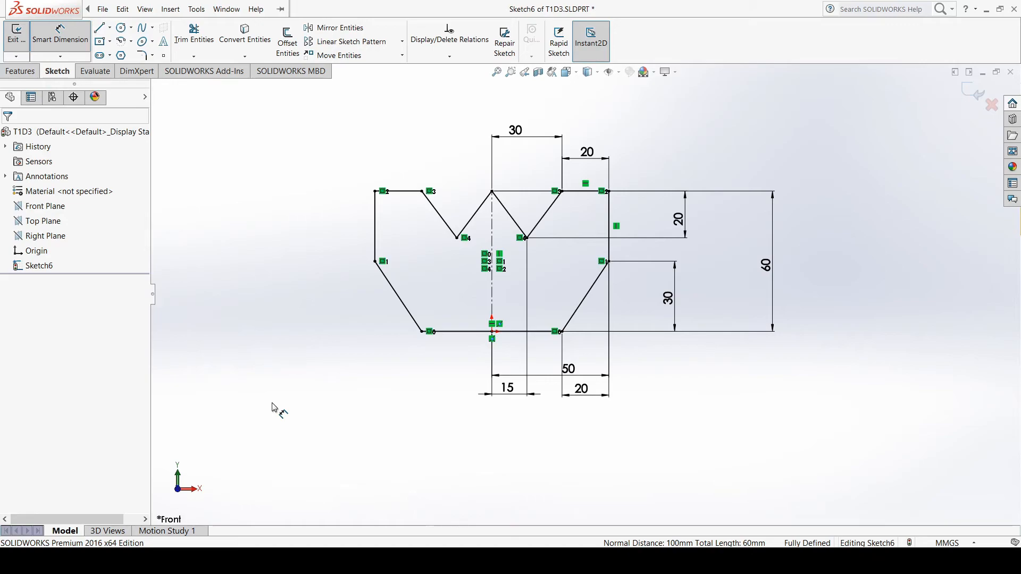
Examine Drawing 4 in the tutorial PDF, undo the pen mark made beside its title, and switch to the new SOLIDWORKS part
key(alt+Tab)
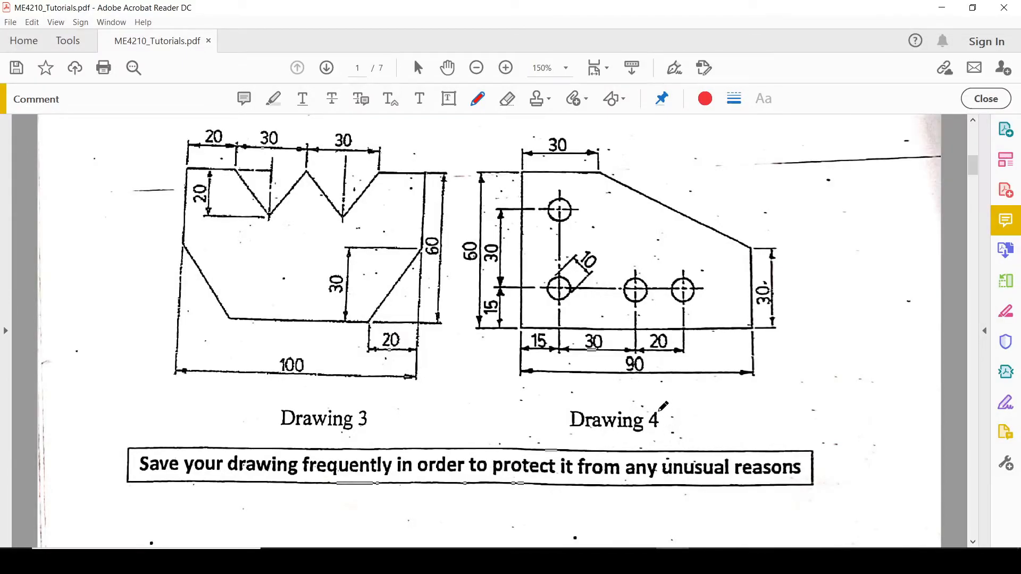
drag(661, 421, 683, 421)
key(ctrl+z)
click(641, 562)
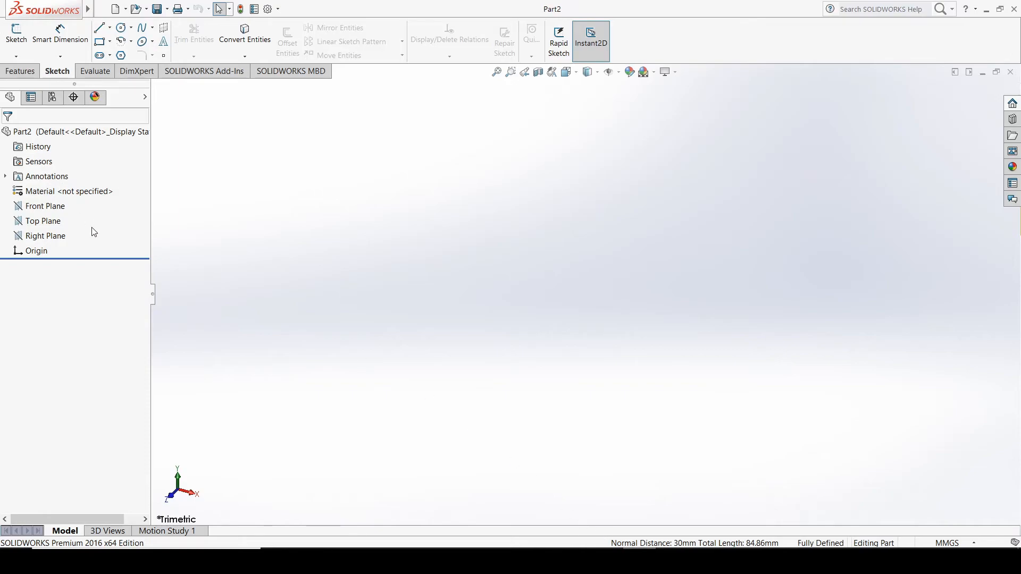
Orient the view normal to the Front Plane and save the new part as T1D4
click(58, 207)
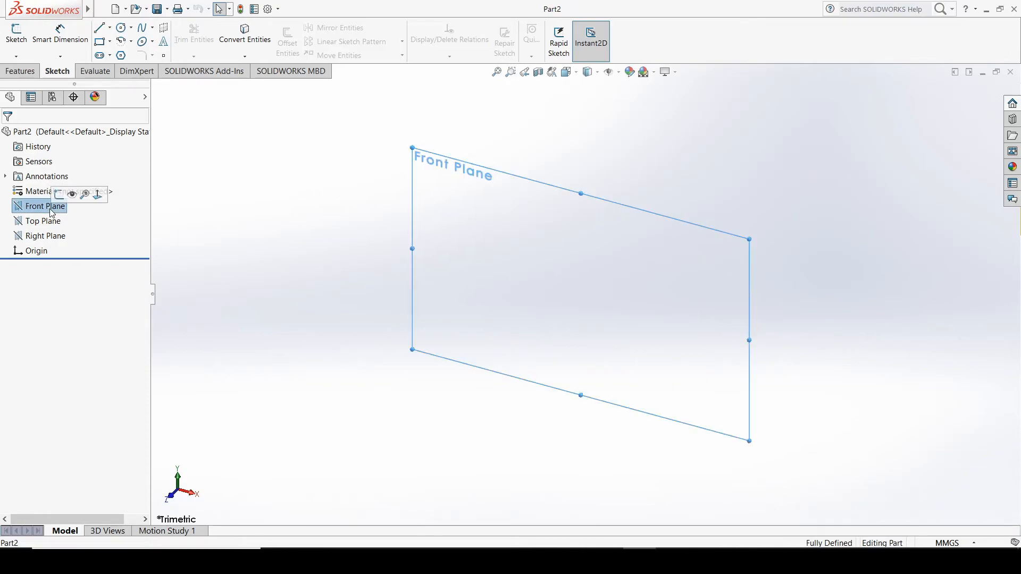
click(98, 194)
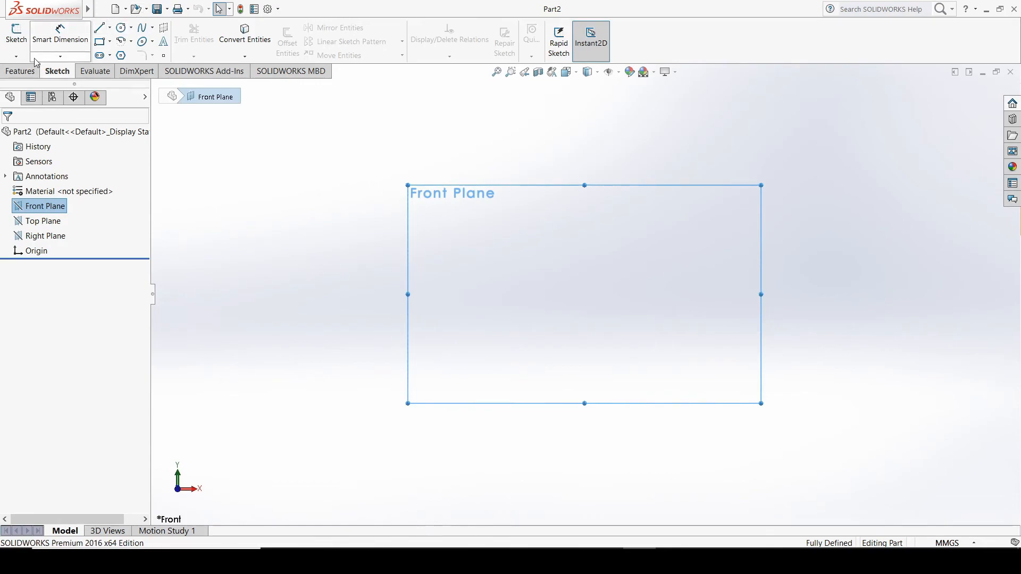
click(167, 10)
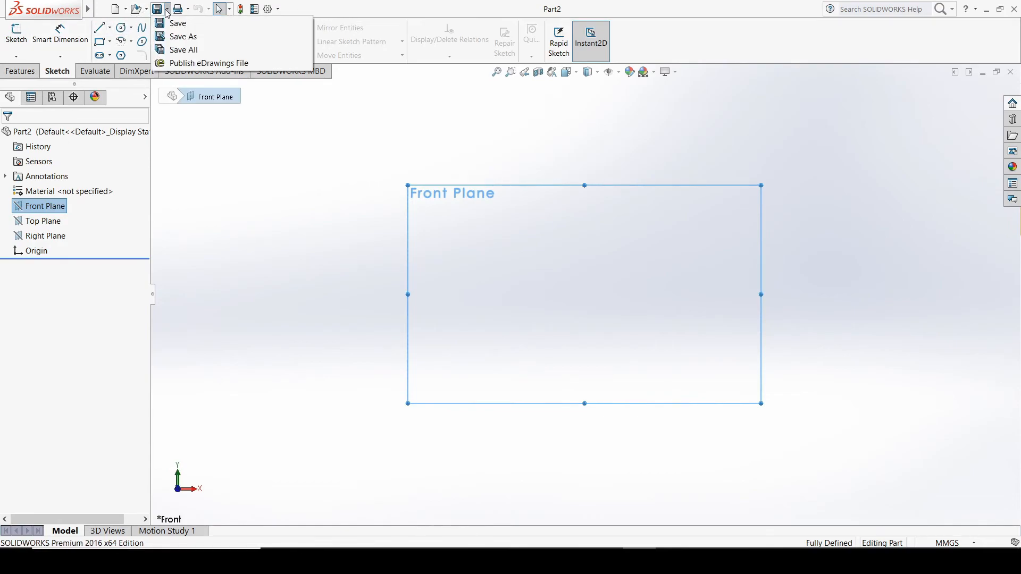
click(204, 37)
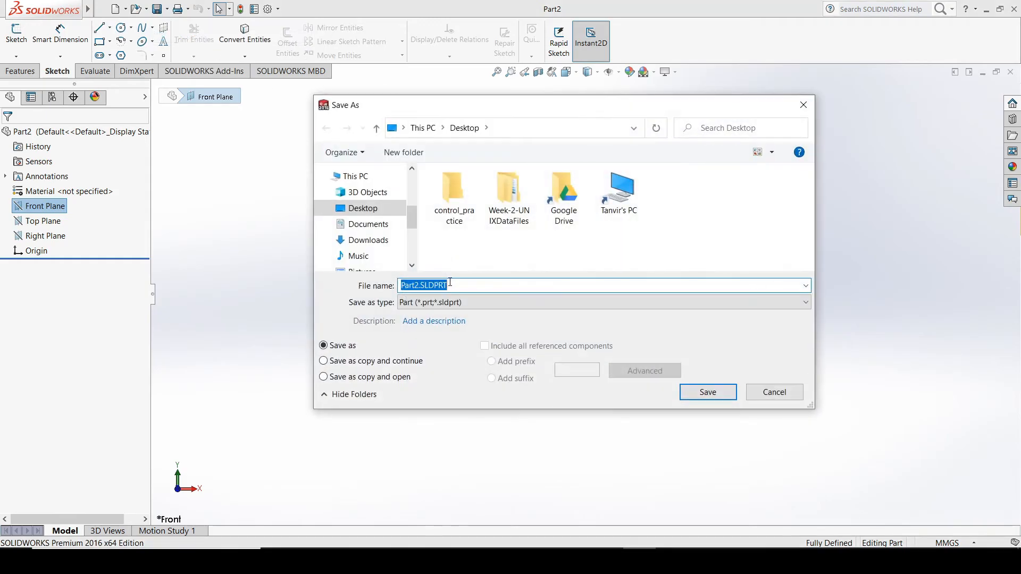
click(419, 286)
key(BackSpace)
key(BackSpace)
key(BackSpace)
key(BackSpace)
key(BackSpace)
text(T1D$)
key(BackSpace)
text(4)
click(694, 391)
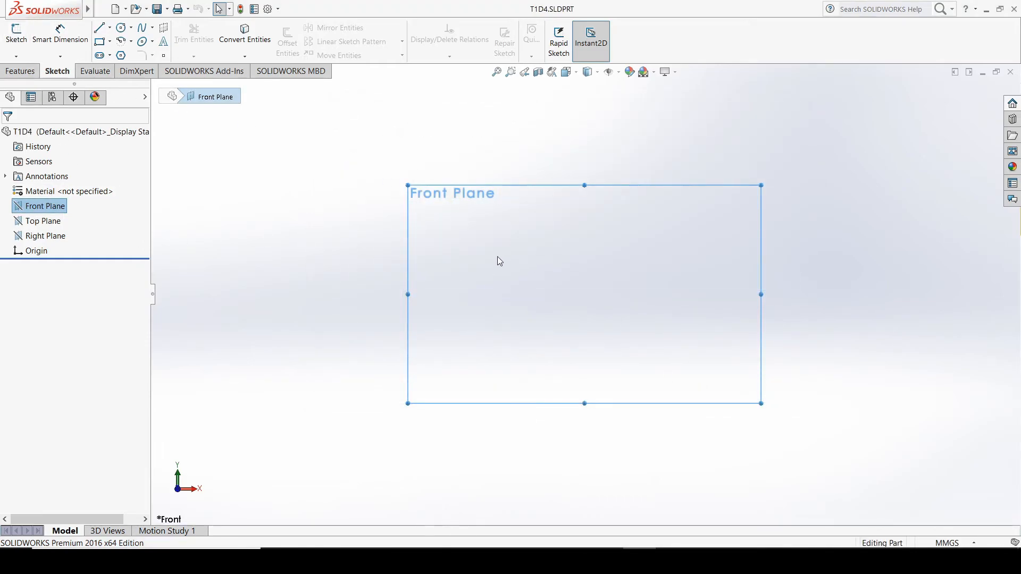
Start a sketch on the Front Plane, check Drawing 4 in the tutorial PDF, and return to the SOLIDWORKS sketch
click(19, 42)
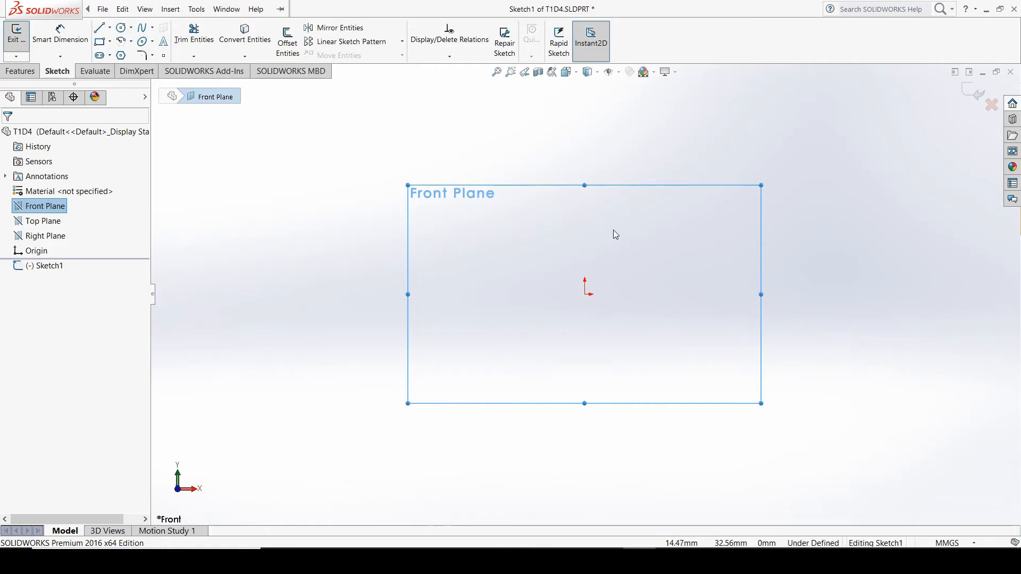
click(673, 562)
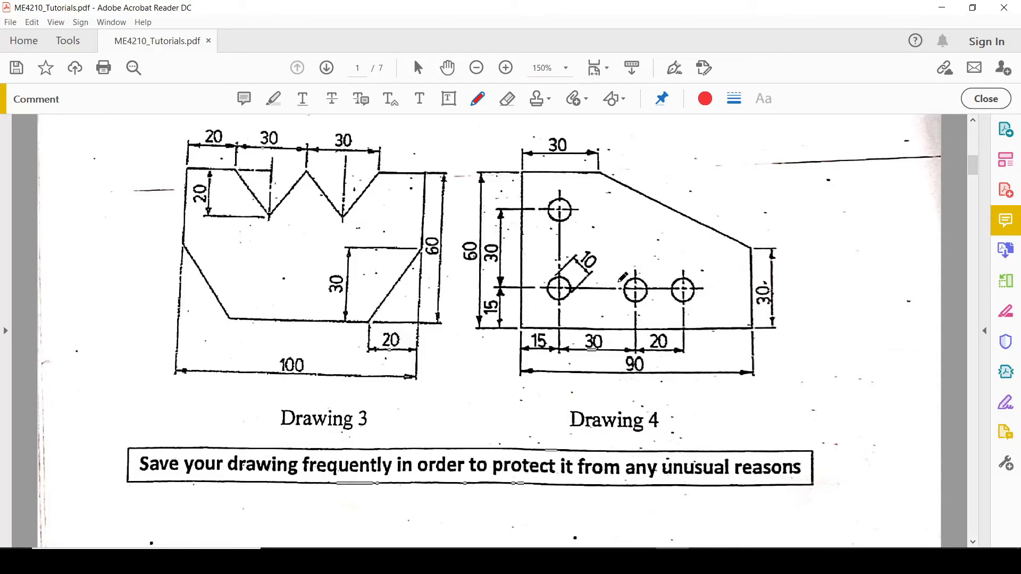
click(942, 7)
click(102, 9)
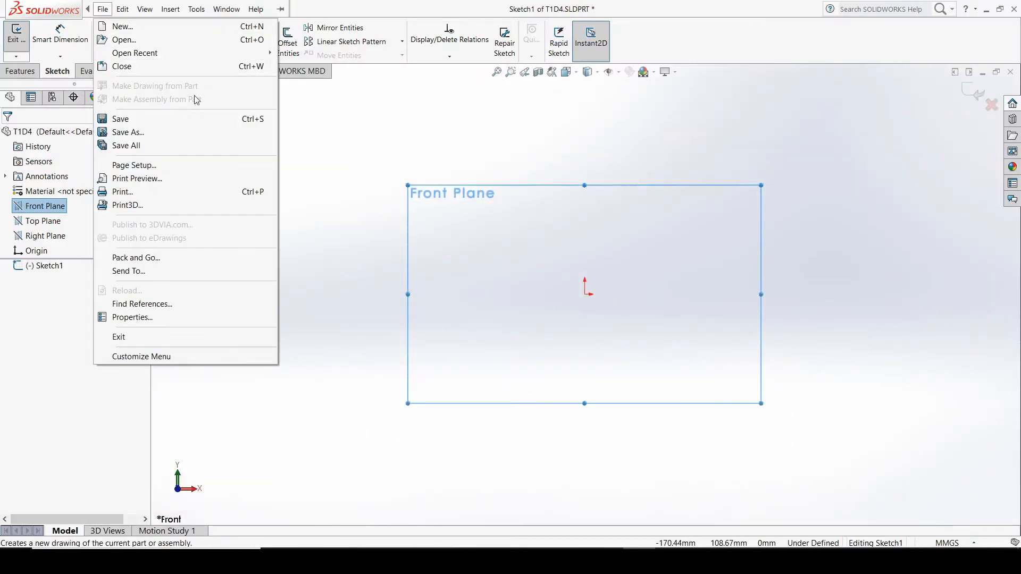
click(325, 99)
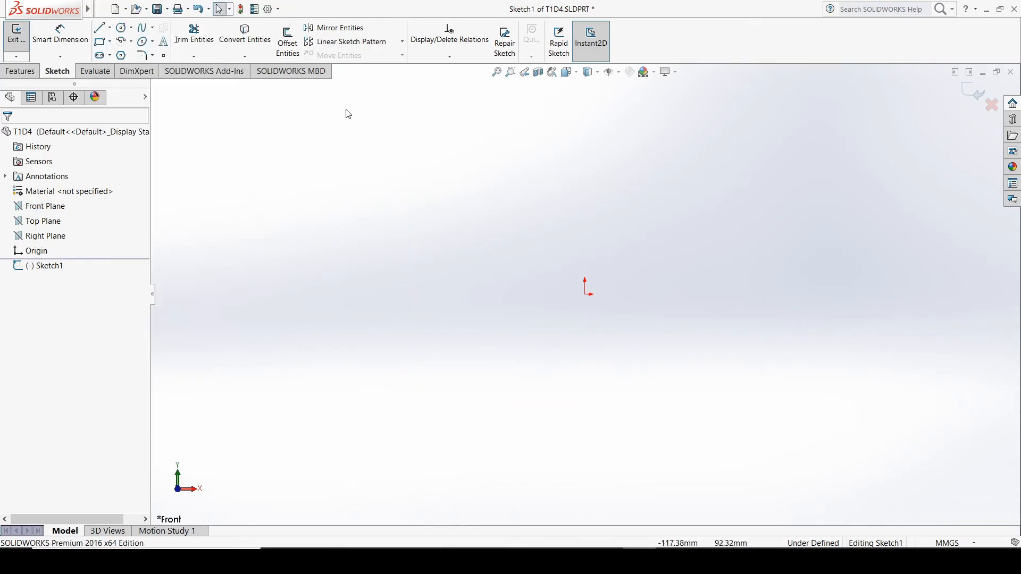
Sketch Drawing 4's closed five-line outline from the origin, about 120 mm wide and 74 mm high, with a sloped upper-right edge
click(44, 206)
click(100, 28)
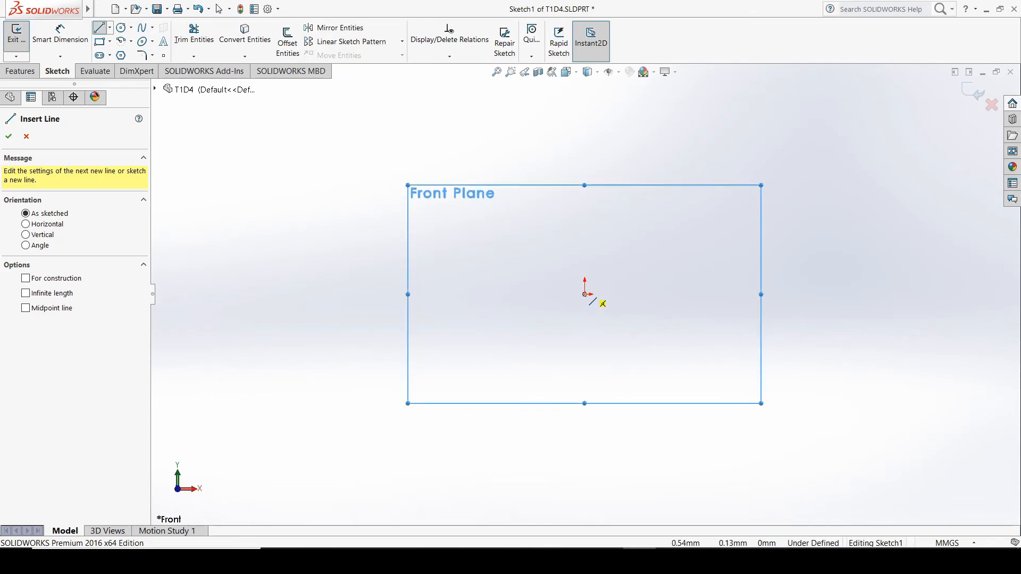
click(585, 294)
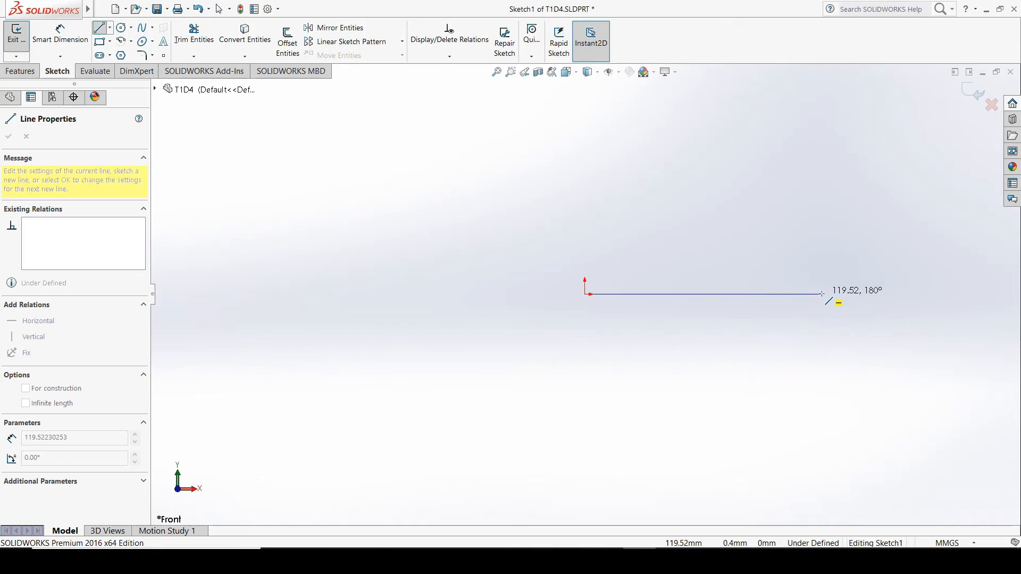
click(821, 294)
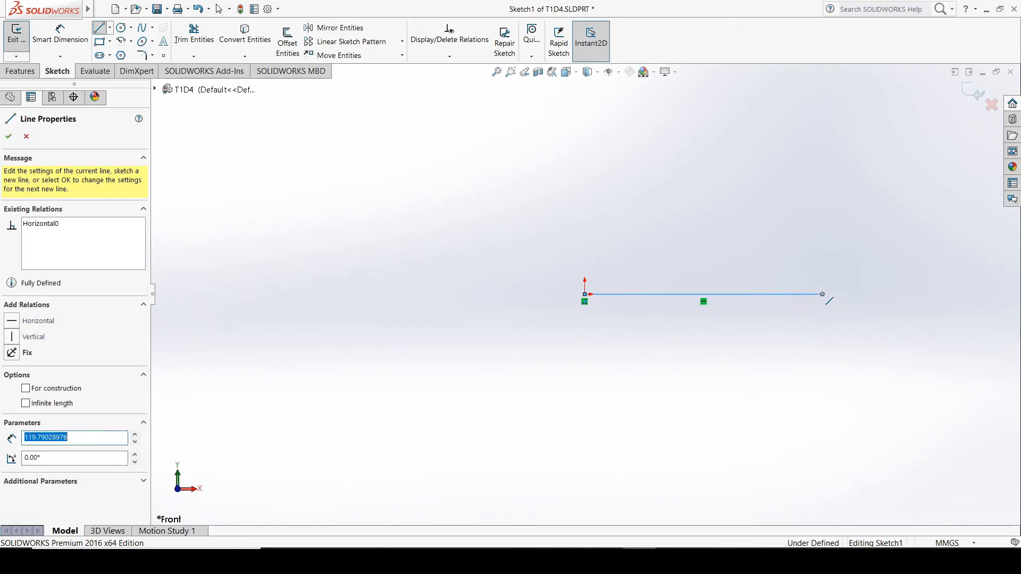
click(823, 223)
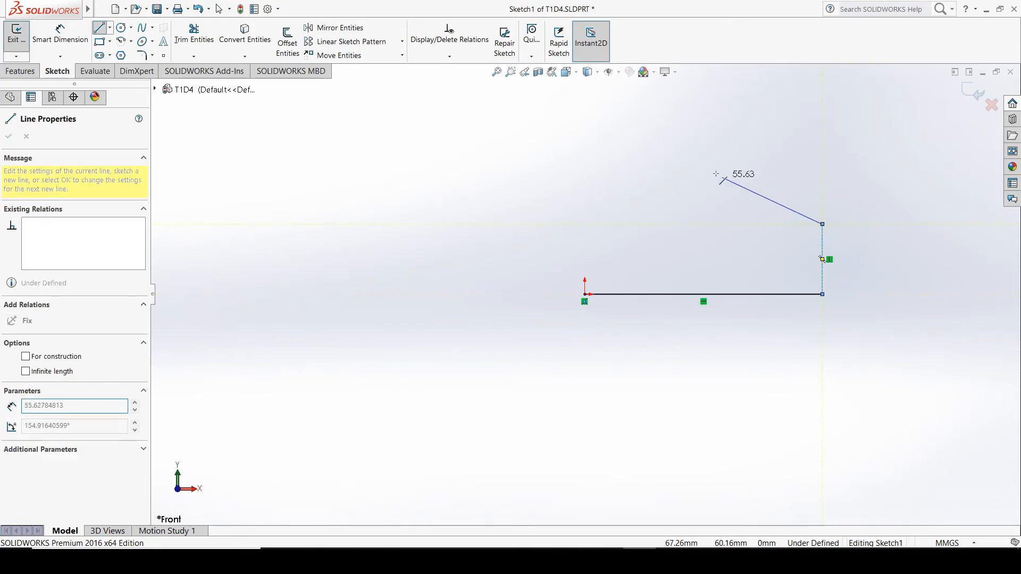
click(673, 147)
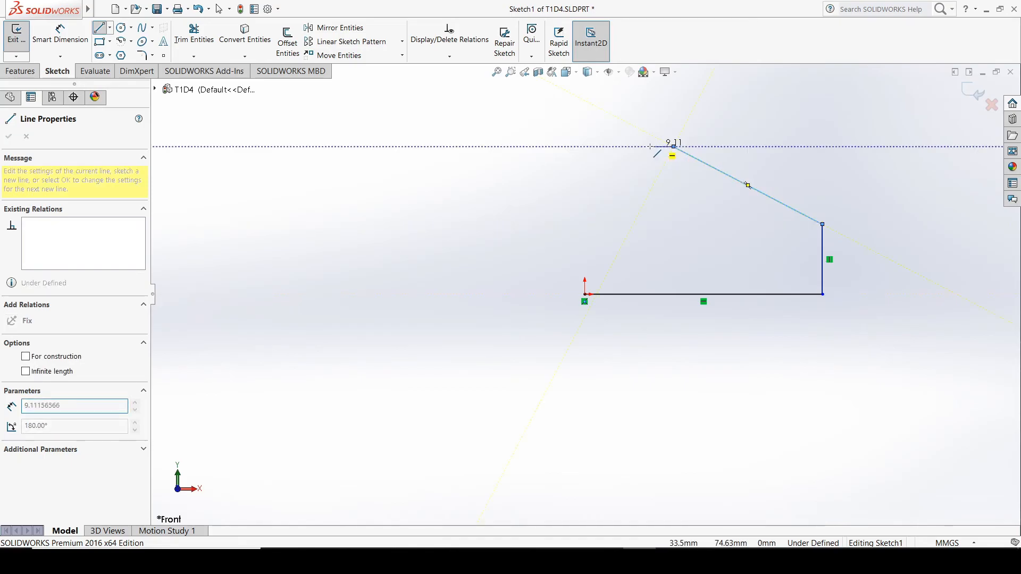
click(584, 147)
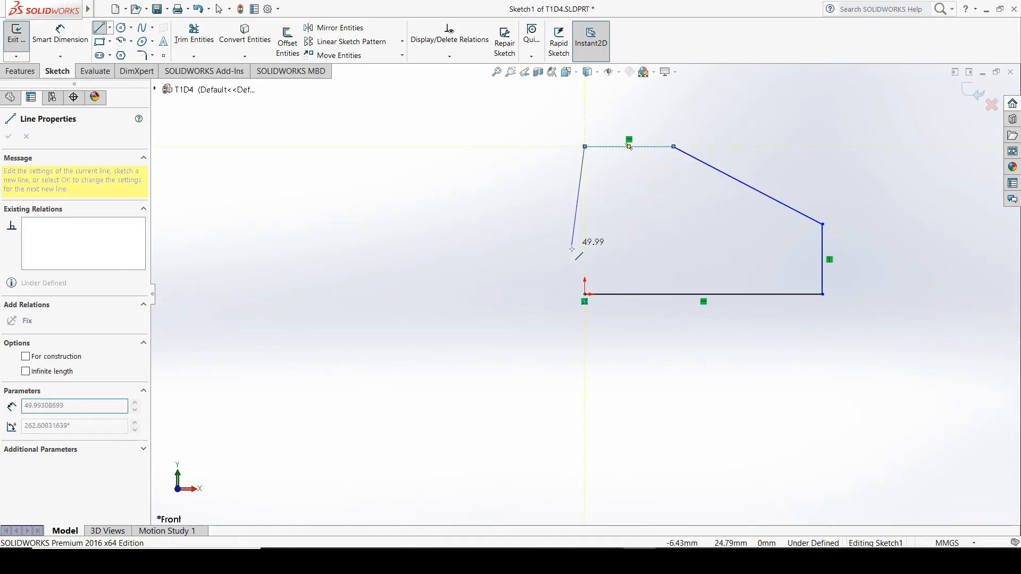
click(584, 294)
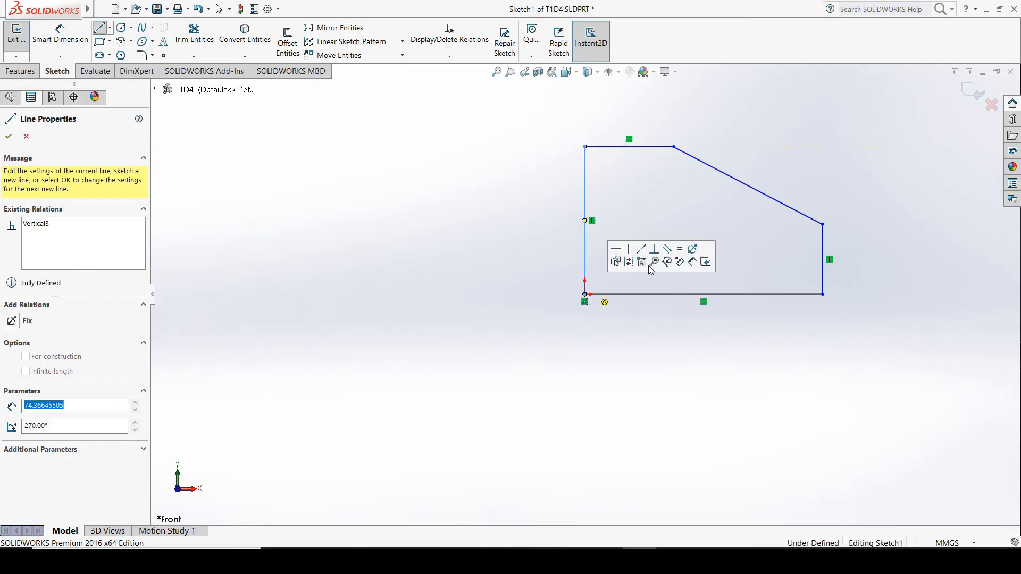
click(26, 136)
Dimension the outline's bottom line with Smart Dimension and set its length to 90 mm
scroll(851, 195, down, 1)
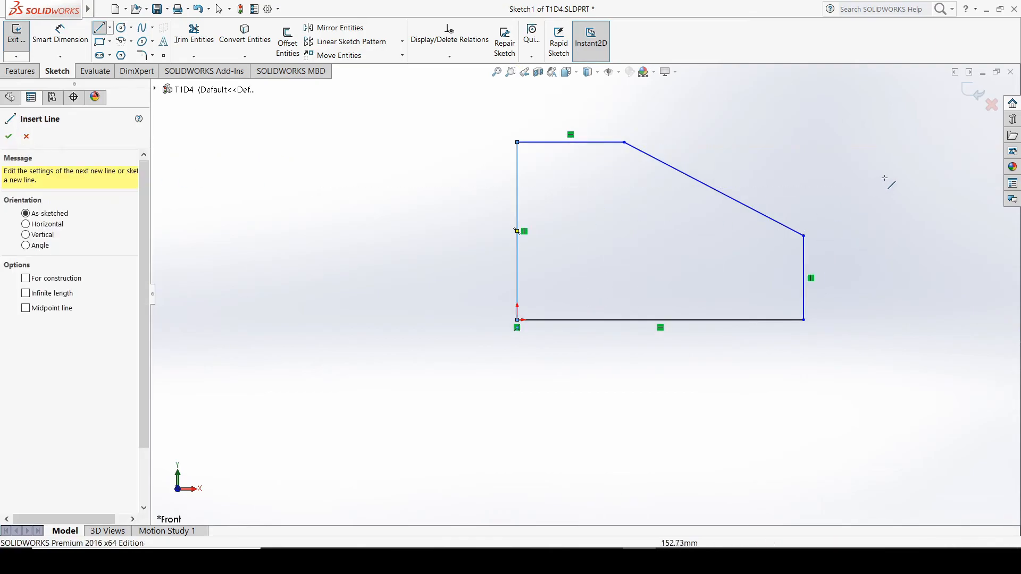
scroll(884, 178, down, 2)
scroll(886, 186, up, 2)
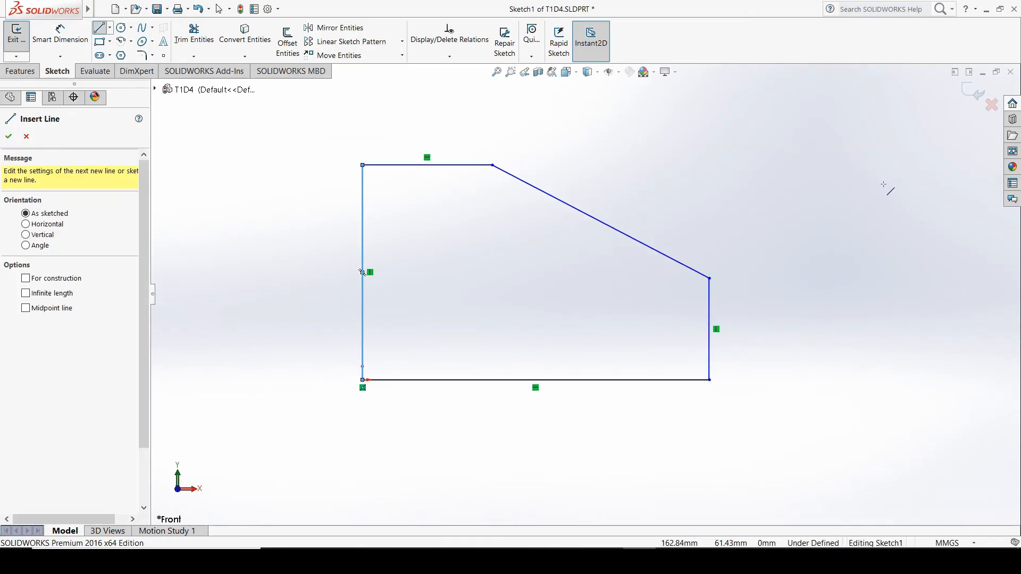
click(44, 46)
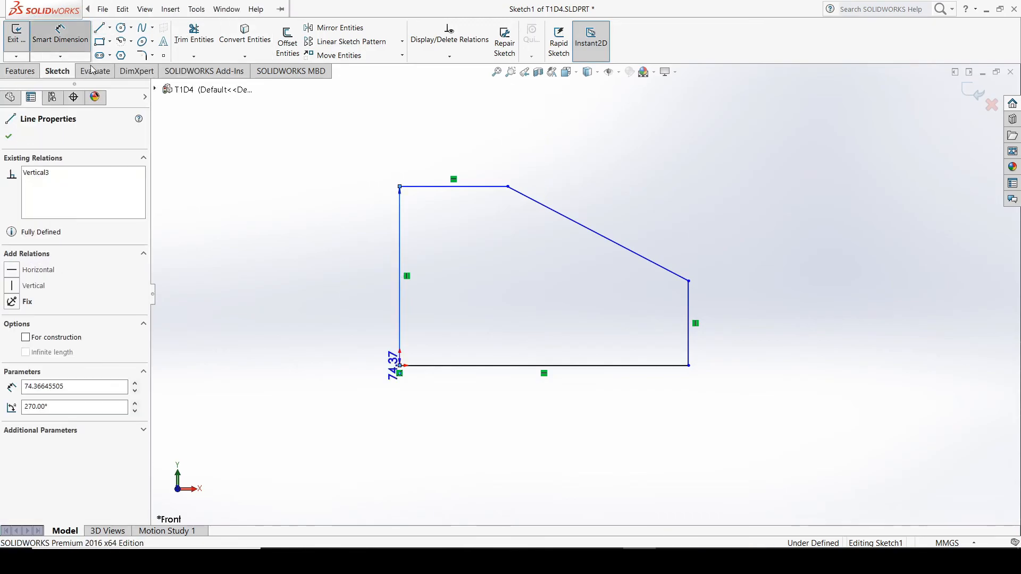
key(Escape)
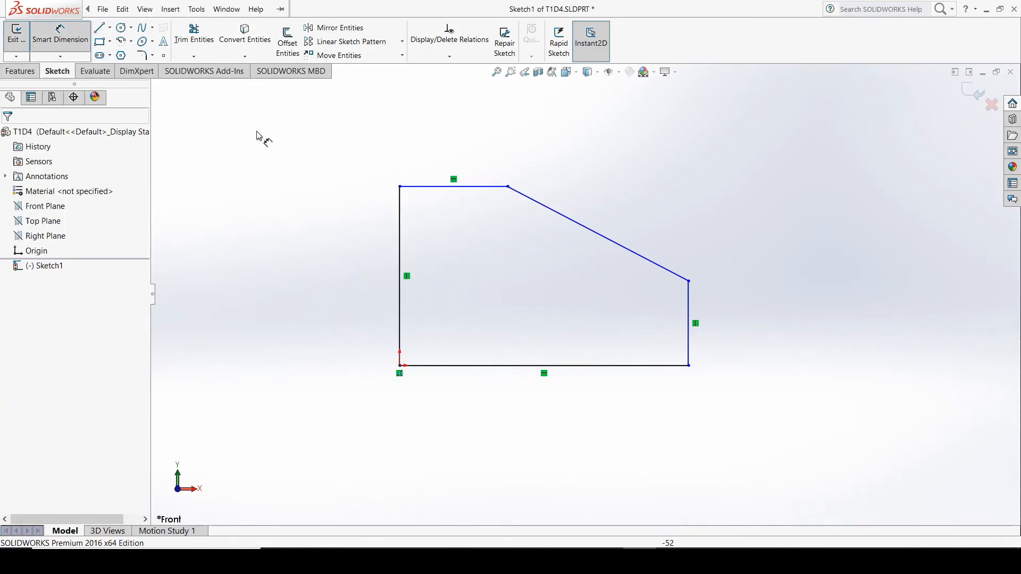
click(502, 368)
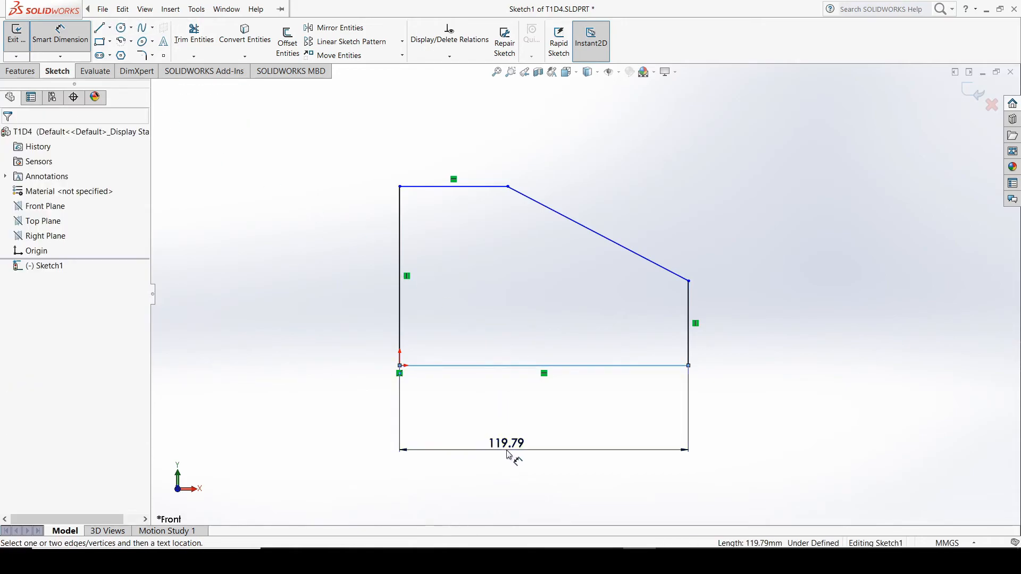
click(506, 450)
text(90)
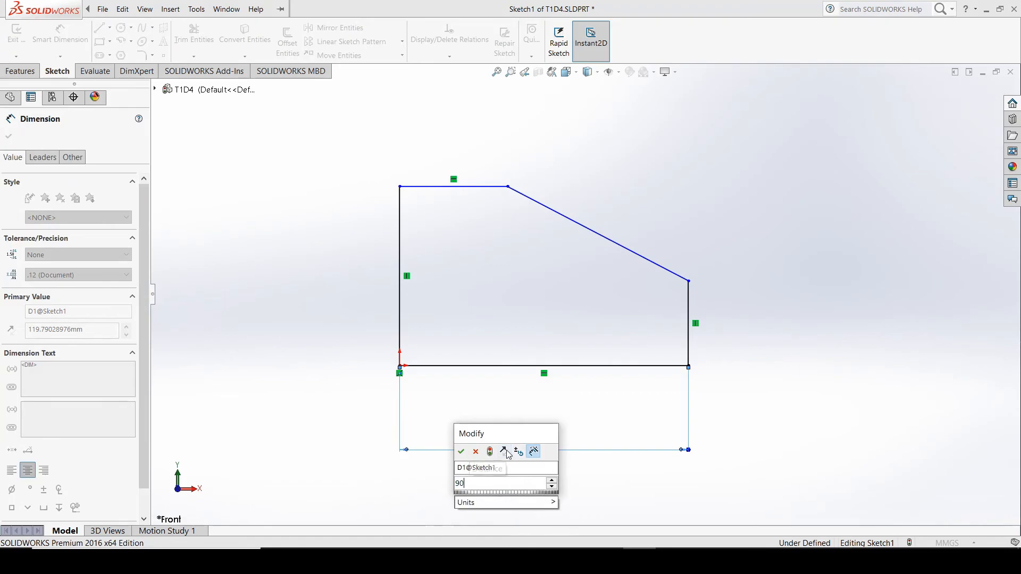
key(Return)
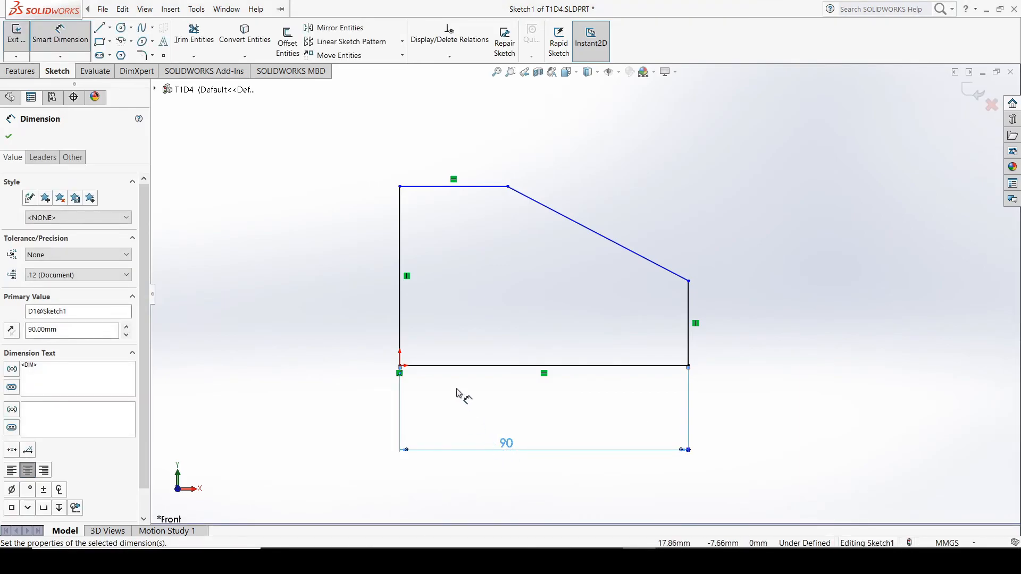
Dimension the outline's left vertical line and set its height to 60 mm
click(404, 314)
click(307, 283)
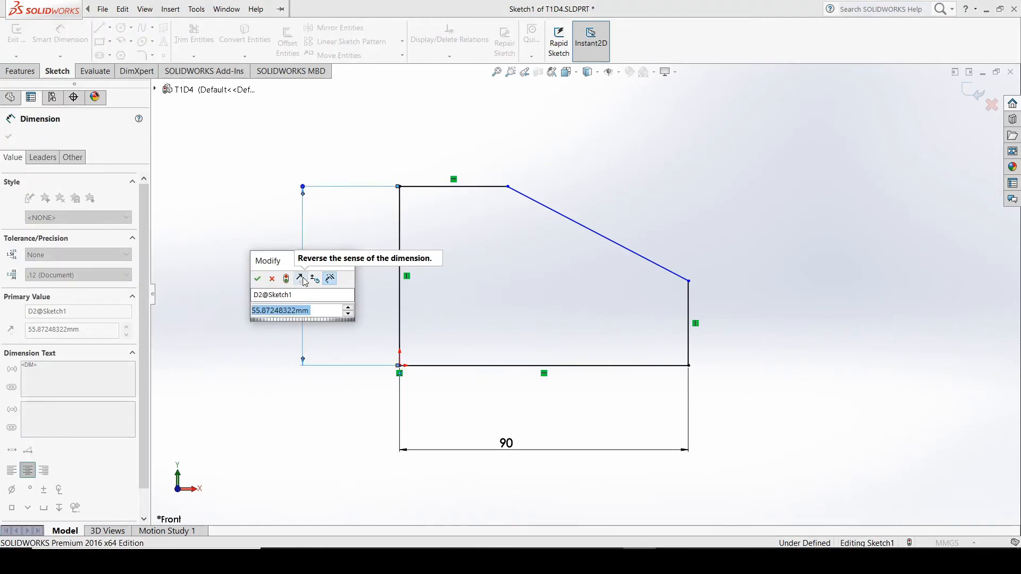
text(60)
key(Return)
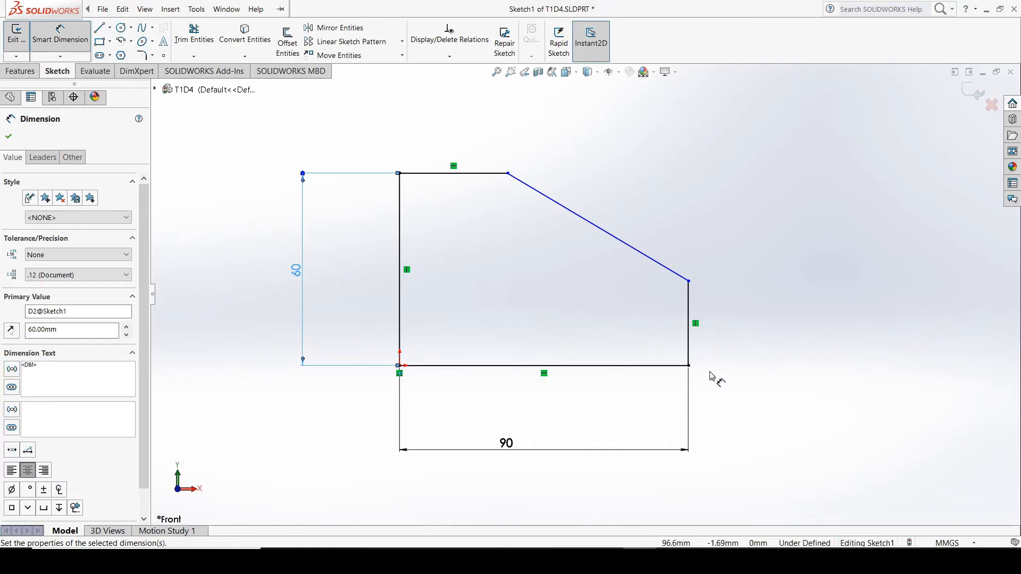
Dimension the outline's right vertical line and set its height to 30 mm
click(690, 347)
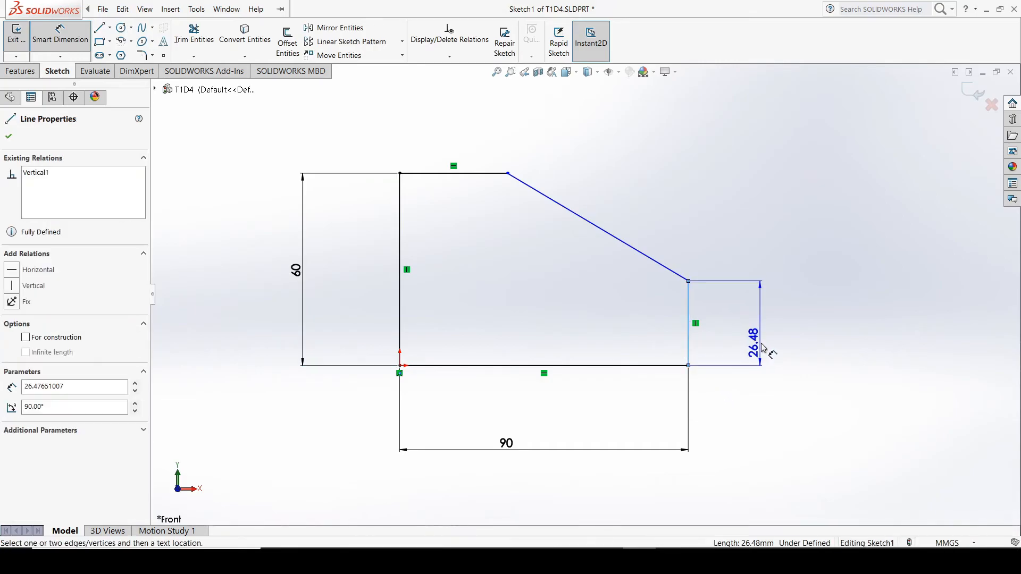
click(770, 346)
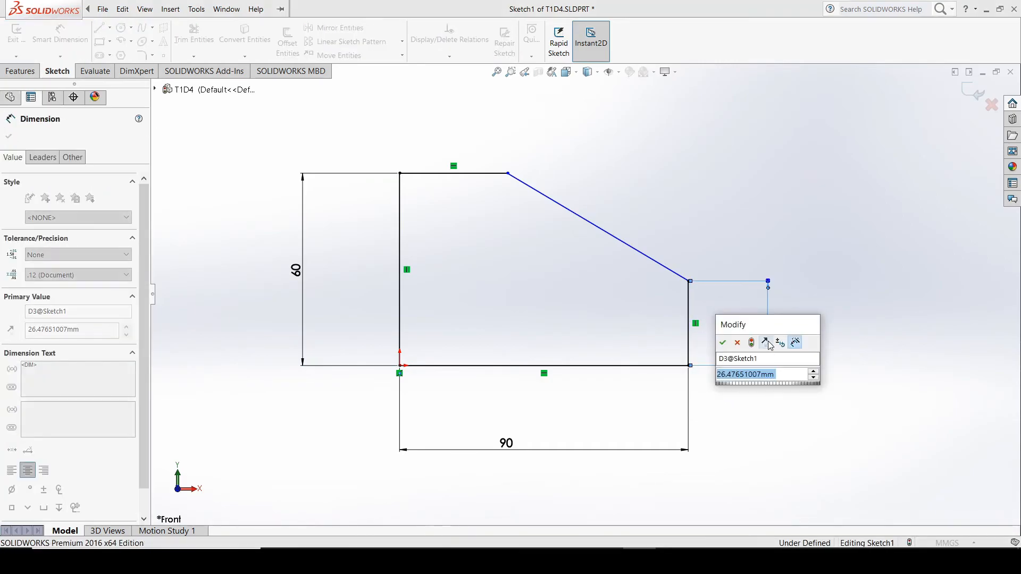
text(30)
key(Return)
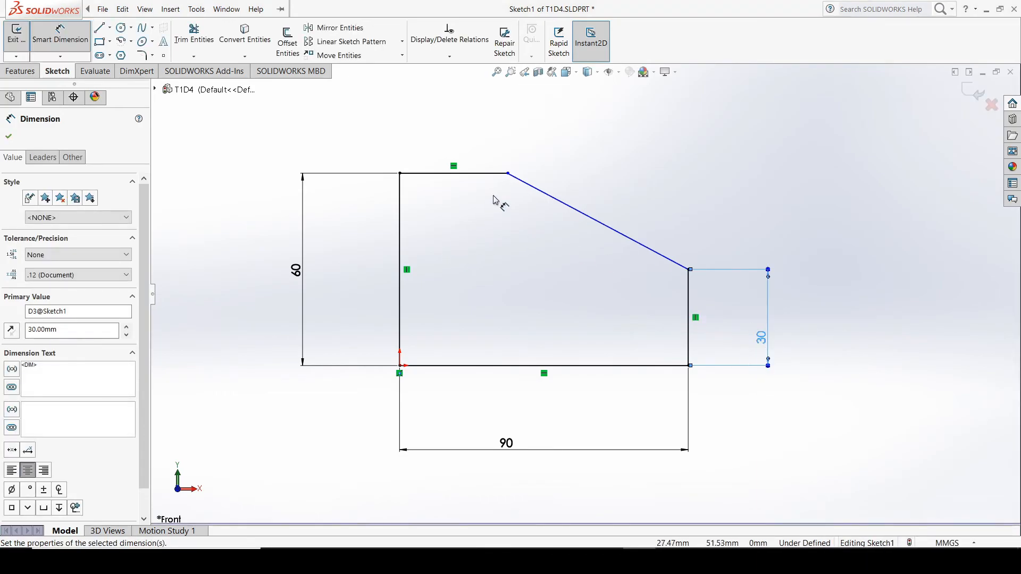
Dimension the outline's top horizontal line and set its length to 30 mm
click(494, 173)
click(473, 124)
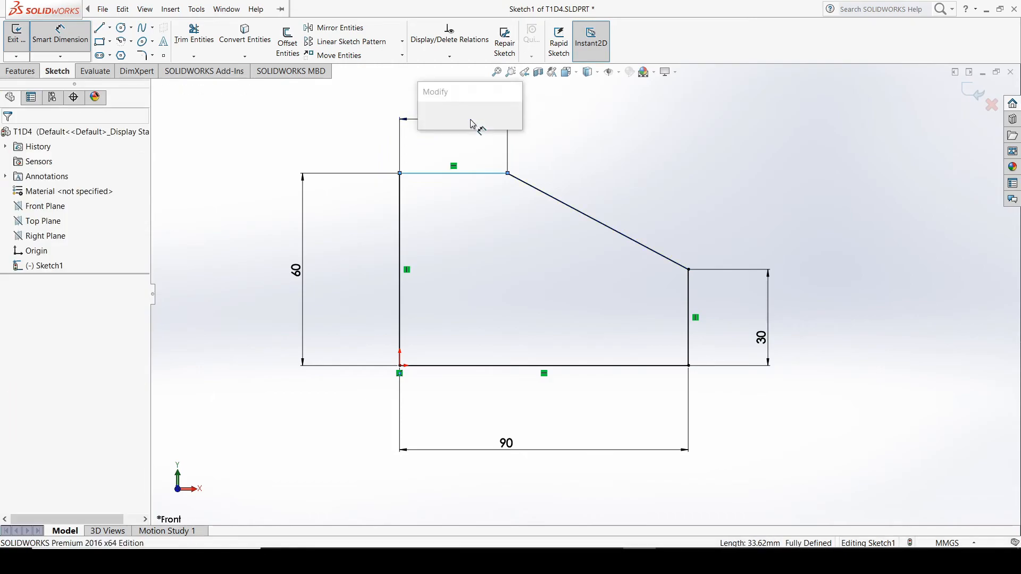
text(30)
key(Return)
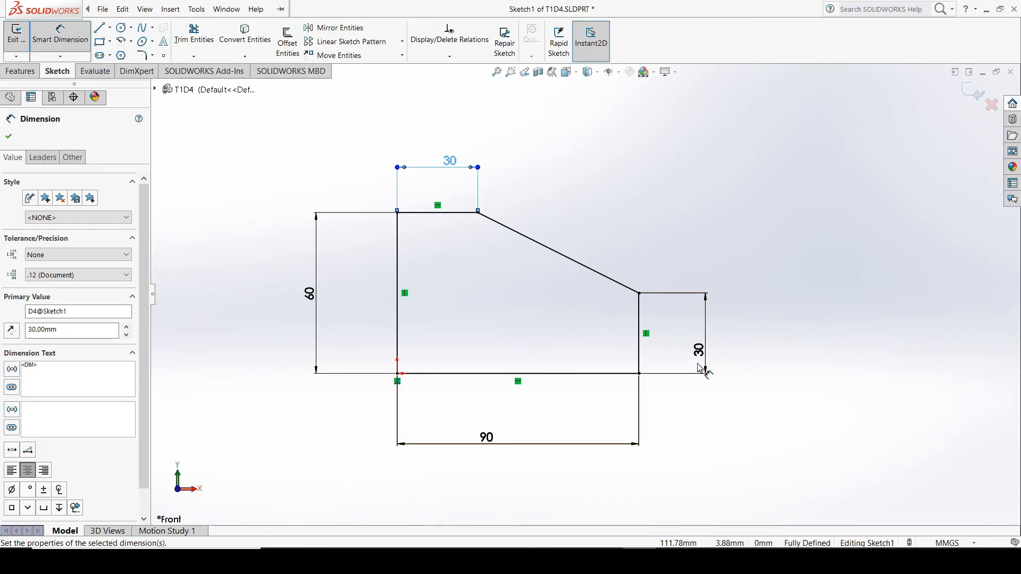
Switch to the tutorial PDF and make a pen mark across the upper hole in Drawing 4
click(672, 561)
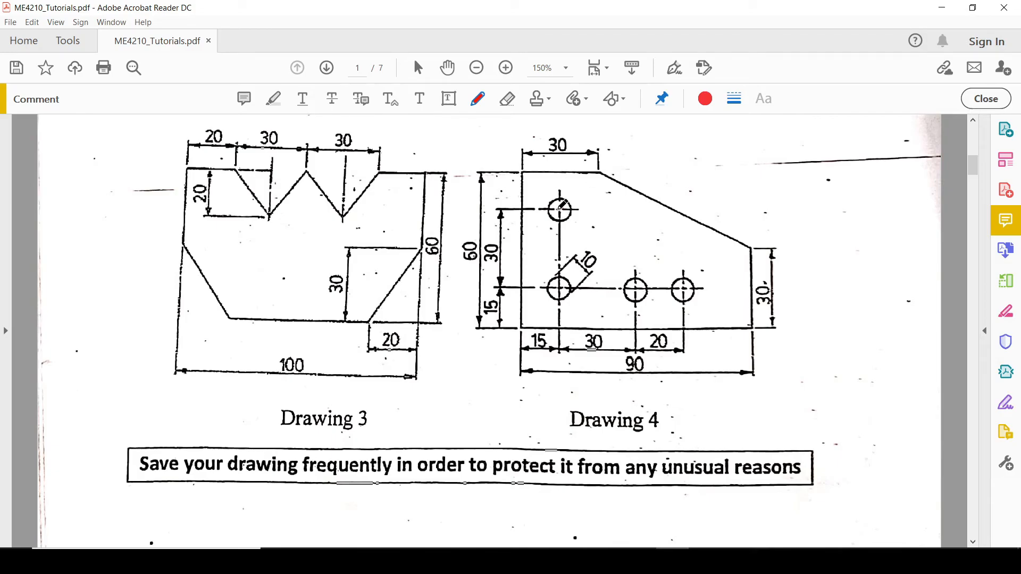
drag(559, 209, 567, 208)
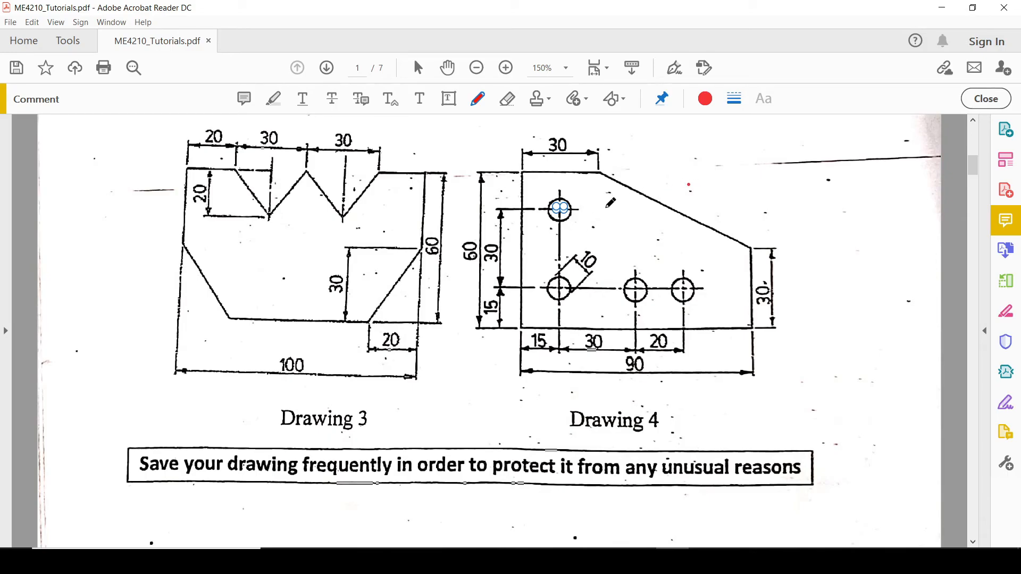
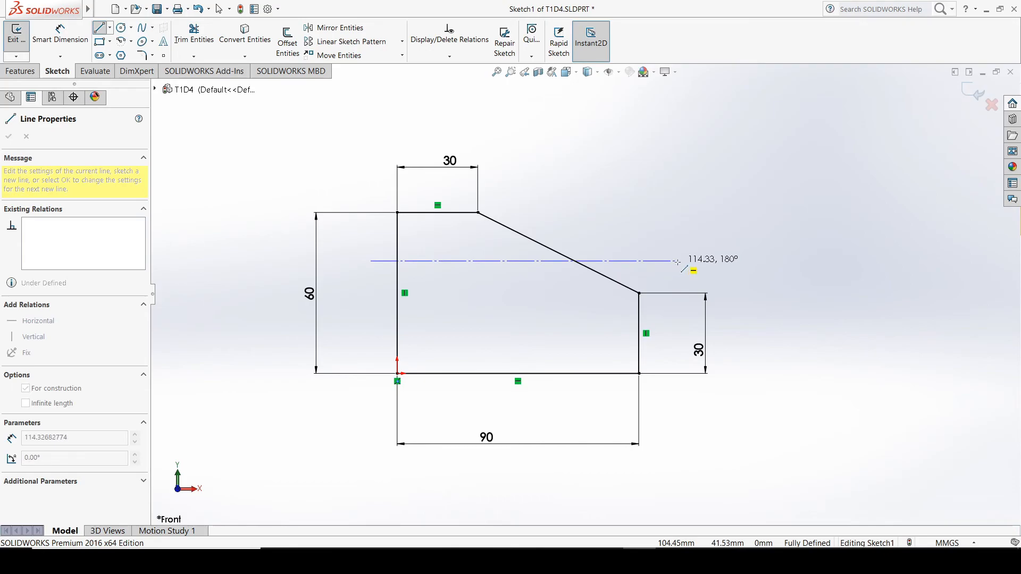
Finish the upper horizontal centerline at about 114 mm long and sketch a second one about 131 mm long, about 11 mm above the bottom edge
click(678, 261)
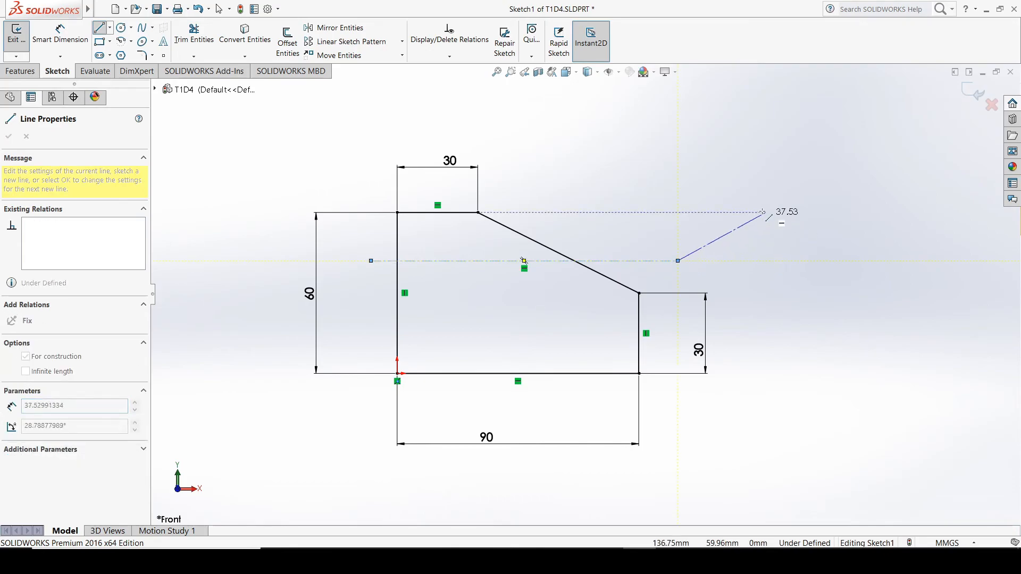
key(Escape)
click(109, 27)
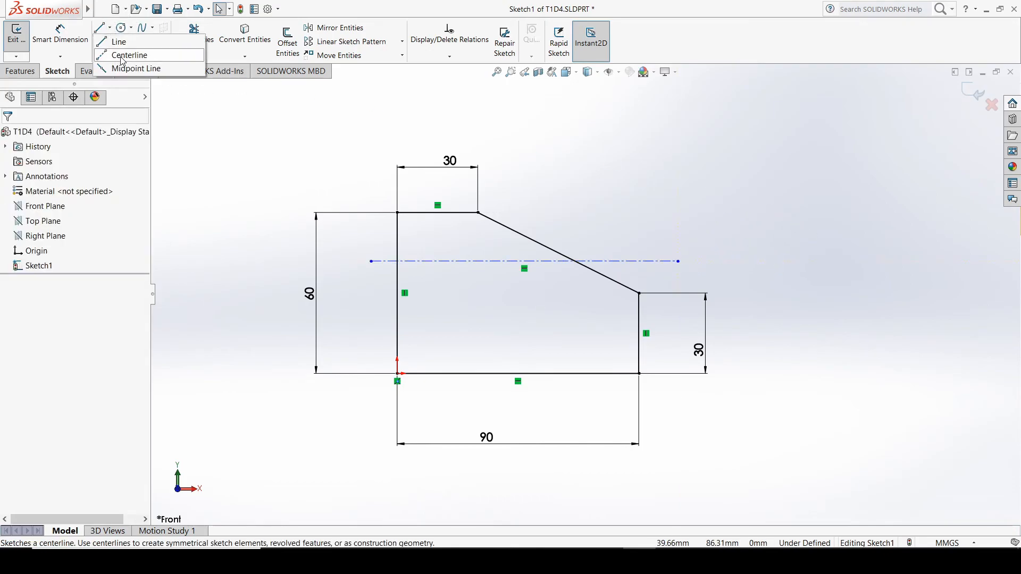
click(128, 53)
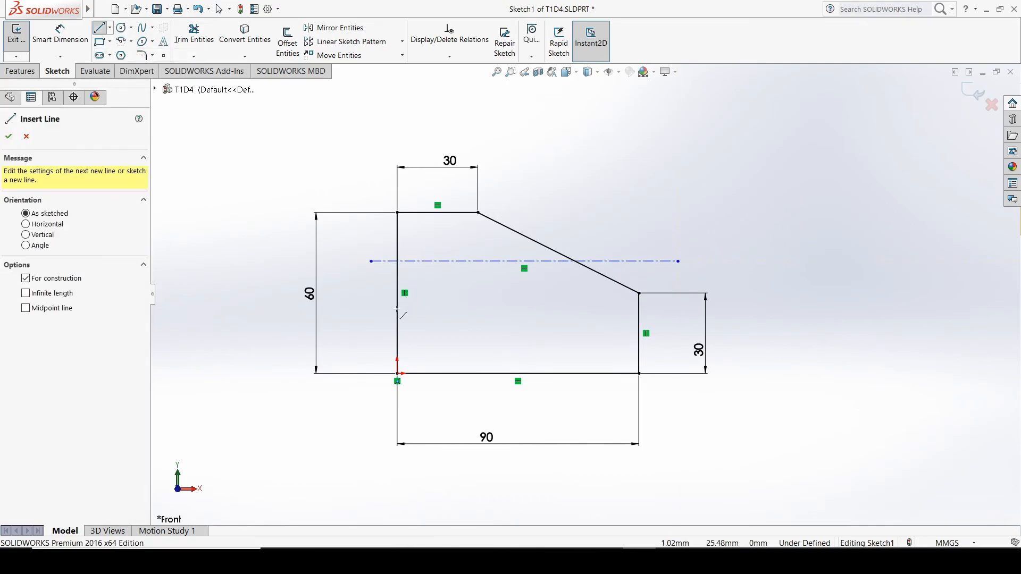
click(370, 346)
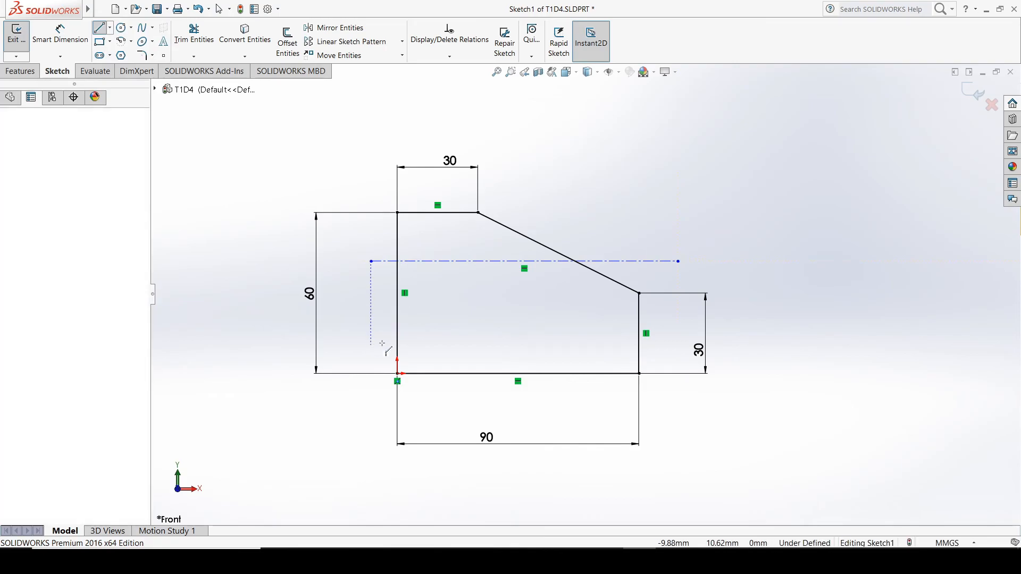
click(722, 345)
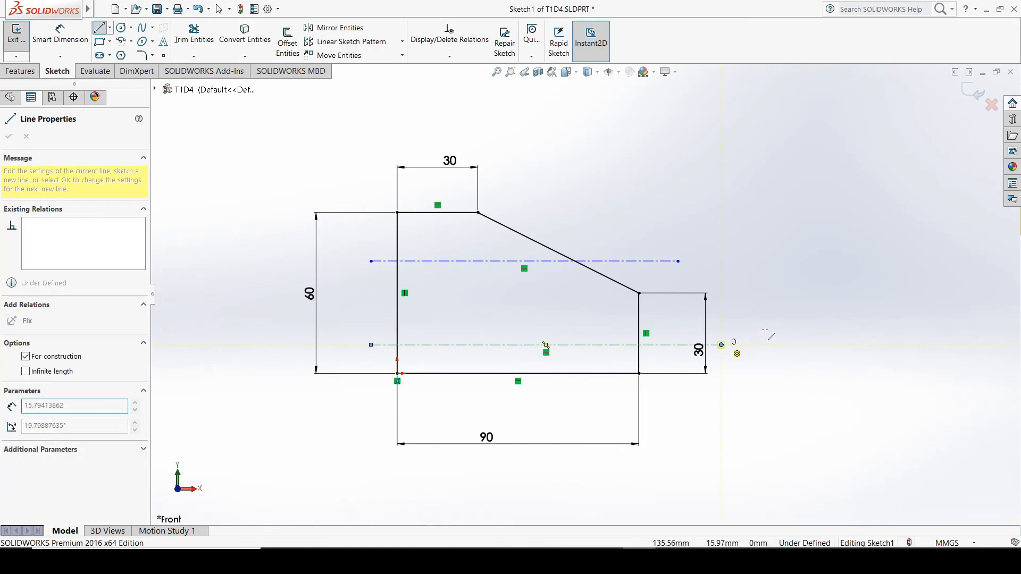
key(Escape)
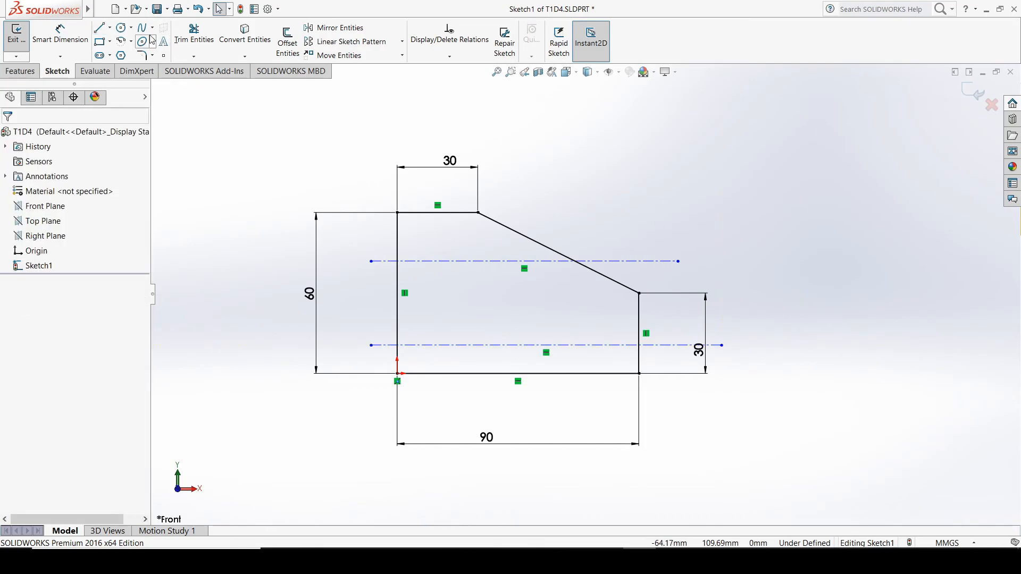
Sketch a vertical centerline about 70 mm long, about 12 mm from the outline's left edge, crossing both horizontal centerlines
click(110, 28)
click(124, 55)
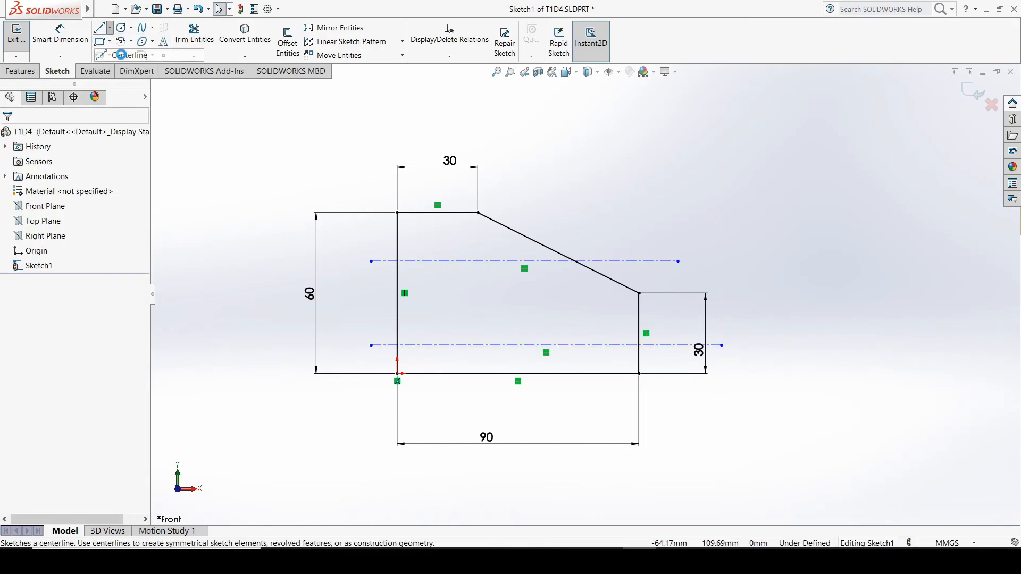
click(430, 232)
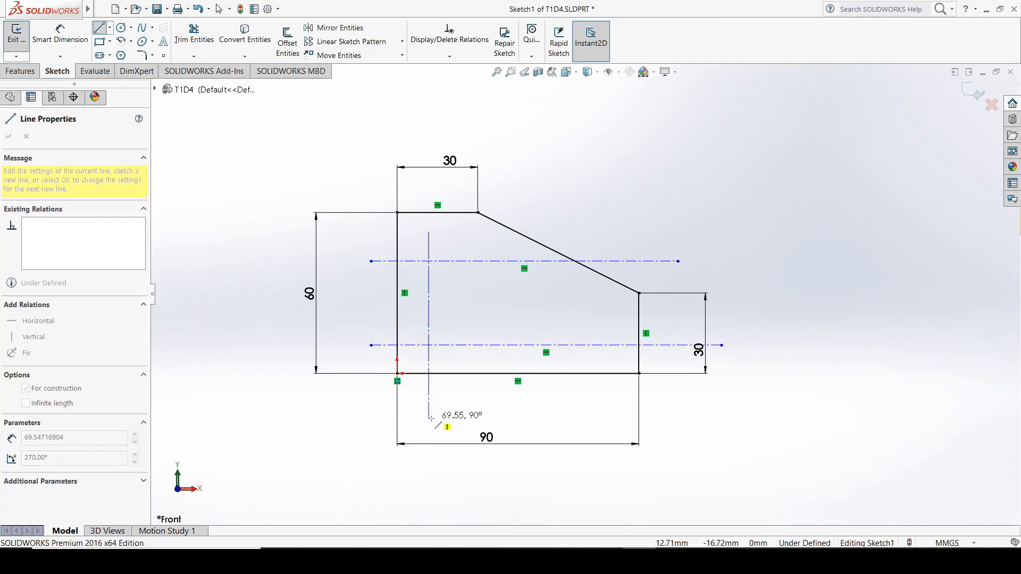
click(430, 419)
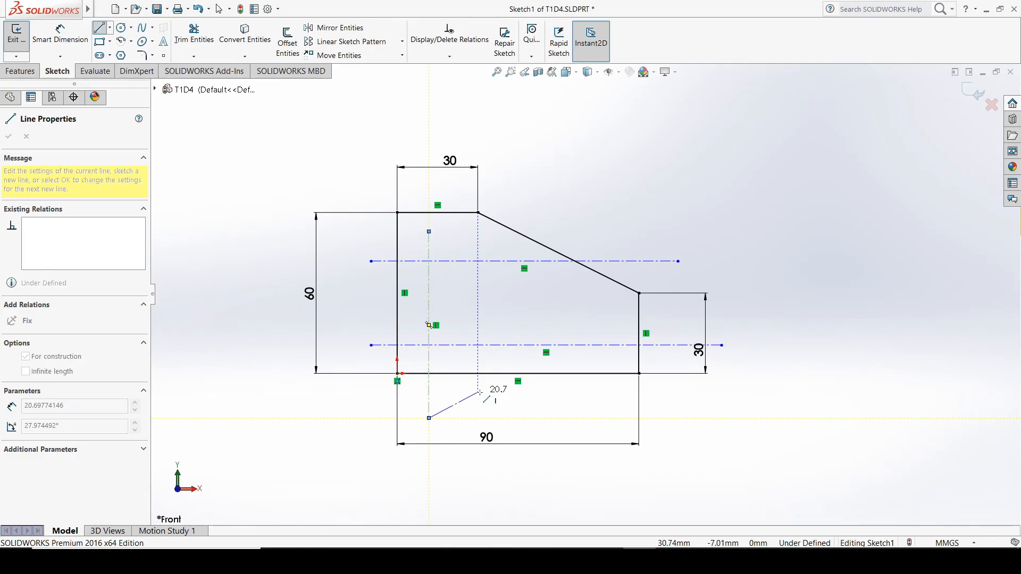
key(Escape)
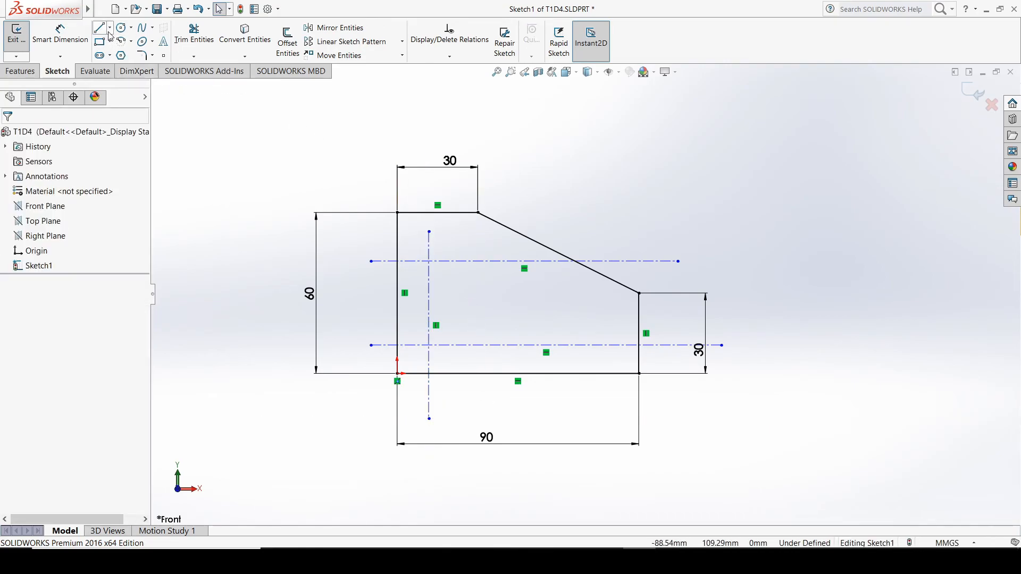
Sketch a second vertical centerline about 70 mm long, about 38 mm from the outline's left edge
click(110, 30)
click(128, 54)
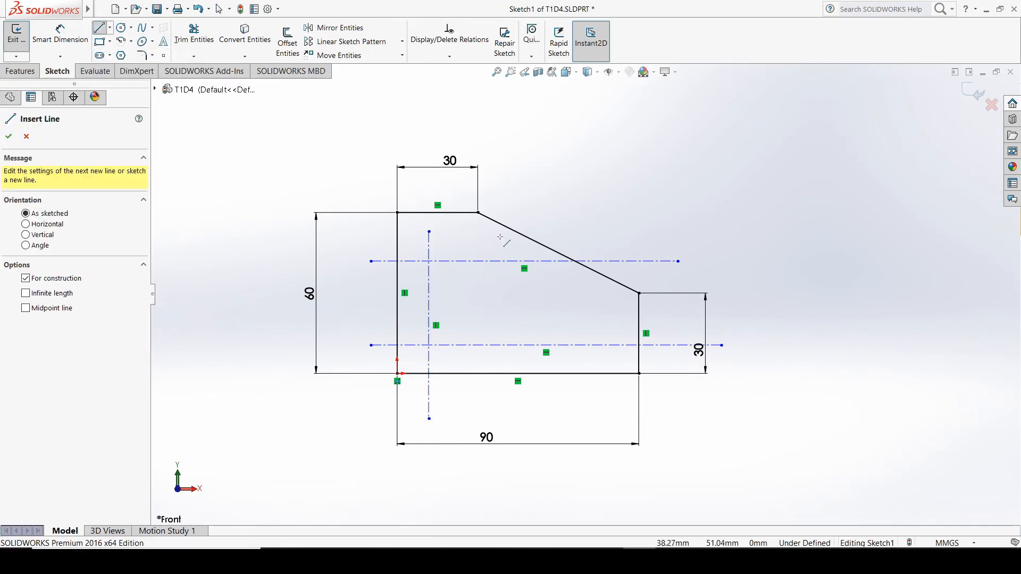
click(500, 232)
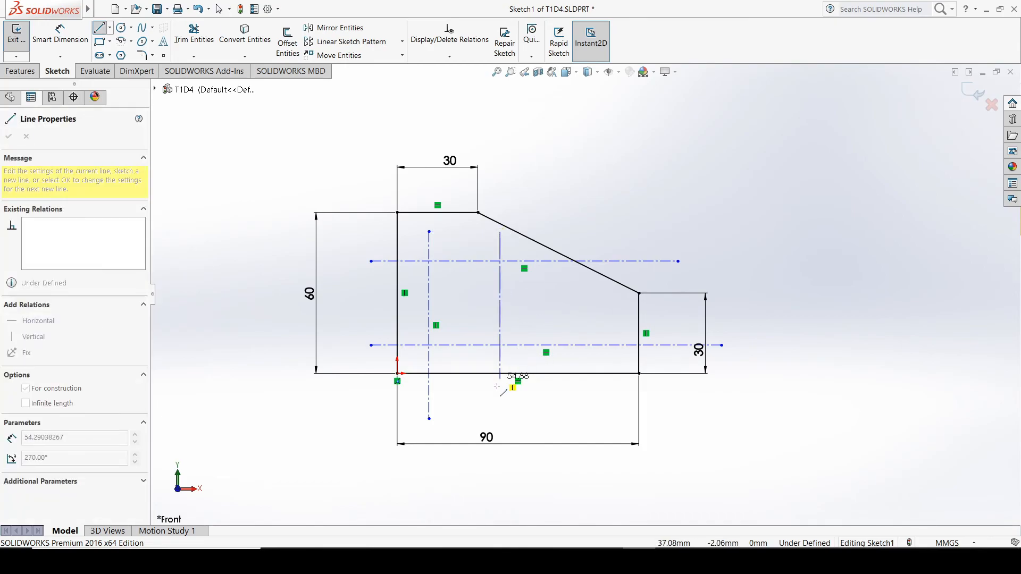
click(500, 419)
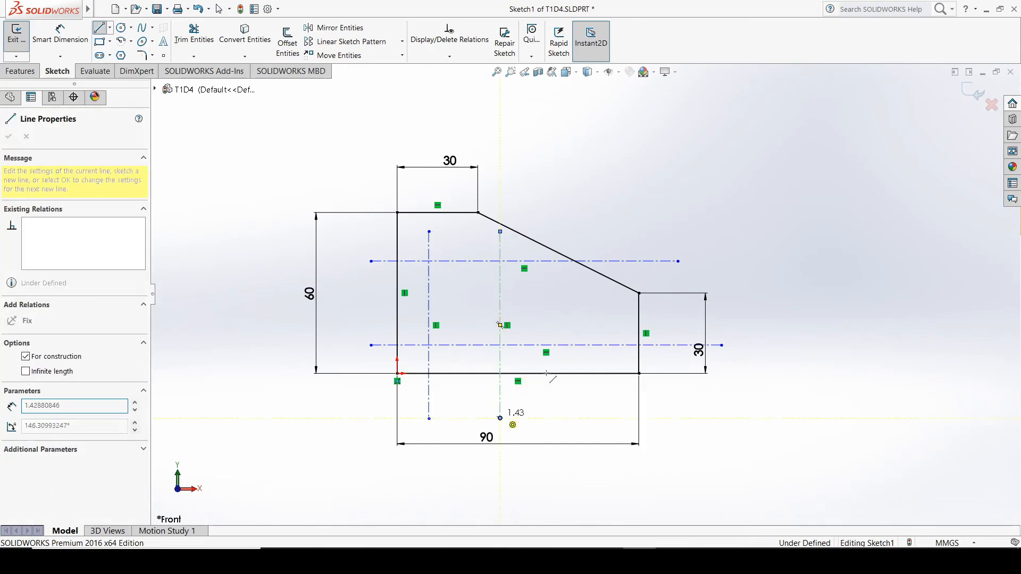
key(Escape)
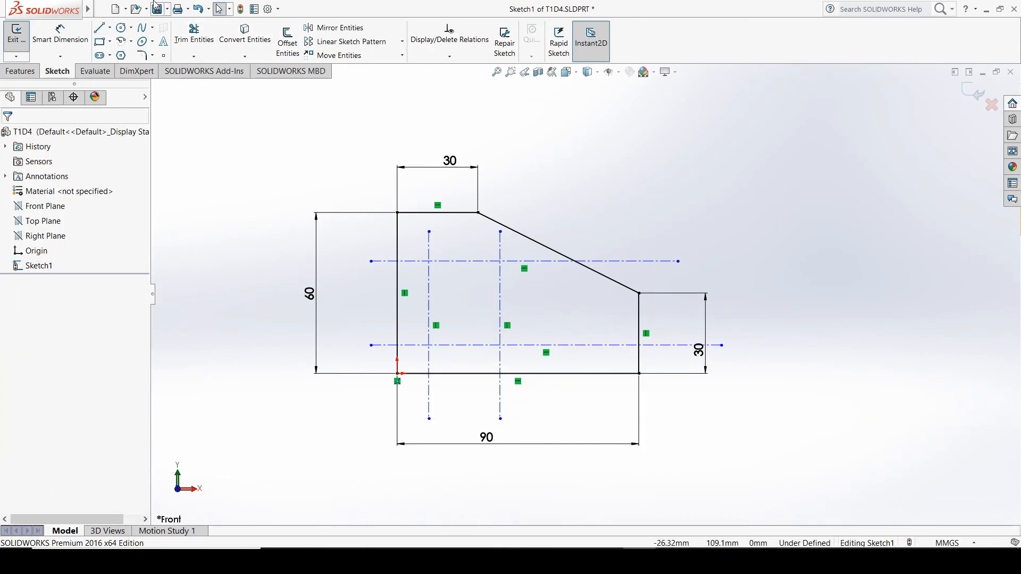
Sketch a third vertical centerline about 53 mm long, starting below the slanted edge and crossing the lower horizontal centerline
click(110, 27)
click(125, 54)
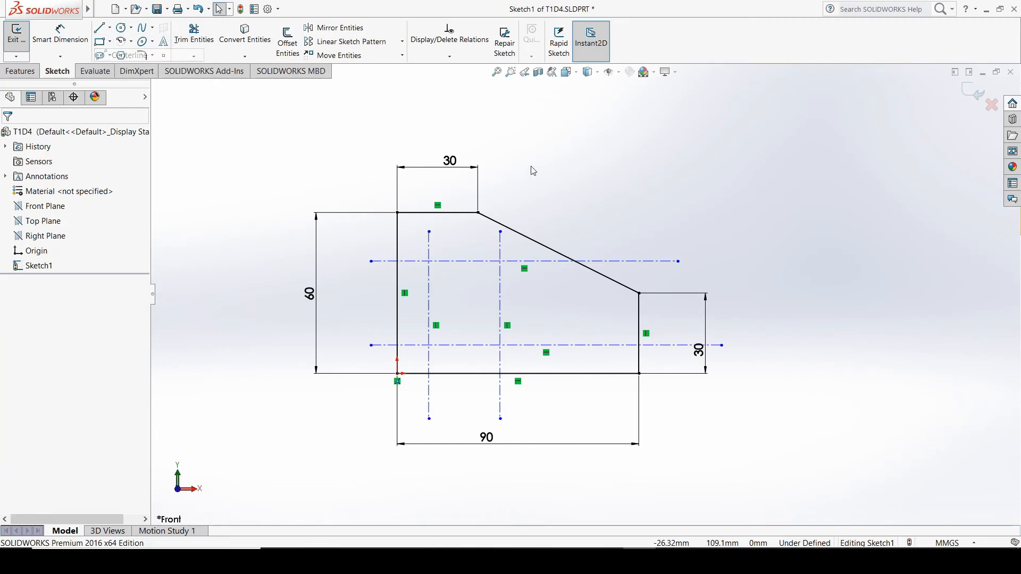
click(571, 278)
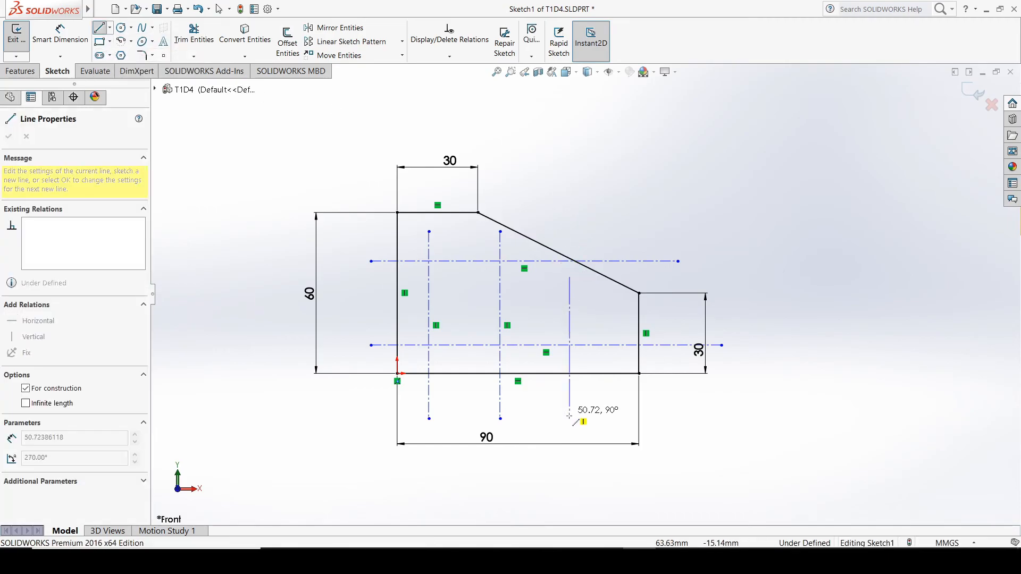
click(571, 419)
key(Escape)
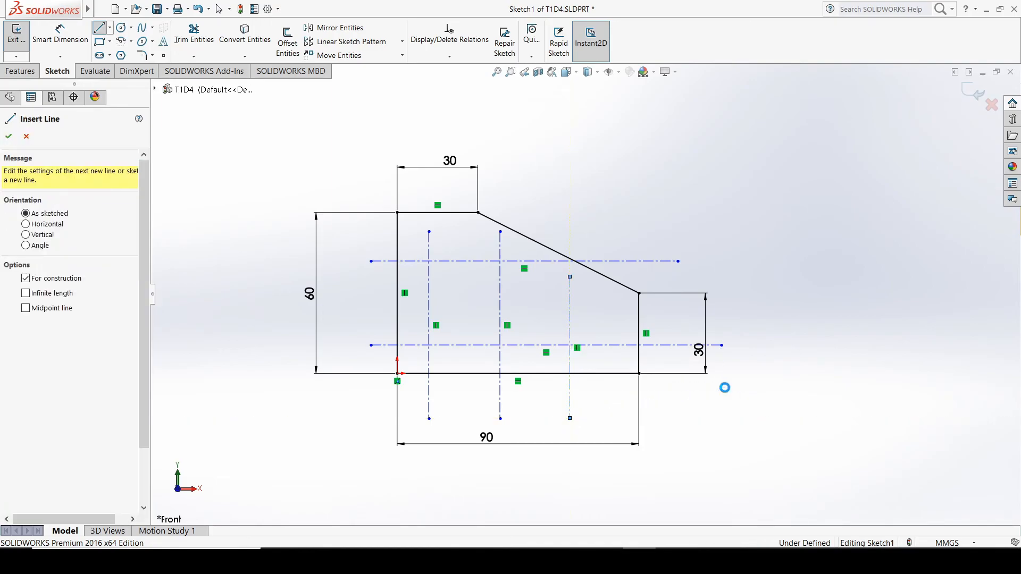
key(Escape)
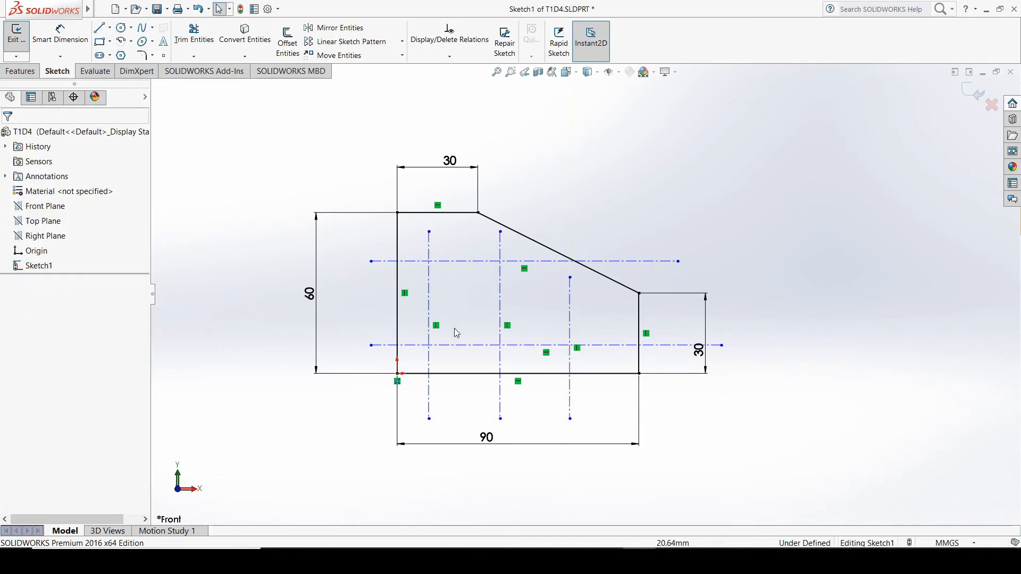
Dimension the lower horizontal centerline from the outline's bottom edge and set the distance to 15 mm
click(85, 44)
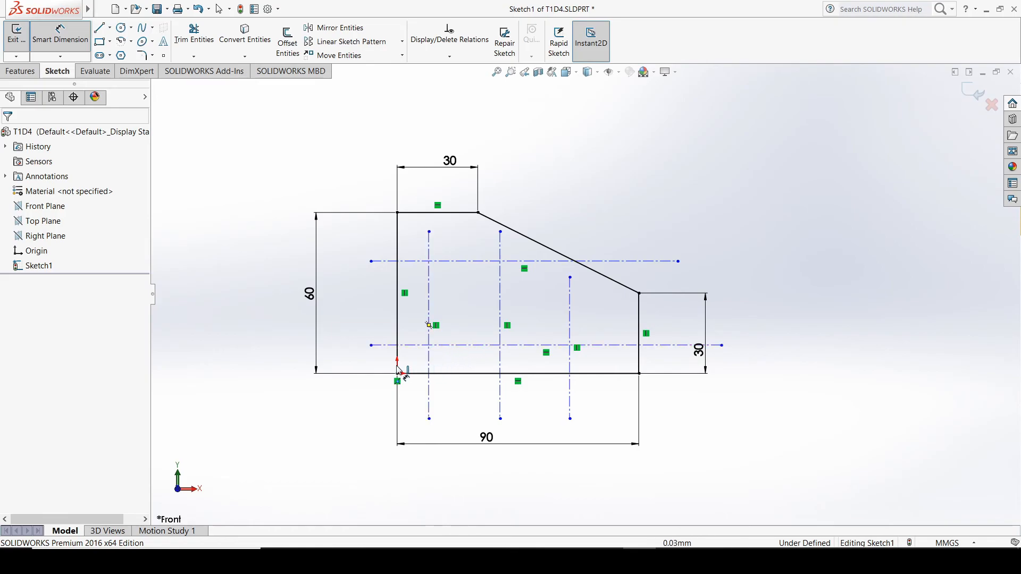
click(418, 373)
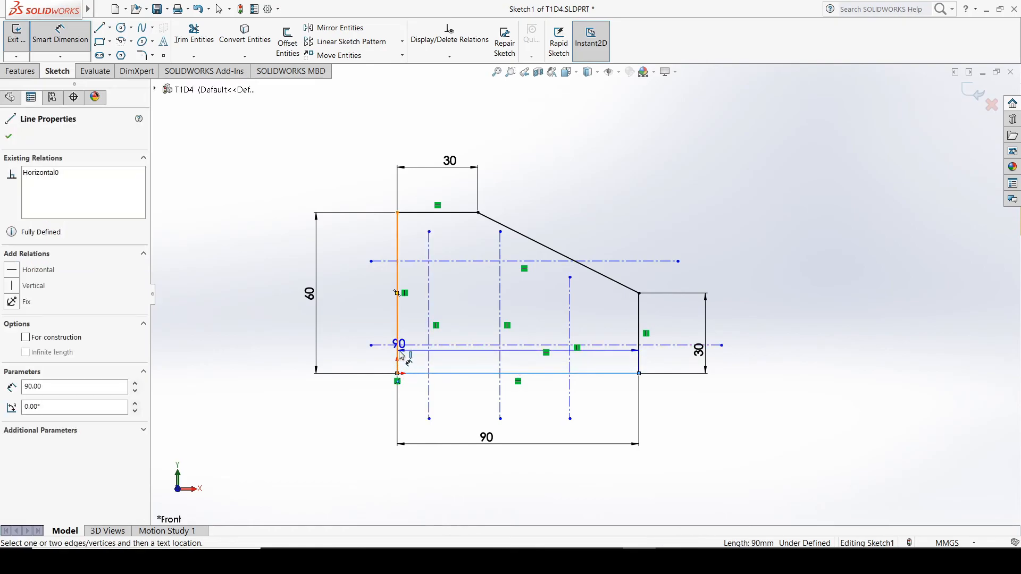
click(384, 345)
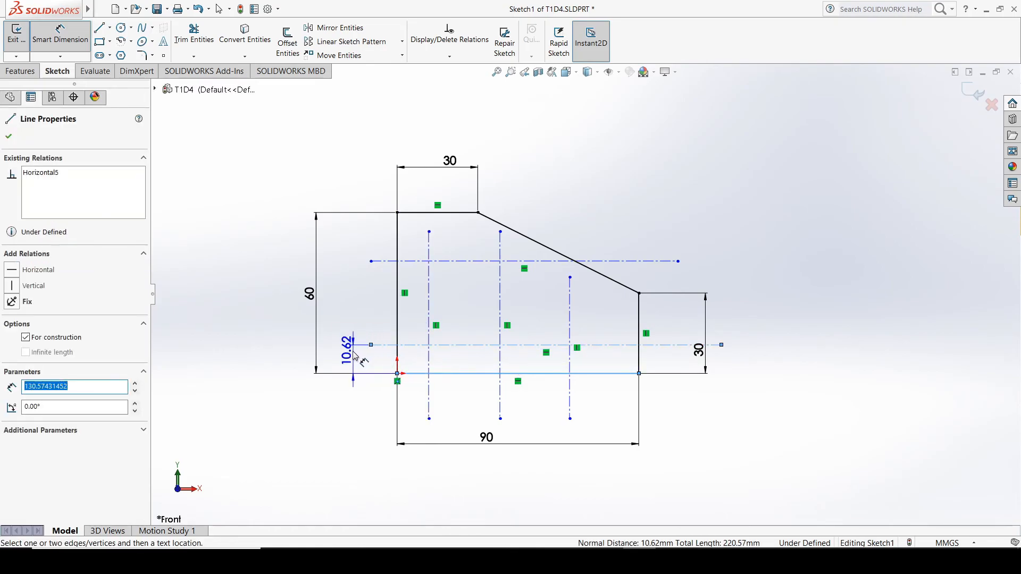
click(354, 355)
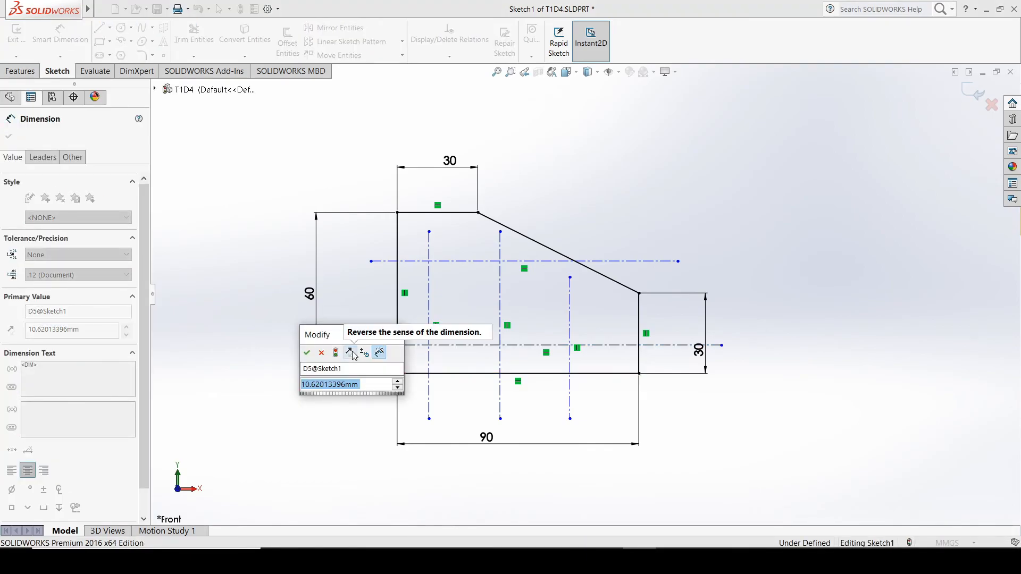
text(15)
key(Return)
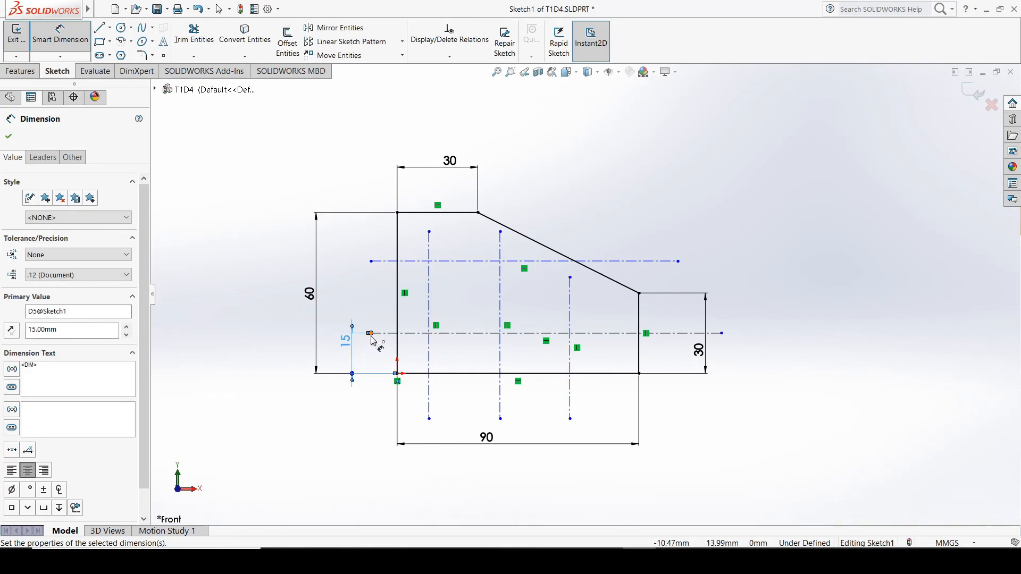
Dimension the spacing between the two horizontal centerlines and set it to 30 mm
click(409, 334)
click(416, 261)
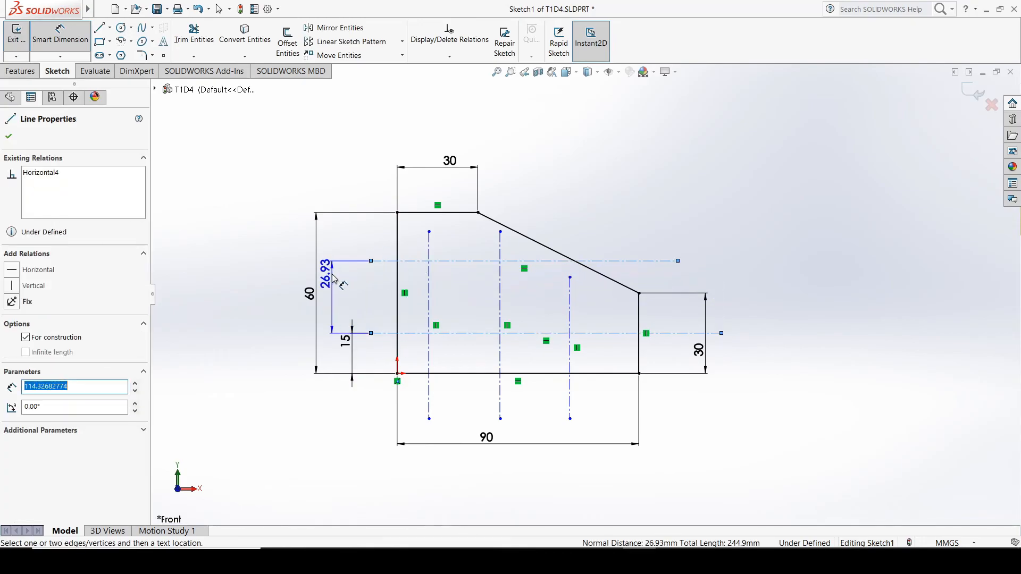
click(334, 277)
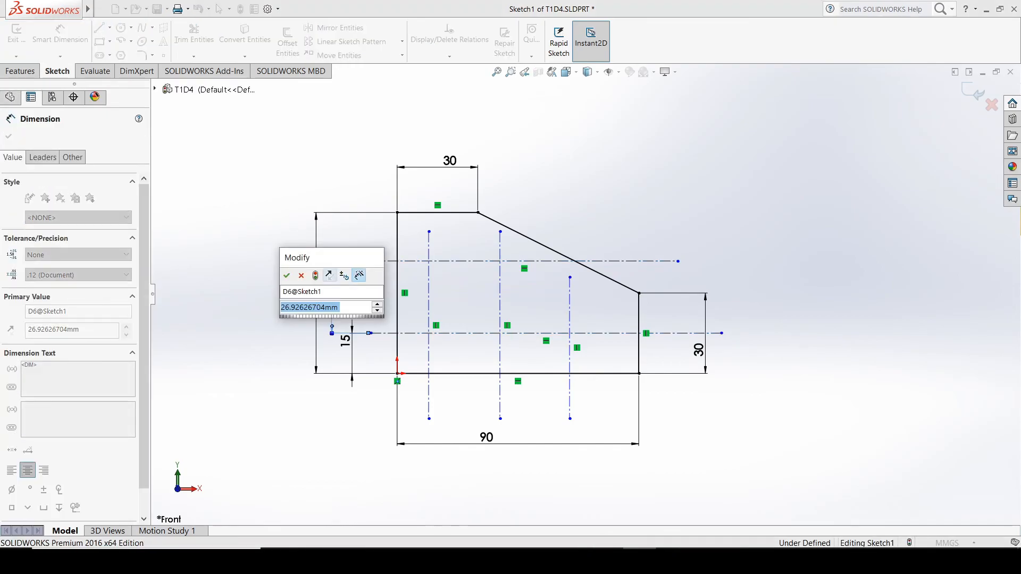
text(30)
key(Return)
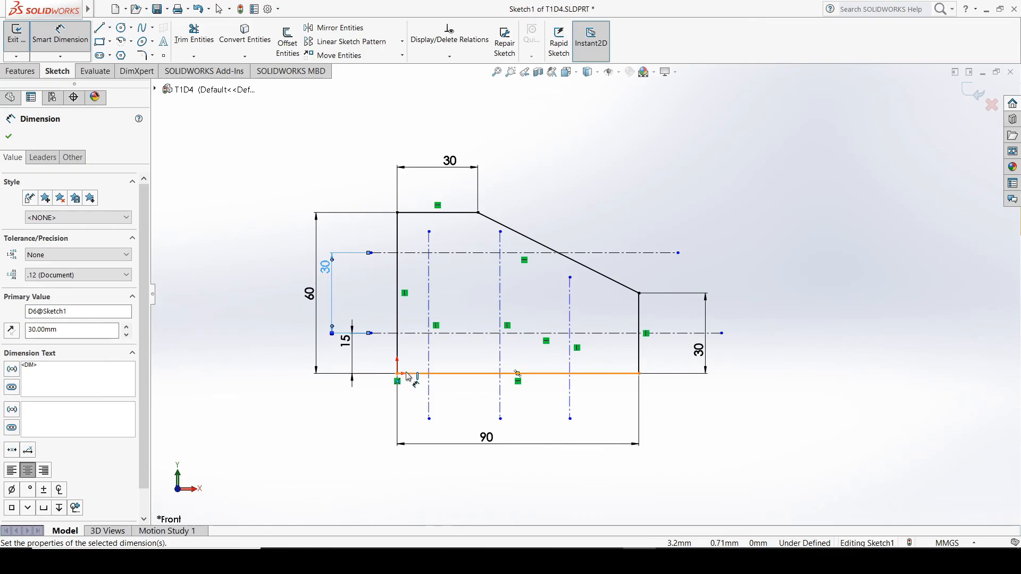
Dimension the leftmost vertical centerline from the outline's left edge and set the distance to 15 mm
click(398, 351)
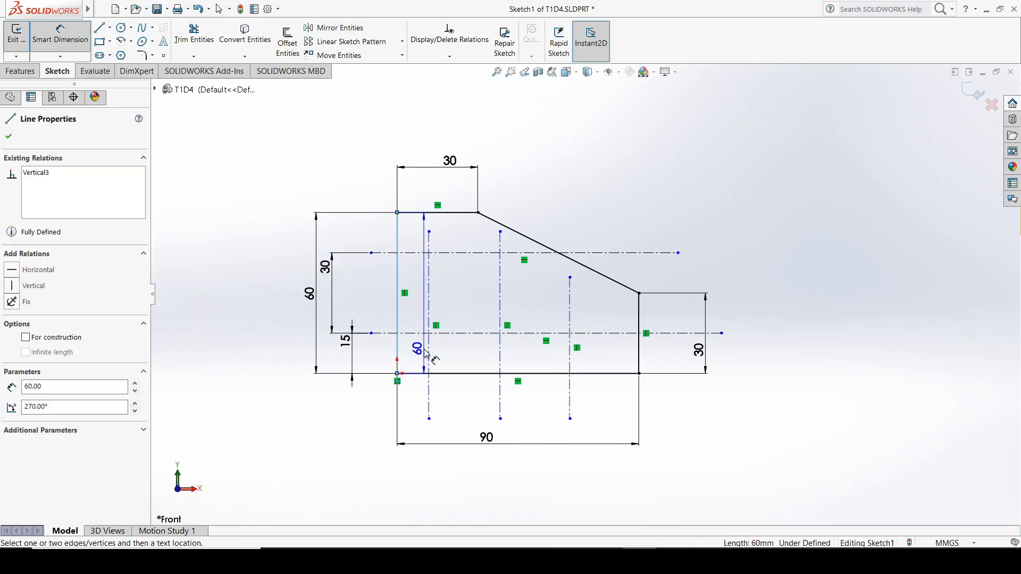
click(429, 340)
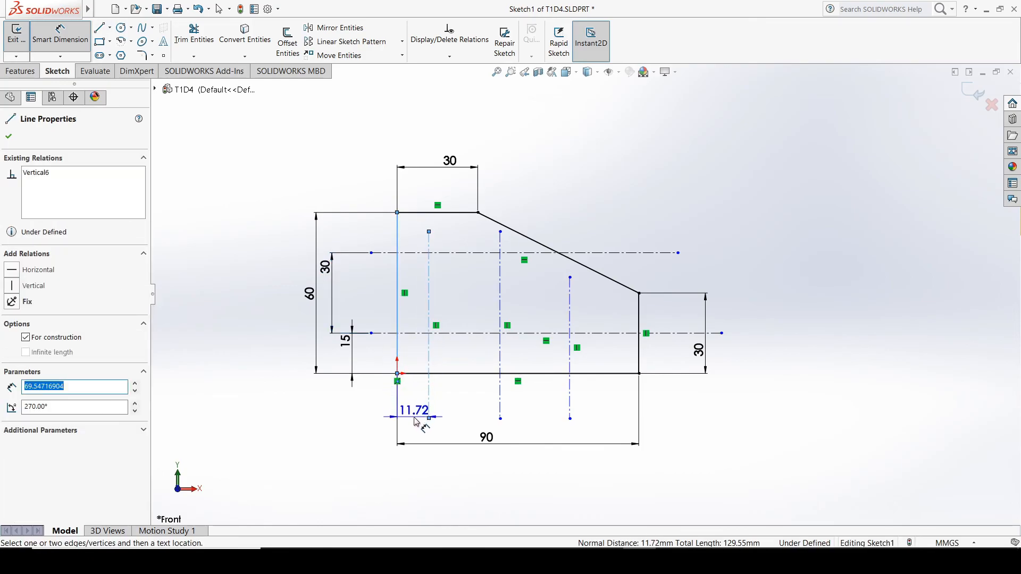
click(417, 418)
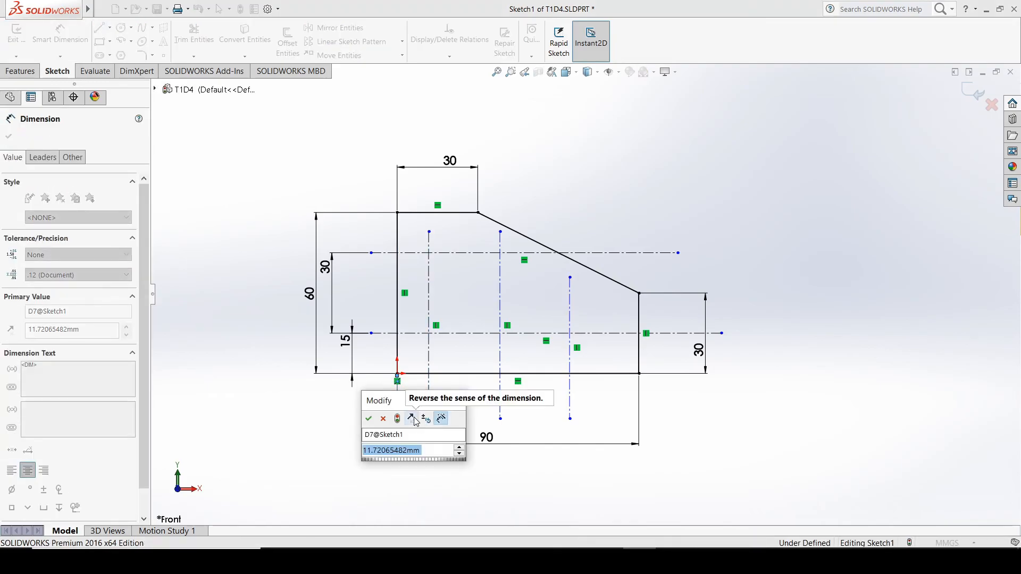
text(15)
key(Return)
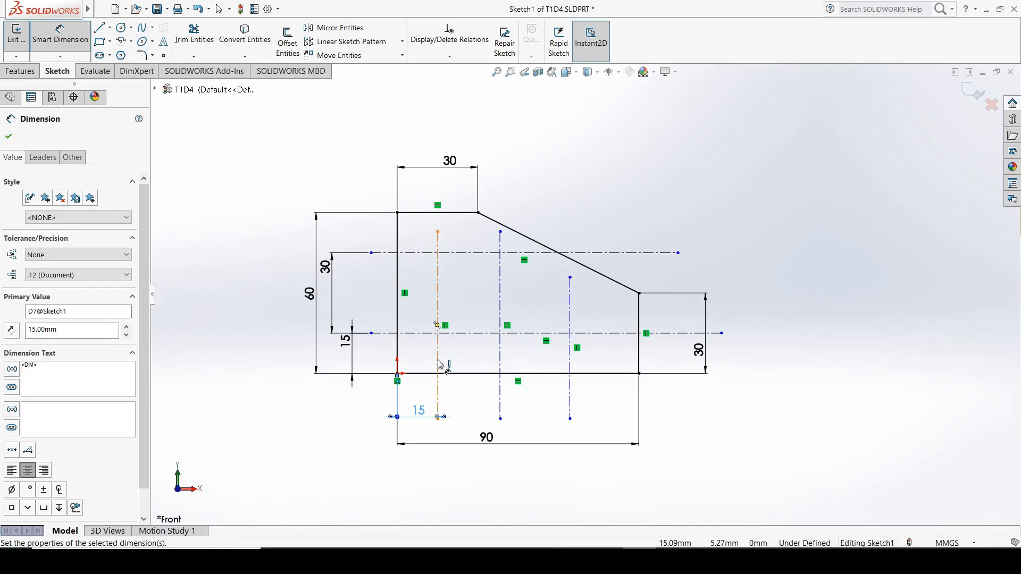
Dimension the spacing between the left and middle vertical centerlines and set it to 30 mm
click(500, 367)
click(437, 354)
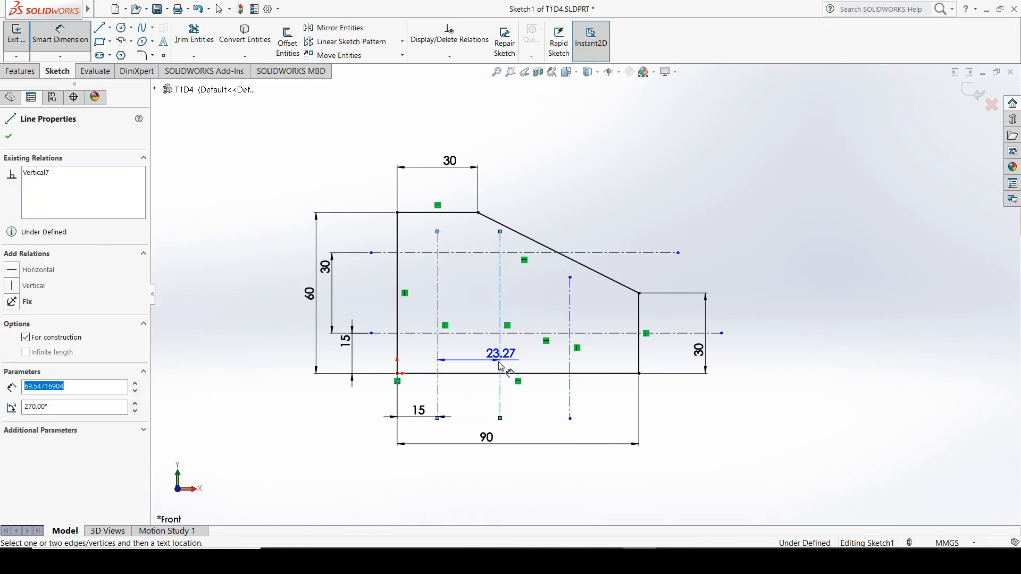
click(477, 405)
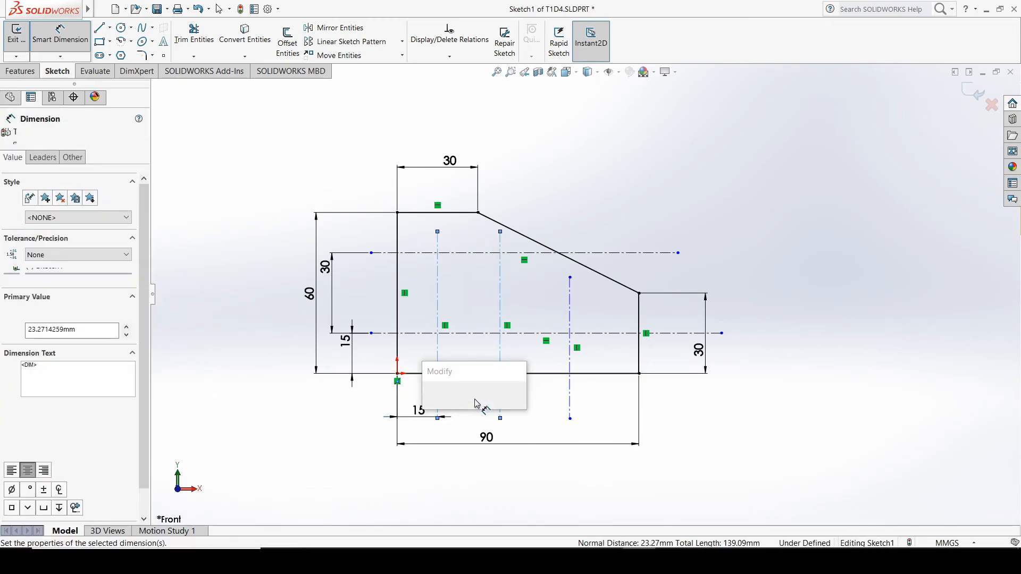
text(30)
key(Return)
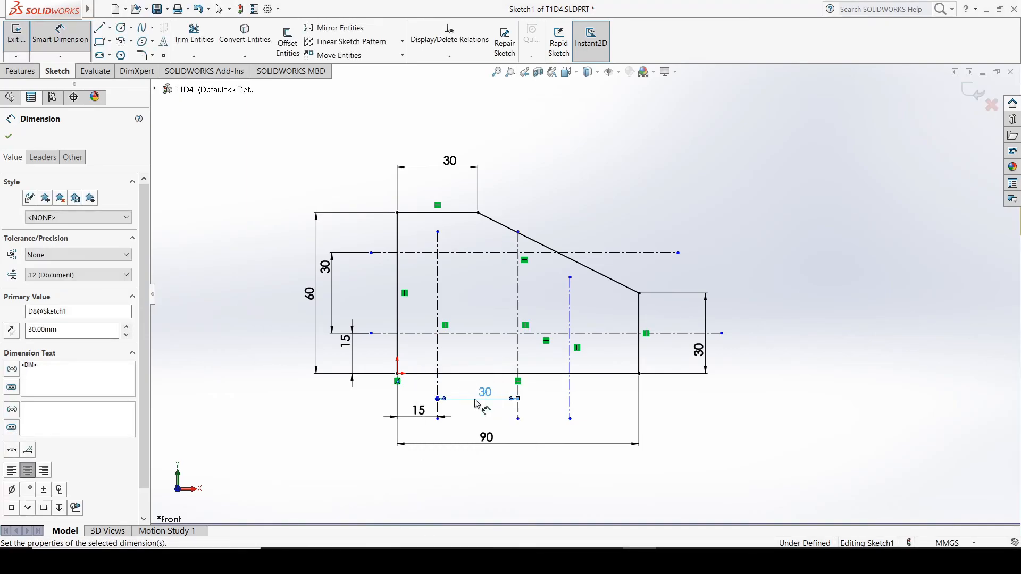
Dimension the spacing between the middle and rightmost vertical centerlines and set it to 20 mm
click(521, 361)
click(570, 351)
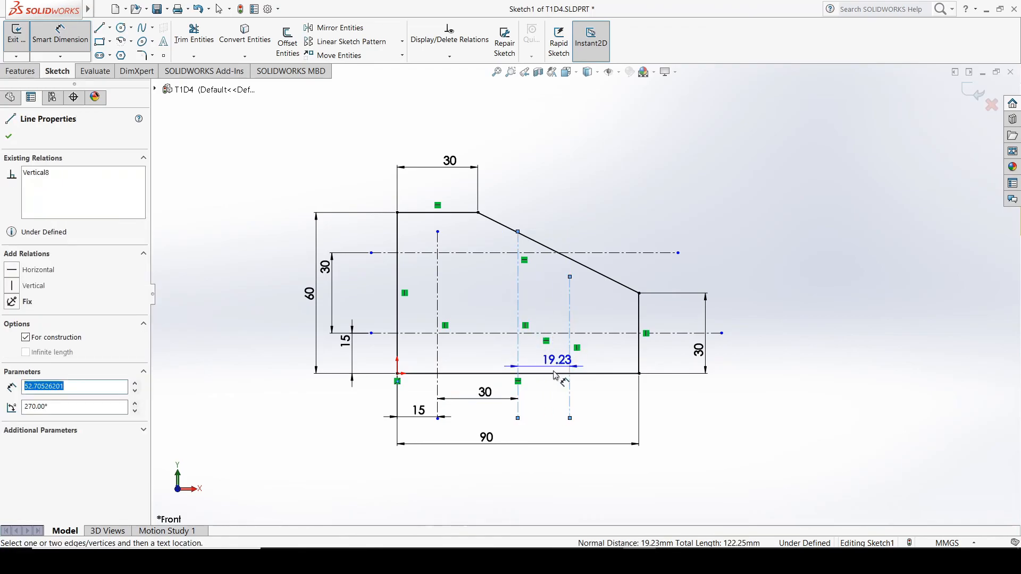
click(546, 436)
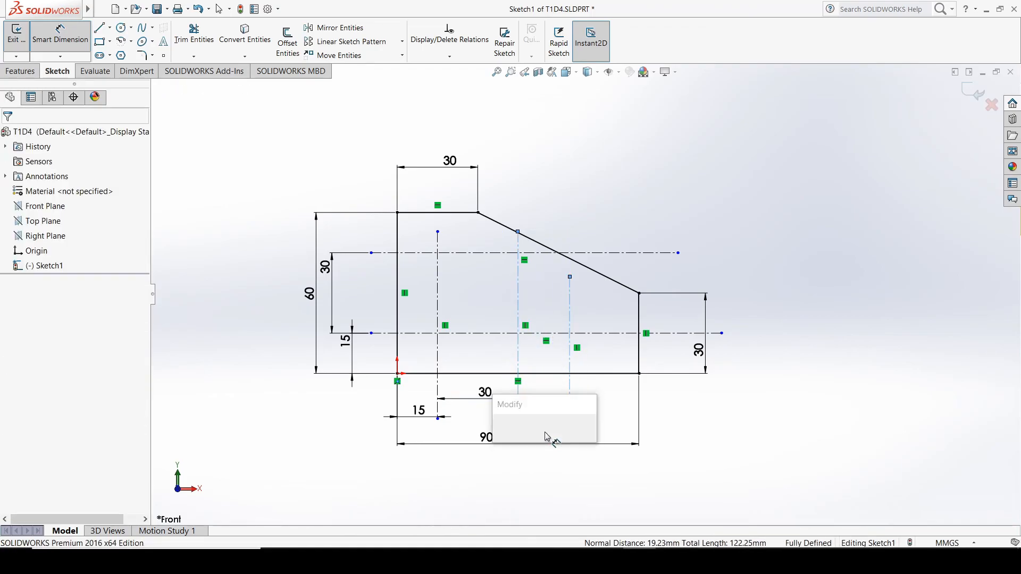
text(20)
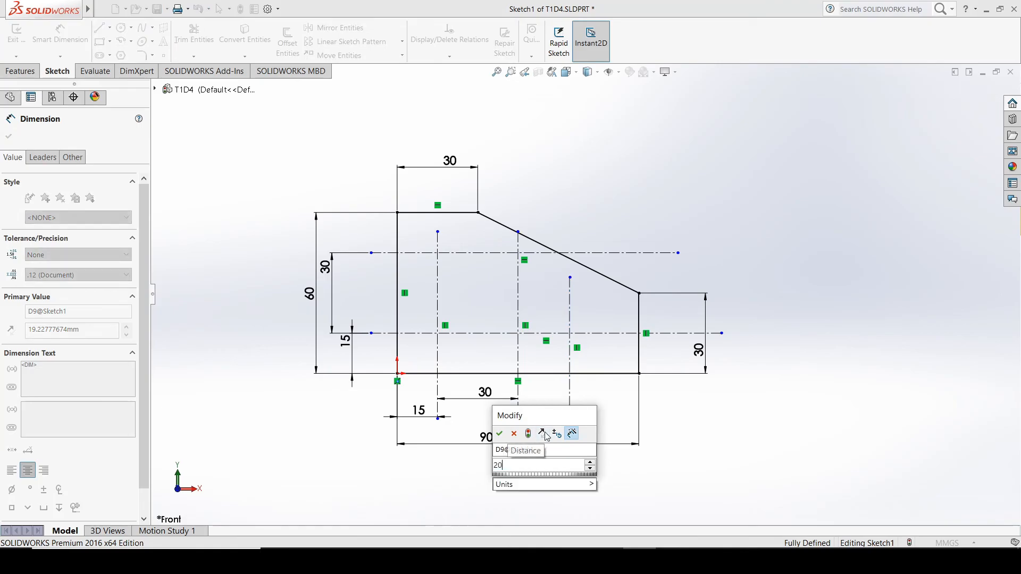
key(Return)
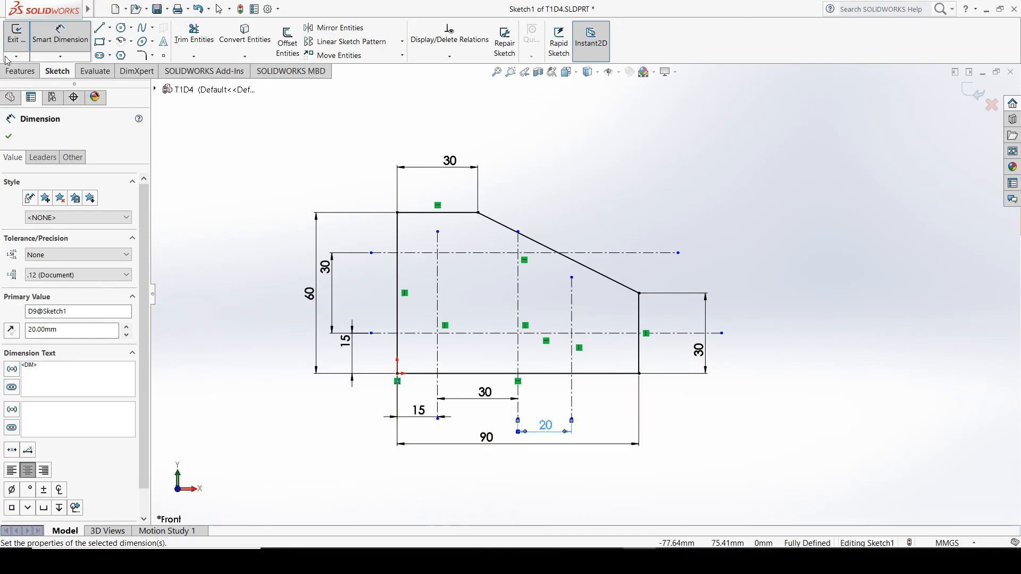
key(Escape)
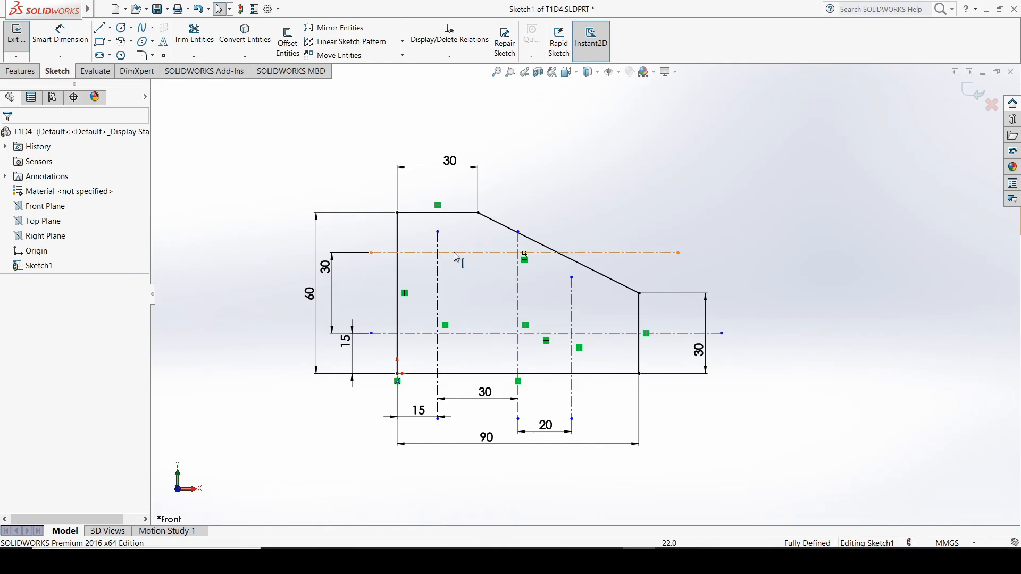
Trim away the lower horizontal centerline's segment between the rightmost vertical centerline and the outline's right edge
scroll(608, 345, down, 2)
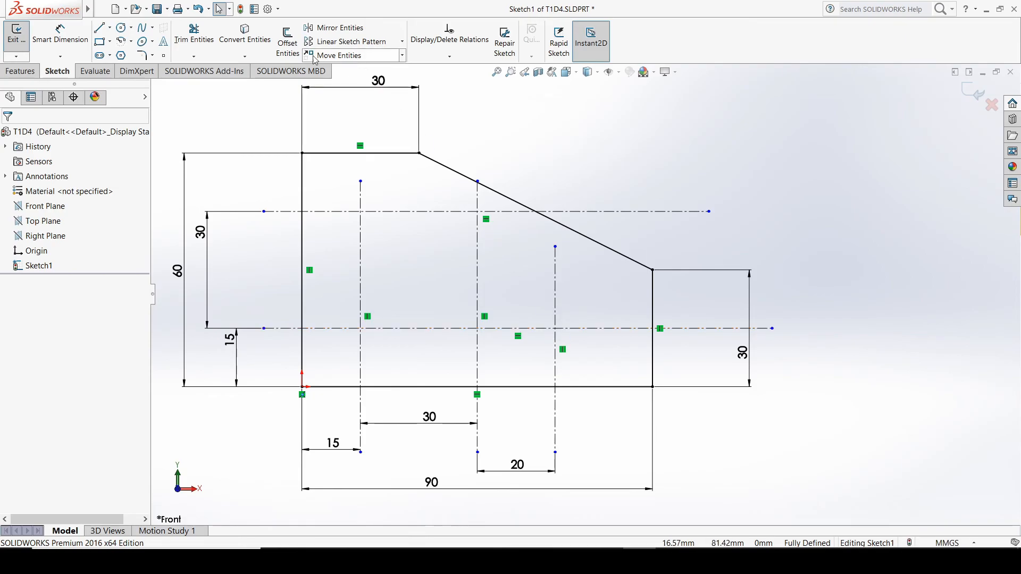
click(122, 29)
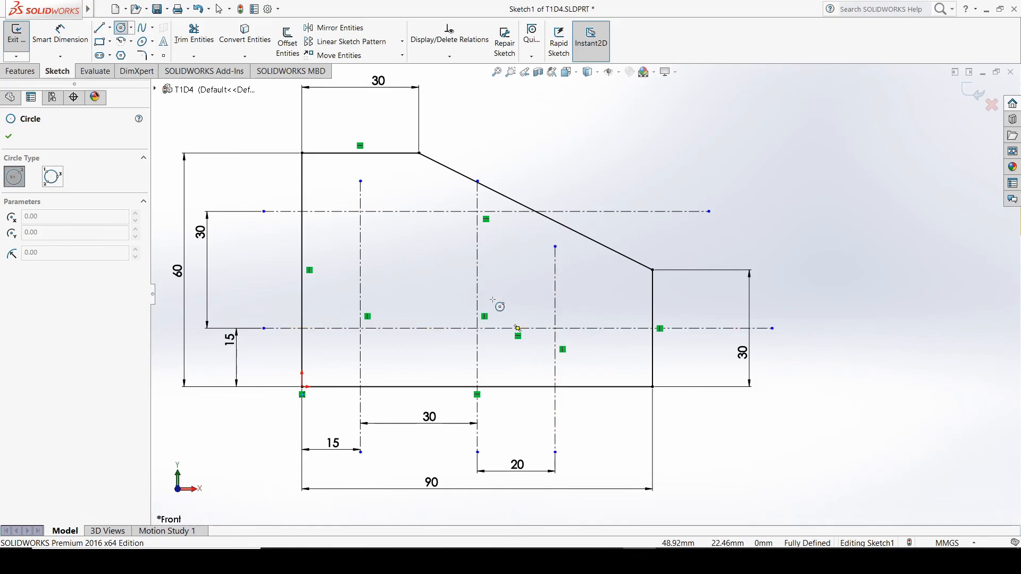
click(195, 35)
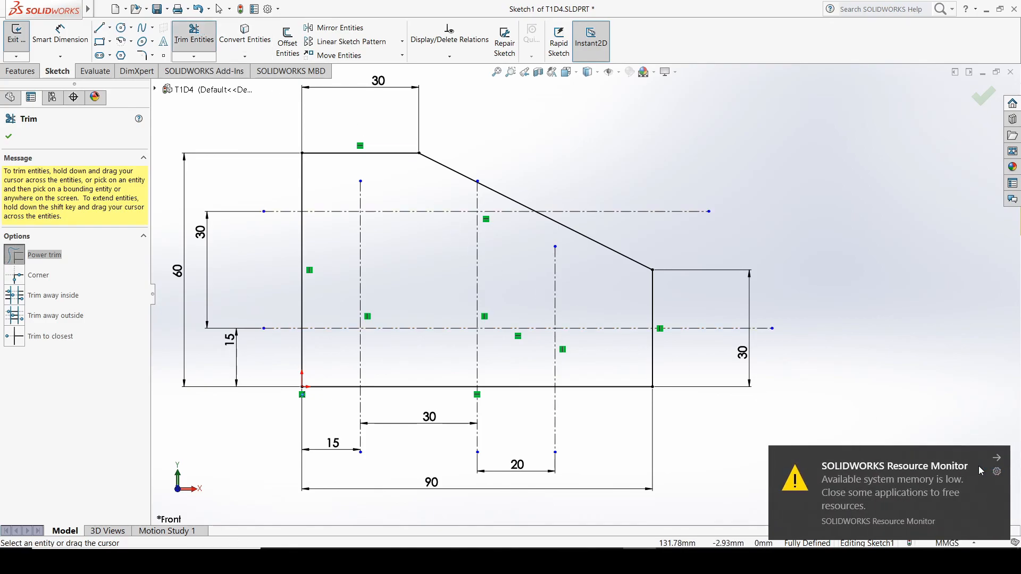
click(999, 460)
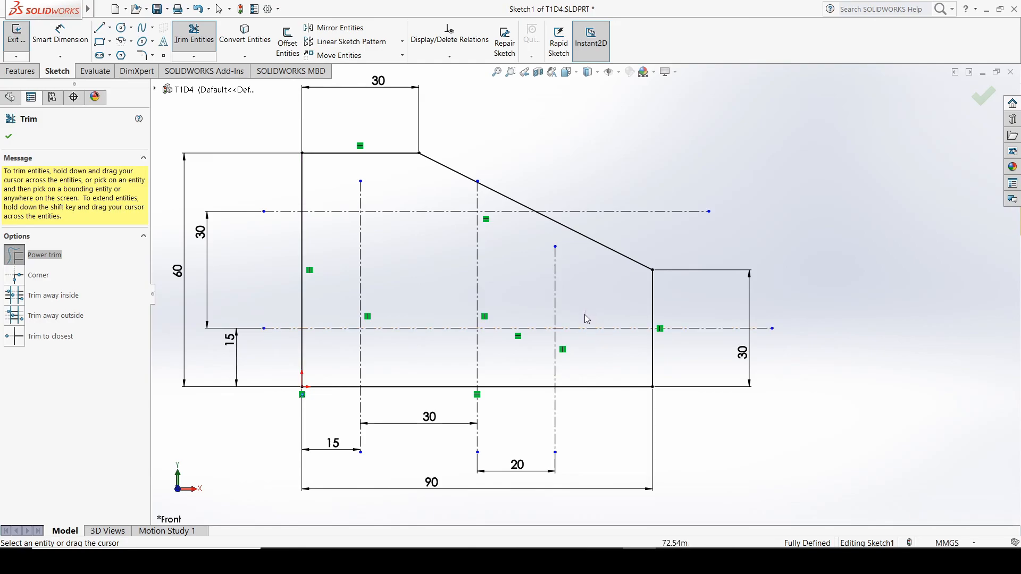
drag(585, 312, 615, 333)
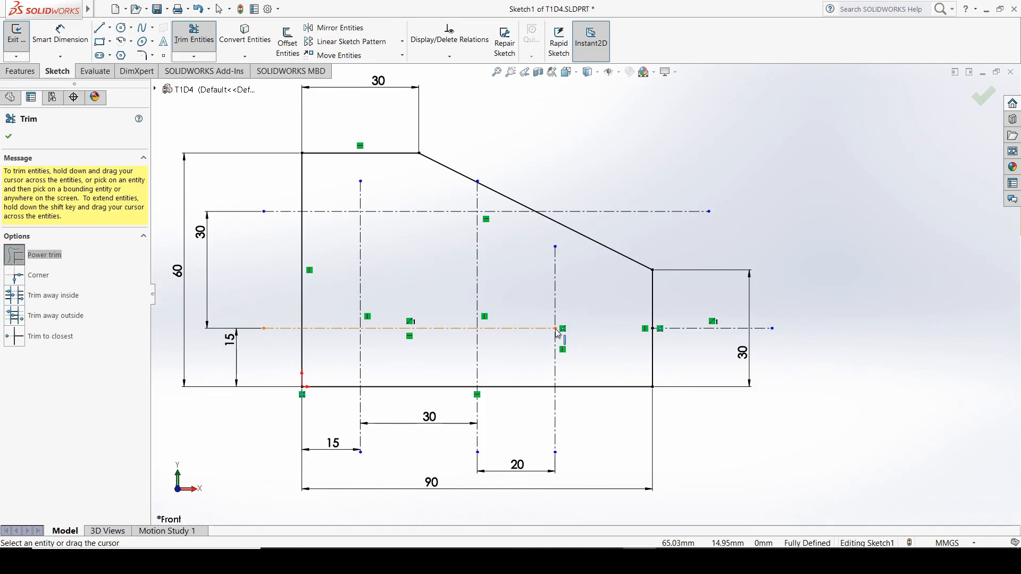
Draw a circle of about 4.6 mm radius centered where the rightmost vertical centerline meets the lower horizontal centerline
click(122, 27)
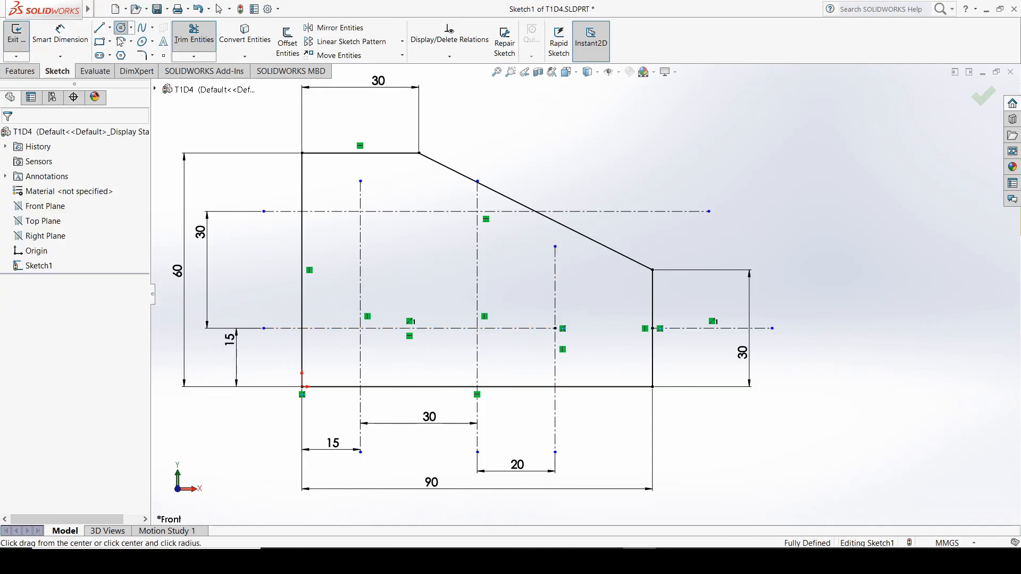
click(555, 329)
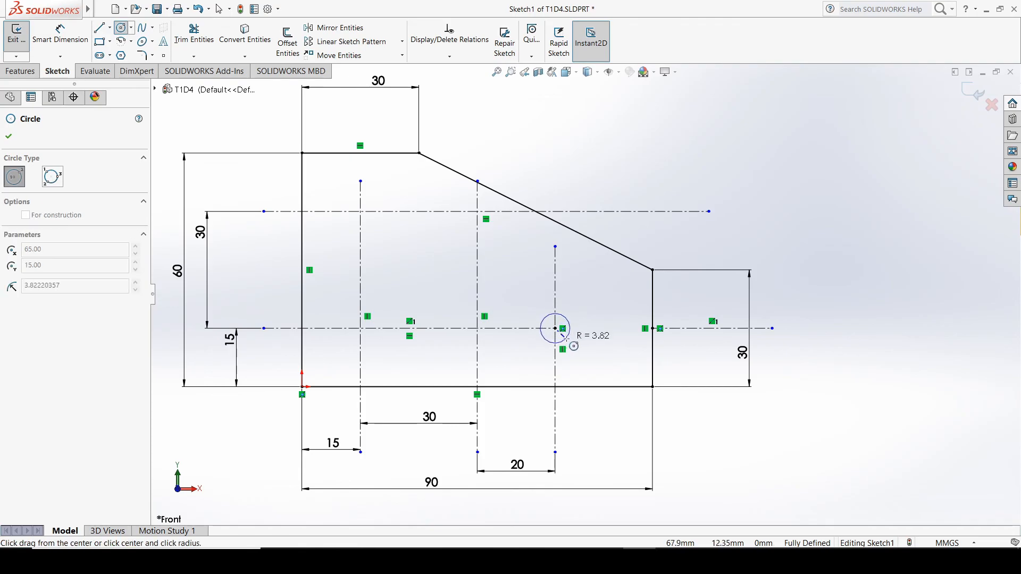
click(568, 341)
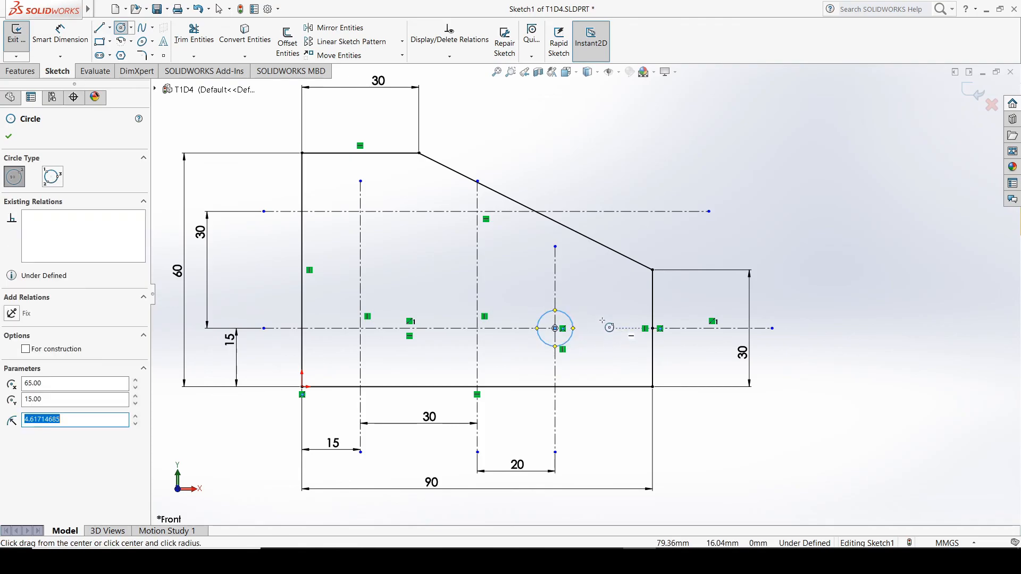
click(9, 136)
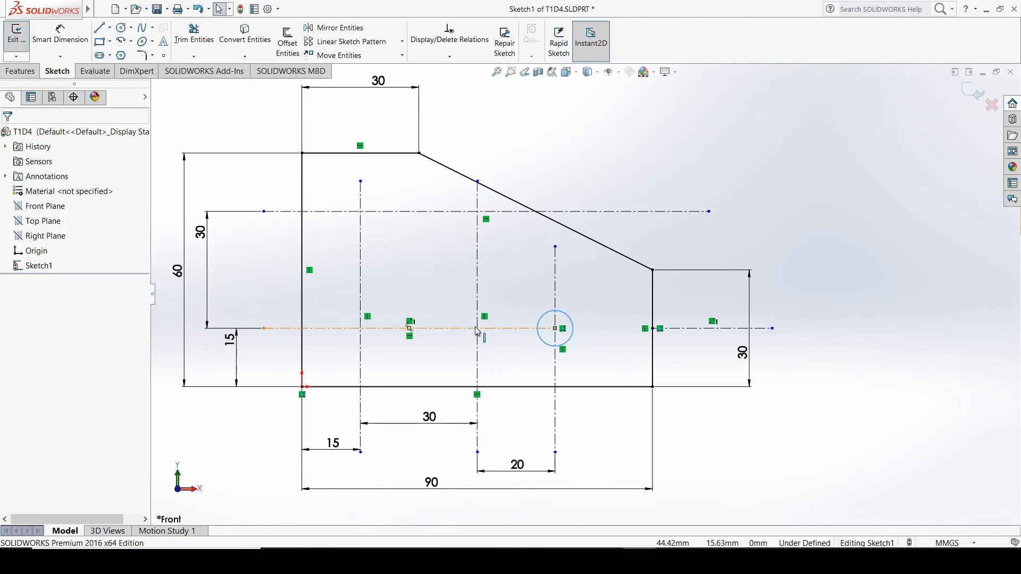
Trim the lower centerline between the circle and the middle vertical centerline, and draw a circle of about 5 mm radius at that vertical's intersection
click(194, 33)
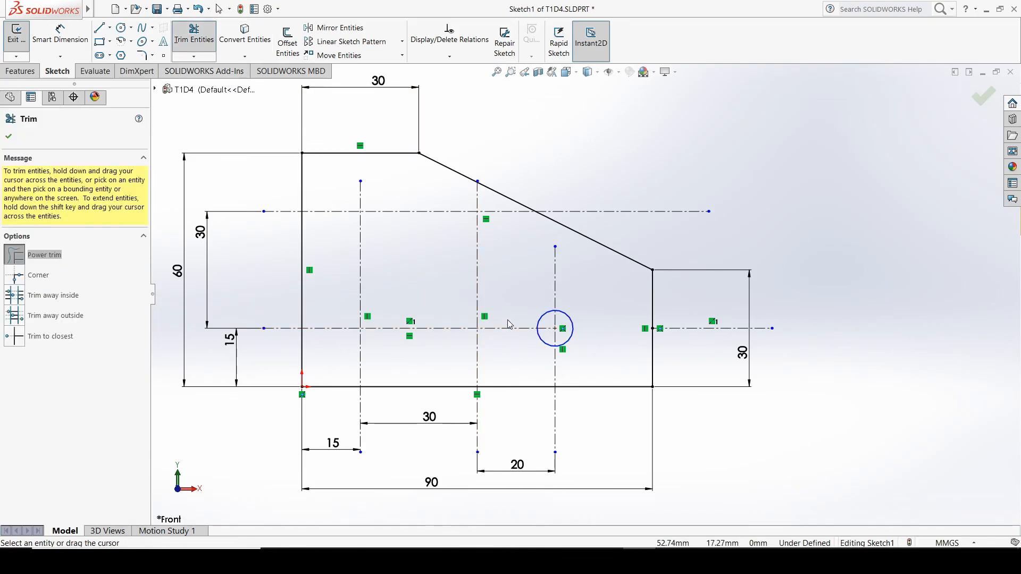
mouse_move(509, 325)
mouse_down()
mouse_move(506, 337)
mouse_move(473, 334)
mouse_up()
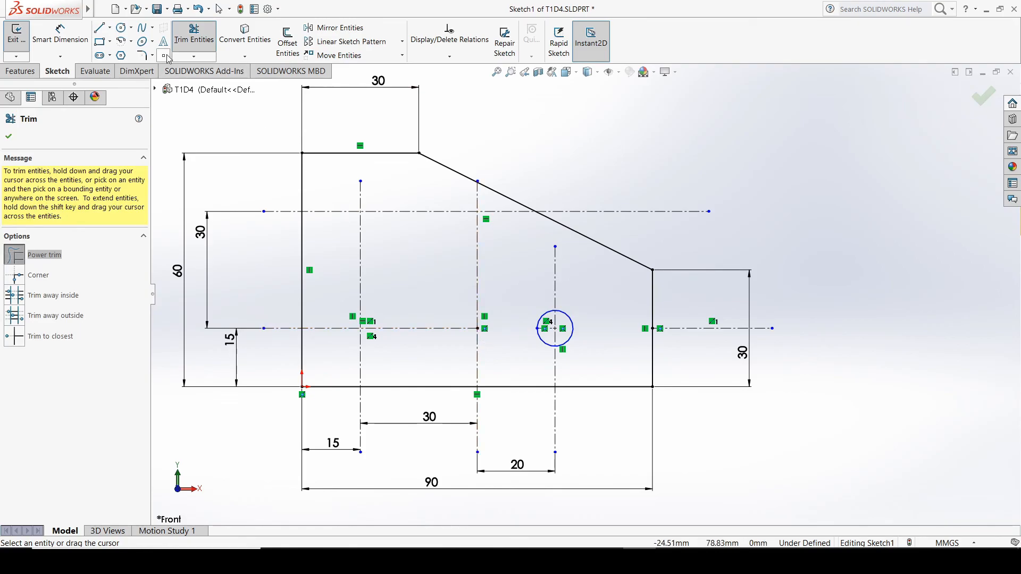
click(122, 28)
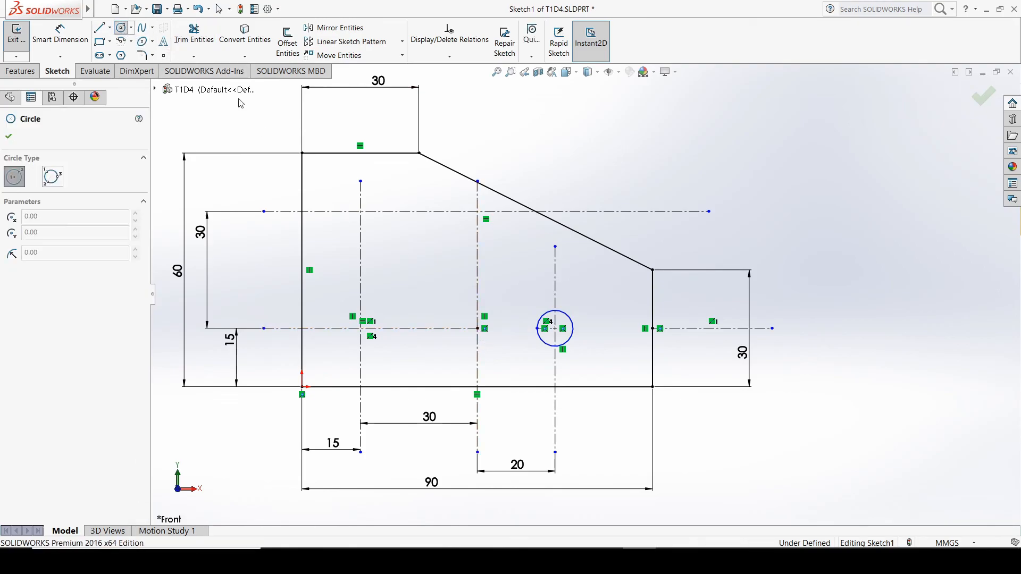
click(478, 328)
click(497, 330)
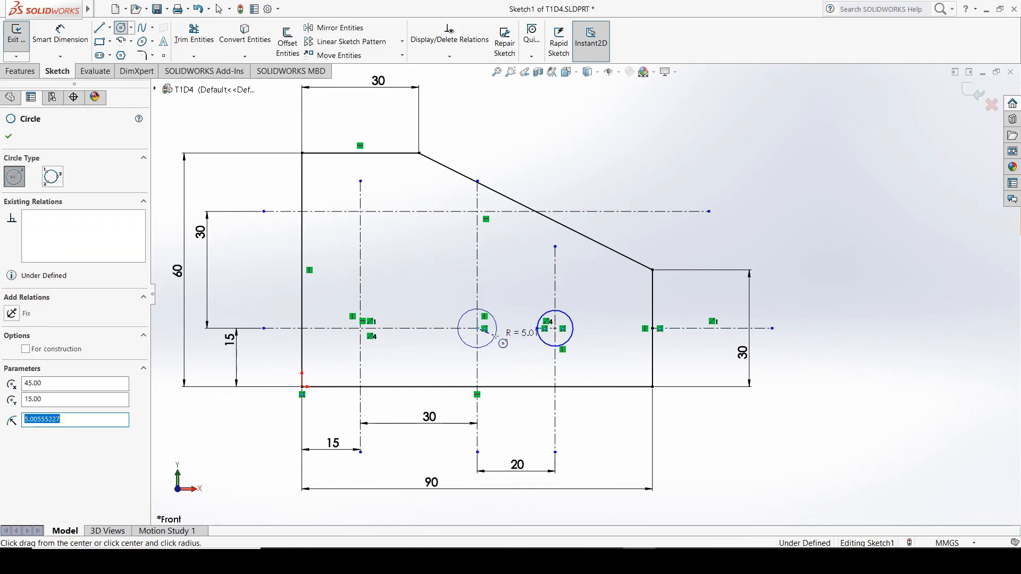
click(8, 137)
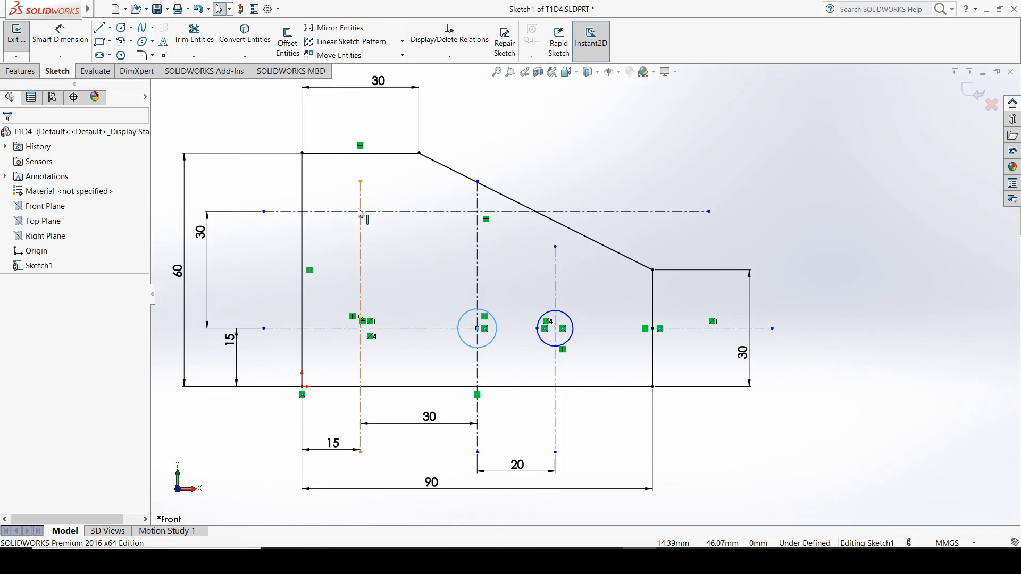
Trim the leftmost vertical centerline between the two horizontals, and draw circles of about 3.9 mm (upper) and 5.5 mm (lower) radius at its intersections
click(194, 35)
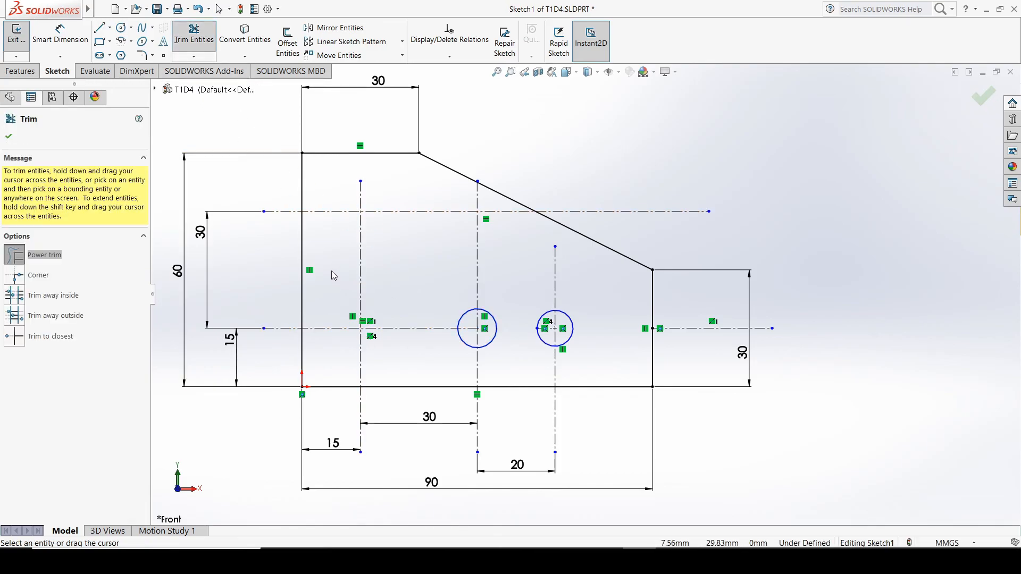
drag(337, 273, 379, 273)
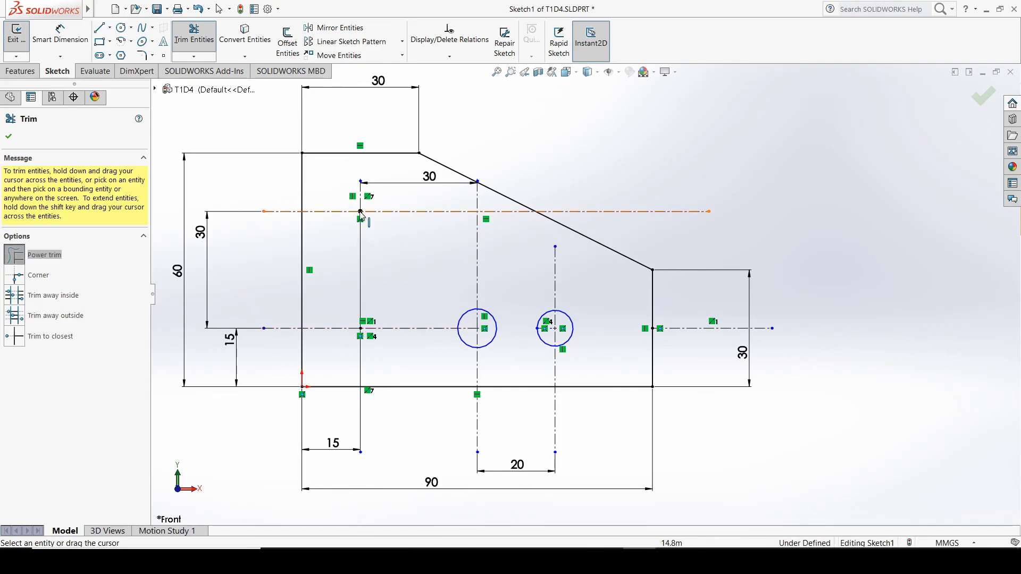
click(122, 28)
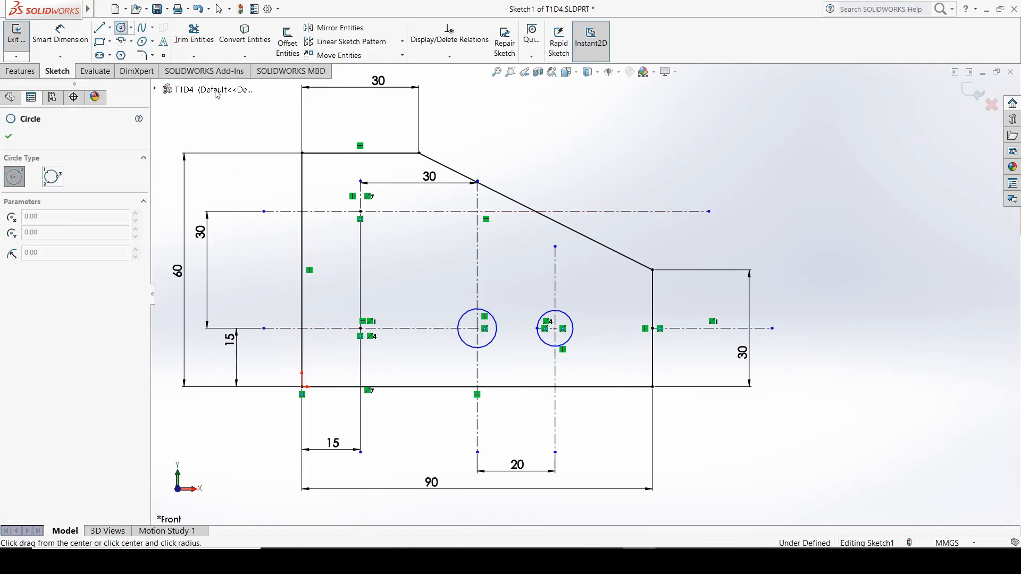
click(361, 211)
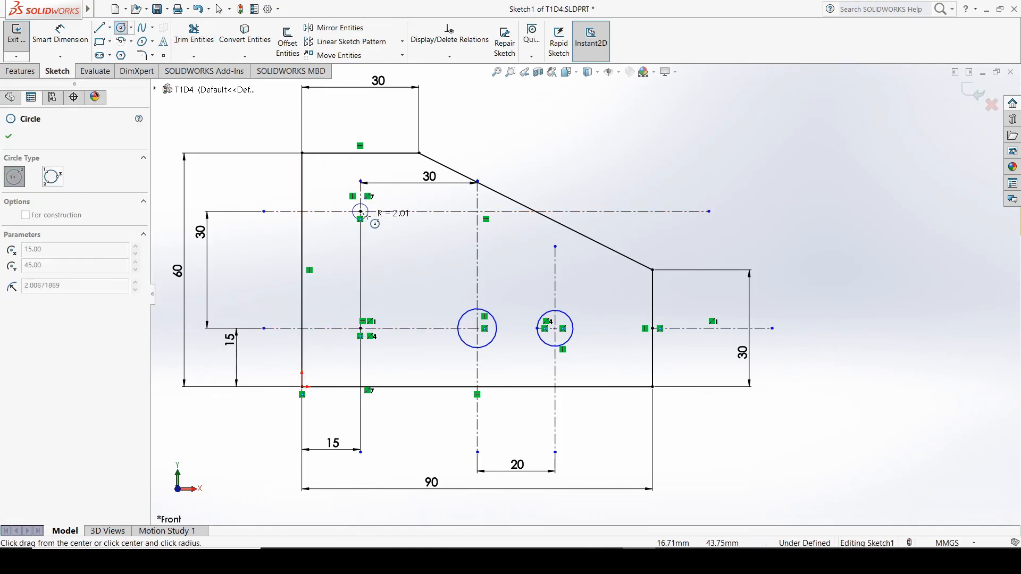
click(376, 211)
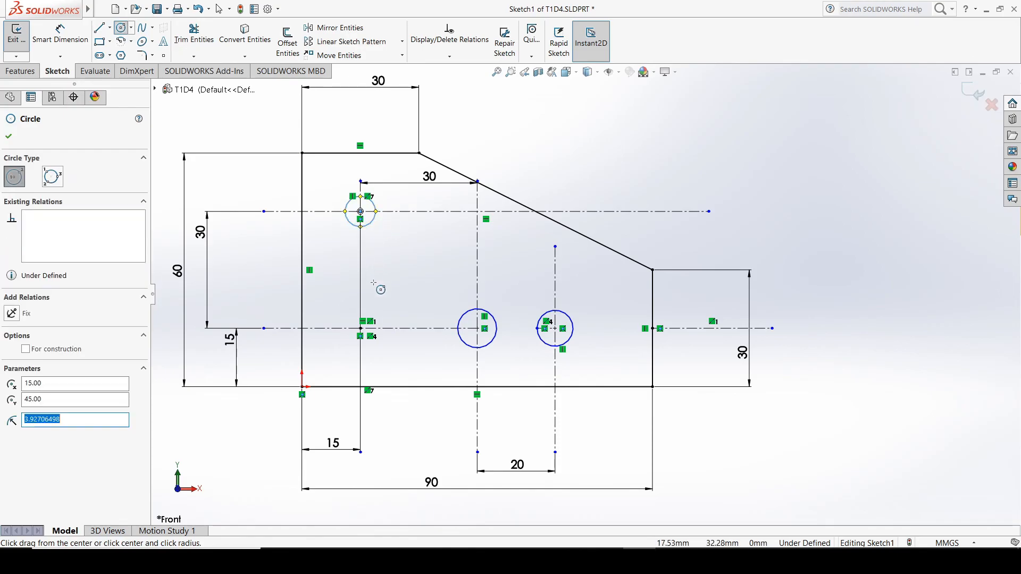
click(361, 328)
click(378, 340)
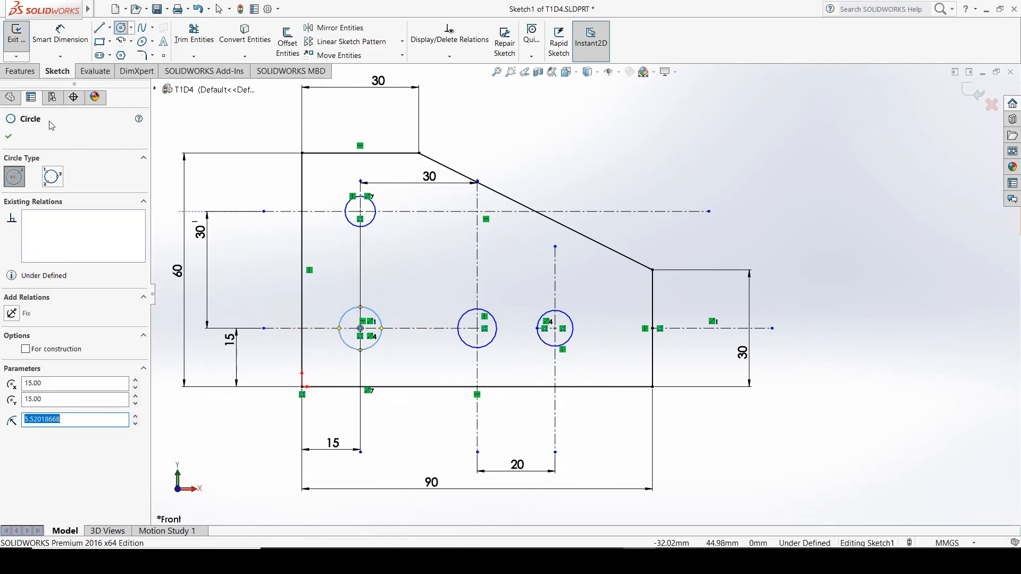
click(10, 137)
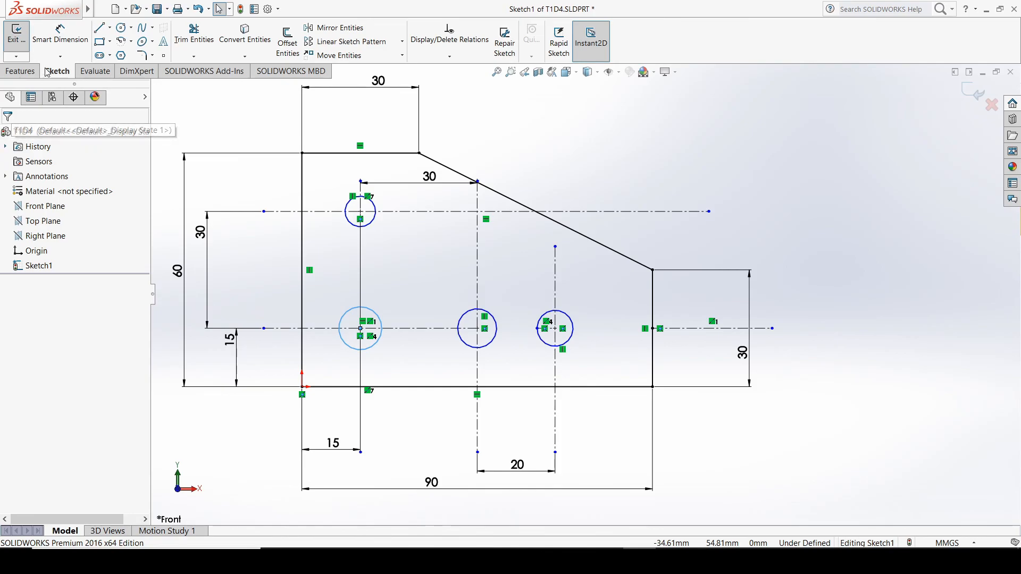
Dimension the lower-left circle and set its diameter to 10 mm
click(47, 49)
click(346, 343)
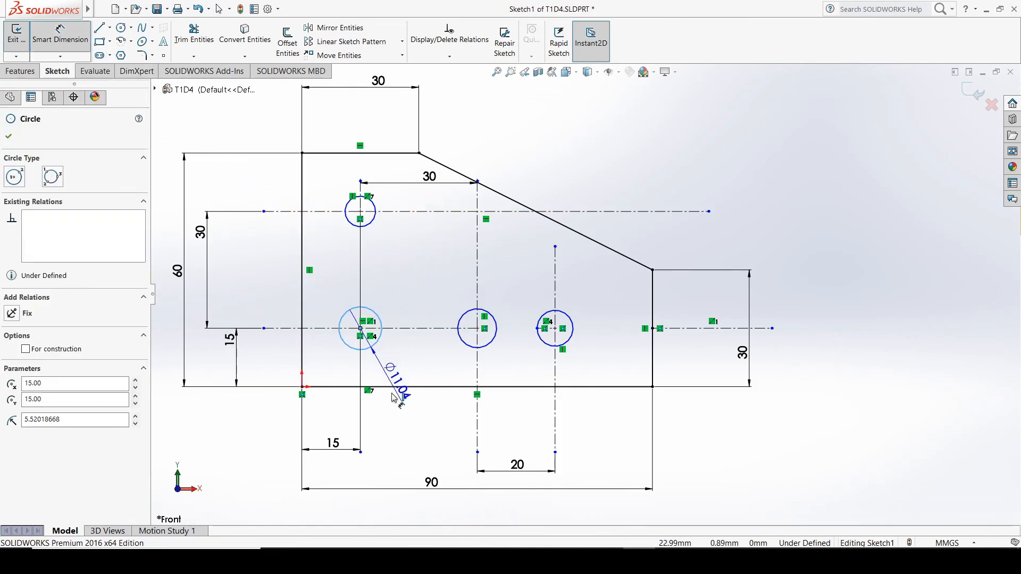
click(397, 422)
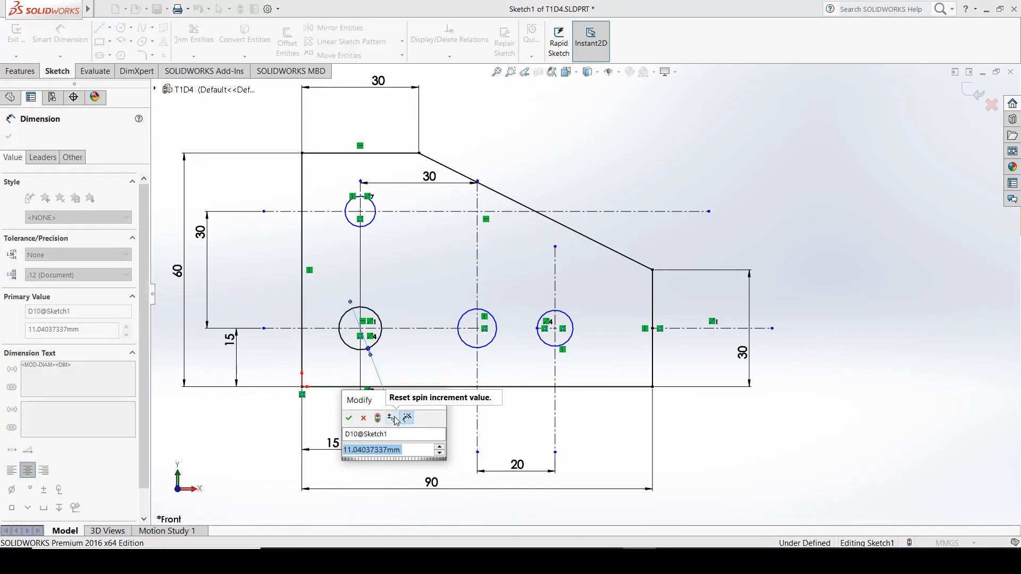
text(10)
key(Return)
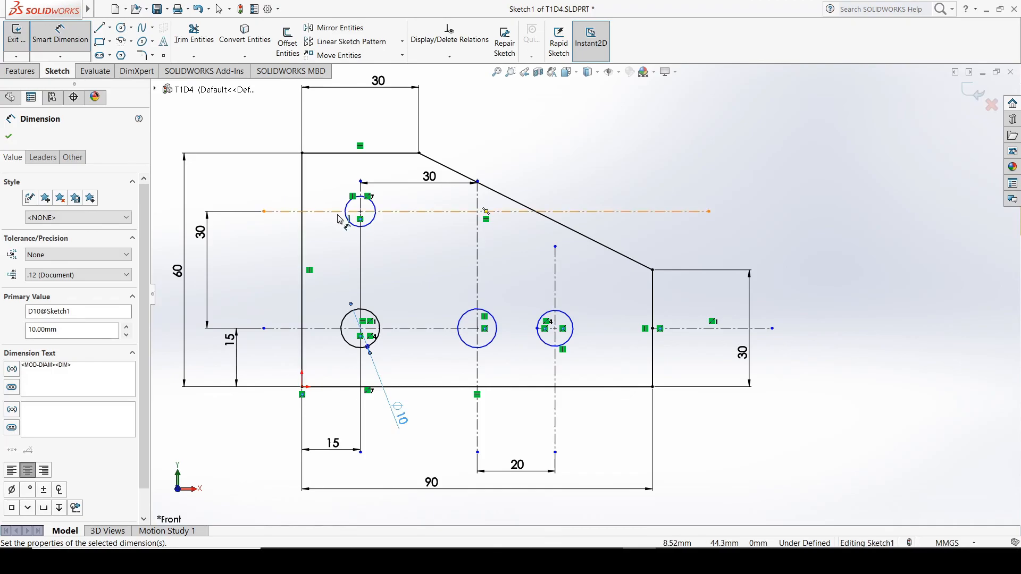
Dimension the upper-left circle and set its diameter to 10 mm
click(373, 224)
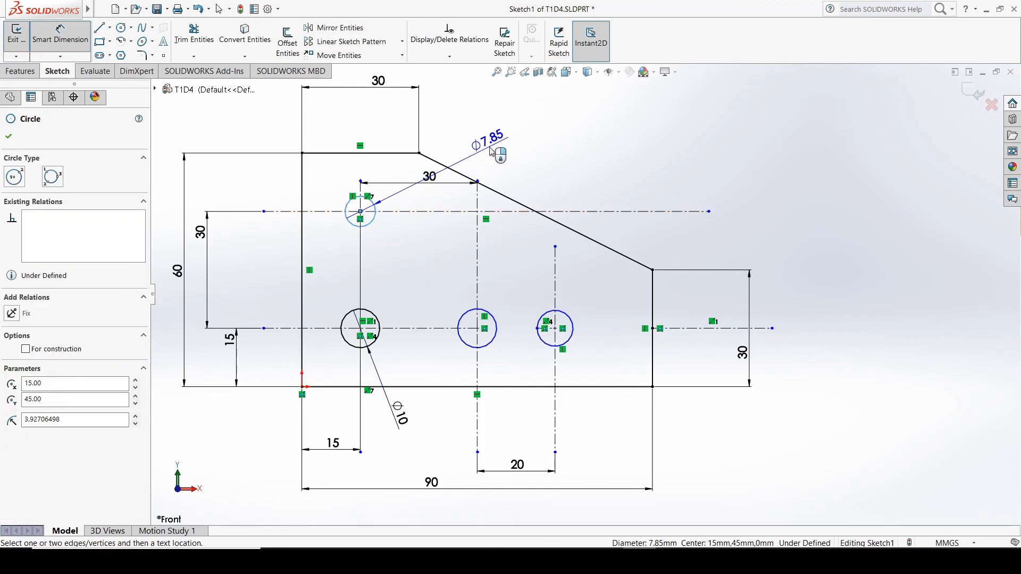
click(490, 151)
text(10)
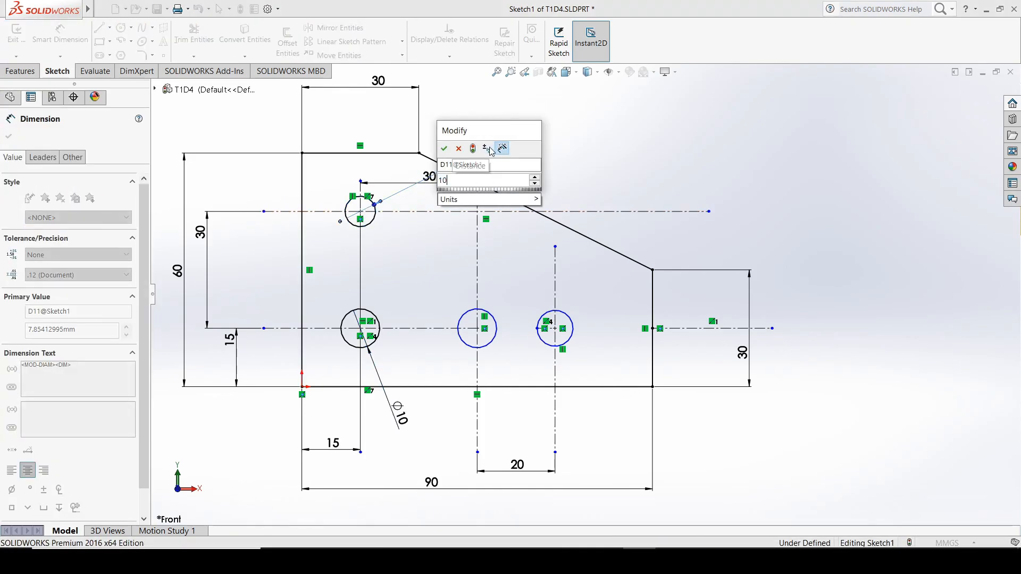
key(Return)
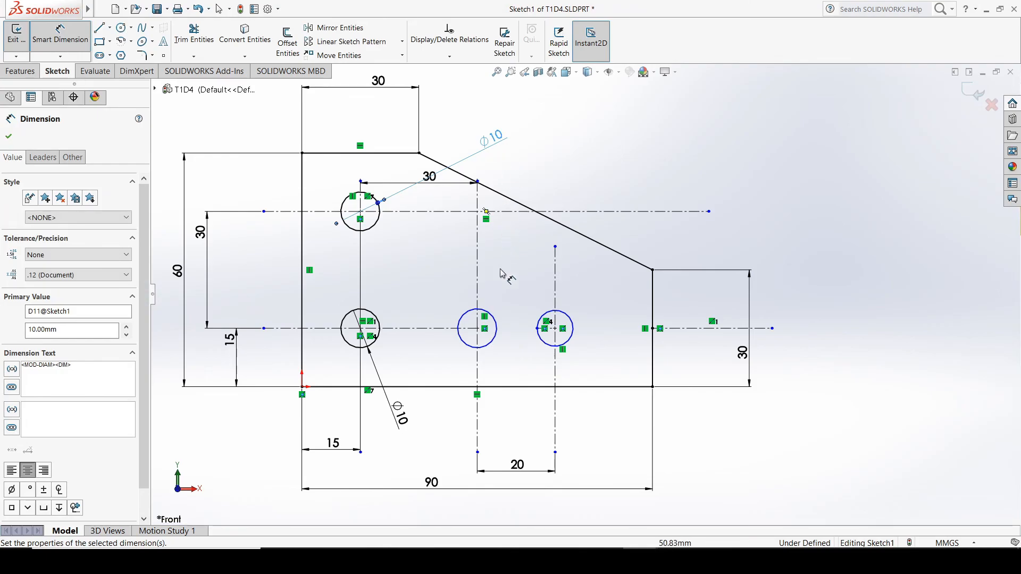
Dimension the circle on the middle vertical centerline and set its diameter to 10 mm
click(493, 318)
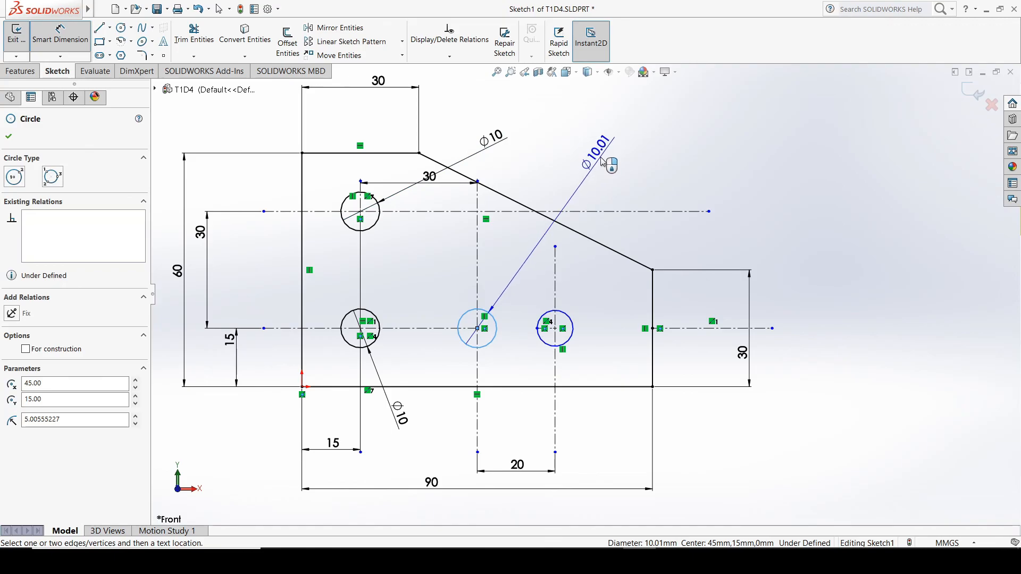
click(571, 196)
text(10)
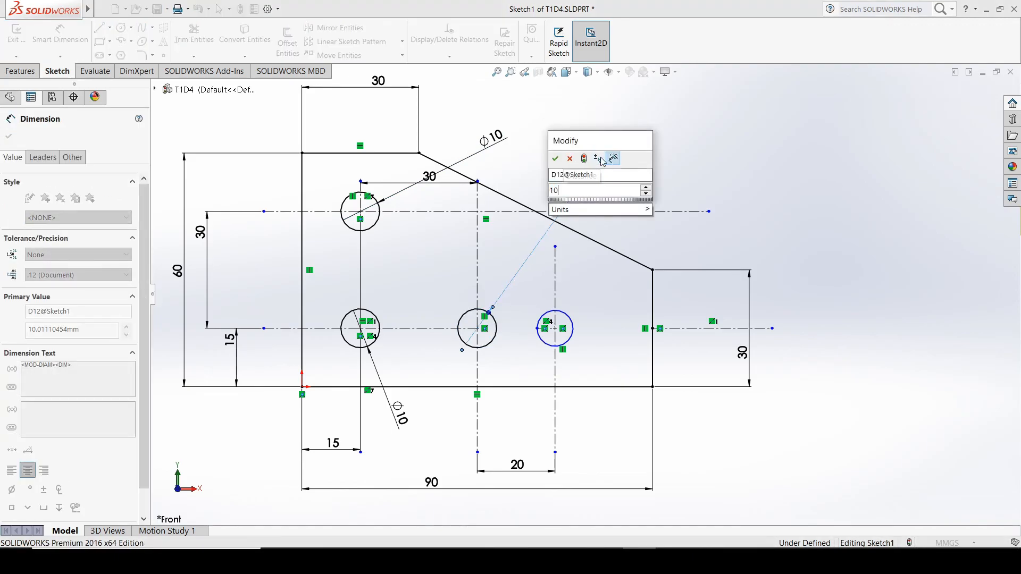
key(Return)
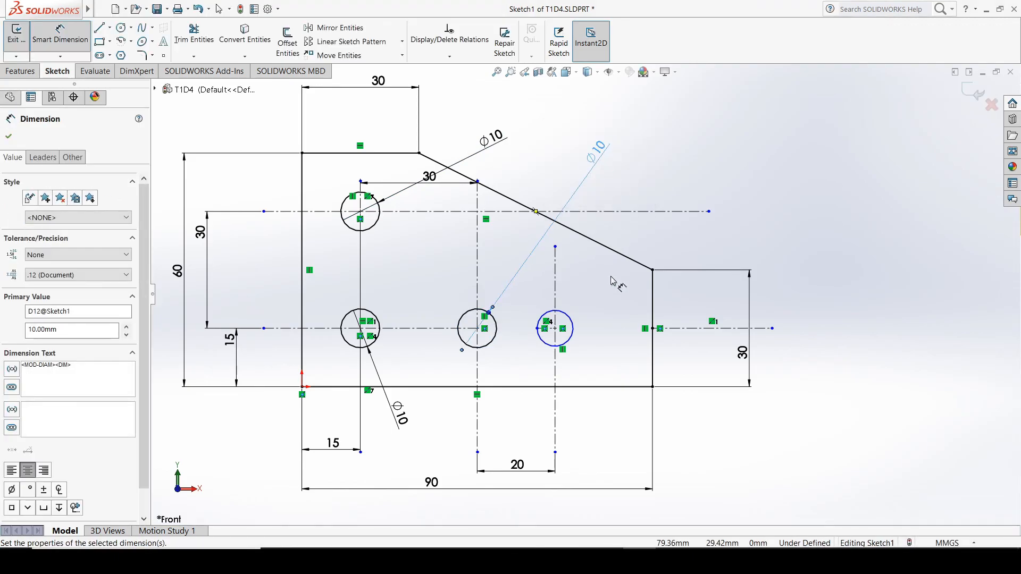
Dimension the circle on the rightmost vertical centerline, set its diameter to 10 mm, and finish dimensioning
click(573, 319)
click(758, 233)
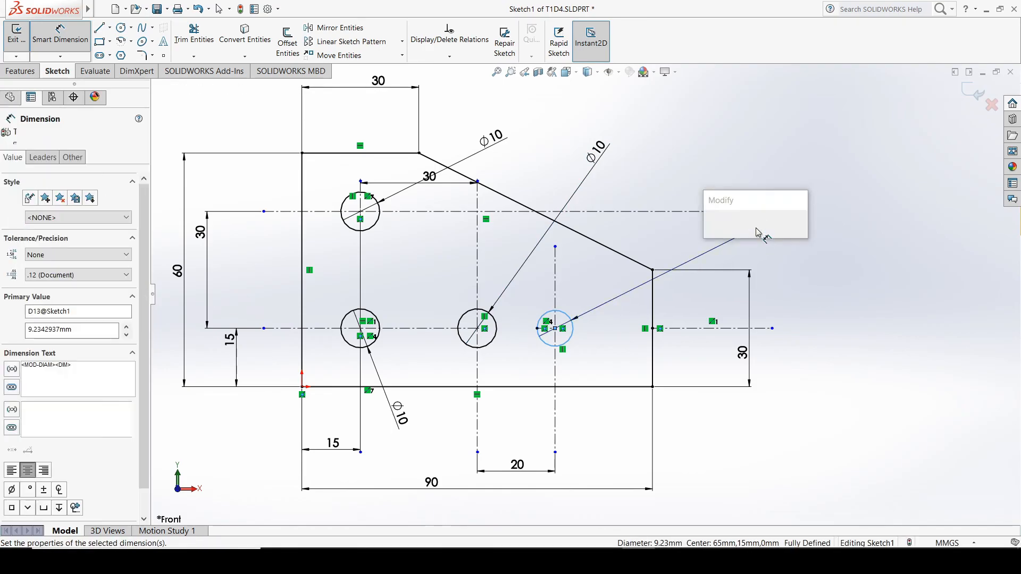
text(10)
key(Return)
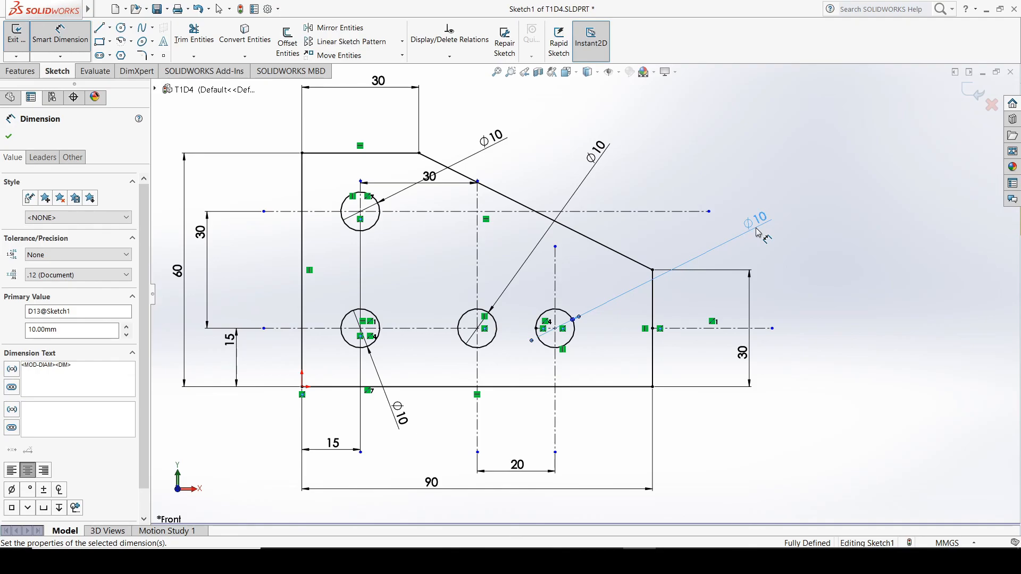
scroll(694, 230, down, 1)
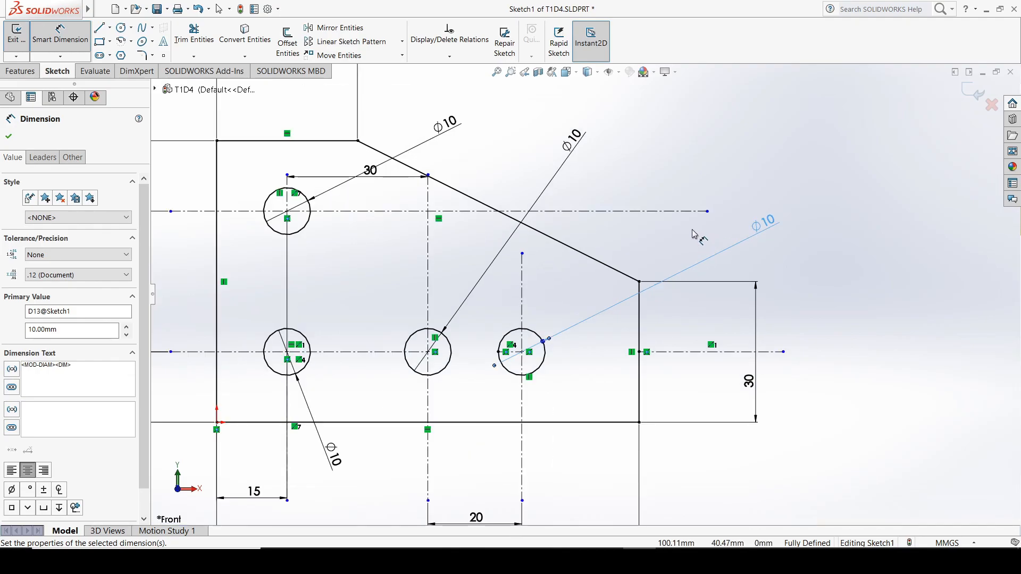
scroll(692, 230, up, 2)
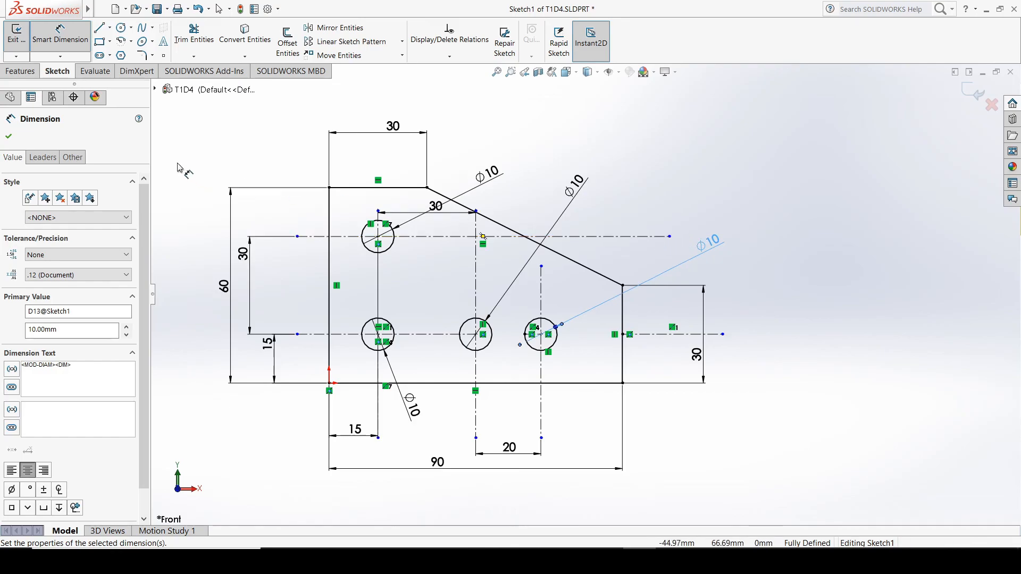
click(7, 139)
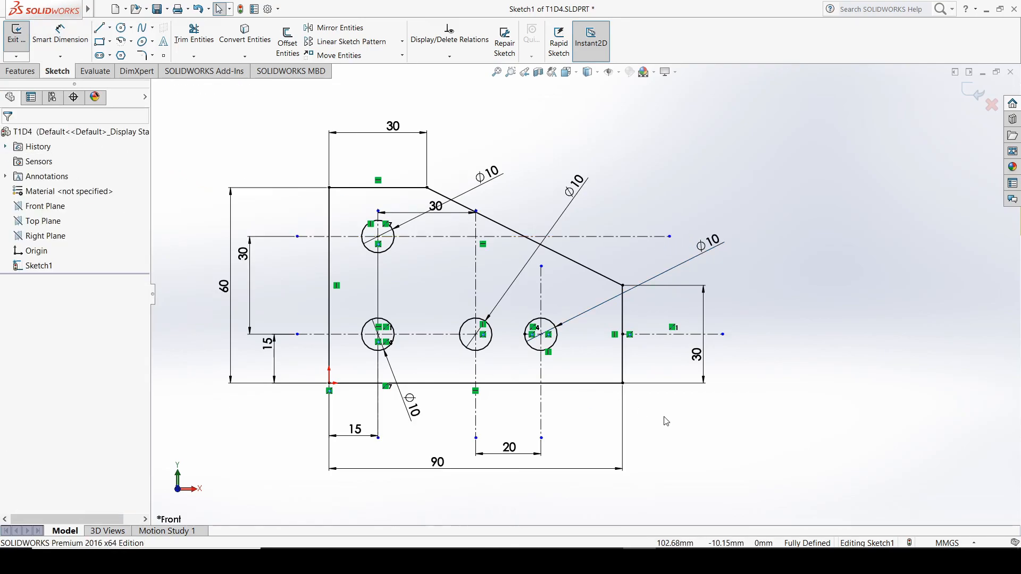